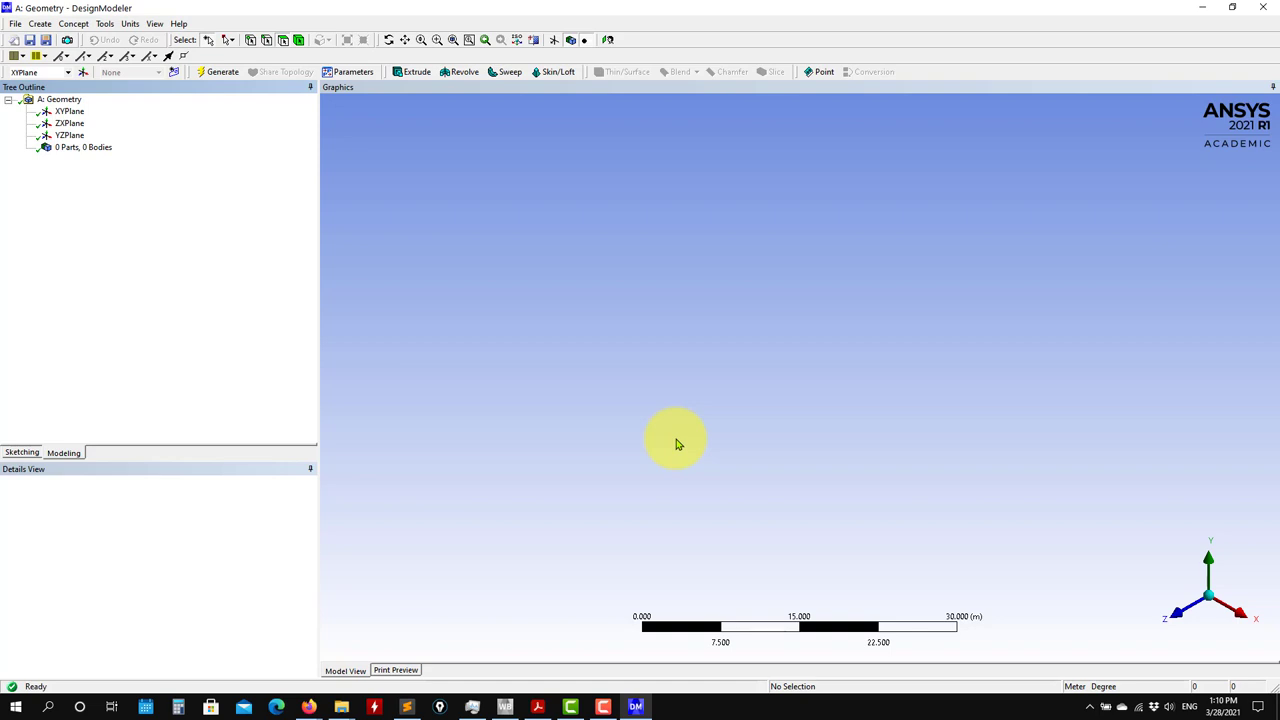
# Step: Switch to the case presentation PDF to check the pipe's diameter and length in the problem definition, and return to DesignModeler
pyautogui.click(538, 707)
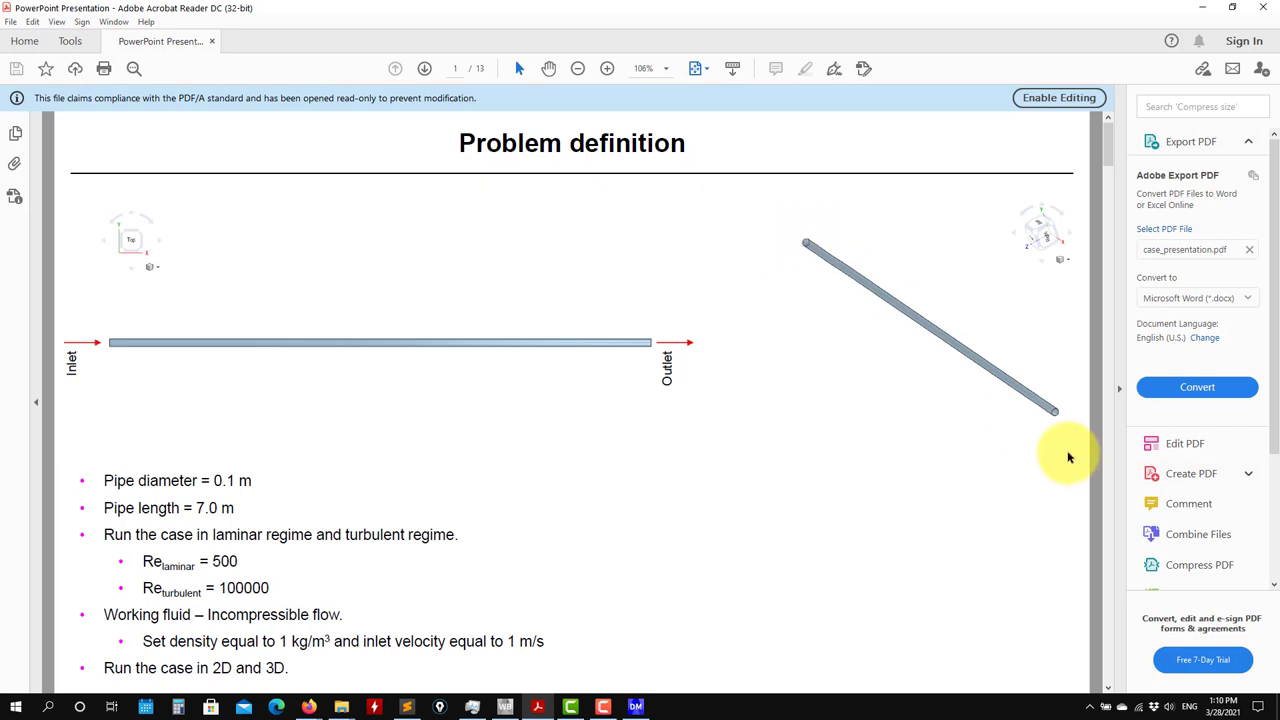
pyautogui.click(1202, 7)
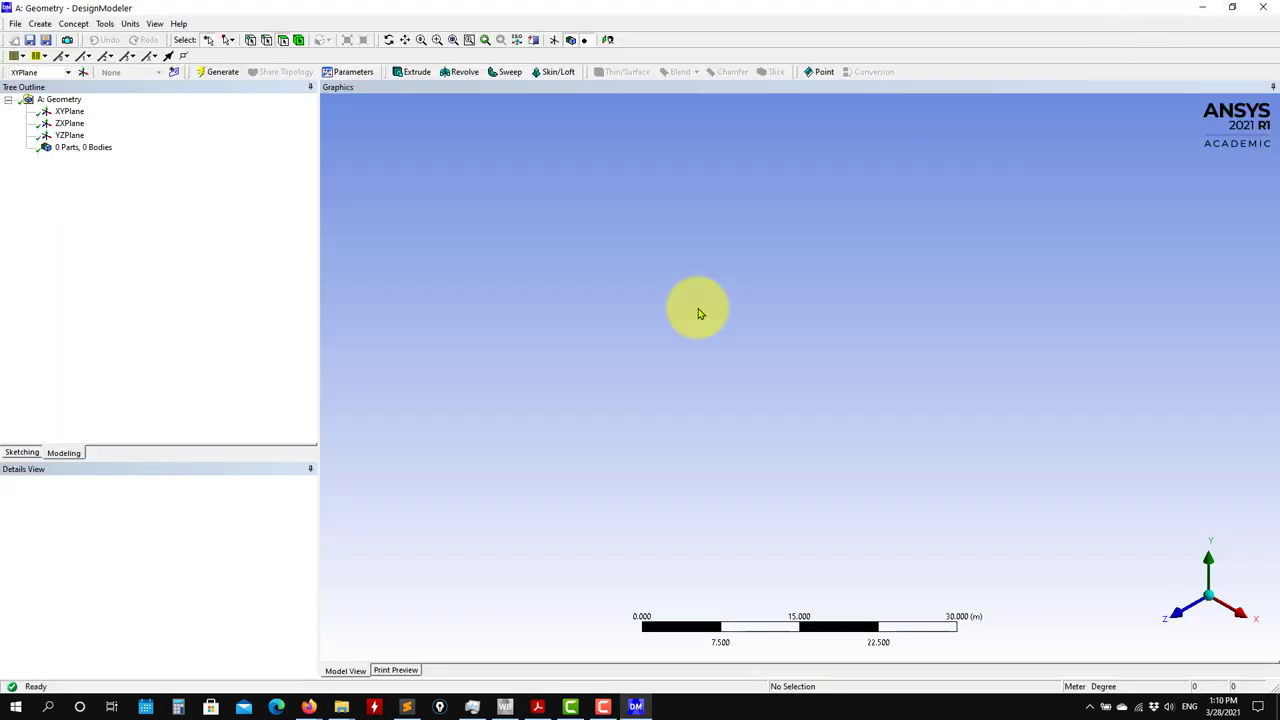
# Step: Create a new sketch on the XYPlane, enter sketching mode and orient the view face-on to the plane
pyautogui.click(70, 112)
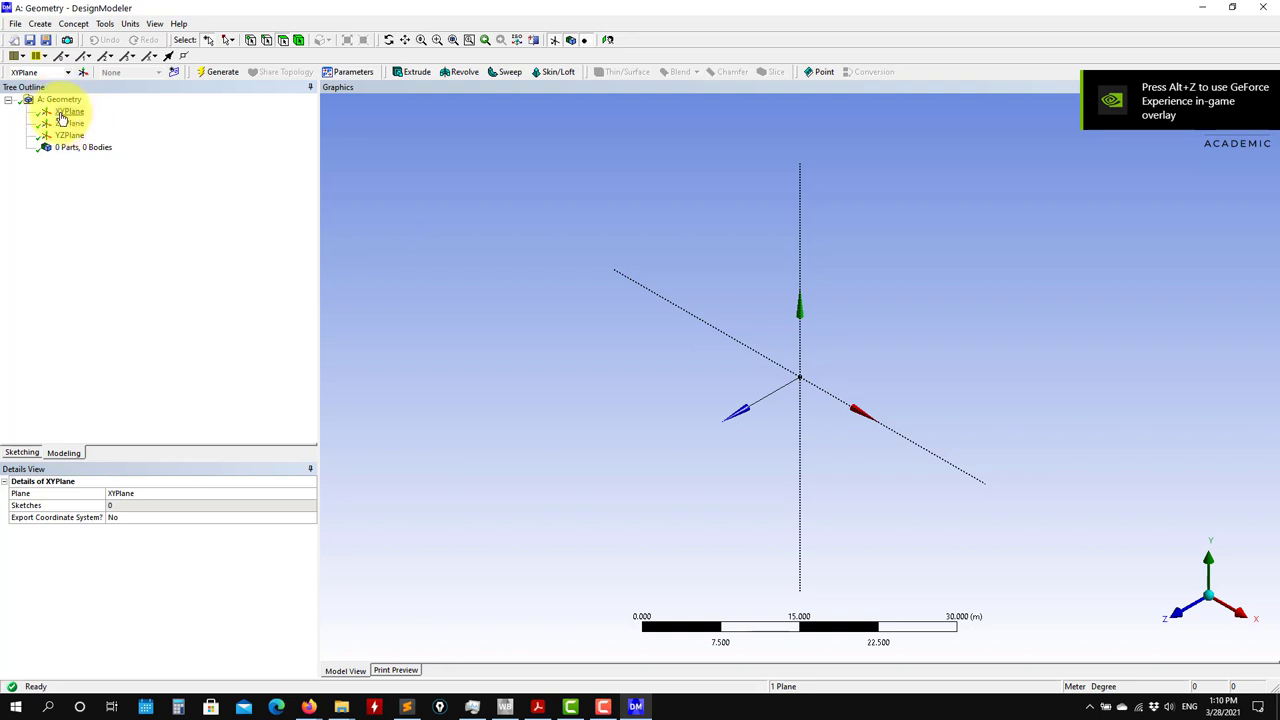
pyautogui.click(61, 115)
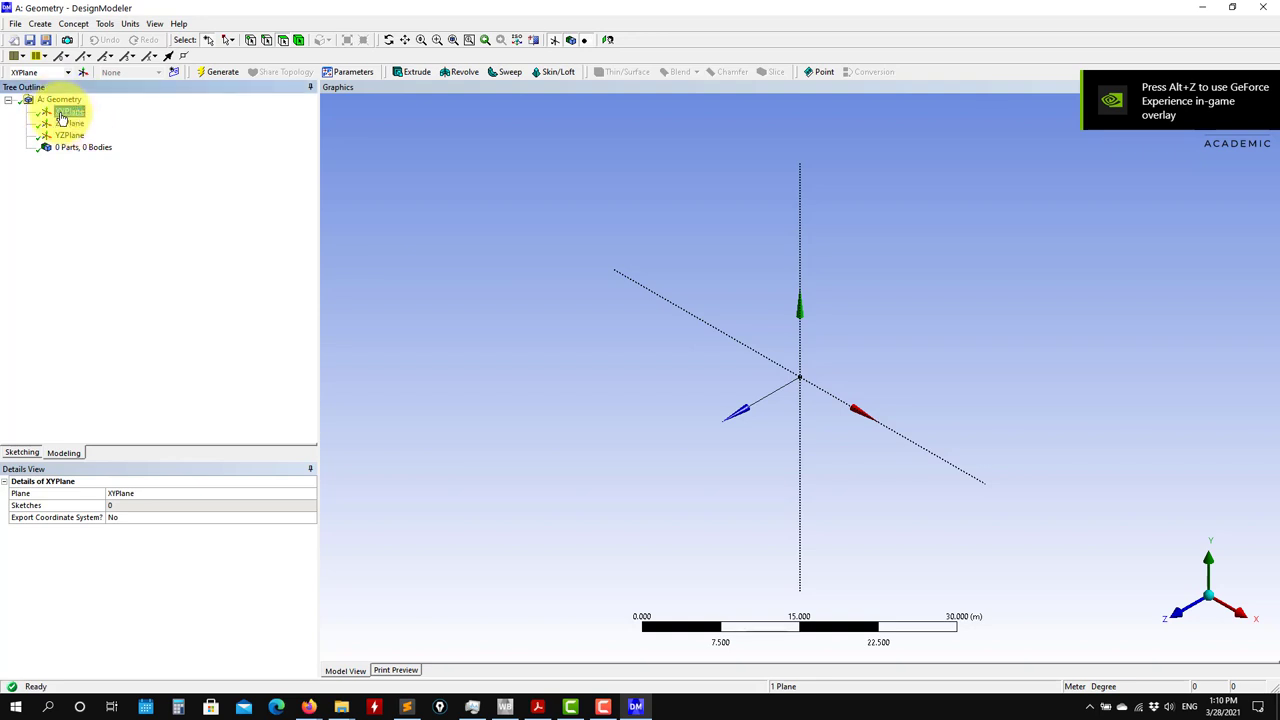
pyautogui.click(174, 75)
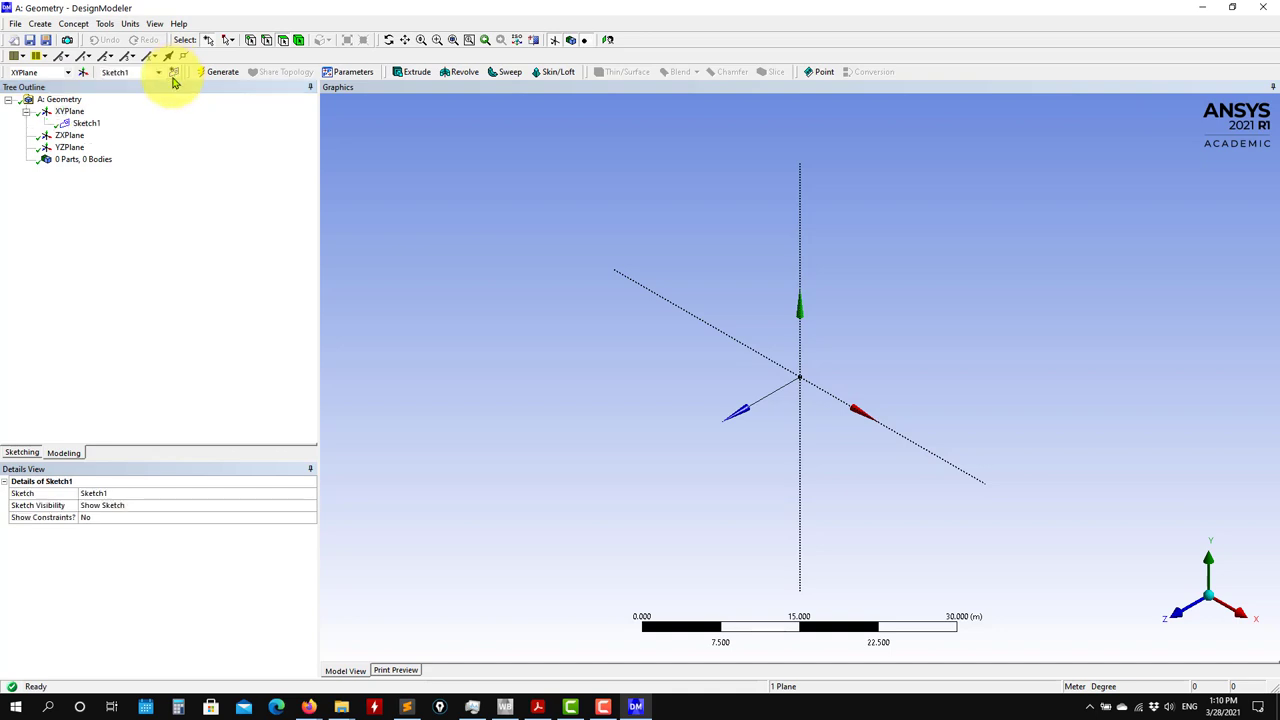
pyautogui.click(90, 124)
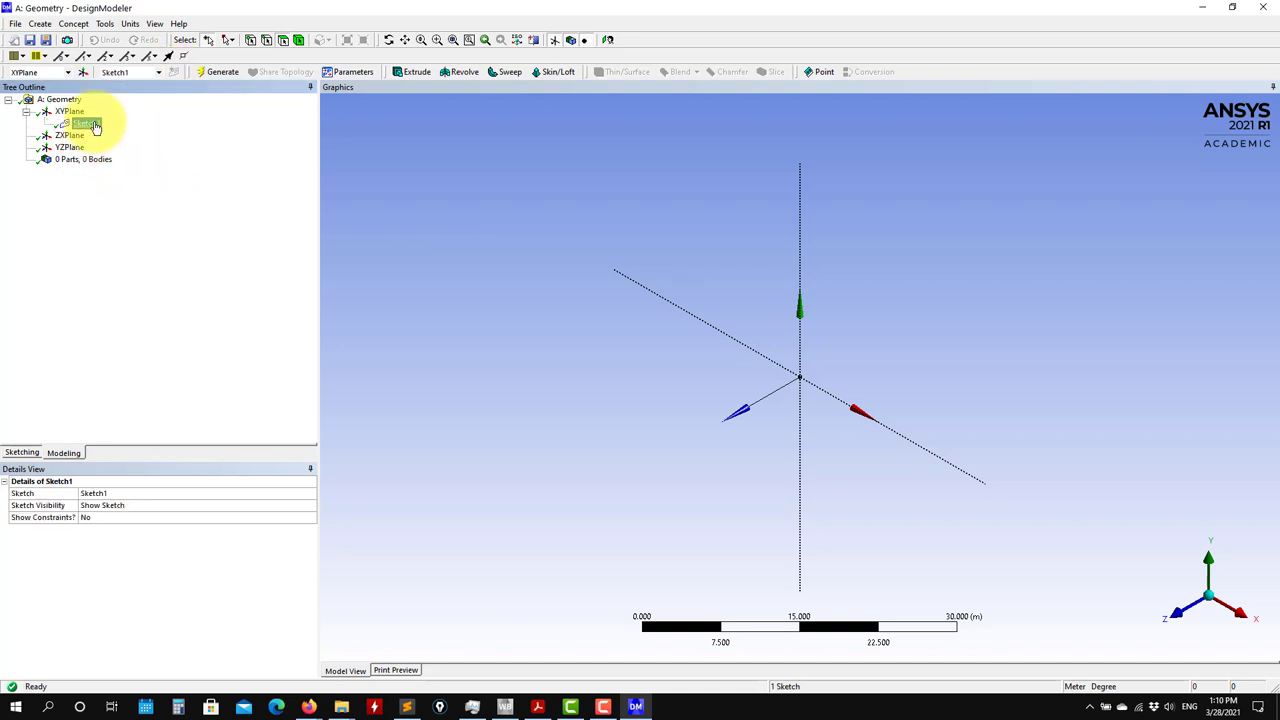
pyautogui.click(22, 452)
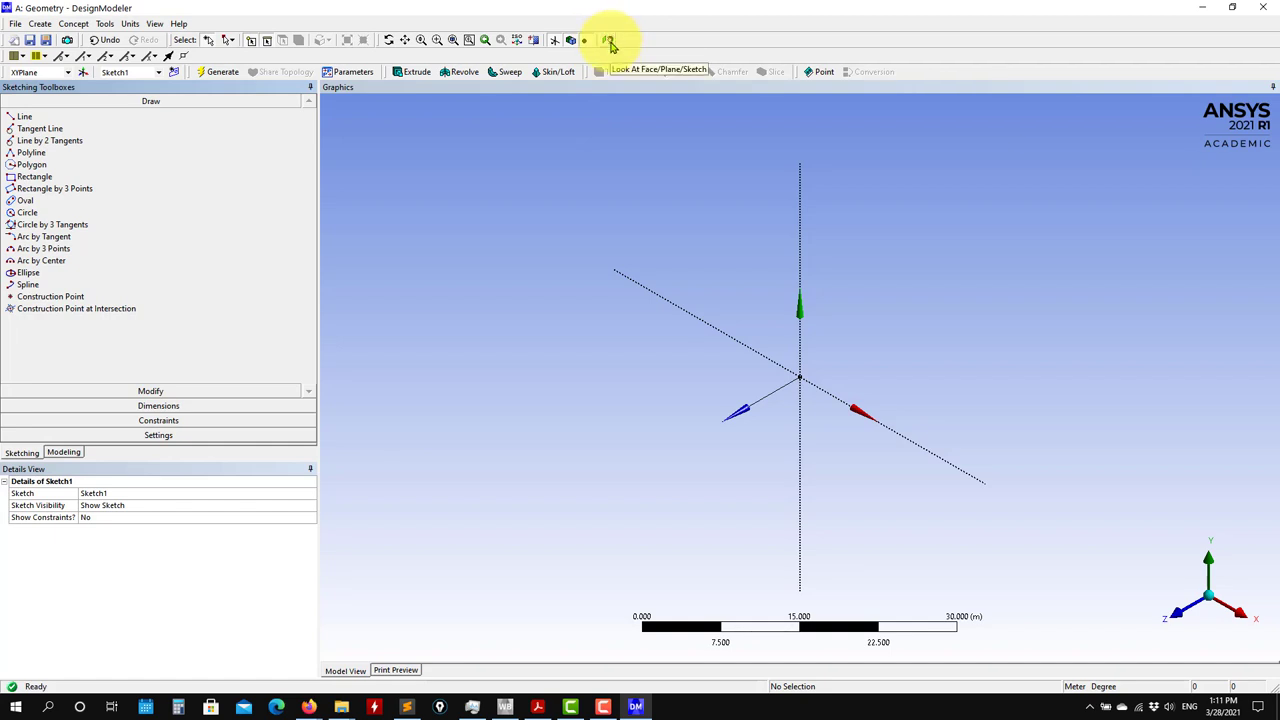
pyautogui.click(608, 42)
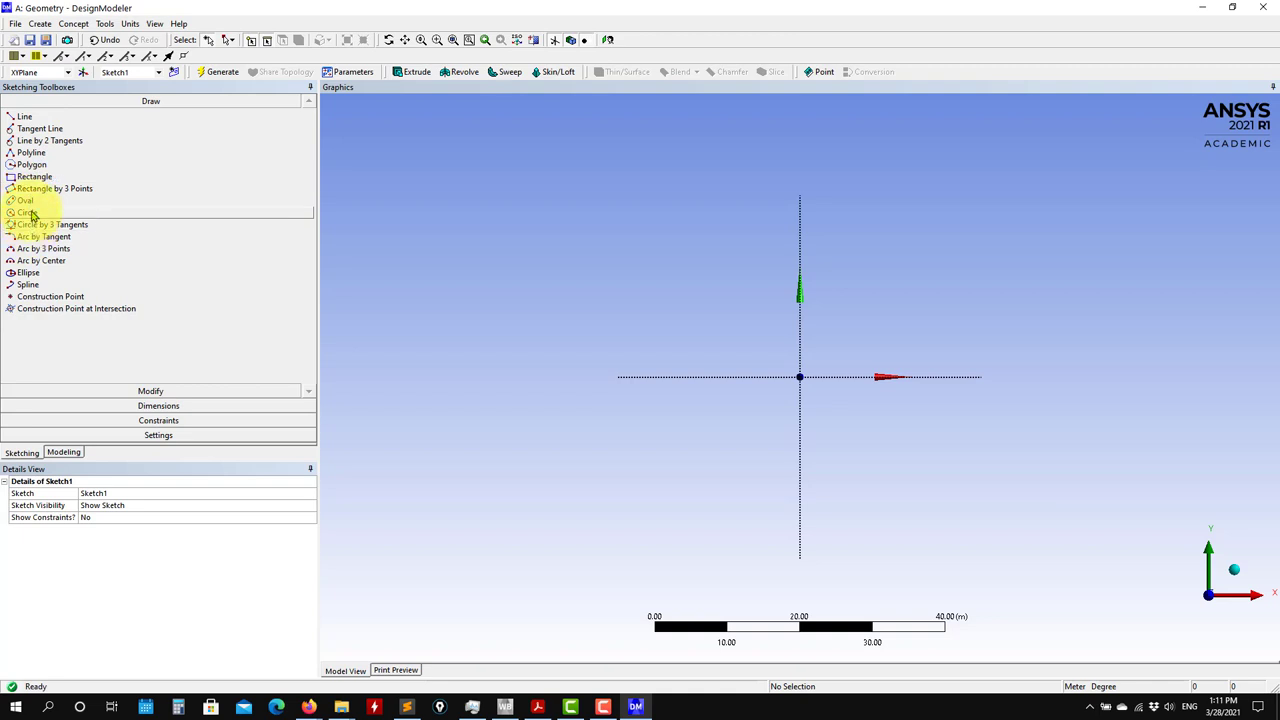
pyautogui.click(131, 390)
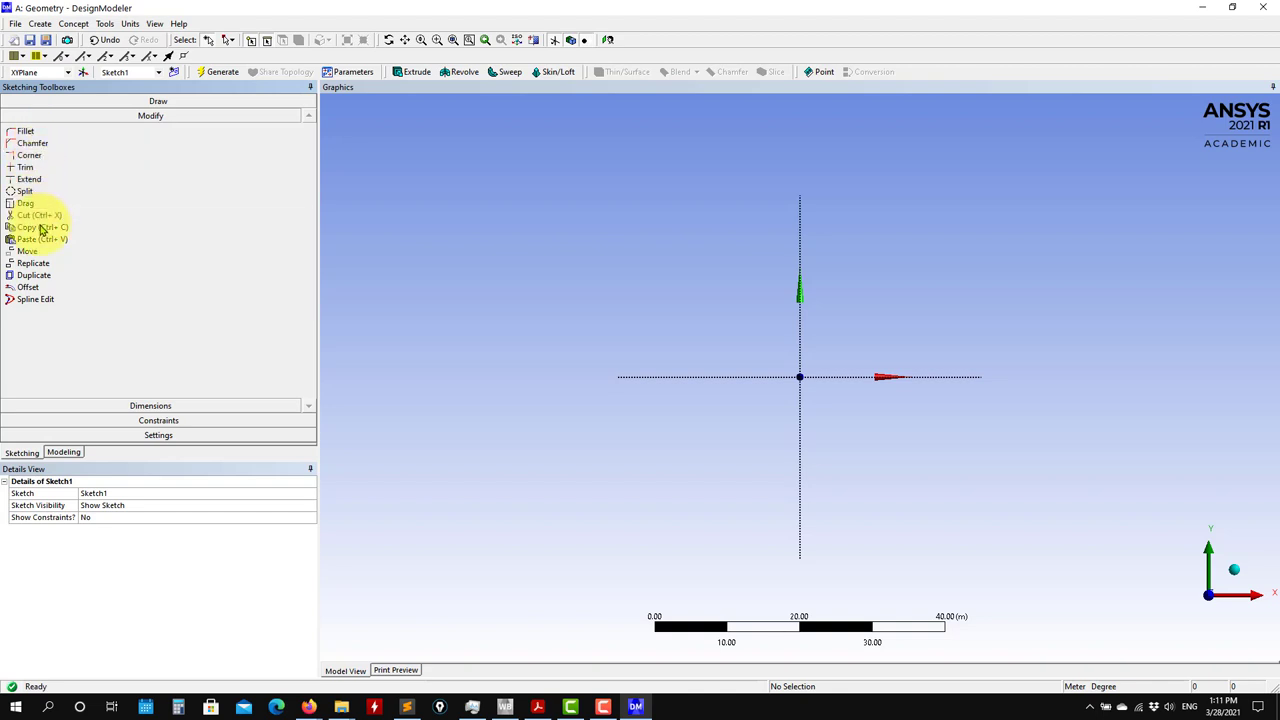
pyautogui.click(155, 406)
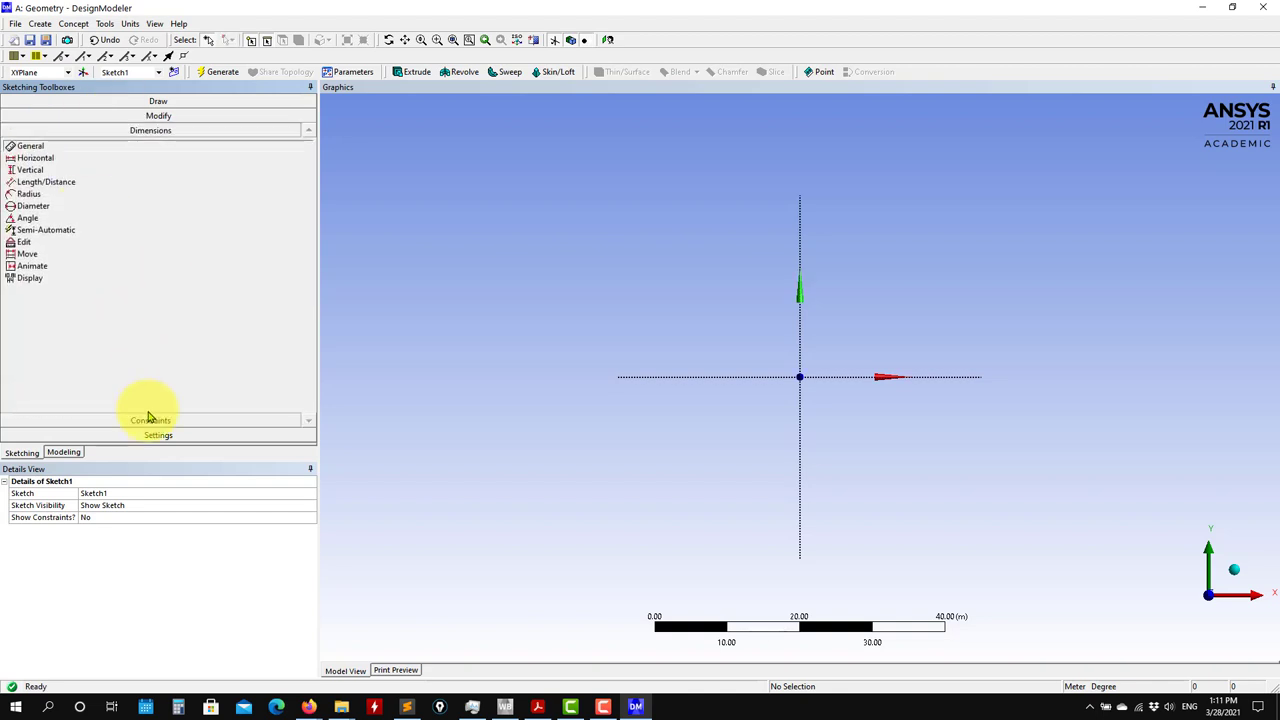
pyautogui.click(148, 420)
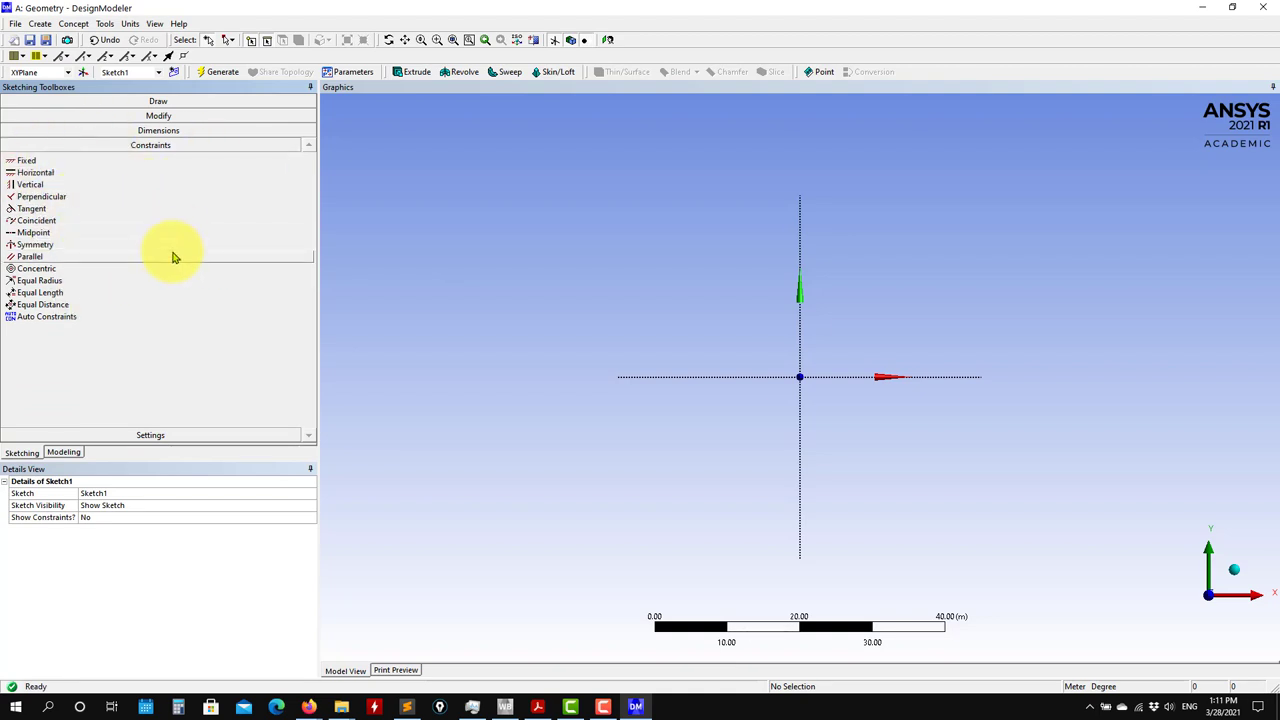
pyautogui.click(150, 436)
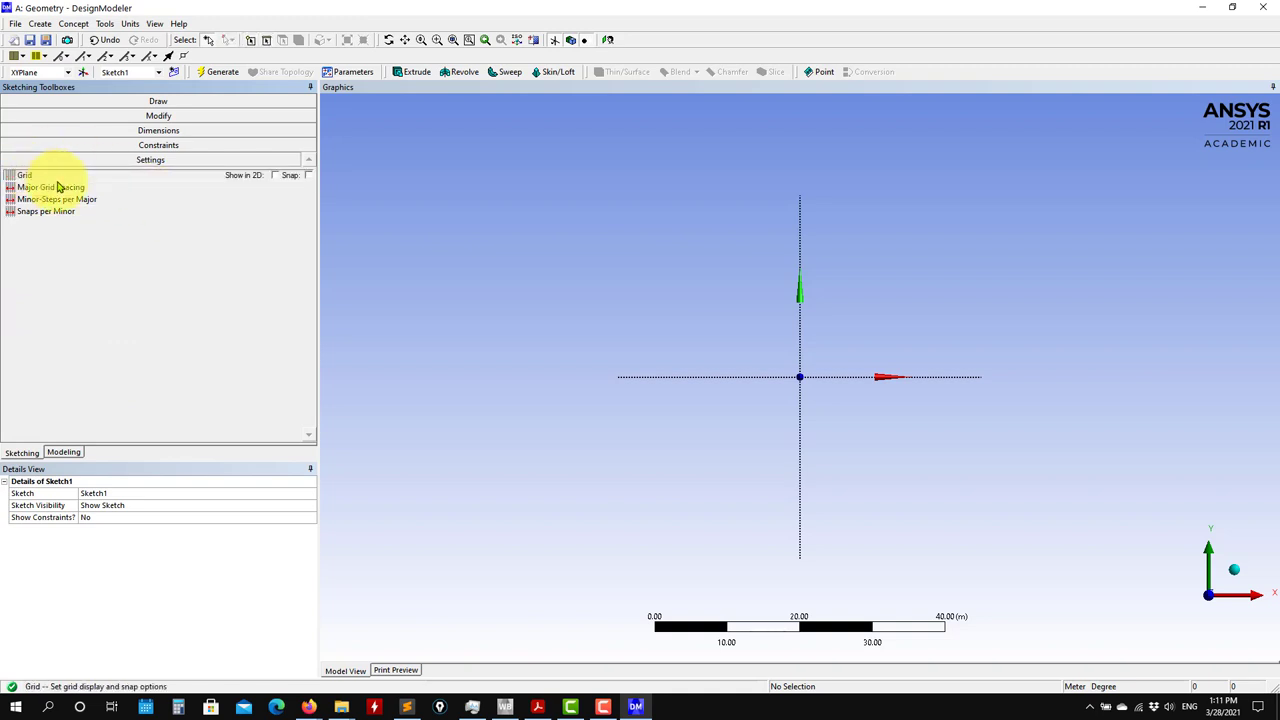
# Step: Try out the sketch grid display in 2D with its spacing settings, and turn the grid and snap off again
pyautogui.click(275, 175)
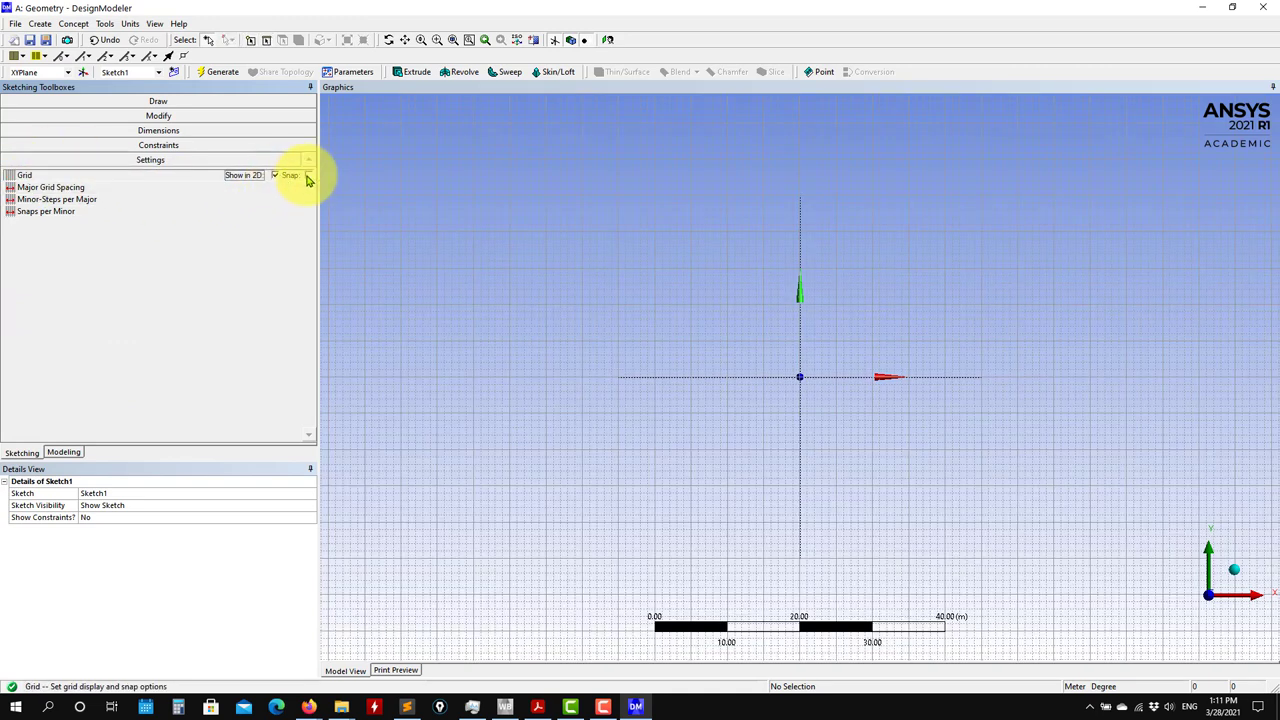
pyautogui.click(62, 188)
pyautogui.click(45, 176)
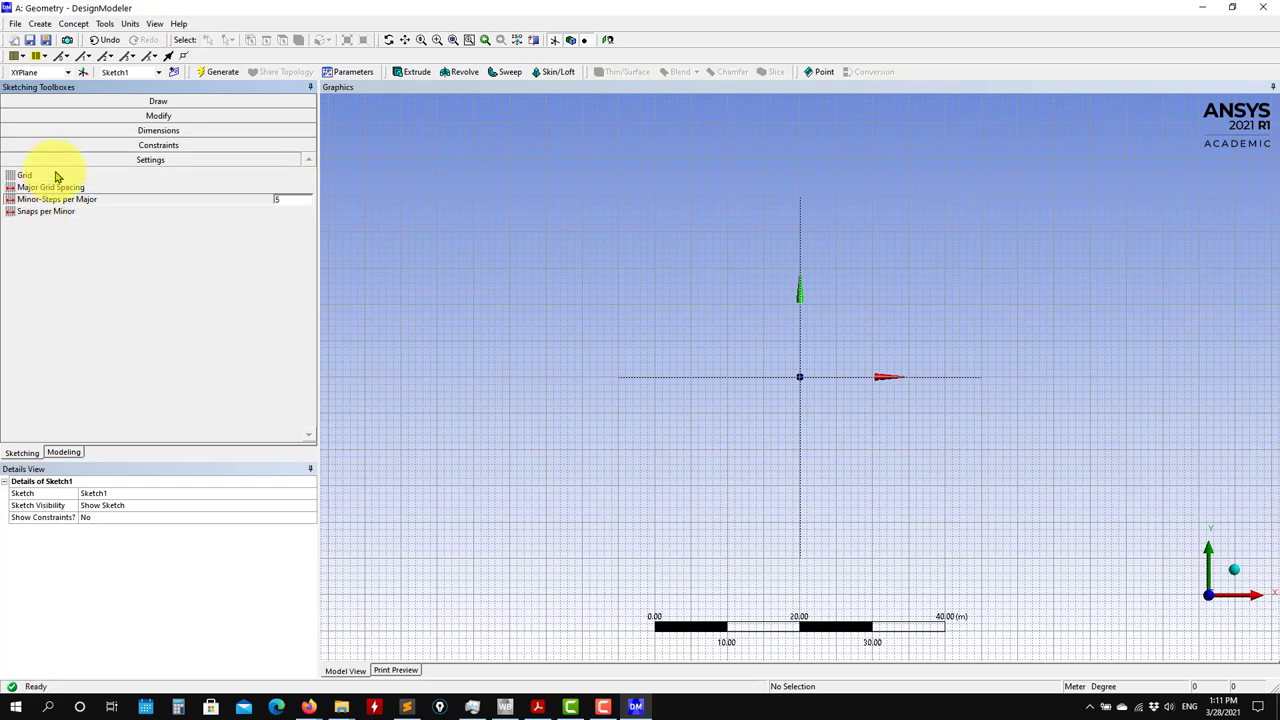
pyautogui.click(275, 175)
pyautogui.click(310, 176)
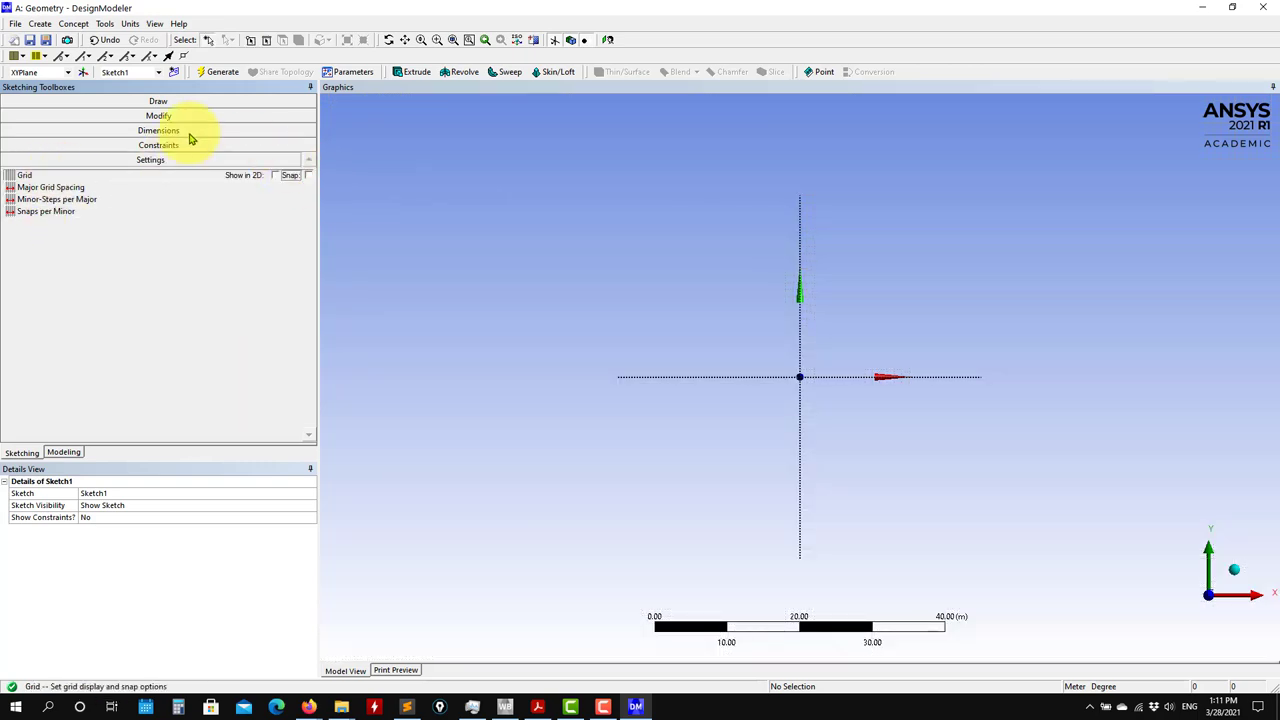
# Step: Draw a circle about 14.6 m in diameter away from the origin, in the negative-X, positive-Y quadrant of the sketch
pyautogui.click(160, 102)
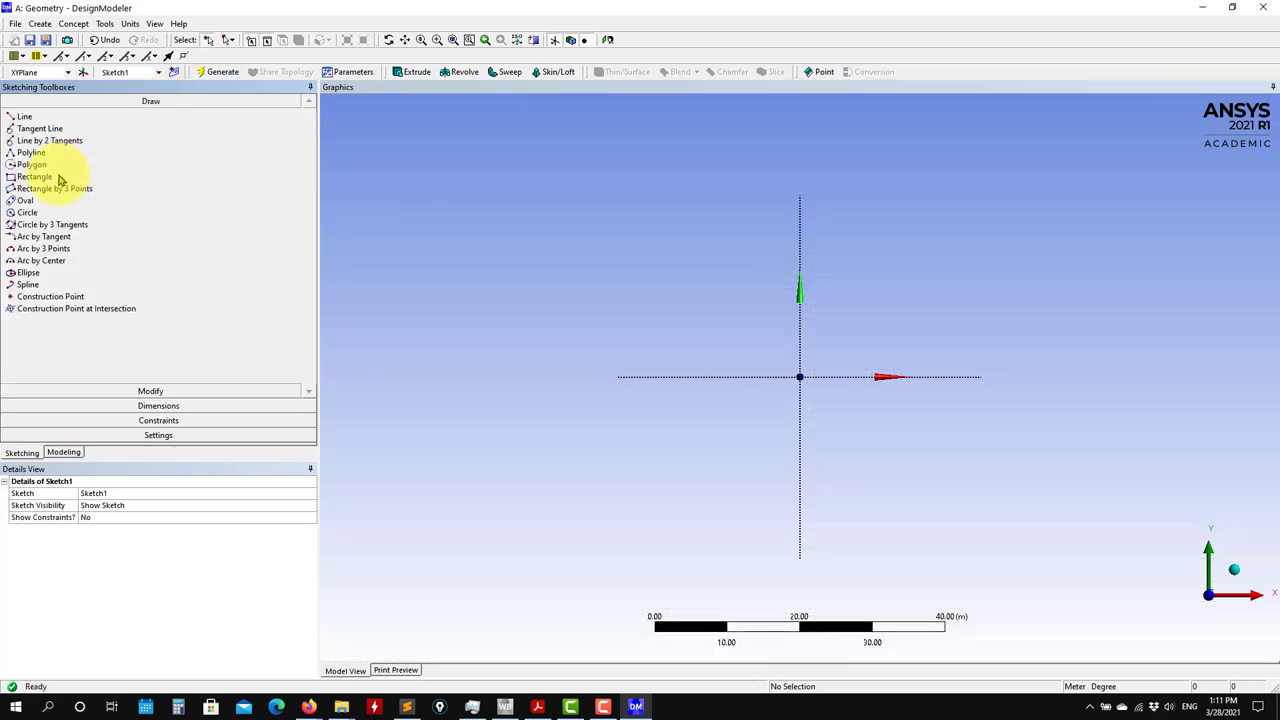
pyautogui.click(27, 212)
pyautogui.click(692, 290)
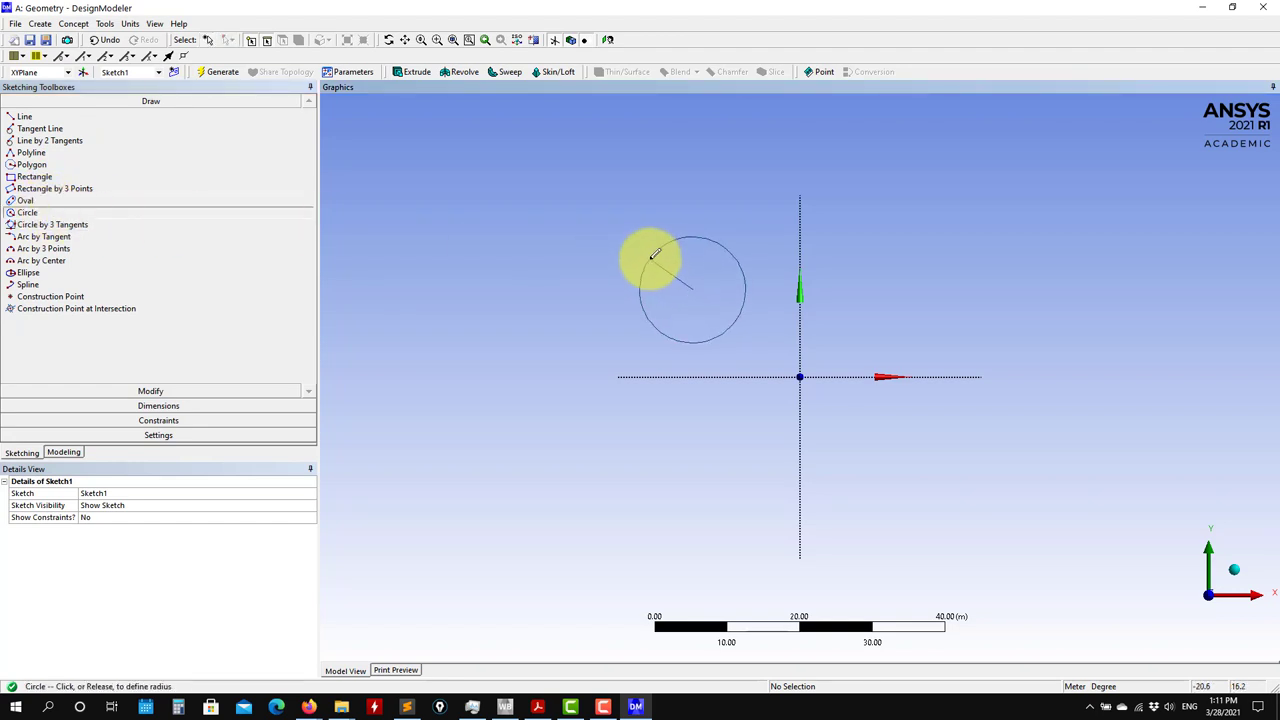
pyautogui.click(651, 257)
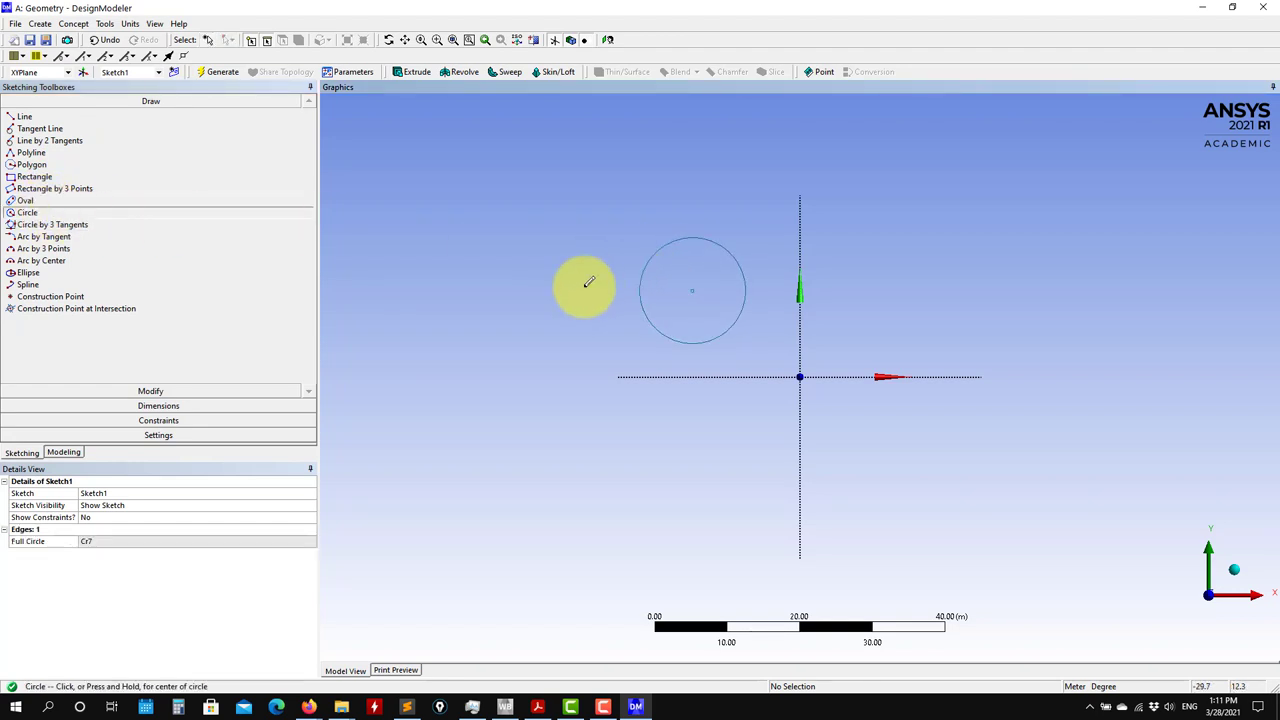
# Step: Add a diameter dimension to the circle and set it to 0.1 m
pyautogui.click(164, 407)
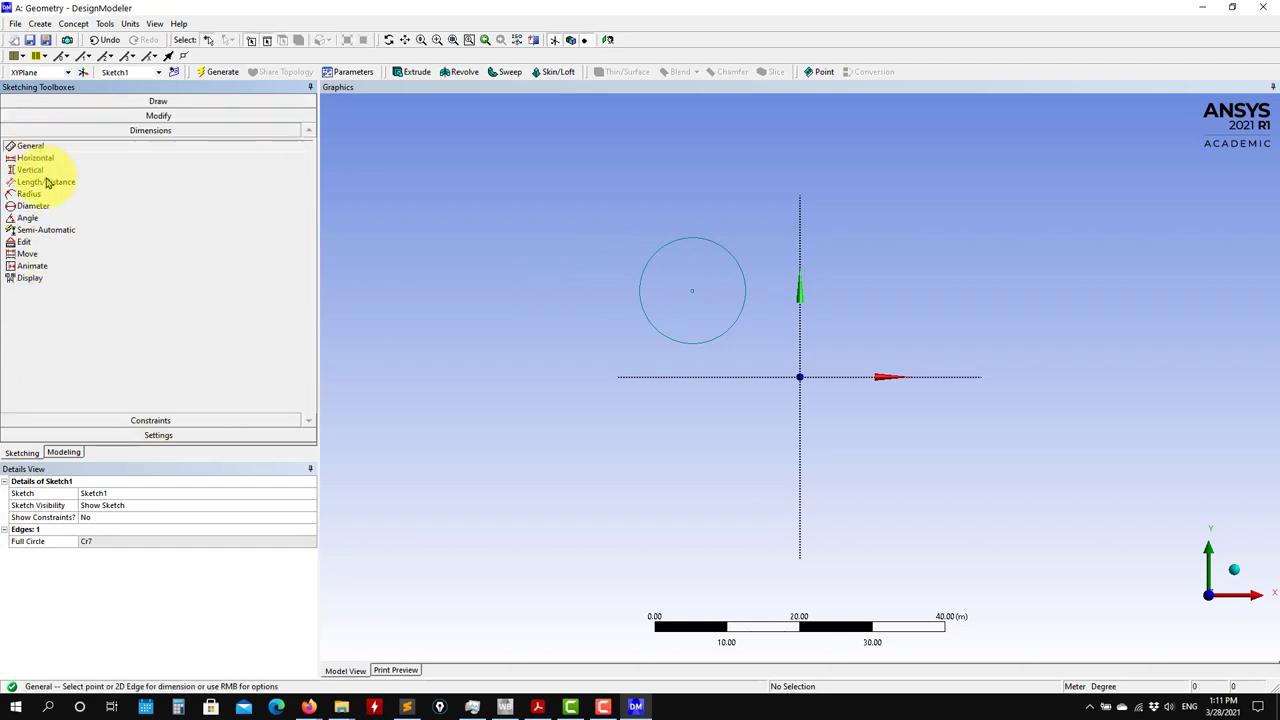
pyautogui.click(30, 205)
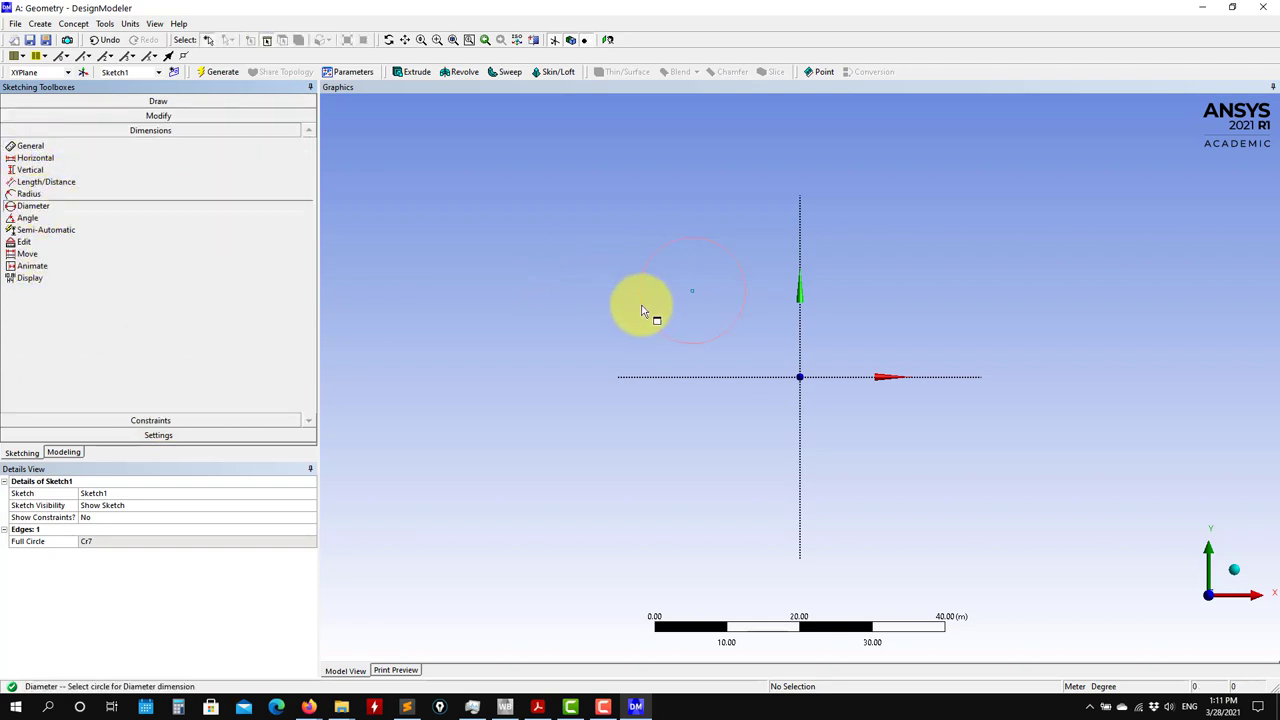
pyautogui.click(643, 311)
pyautogui.click(620, 324)
pyautogui.click(138, 549)
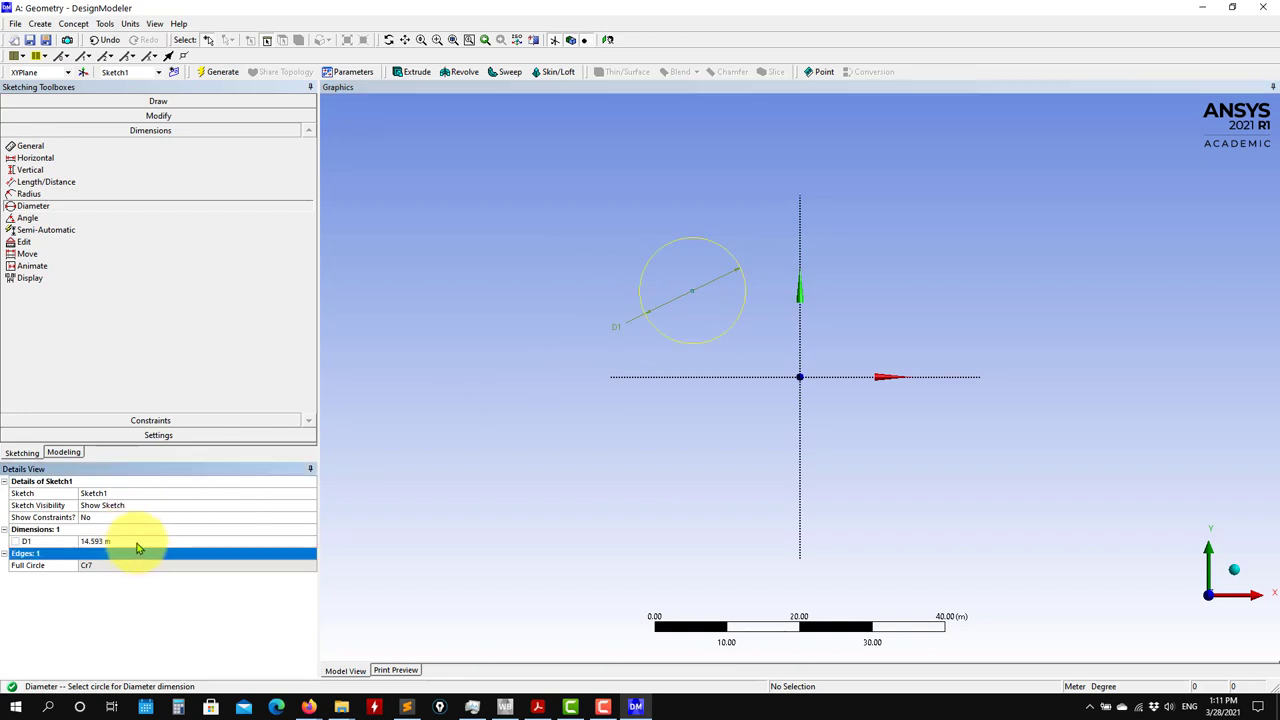
pyautogui.click(136, 541)
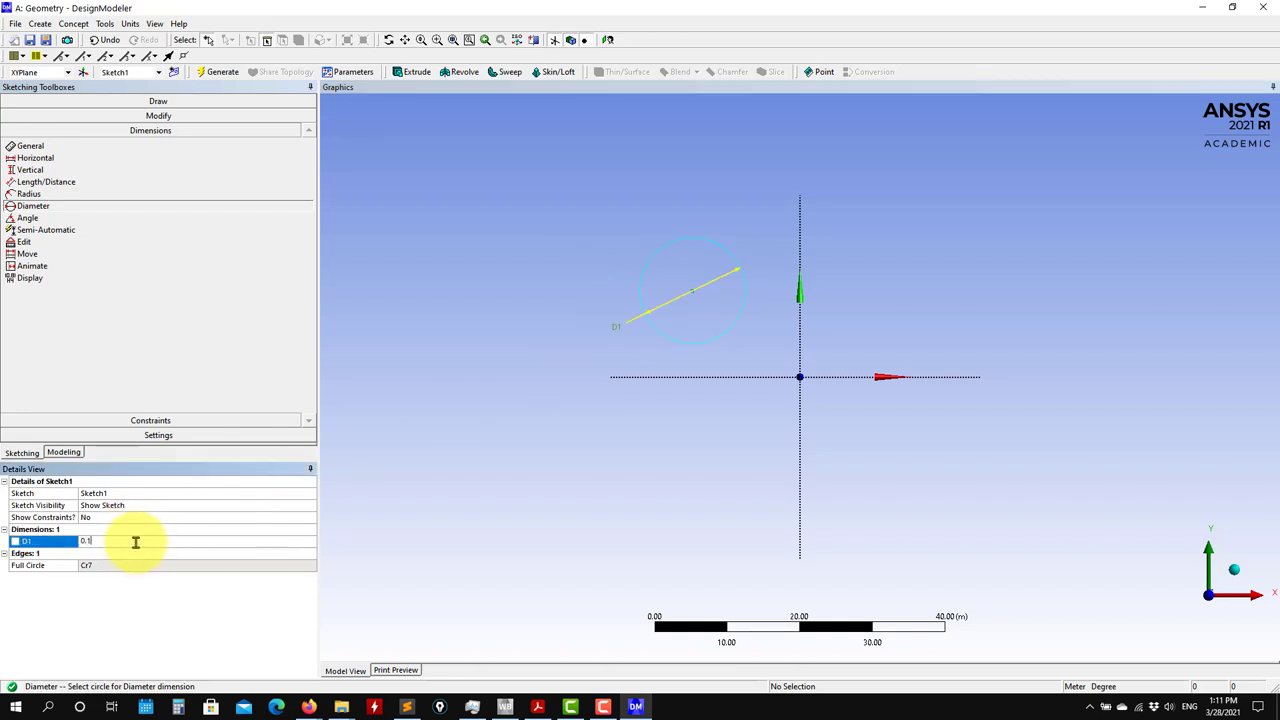
# Step: Move the circle's diameter dimension label closer to the circle
pyautogui.scroll(3, 706, 257)
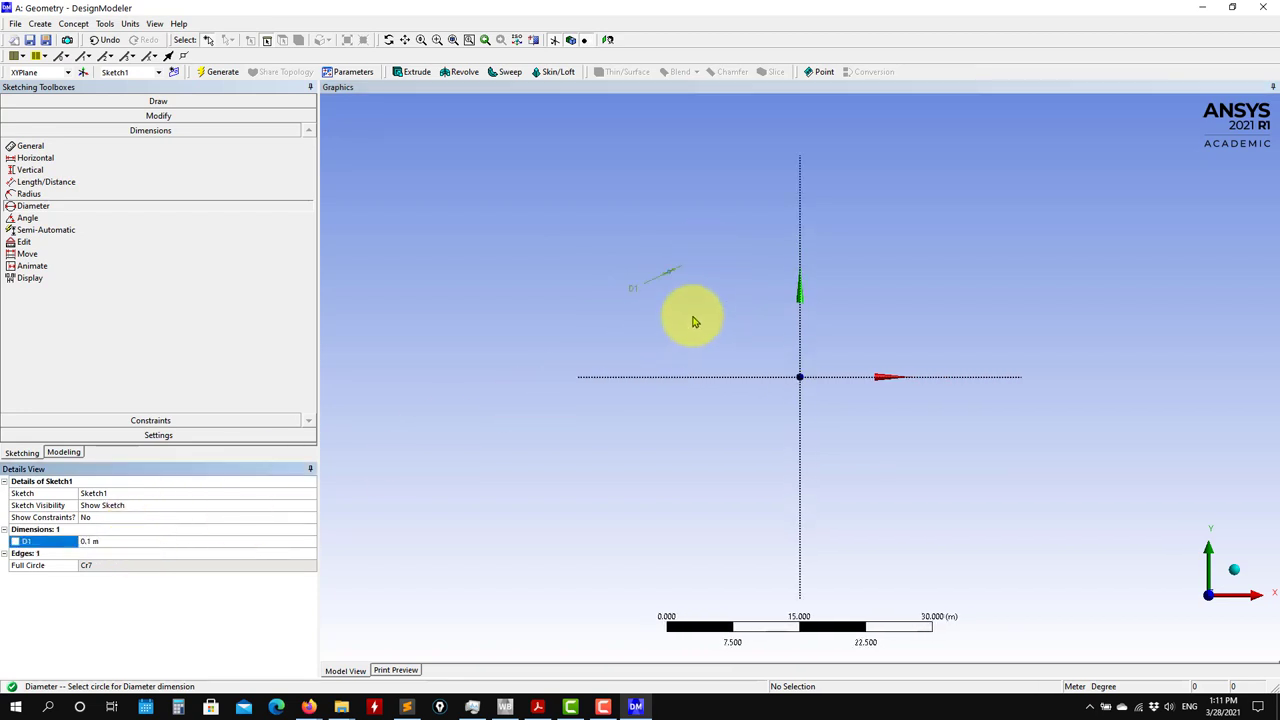
pyautogui.scroll(5, 643, 339)
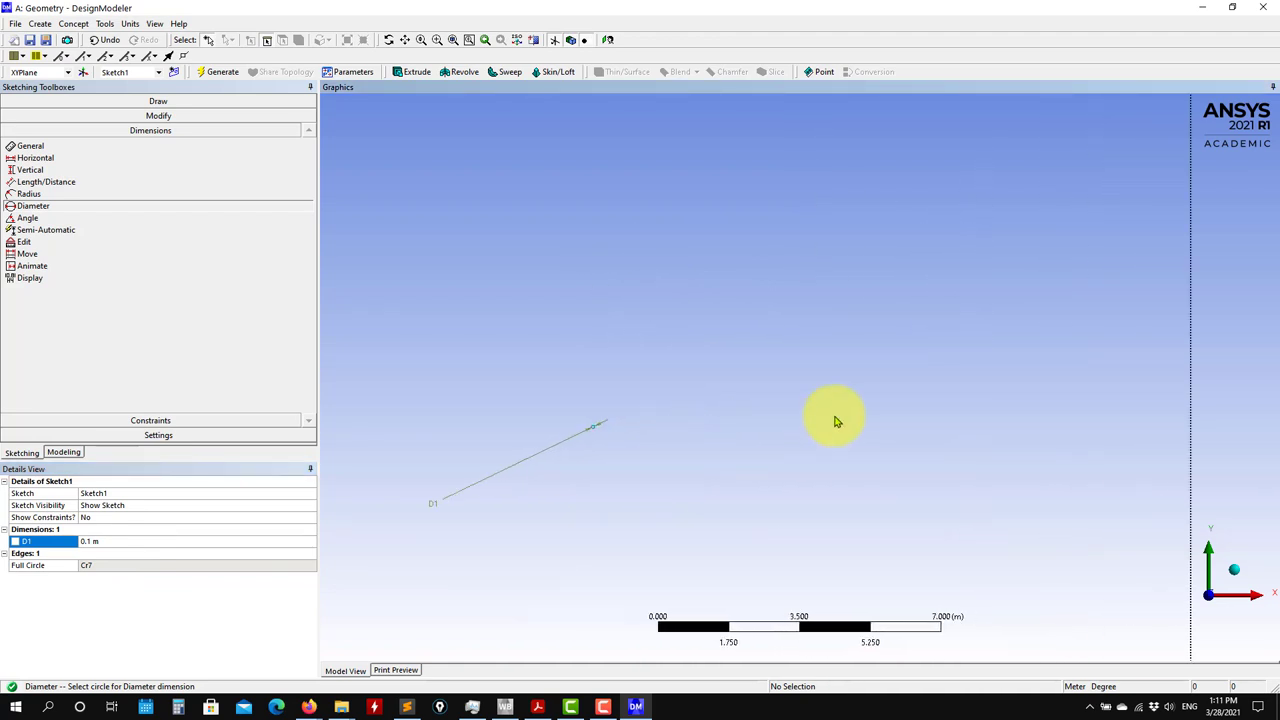
pyautogui.keyDown('ctrl'); pyautogui.moveTo(656, 467); pyautogui.dragTo(780, 397, button='middle'); pyautogui.keyUp('ctrl')
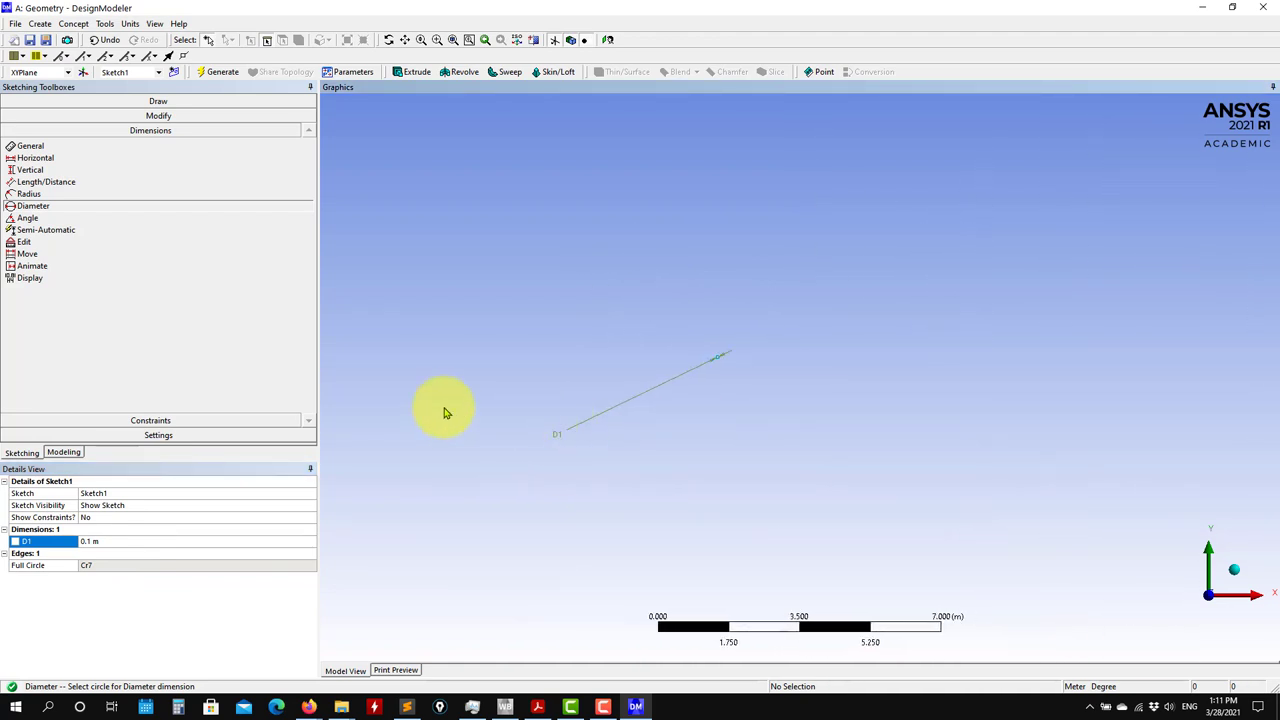
pyautogui.click(27, 254)
pyautogui.moveTo(557, 434); pyautogui.dragTo(686, 371)
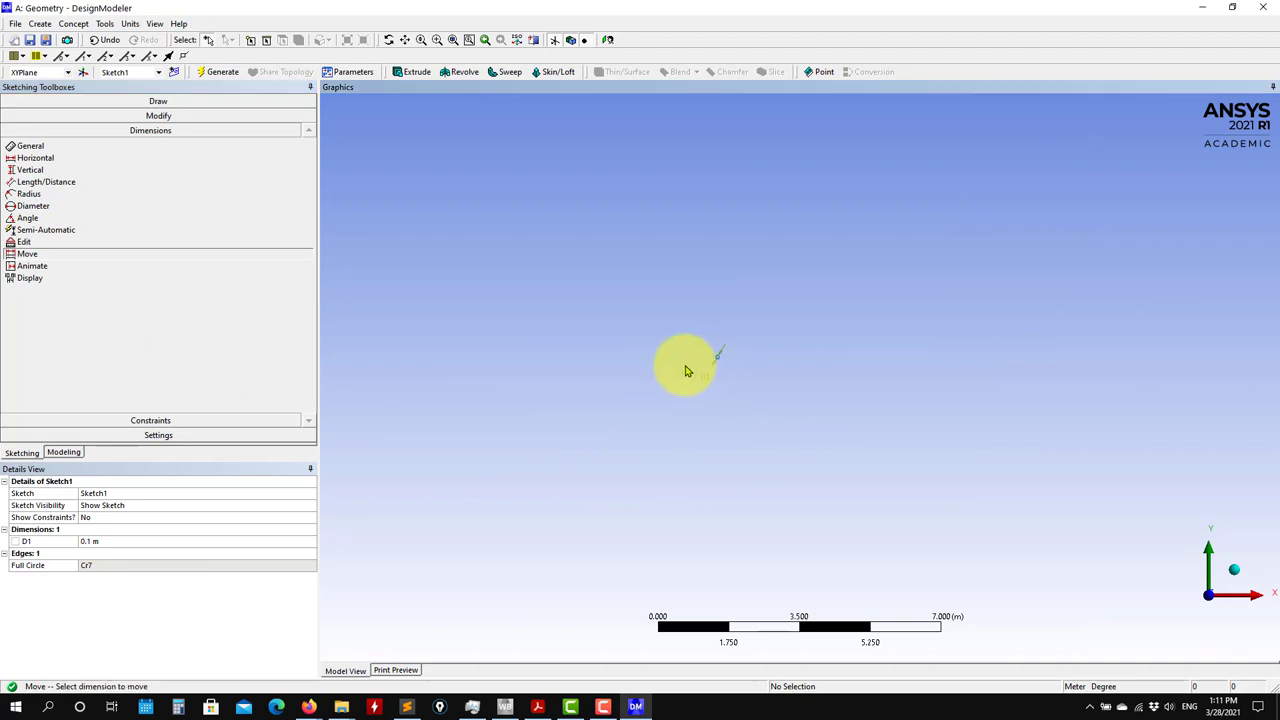
pyautogui.click(458, 40)
pyautogui.scroll(2, 640, 400)
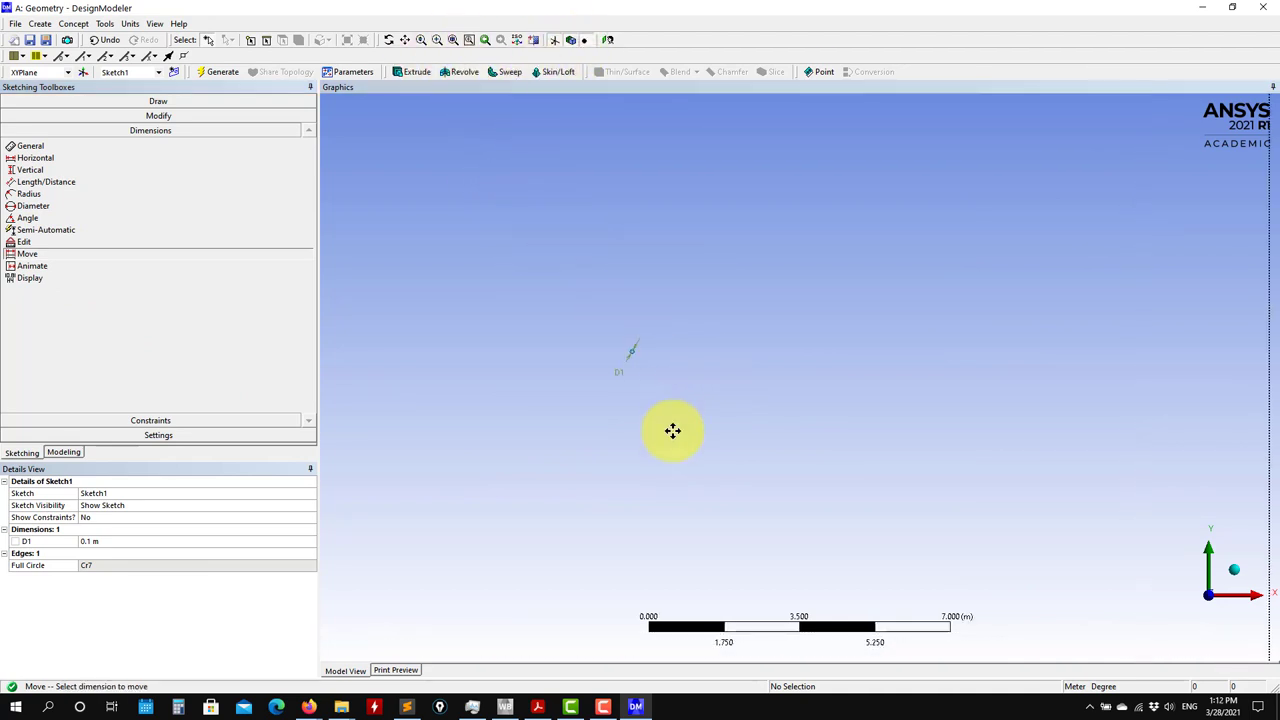
pyautogui.scroll(3, 720, 397)
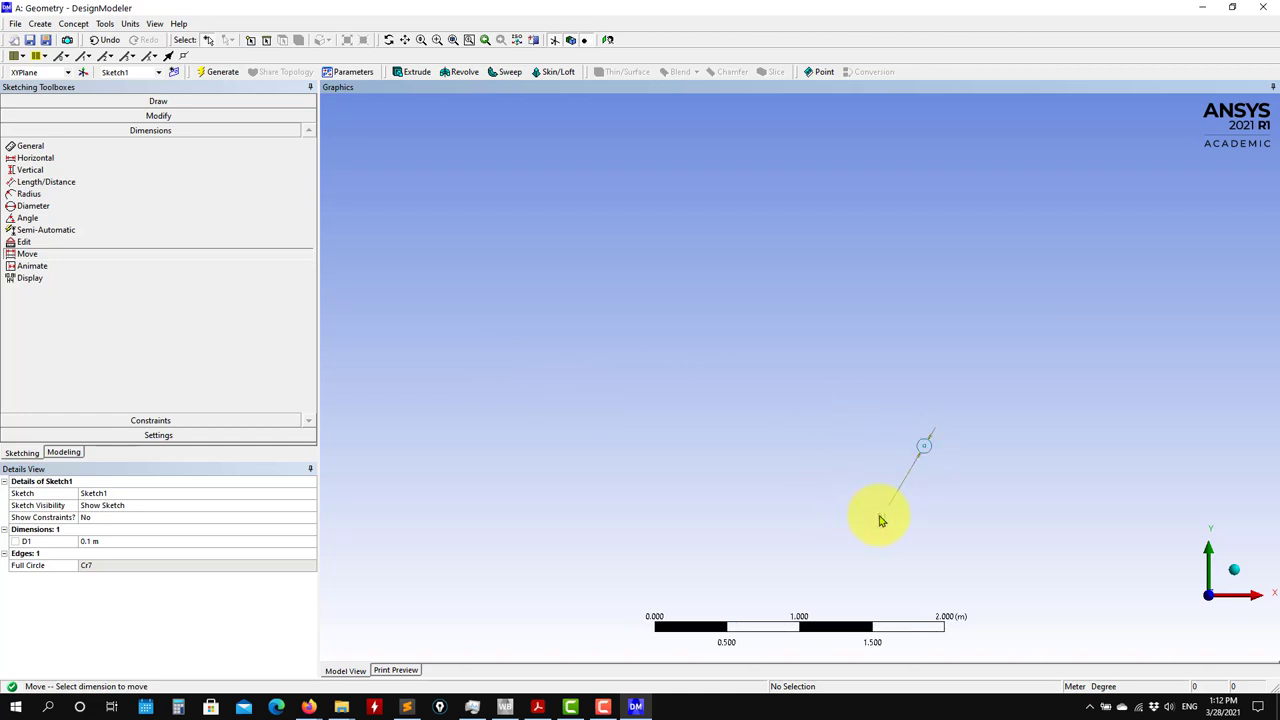
pyautogui.moveTo(895, 522); pyautogui.dragTo(943, 466)
pyautogui.scroll(4, 943, 466)
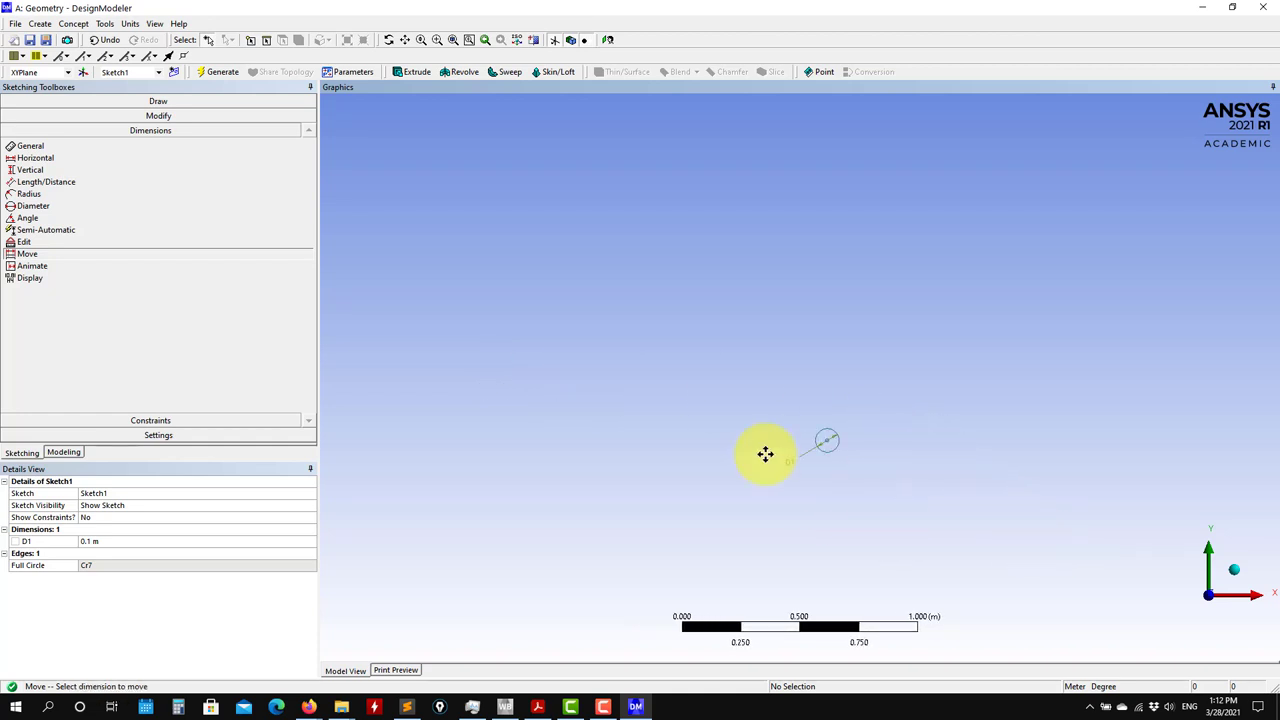
pyautogui.scroll(2, 660, 480)
pyautogui.keyDown('ctrl'); pyautogui.moveTo(657, 466); pyautogui.dragTo(821, 457, button='middle'); pyautogui.keyUp('ctrl')
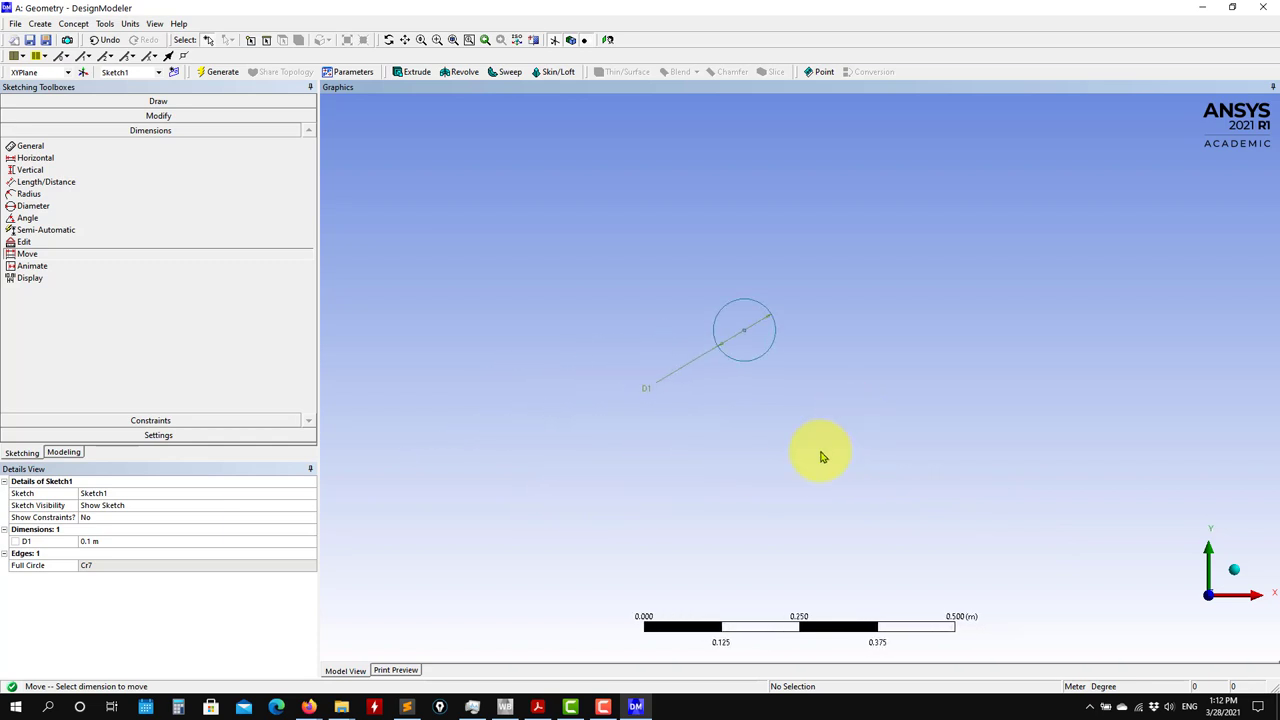
pyautogui.scroll(-4, 821, 457)
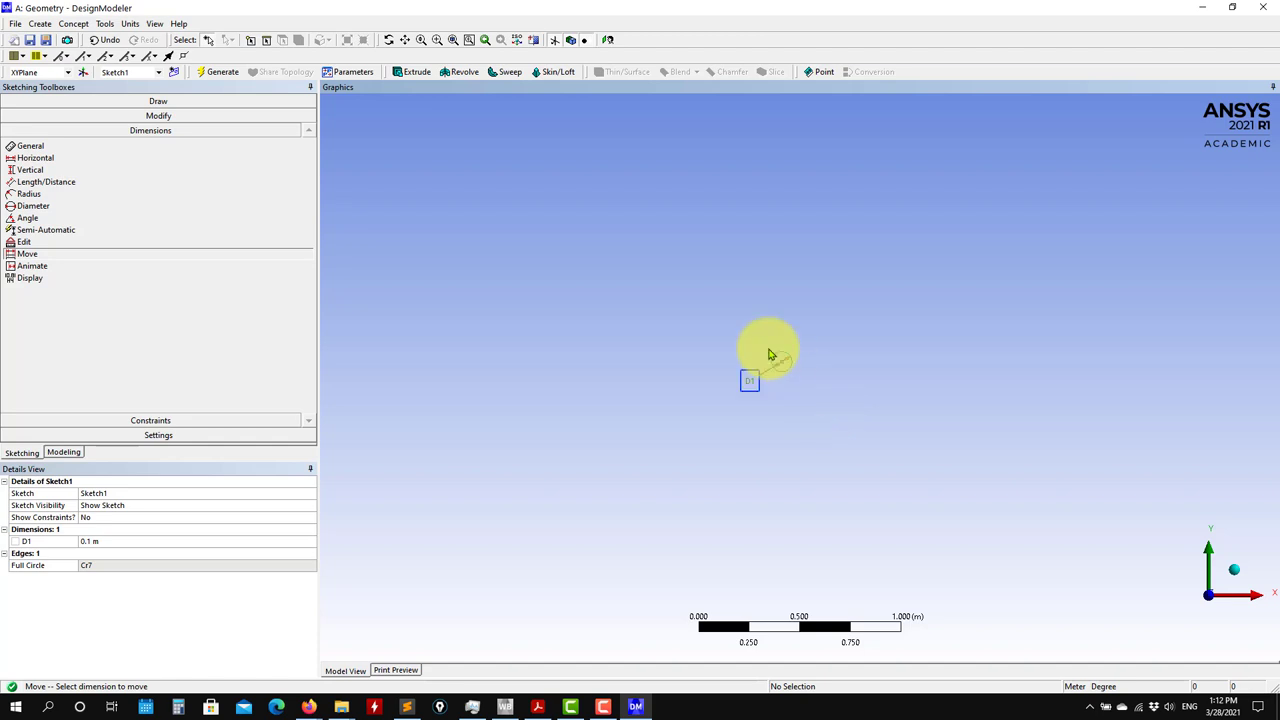
pyautogui.scroll(3, 803, 429)
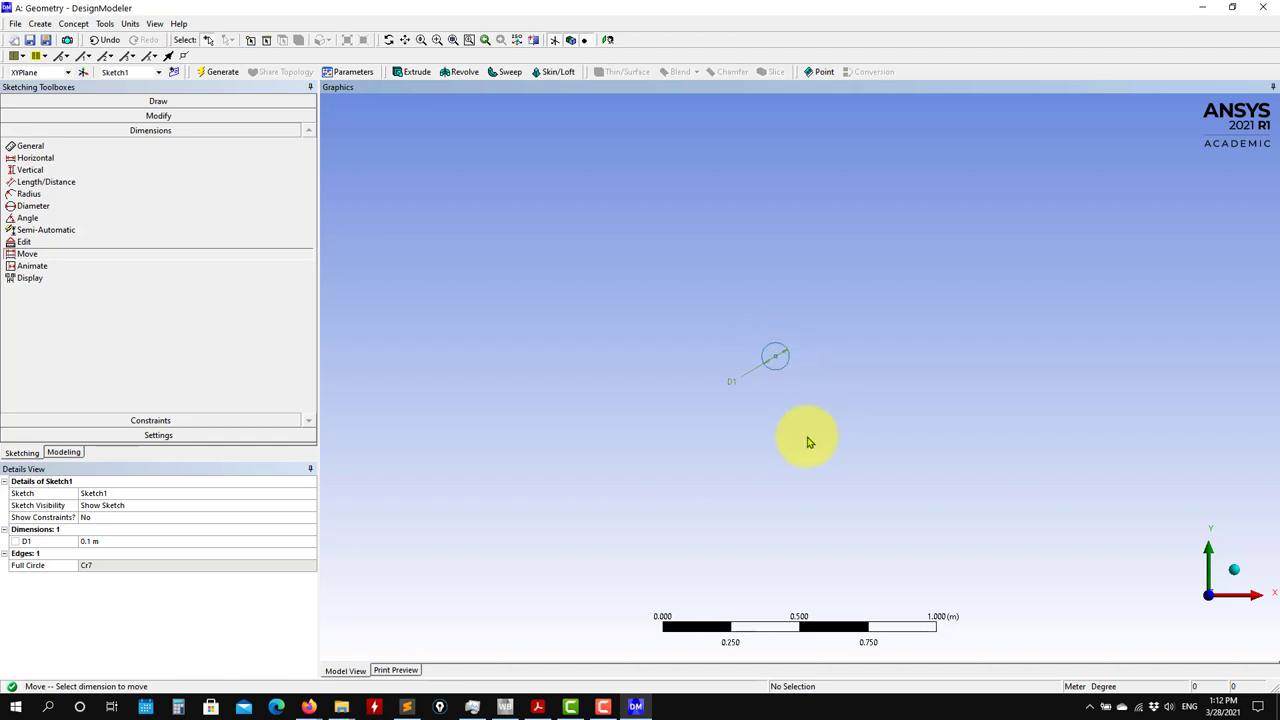
pyautogui.scroll(-2, 811, 437)
pyautogui.scroll(-5, 811, 432)
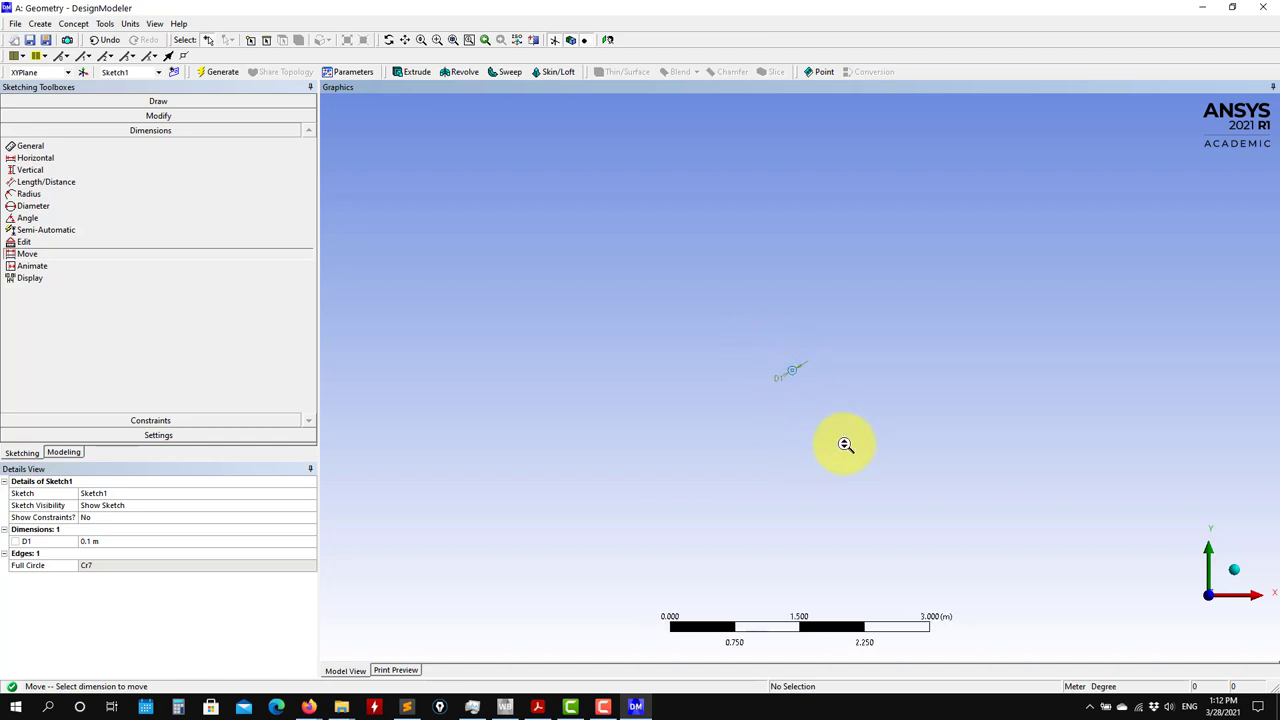
pyautogui.scroll(-4, 784, 392)
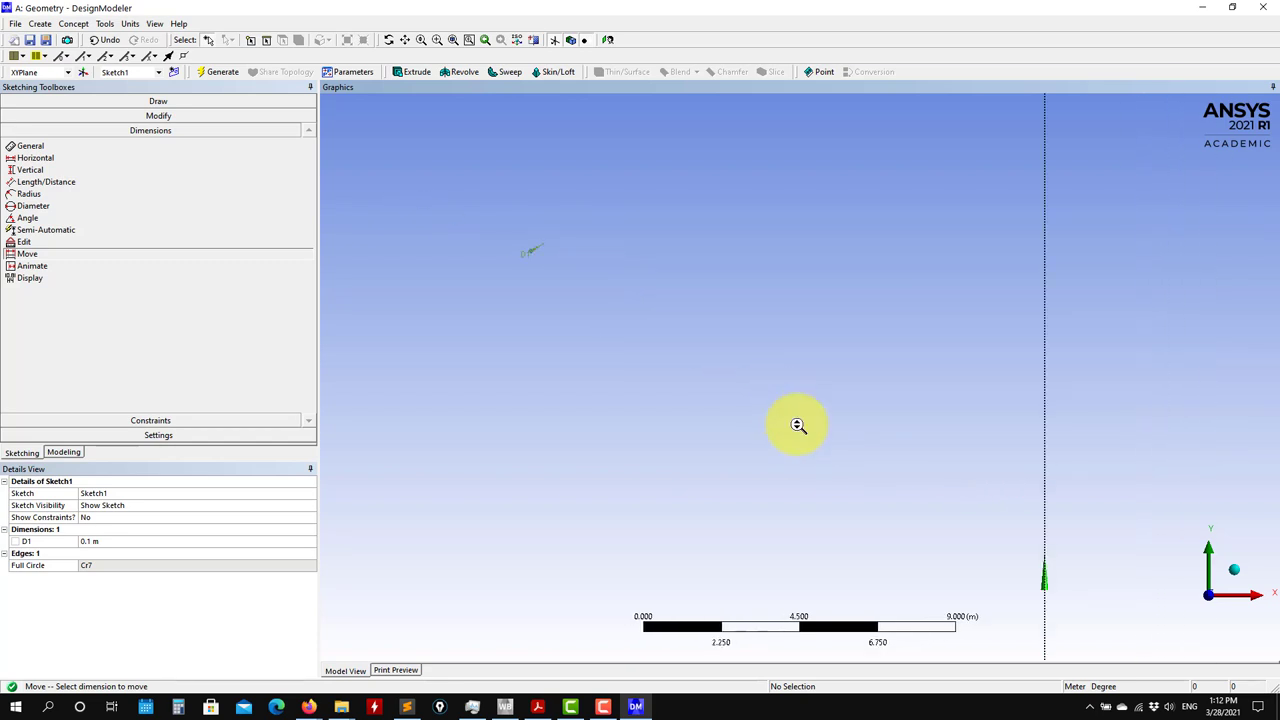
pyautogui.scroll(3, 700, 389)
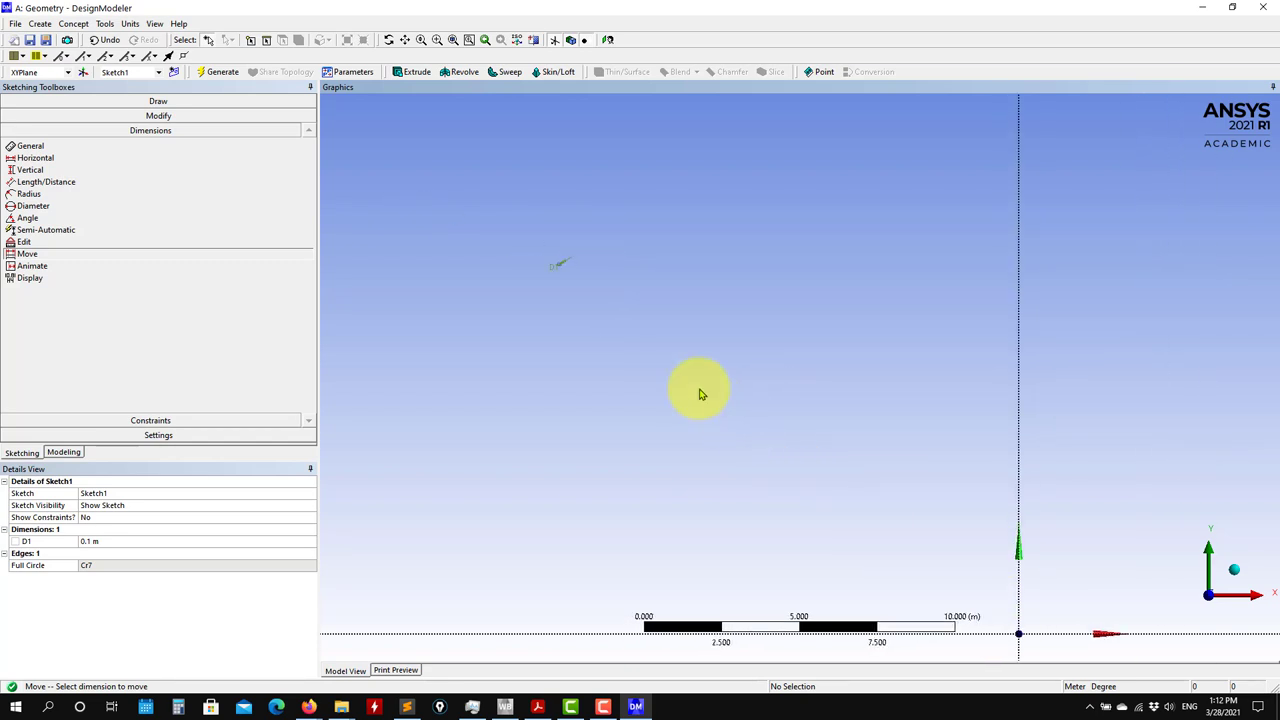
pyautogui.scroll(5, 889, 423)
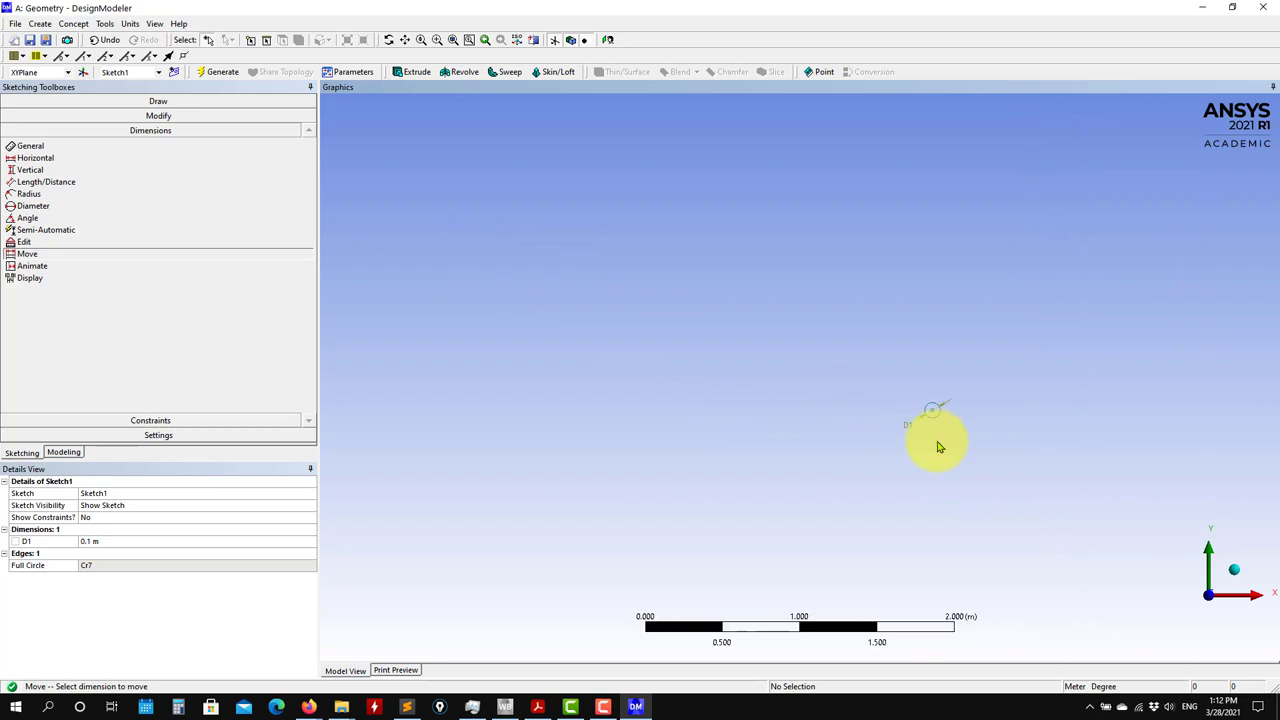
pyautogui.scroll(-6, 990, 440)
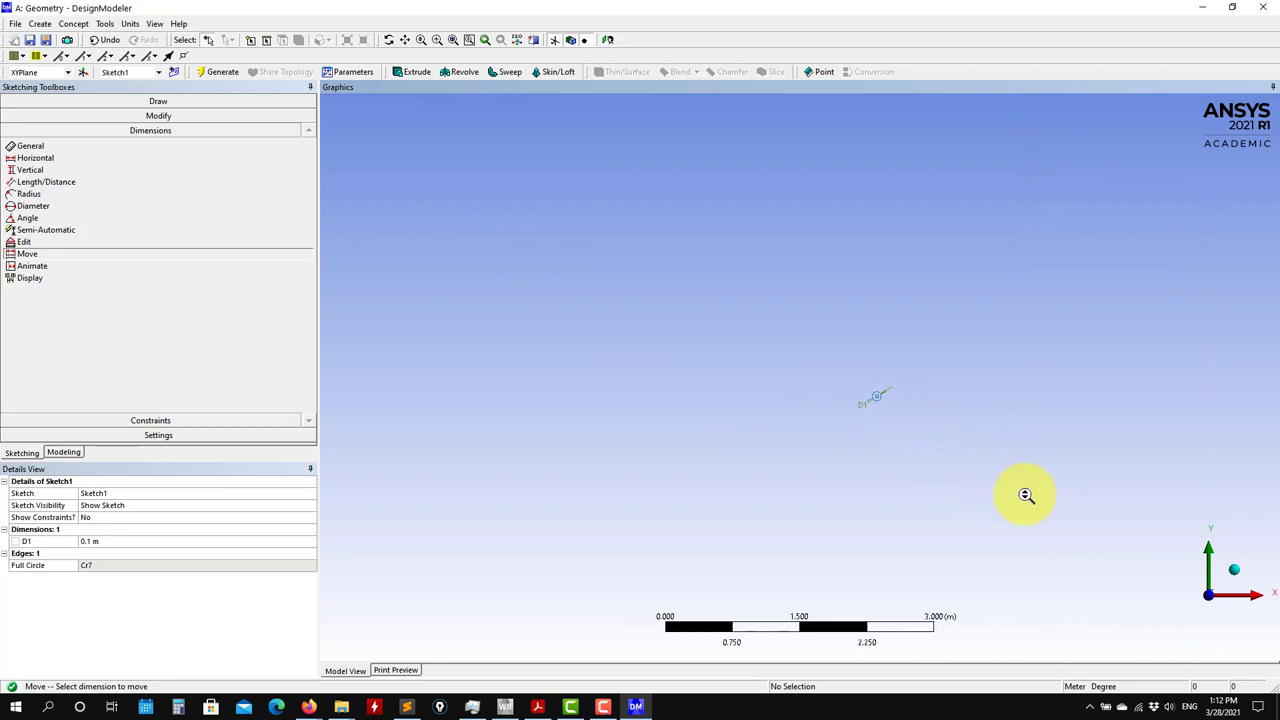
pyautogui.keyDown('ctrl'); pyautogui.moveTo(1009, 520); pyautogui.dragTo(680, 331, button='middle'); pyautogui.keyUp('ctrl')
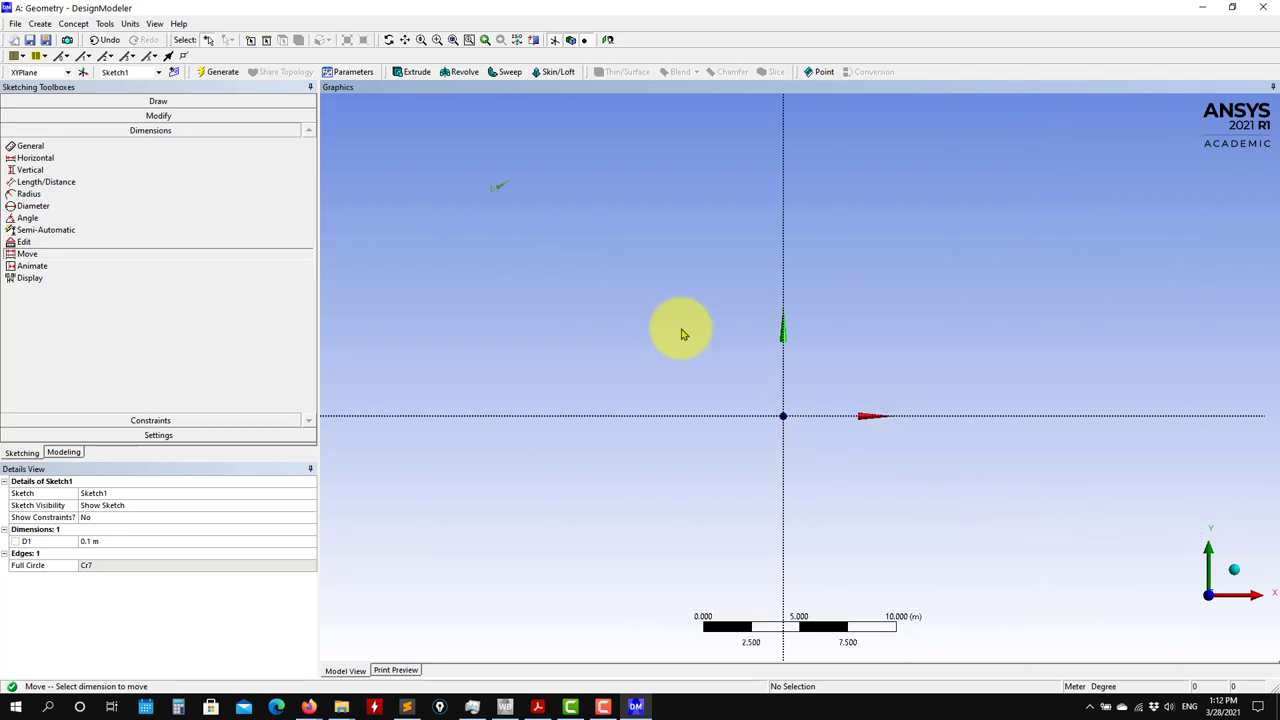
pyautogui.scroll(1, 786, 480)
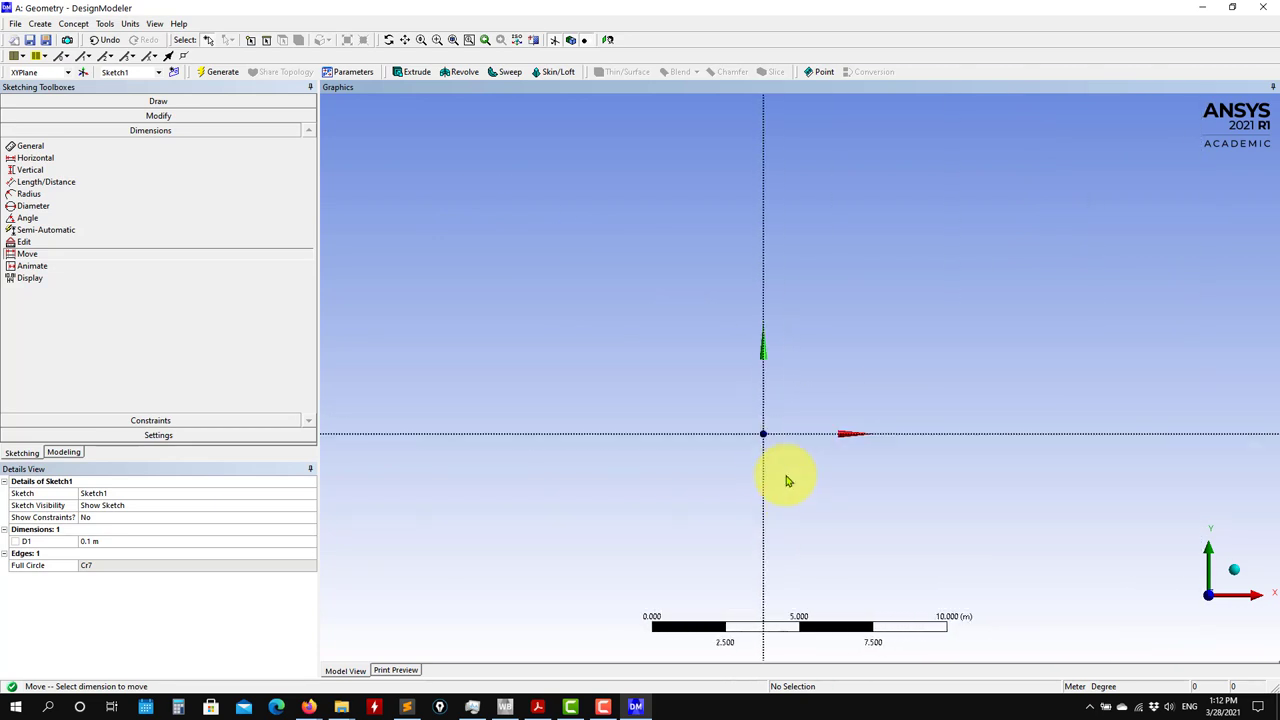
pyautogui.click(168, 103)
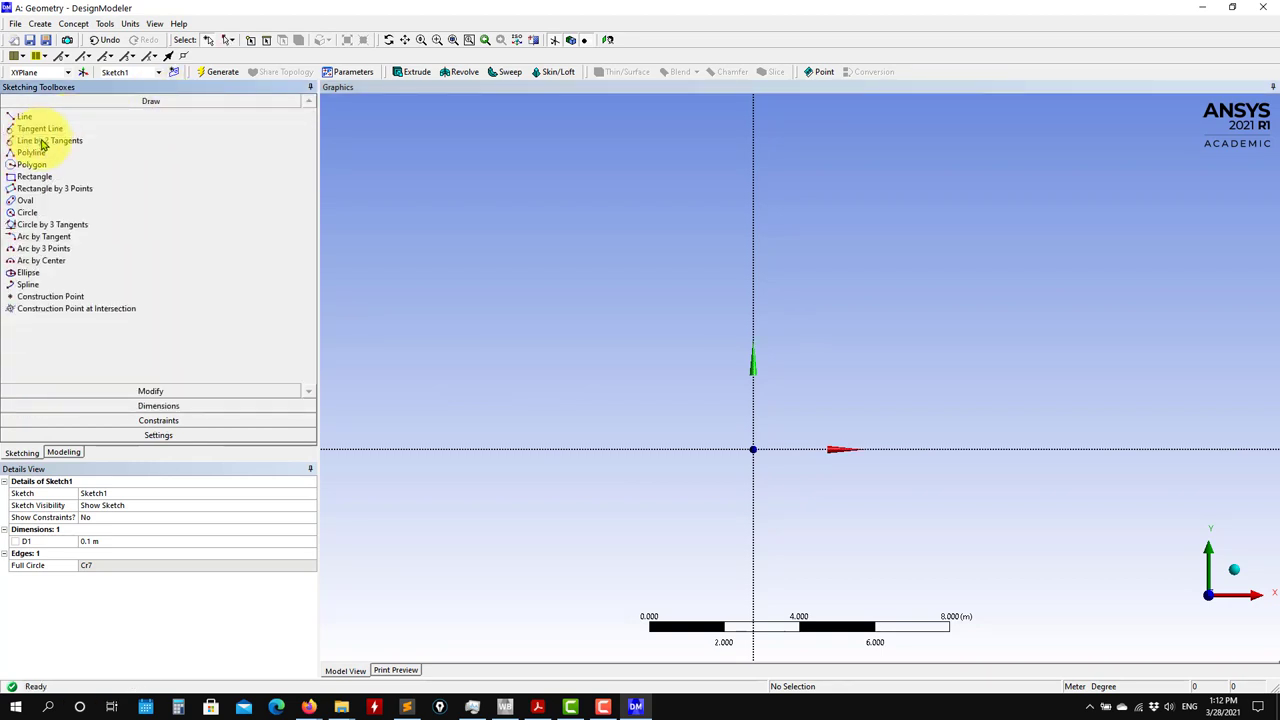
pyautogui.click(27, 213)
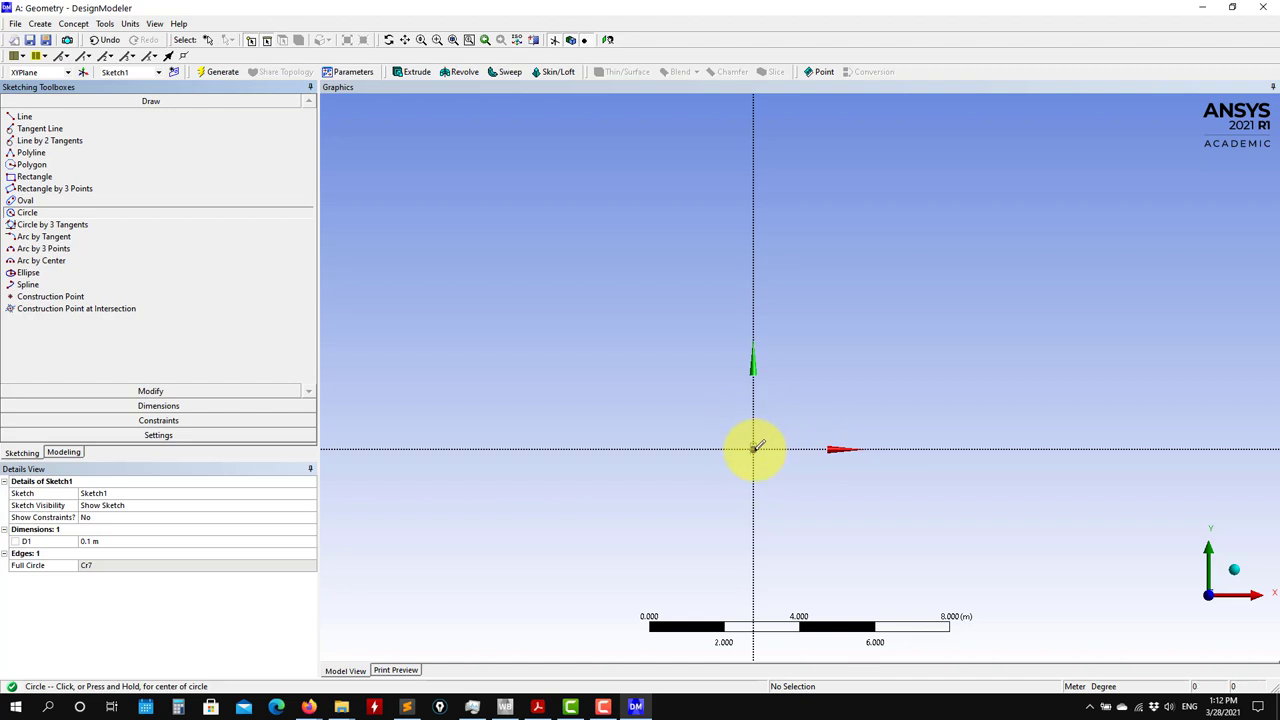
# Step: Apply a Coincident constraint between the small circle's centre and the sketch's Y axis, picked at the origin
pyautogui.scroll(-2, 631, 366)
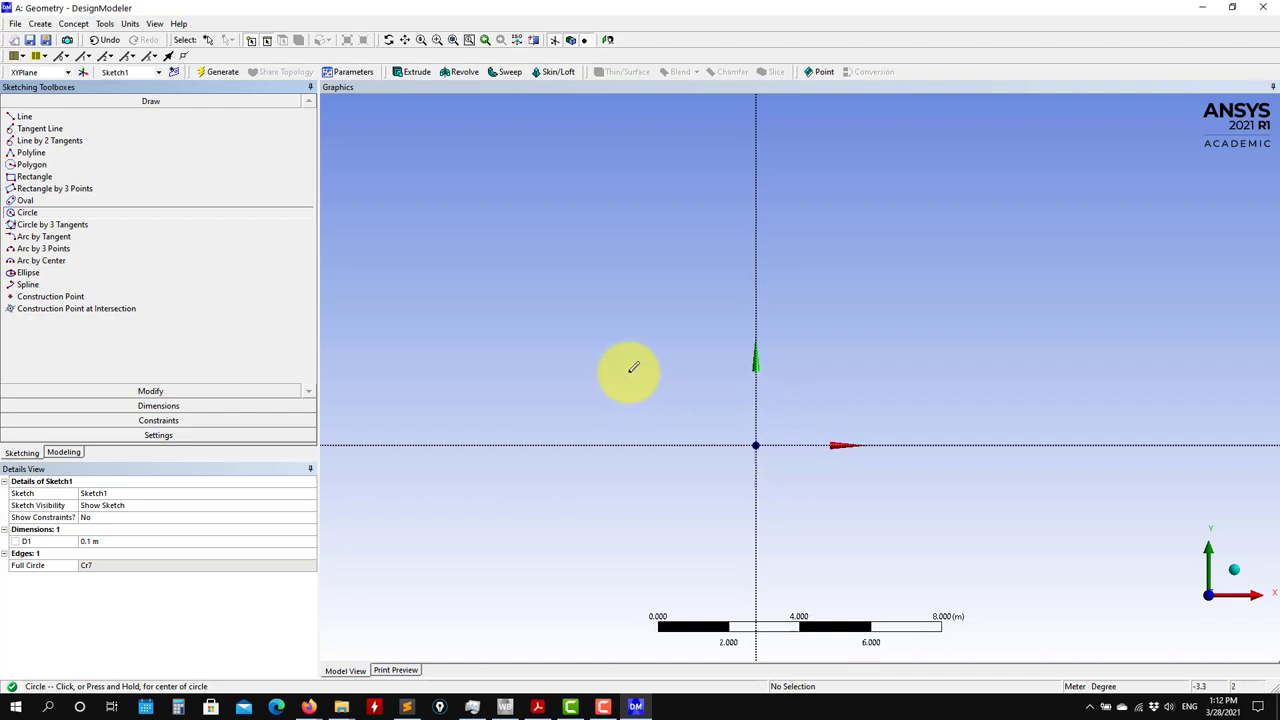
pyautogui.keyDown('ctrl'); pyautogui.moveTo(575, 307); pyautogui.dragTo(686, 349, button='middle'); pyautogui.keyUp('ctrl')
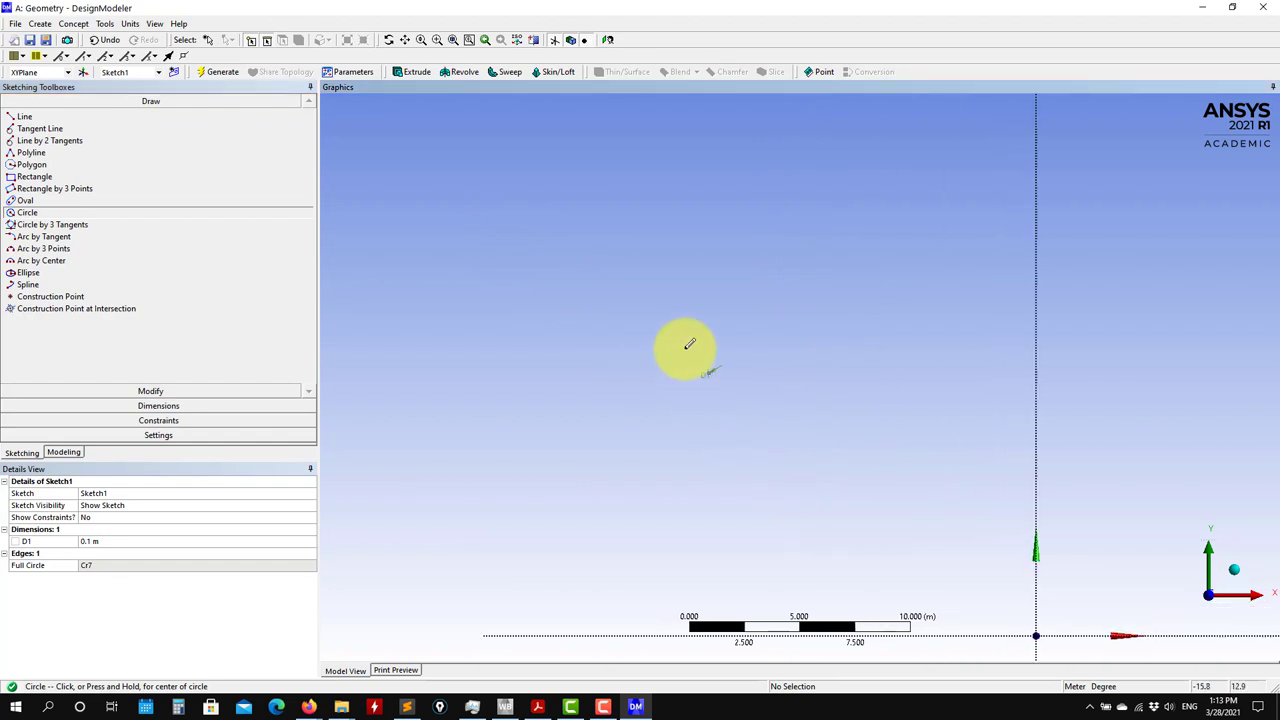
pyautogui.scroll(2, 686, 349)
pyautogui.click(135, 420)
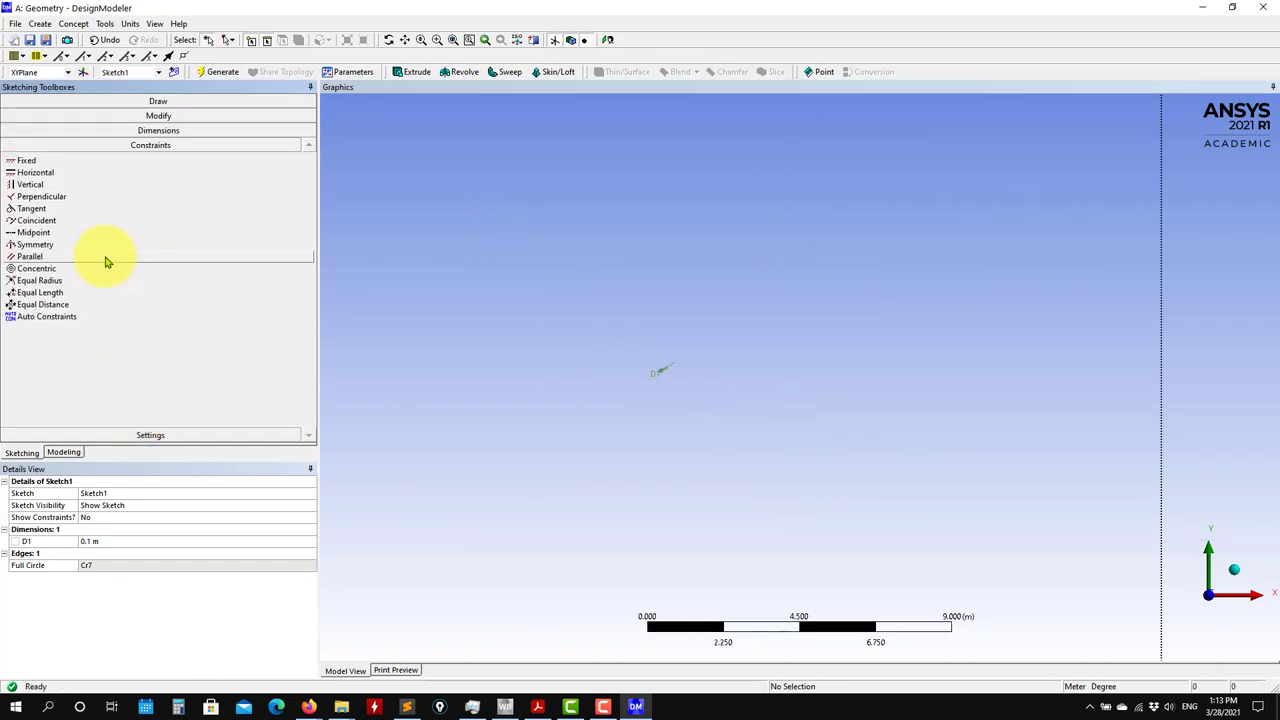
pyautogui.click(38, 222)
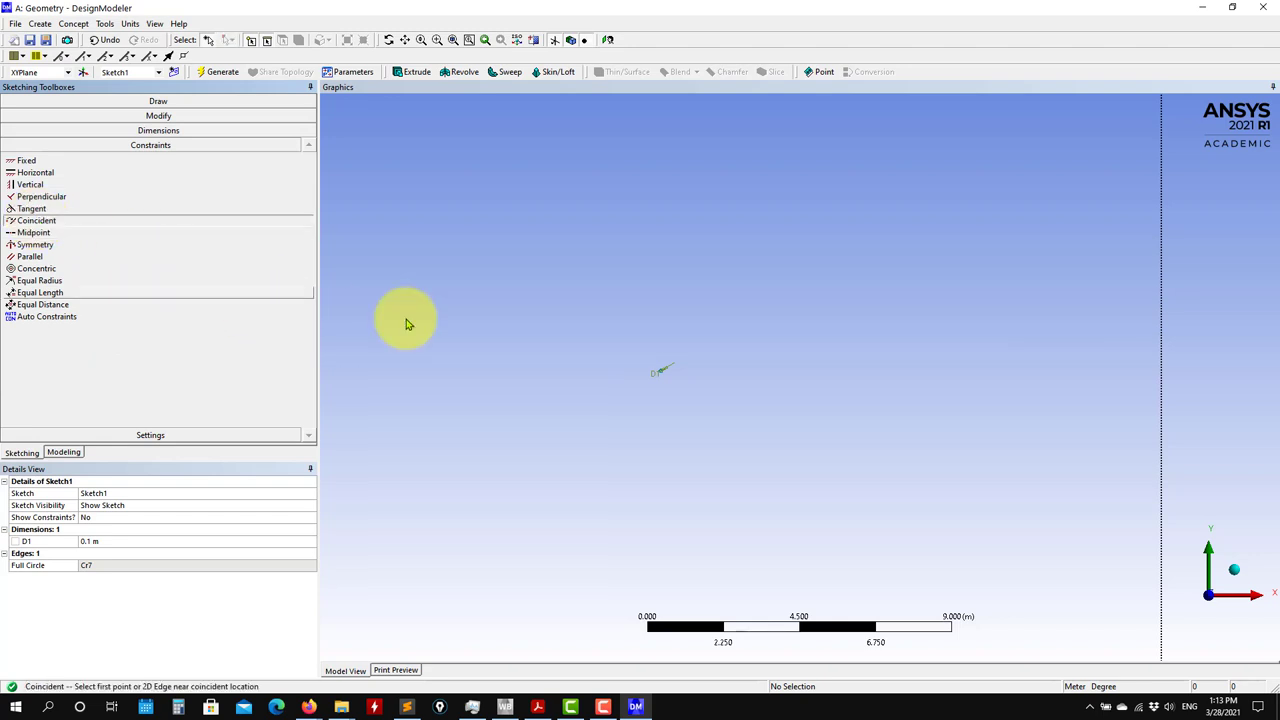
pyautogui.scroll(3, 665, 369)
pyautogui.keyDown('ctrl'); pyautogui.moveTo(562, 432); pyautogui.dragTo(849, 449, button='middle'); pyautogui.keyUp('ctrl')
pyautogui.scroll(3, 820, 431)
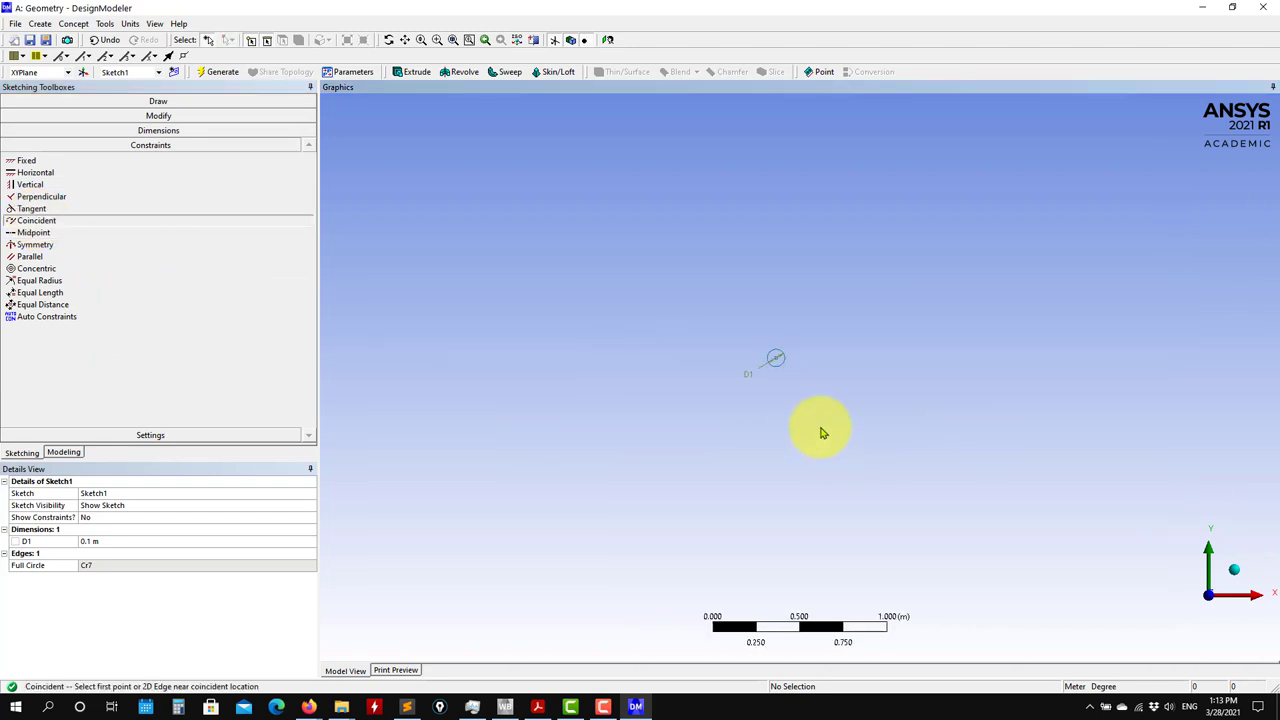
pyautogui.click(759, 343)
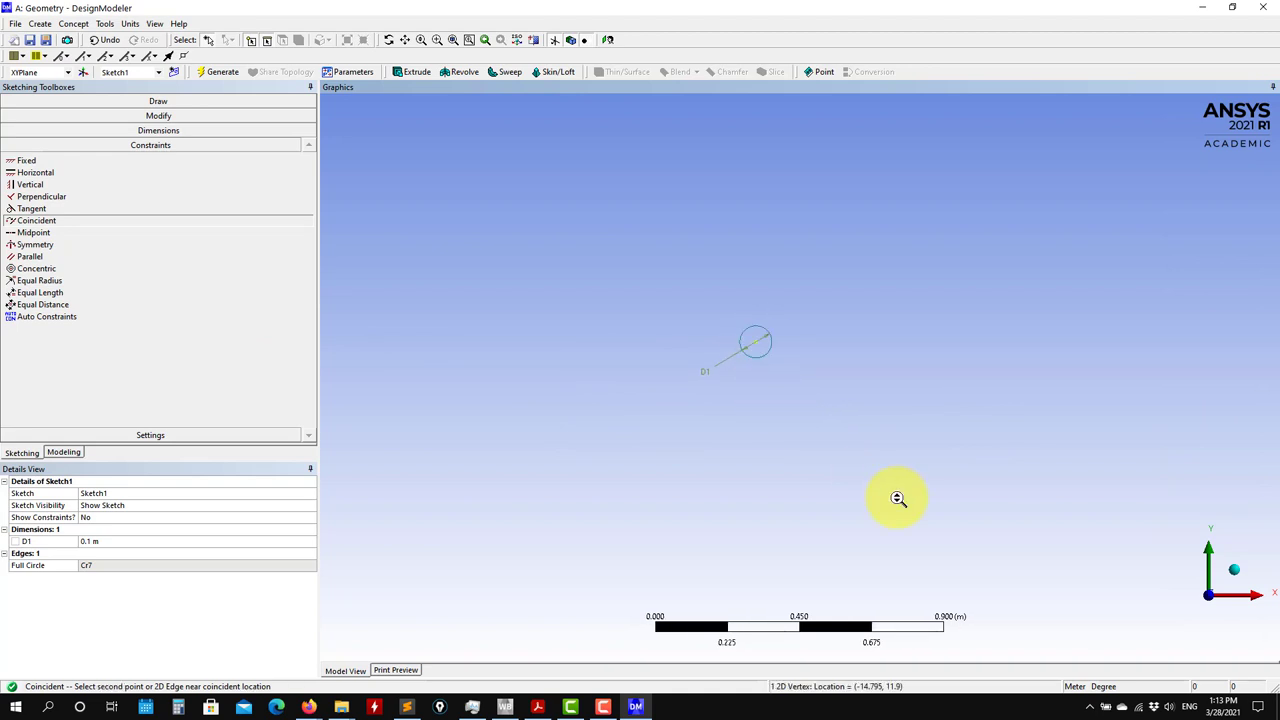
pyautogui.scroll(-2, 897, 500)
pyautogui.scroll(-4, 837, 406)
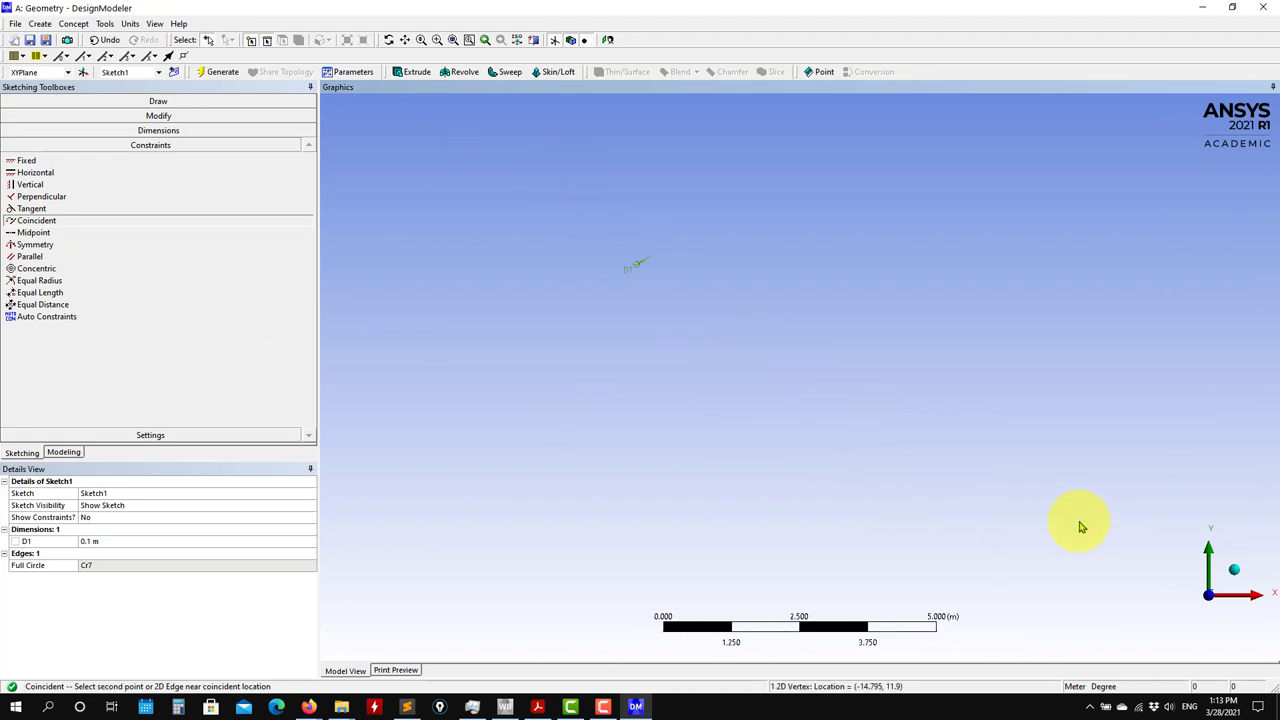
pyautogui.keyDown('ctrl'); pyautogui.moveTo(948, 458); pyautogui.dragTo(905, 470, button='middle'); pyautogui.keyUp('ctrl')
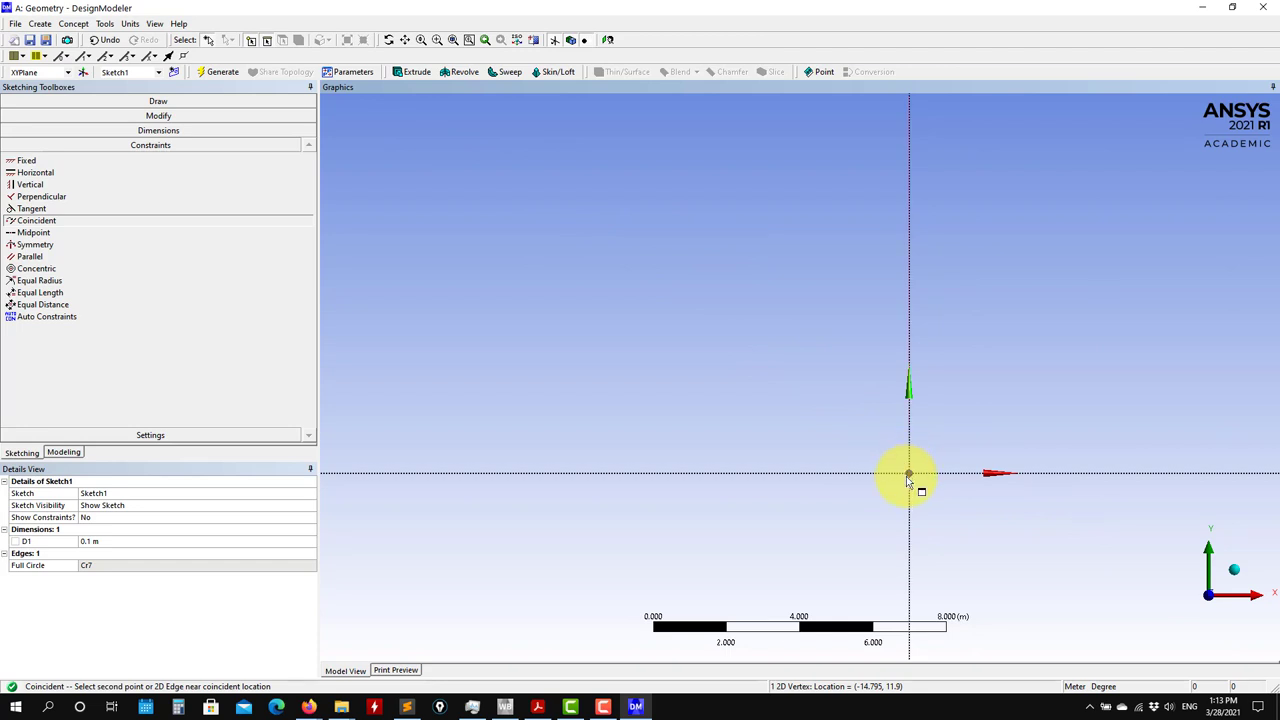
pyautogui.scroll(-4, 910, 478)
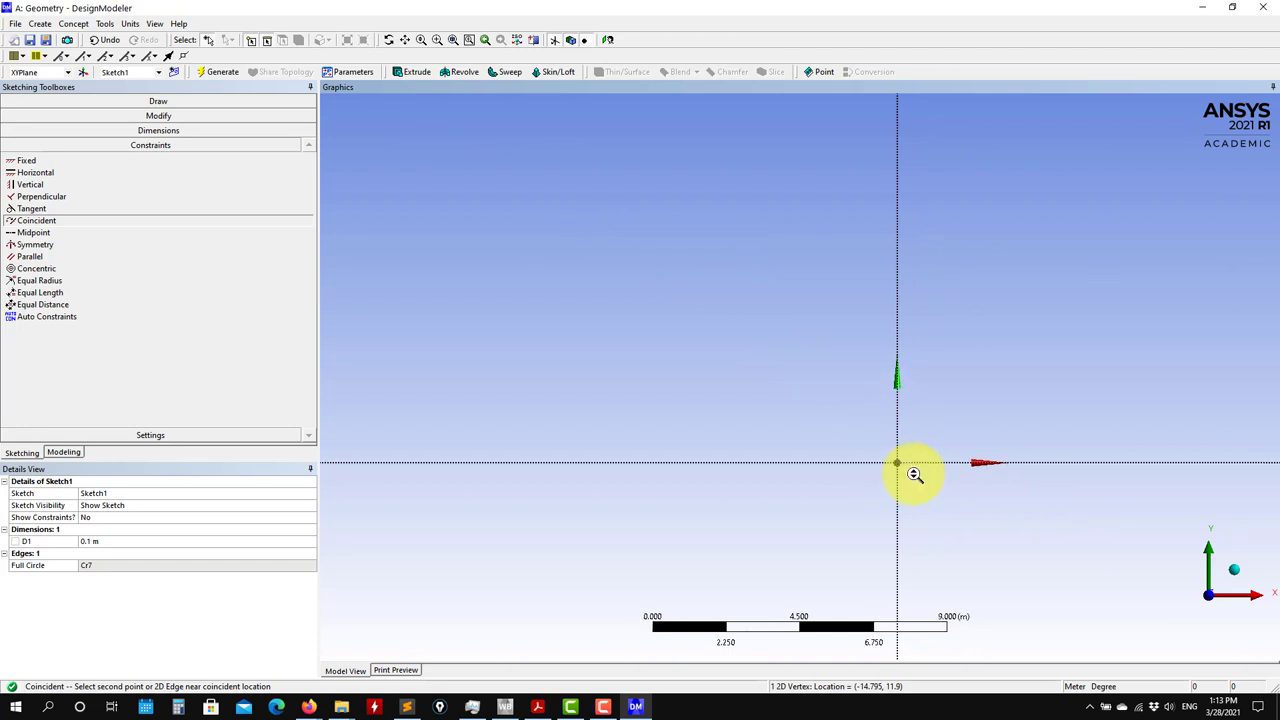
pyautogui.scroll(2, 838, 430)
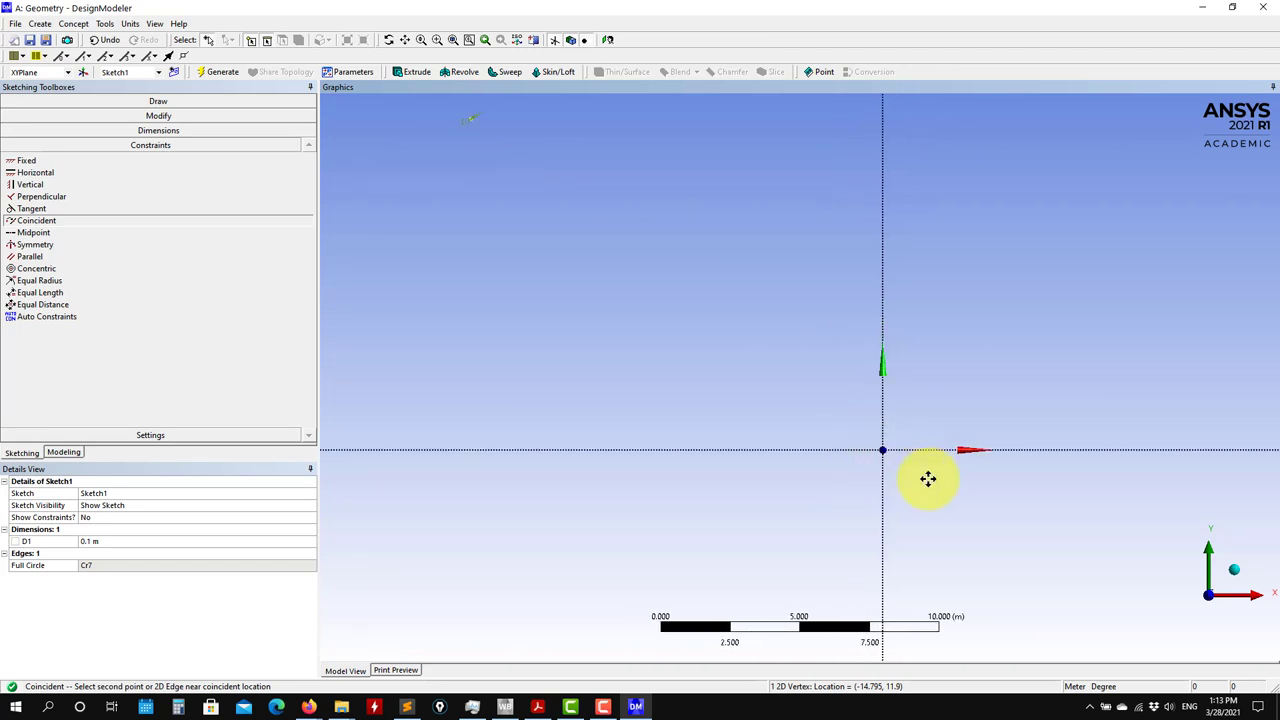
pyautogui.keyDown('ctrl'); pyautogui.moveTo(929, 480); pyautogui.dragTo(746, 451, button='middle'); pyautogui.keyUp('ctrl')
pyautogui.scroll(2, 657, 435)
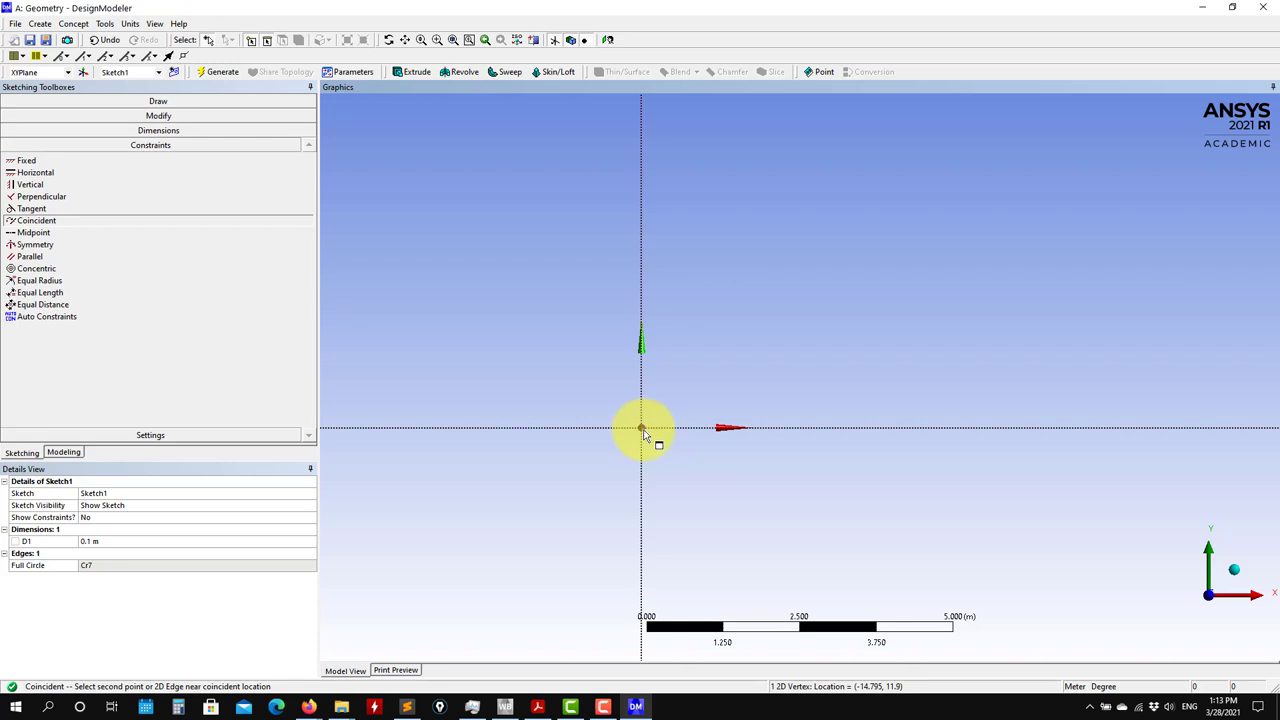
pyautogui.click(645, 433)
# Step: Check where the constrained circle sits relative to the sketch axes and origin
pyautogui.scroll(3, 577, 470)
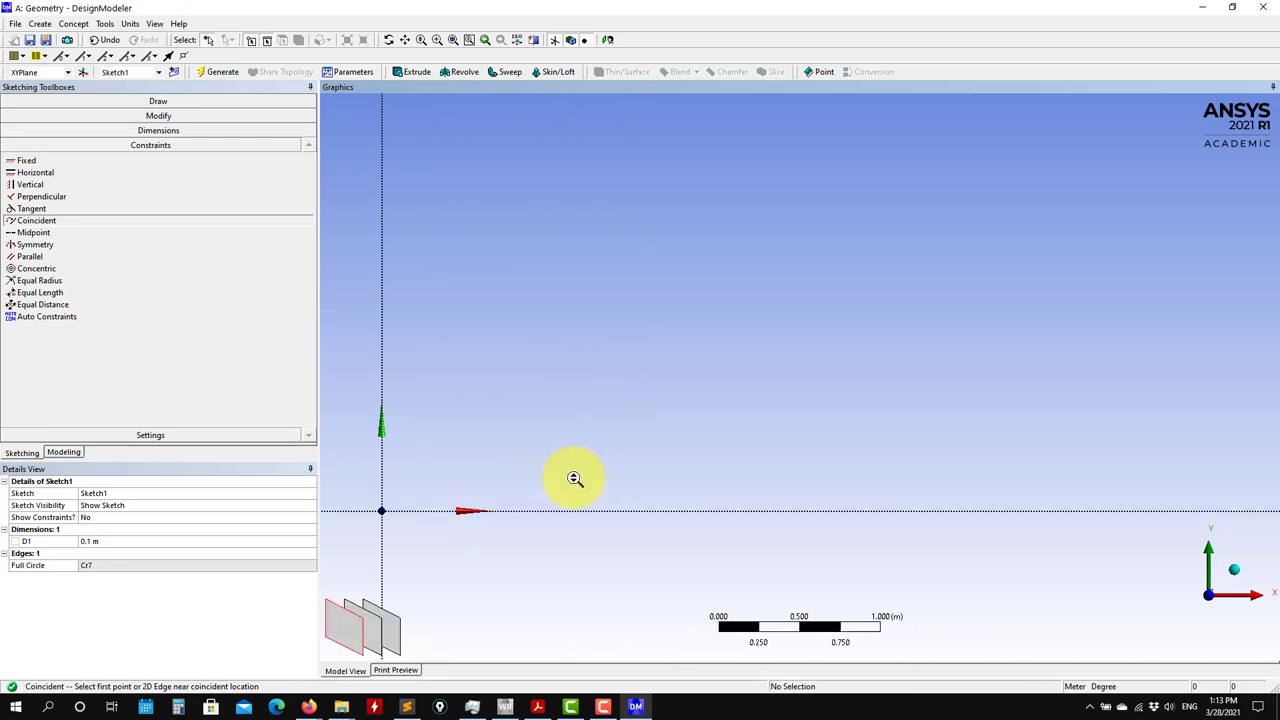
pyautogui.moveTo(574, 480)
pyautogui.keyDown('ctrl'); pyautogui.mouseDown(button='middle')
pyautogui.moveTo(937, 403)
pyautogui.moveTo(820, 420)
pyautogui.moveTo(1174, 416)
pyautogui.mouseUp(button='middle'); pyautogui.keyUp('ctrl')
pyautogui.scroll(-6, 826, 446)
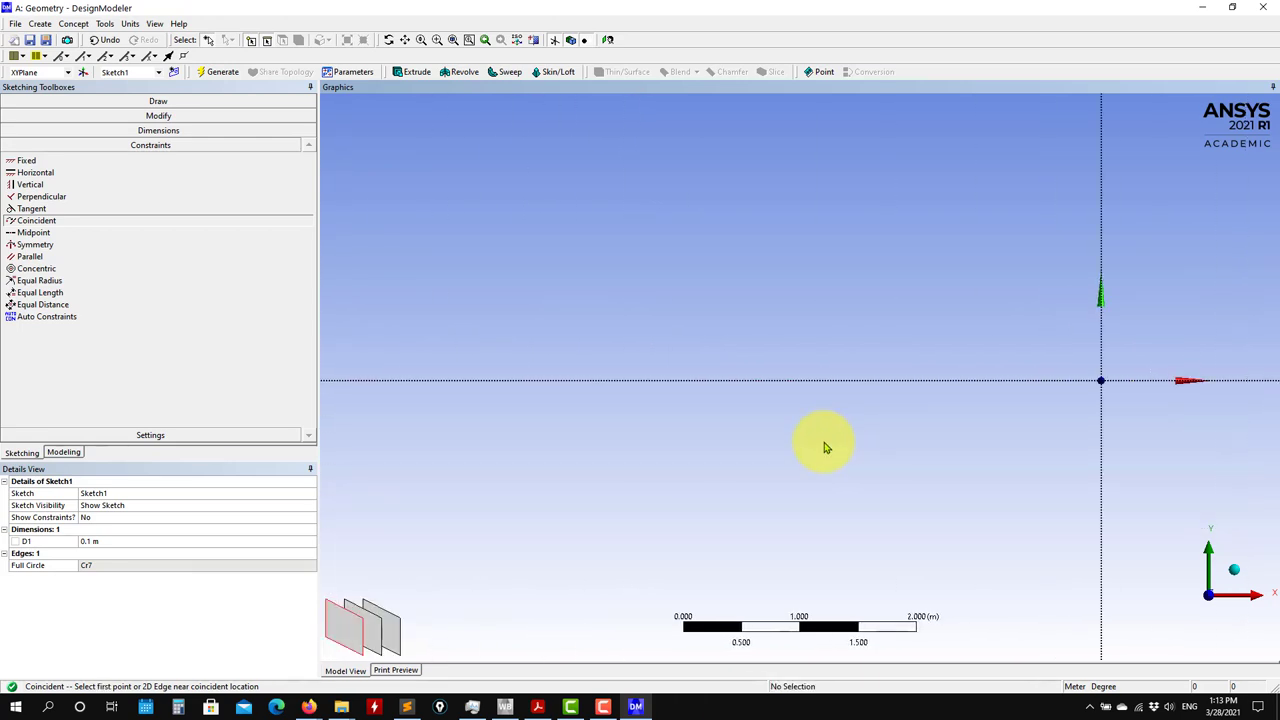
pyautogui.scroll(-2, 771, 420)
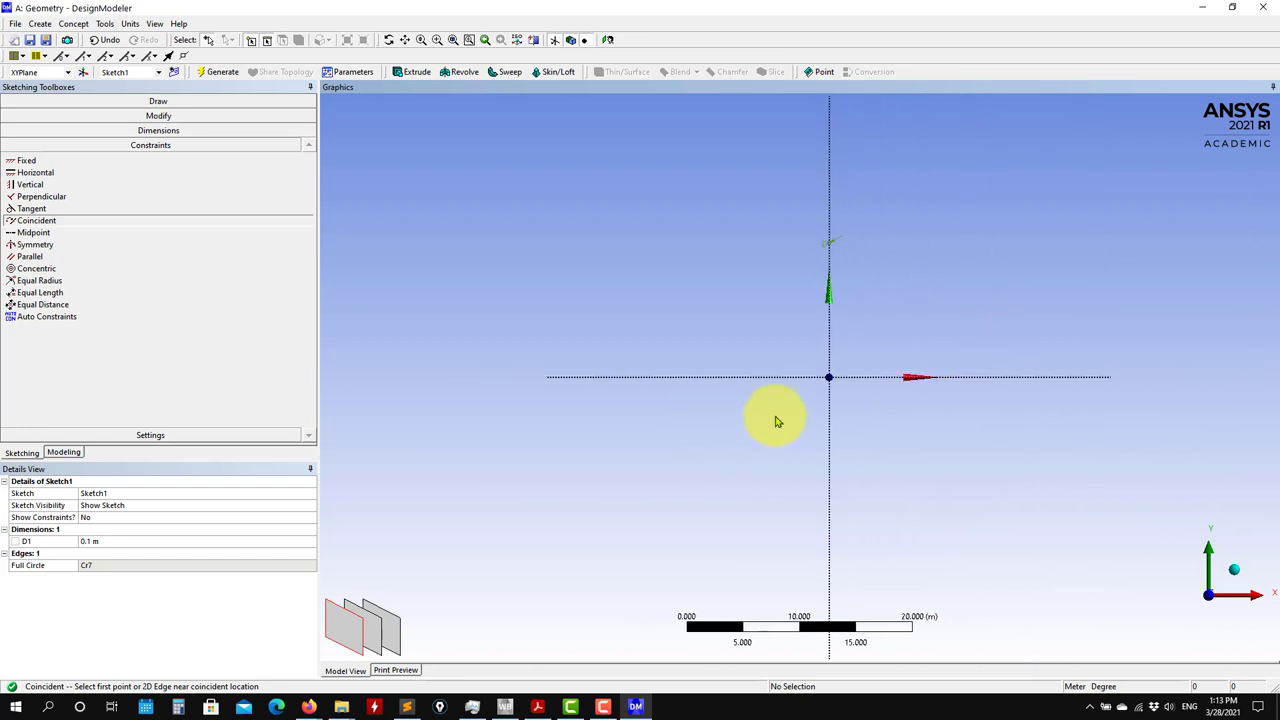
pyautogui.scroll(2, 860, 370)
pyautogui.keyDown('ctrl'); pyautogui.moveTo(849, 377); pyautogui.dragTo(703, 411, button='middle'); pyautogui.keyUp('ctrl')
pyautogui.scroll(2, 647, 246)
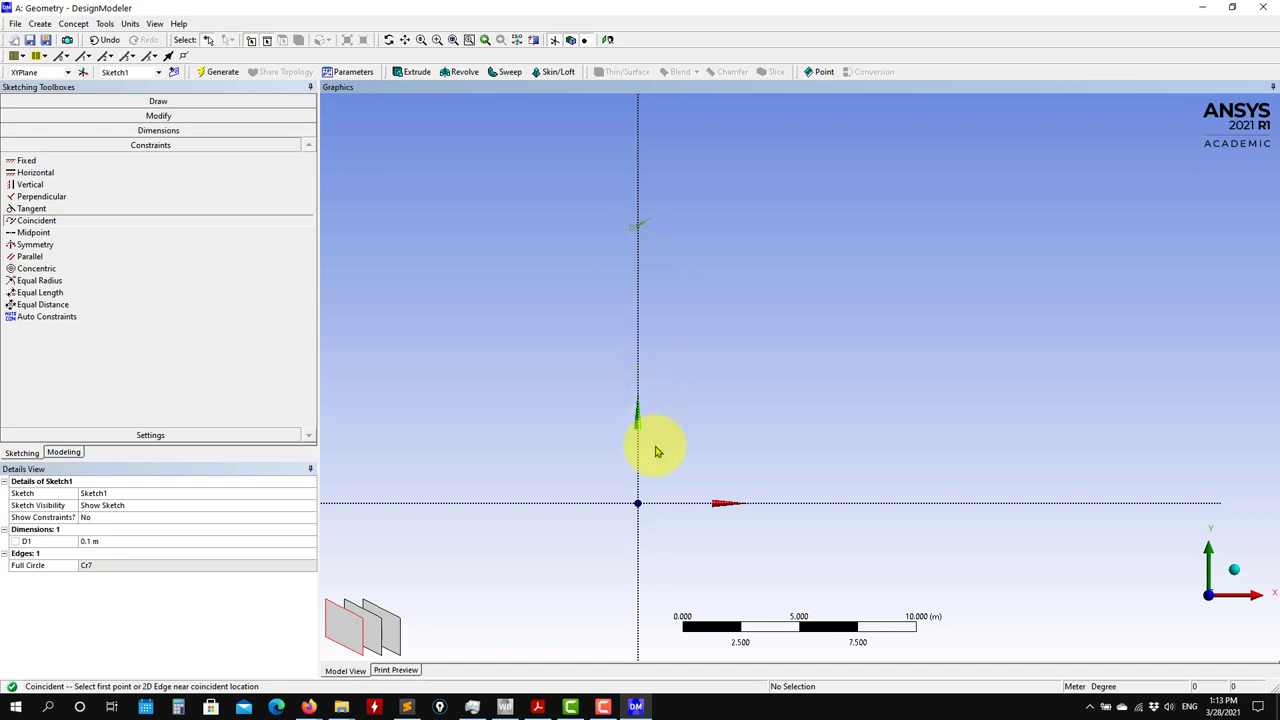
# Step: Place a construction point at the sketch origin
pyautogui.scroll(2, 694, 387)
pyautogui.moveTo(694, 387)
pyautogui.keyDown('ctrl'); pyautogui.mouseDown(button='middle')
pyautogui.moveTo(714, 363)
pyautogui.moveTo(634, 357)
pyautogui.mouseUp(button='middle'); pyautogui.keyUp('ctrl')
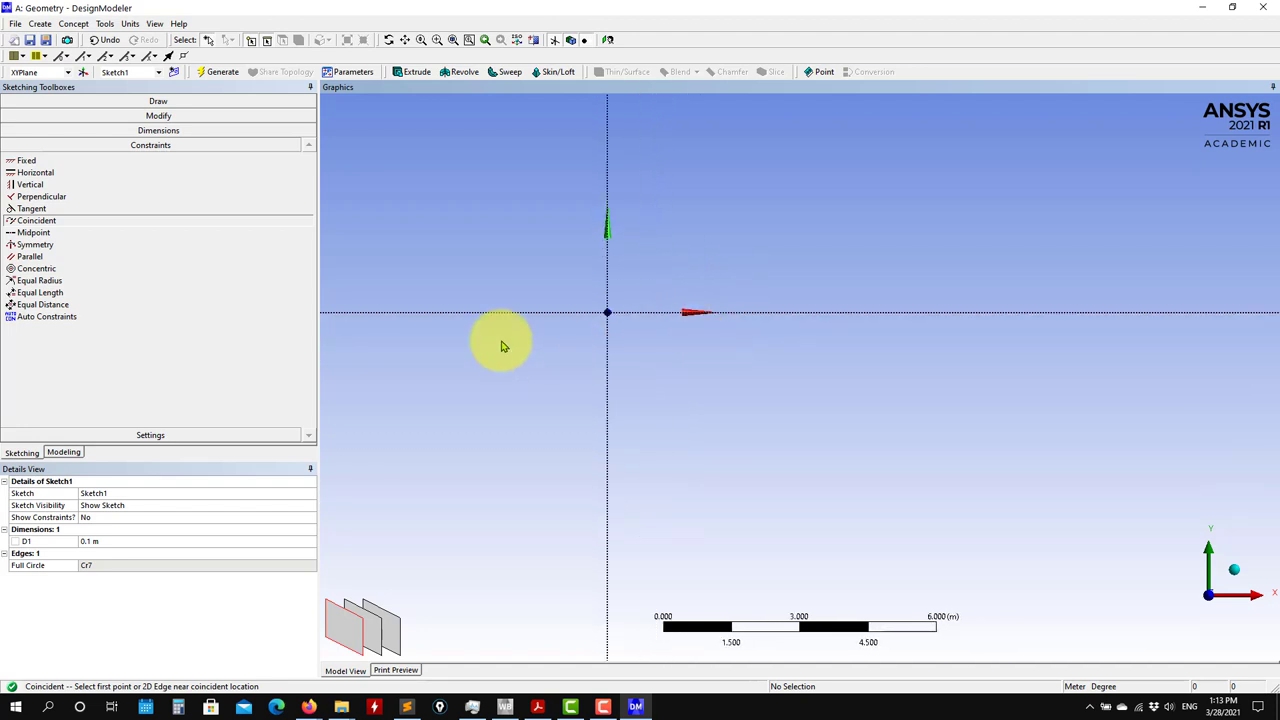
pyautogui.click(160, 101)
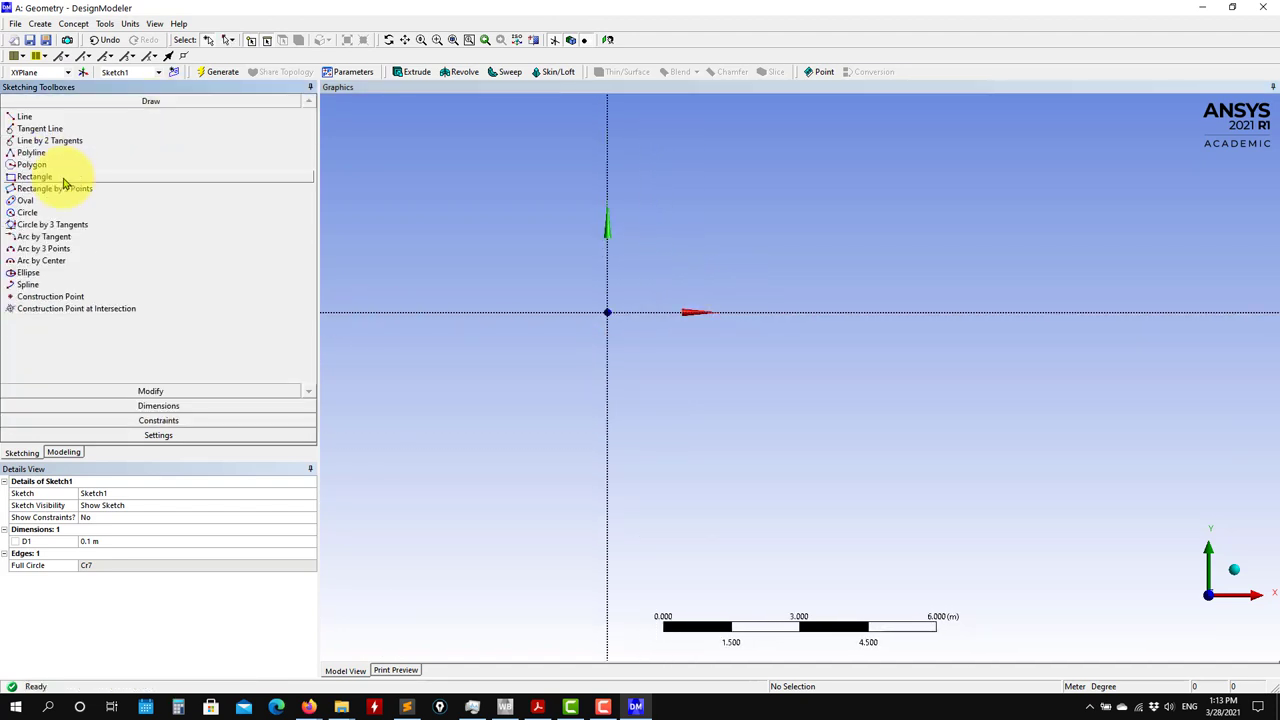
pyautogui.click(45, 296)
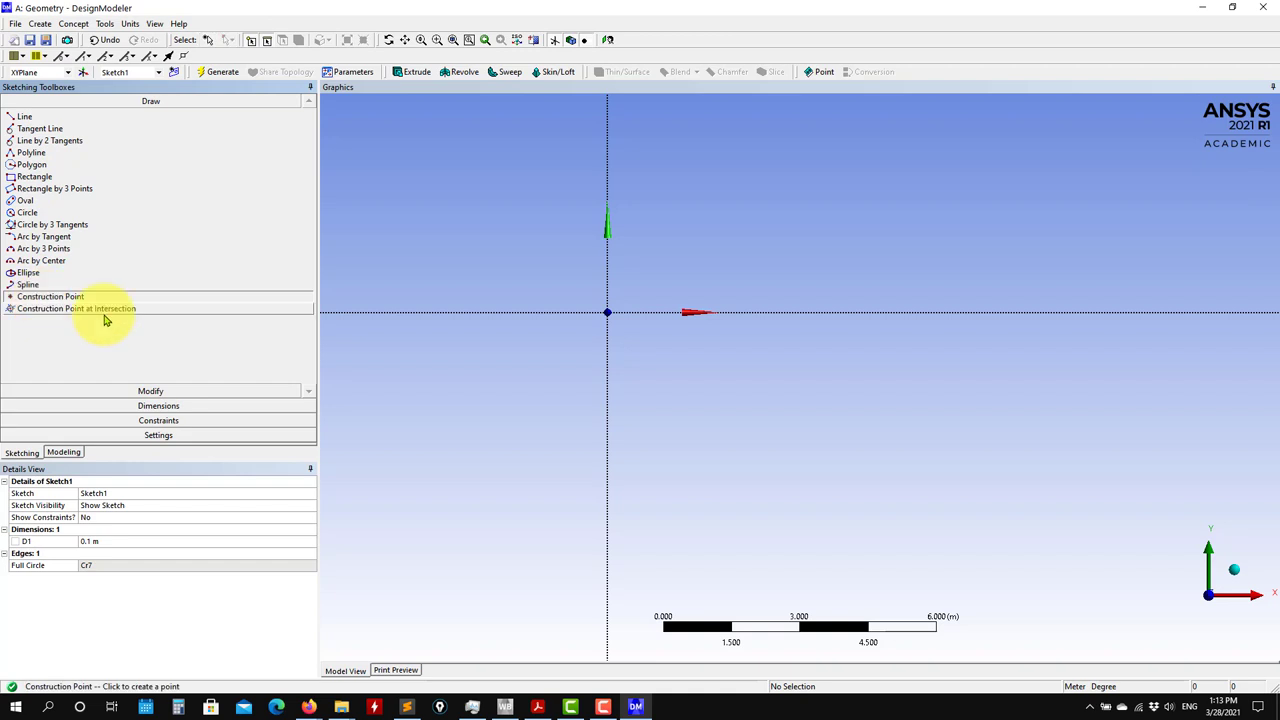
pyautogui.click(607, 312)
# Step: Apply a Coincident constraint between the circle's centre and the construction point at the origin
pyautogui.keyDown('ctrl'); pyautogui.moveTo(575, 370); pyautogui.dragTo(757, 443, button='middle'); pyautogui.keyUp('ctrl')
pyautogui.scroll(-1, 817, 214)
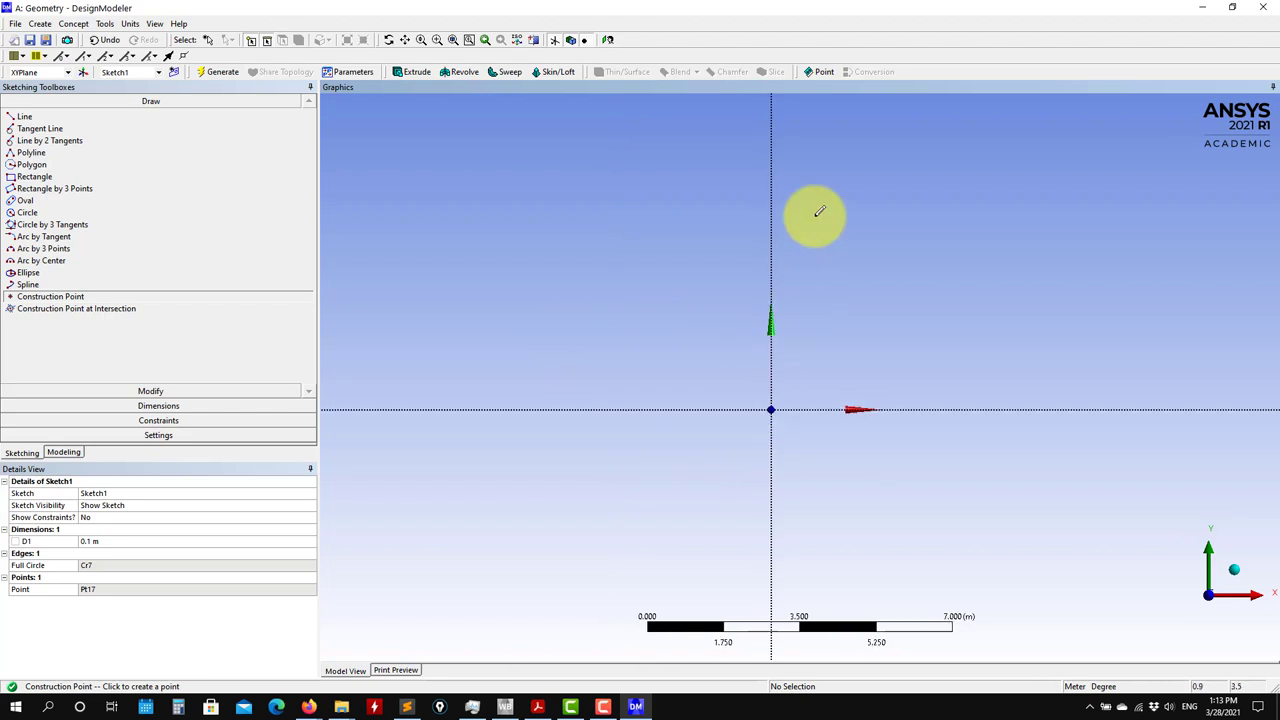
pyautogui.click(160, 420)
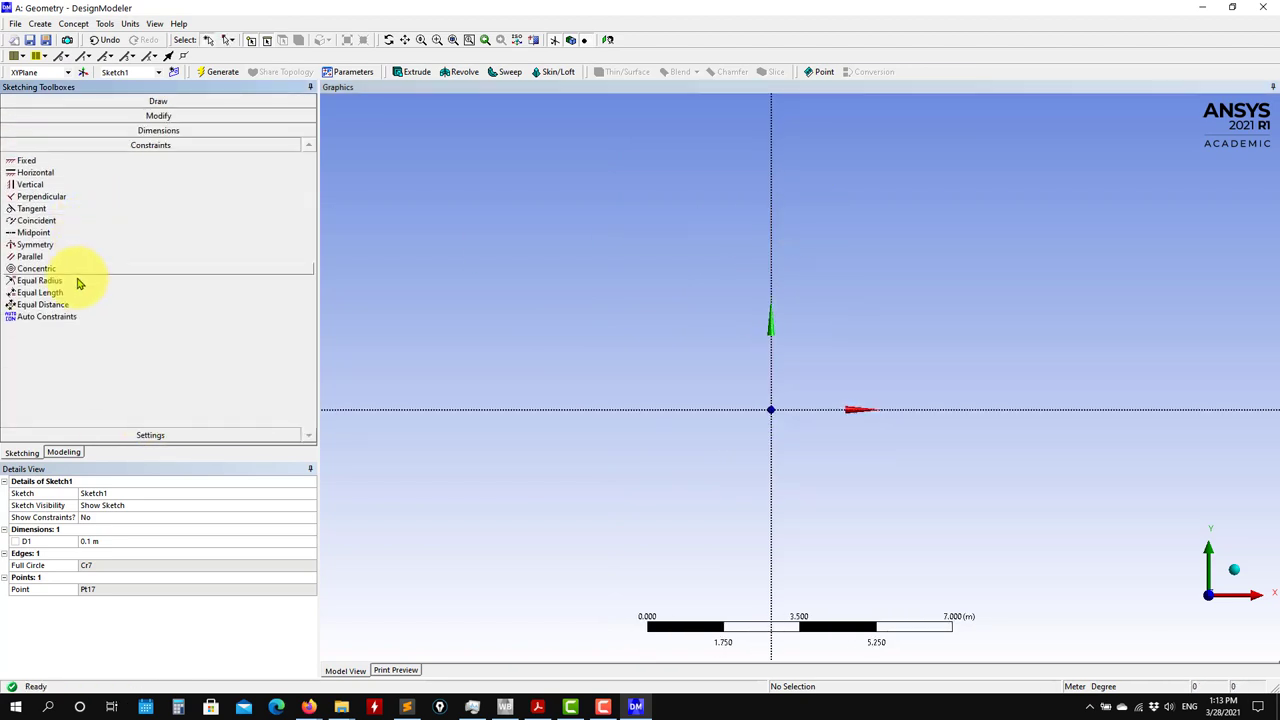
pyautogui.click(36, 220)
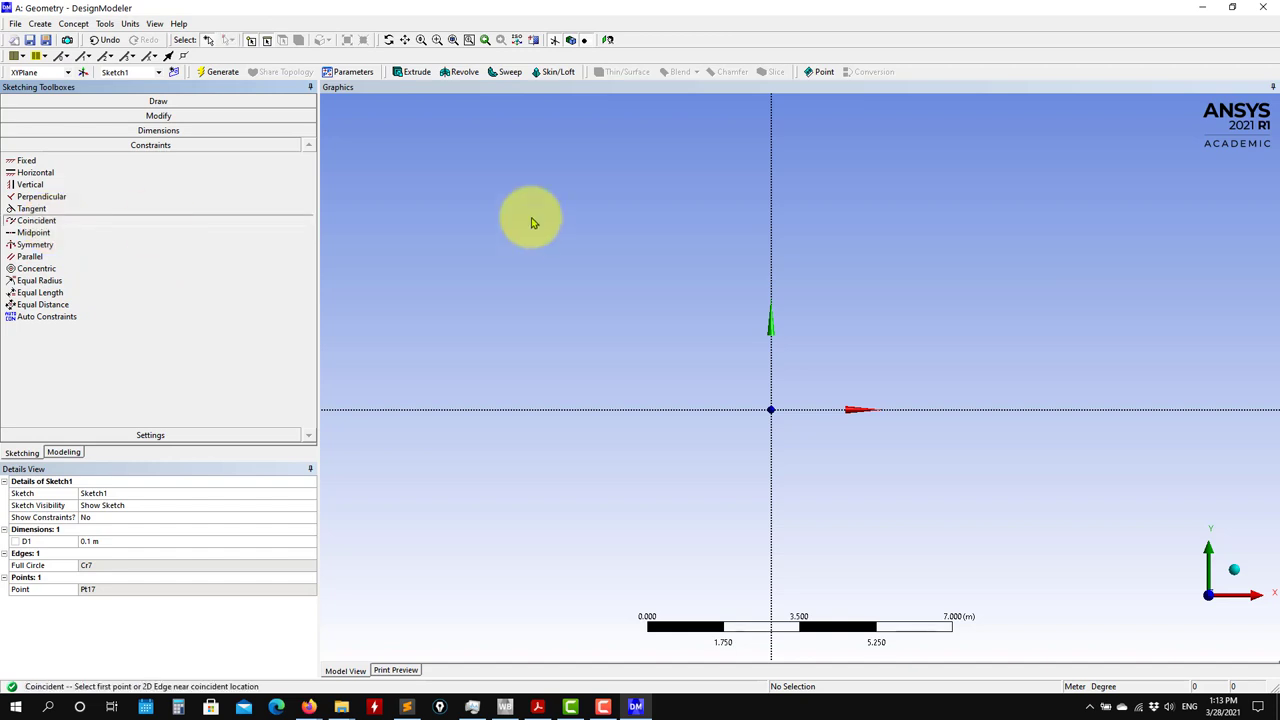
pyautogui.keyDown('ctrl'); pyautogui.moveTo(534, 214); pyautogui.dragTo(432, 431, button='middle'); pyautogui.keyUp('ctrl')
pyautogui.scroll(-2, 643, 314)
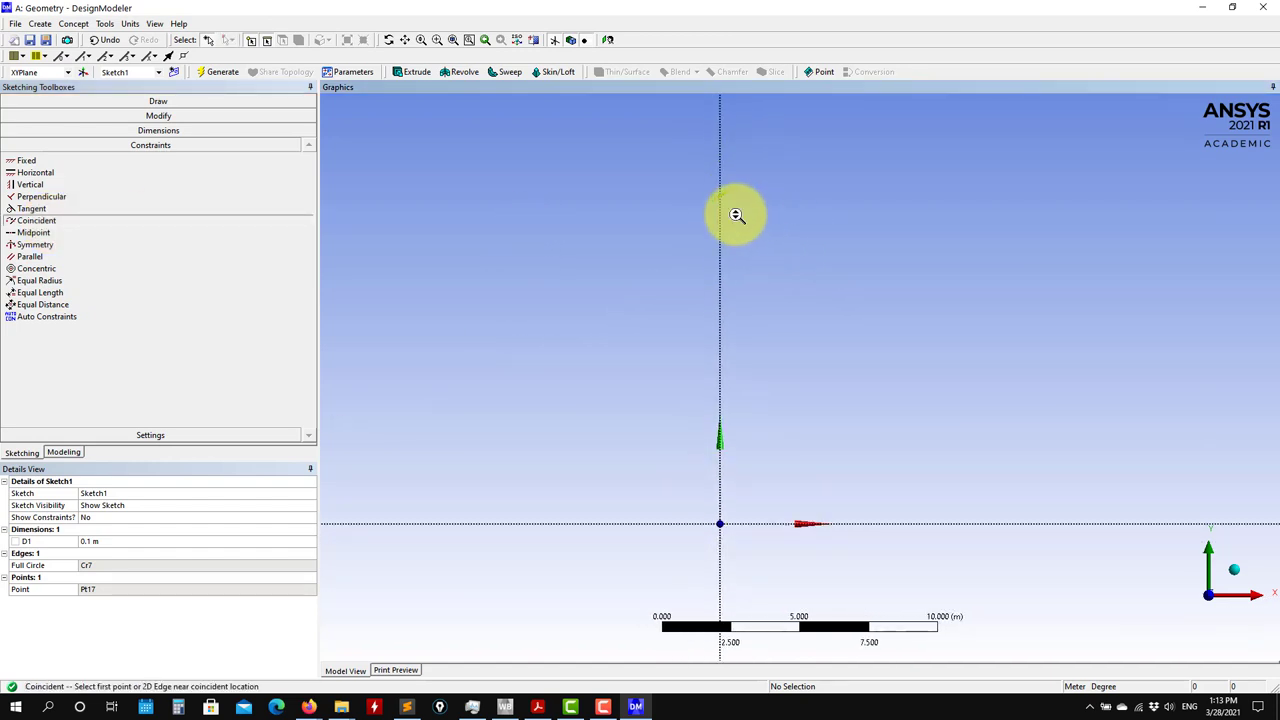
pyautogui.scroll(2, 697, 206)
pyautogui.keyDown('ctrl'); pyautogui.moveTo(697, 206); pyautogui.dragTo(808, 471, button='middle'); pyautogui.keyUp('ctrl')
pyautogui.scroll(1, 818, 428)
pyautogui.scroll(3, 818, 428)
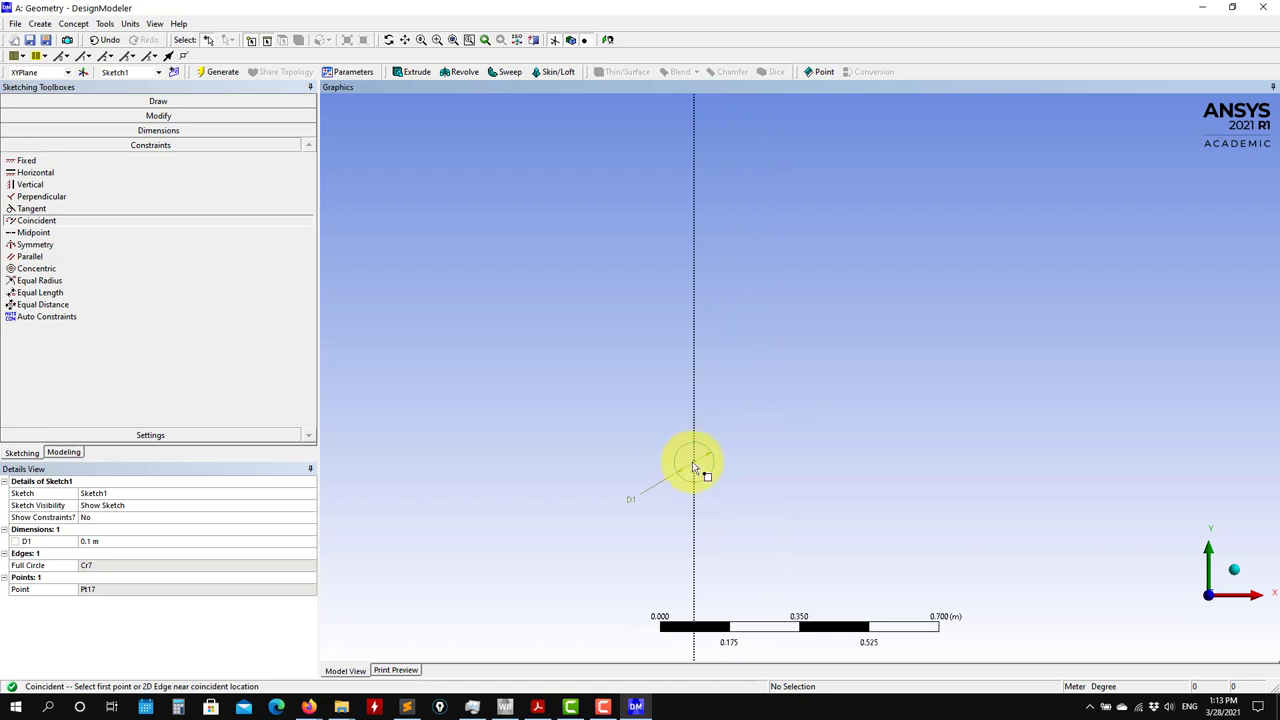
pyautogui.click(692, 466)
pyautogui.scroll(-3, 780, 525)
pyautogui.scroll(-3, 780, 409)
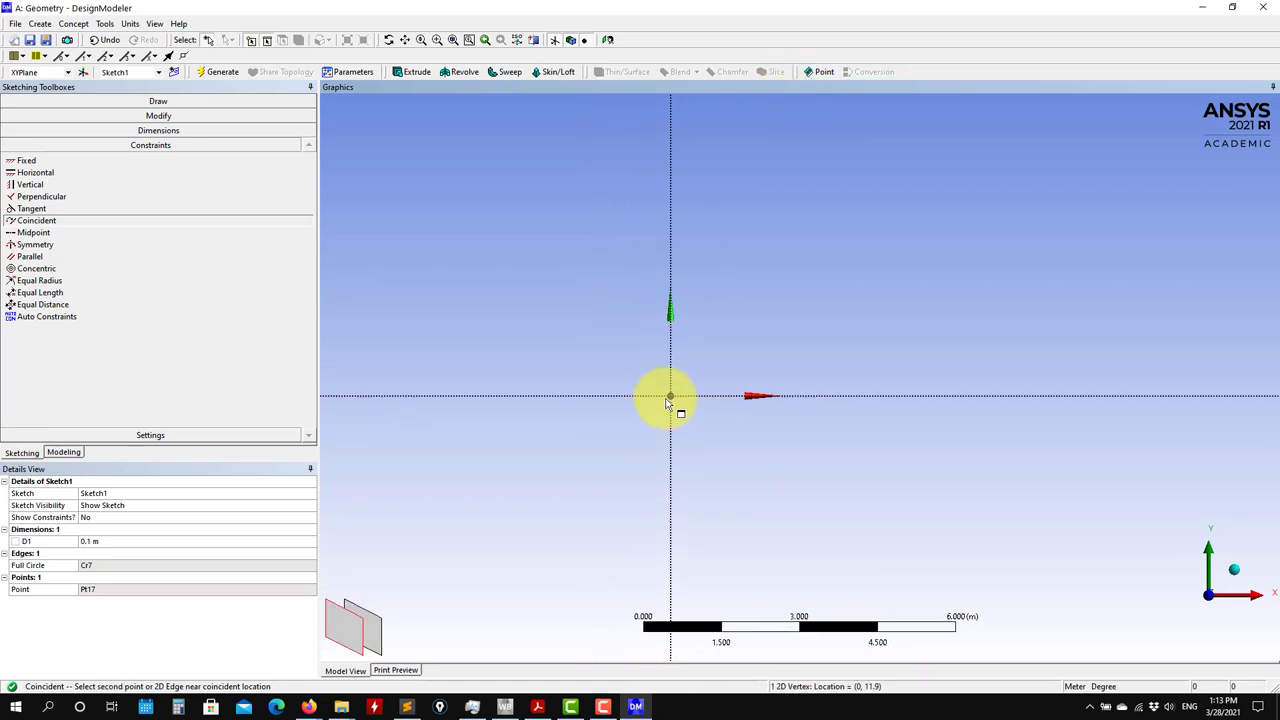
pyautogui.click(673, 398)
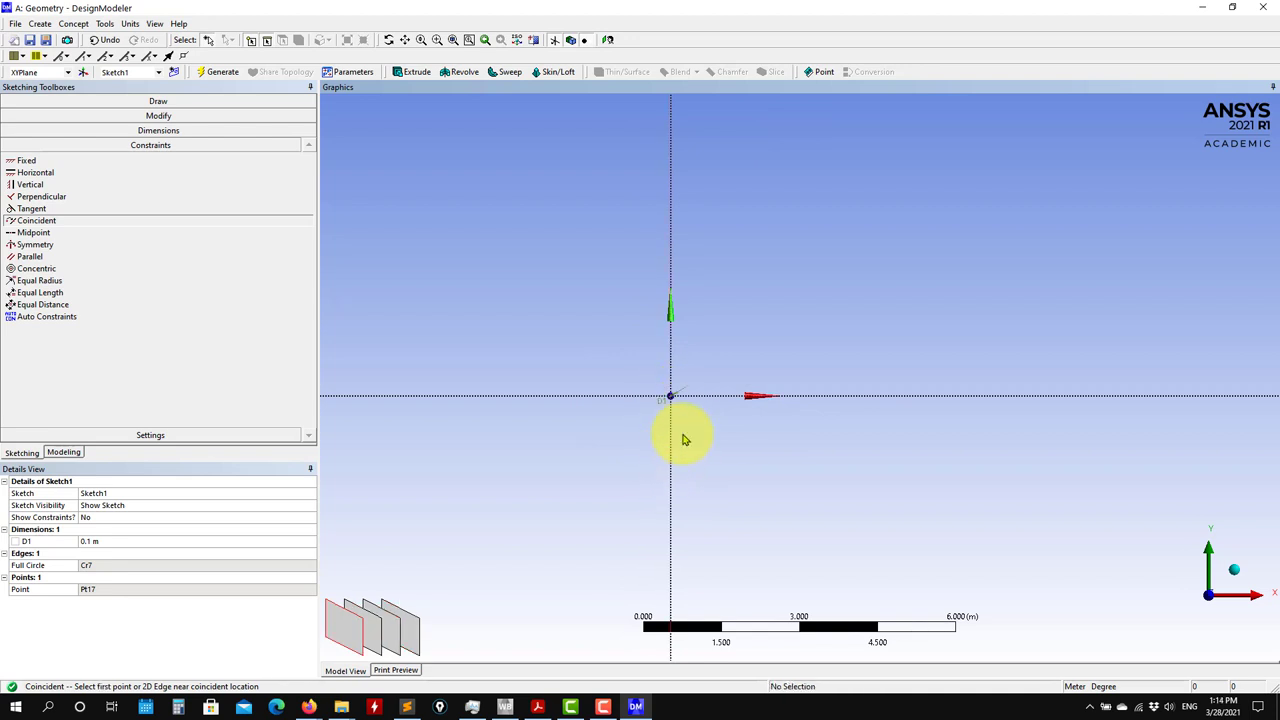
pyautogui.scroll(5, 631, 451)
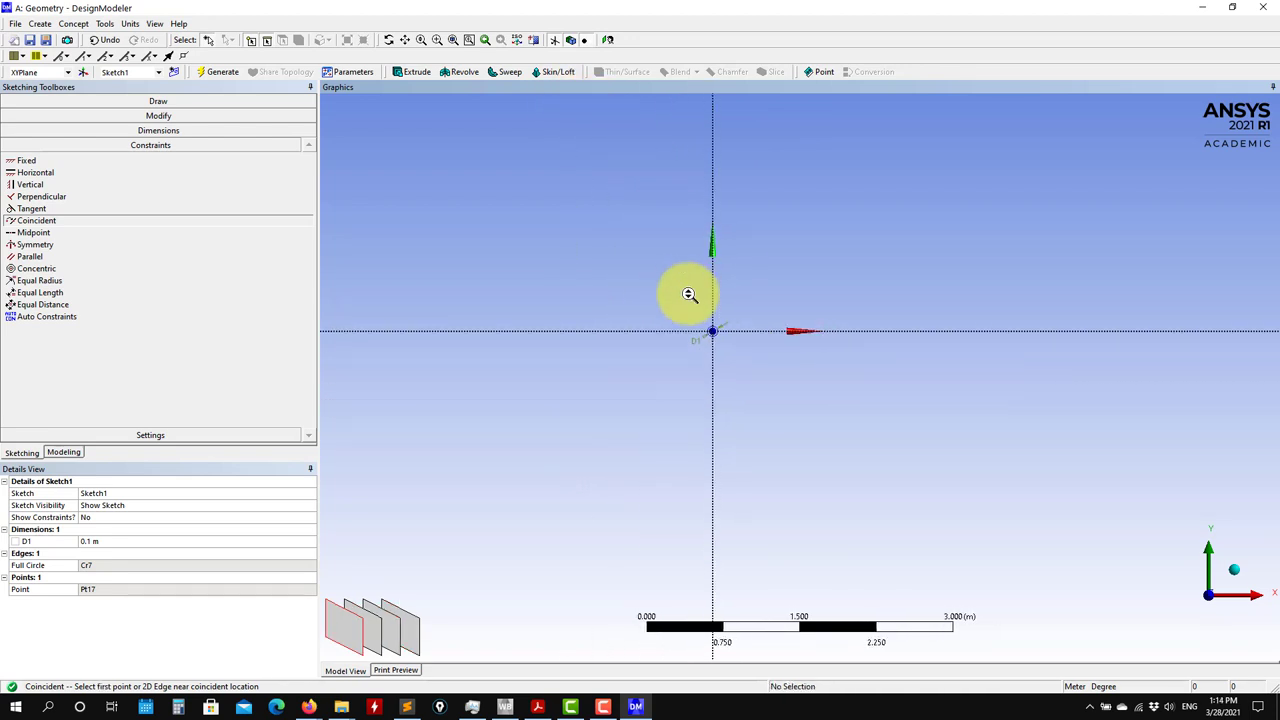
pyautogui.scroll(4, 652, 371)
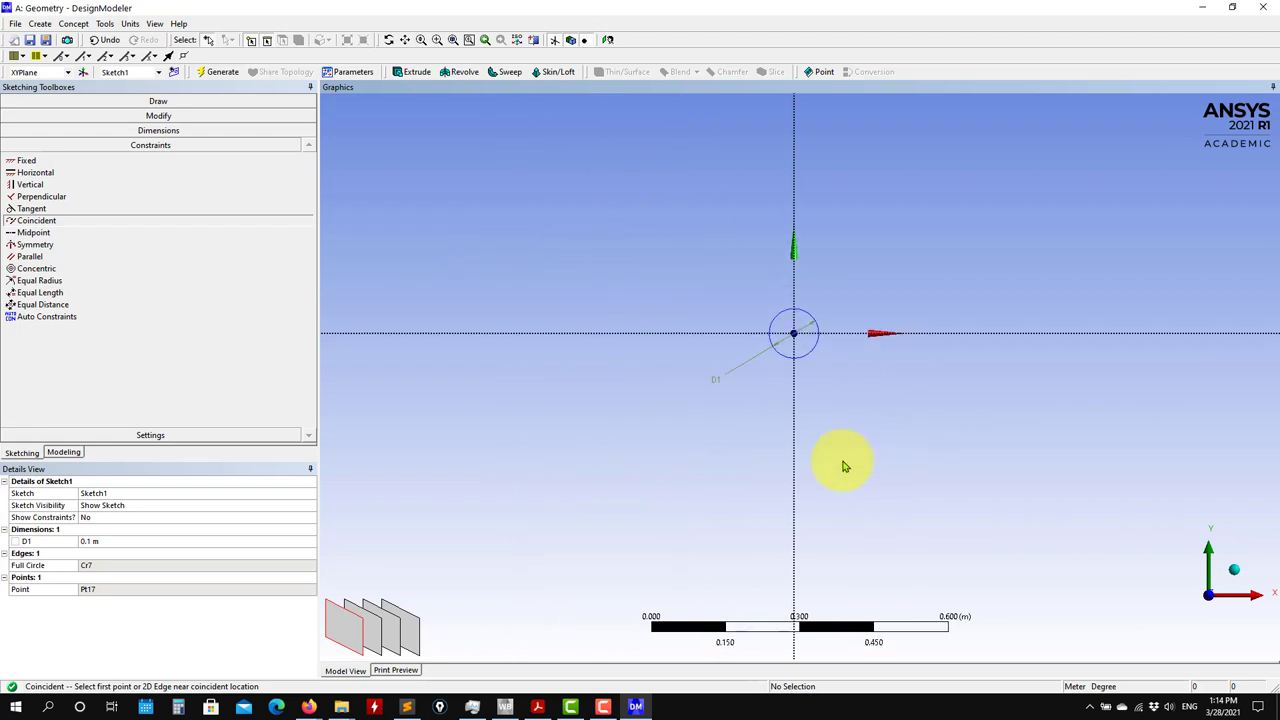
pyautogui.scroll(1, 845, 480)
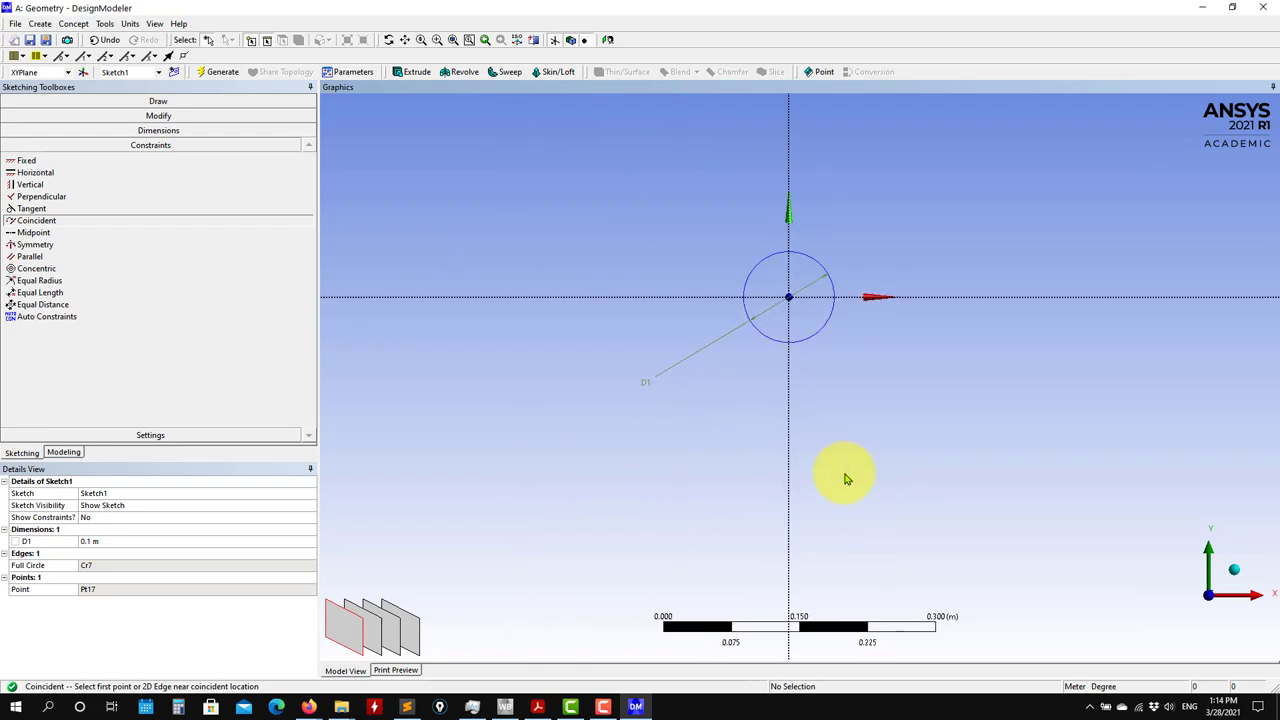
# Step: Inspect the circle centre point's coordinates, constraint status and coincident constraints
pyautogui.click(169, 104)
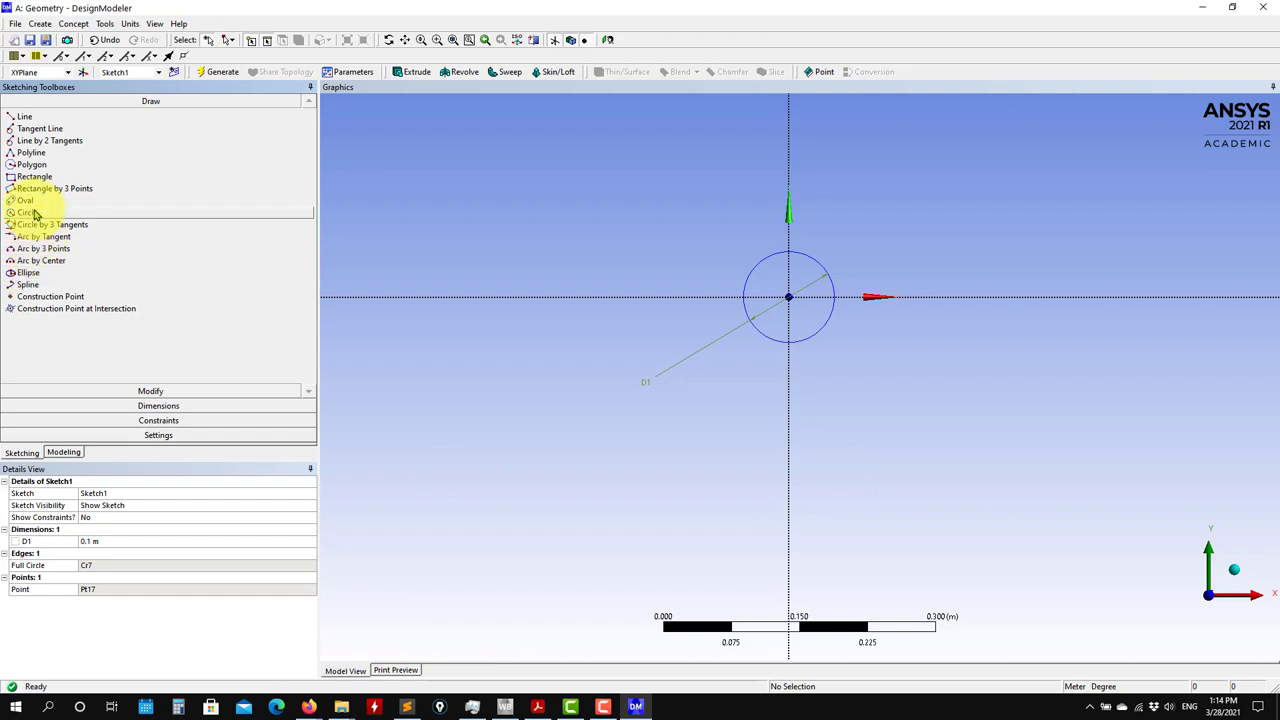
pyautogui.click(790, 297)
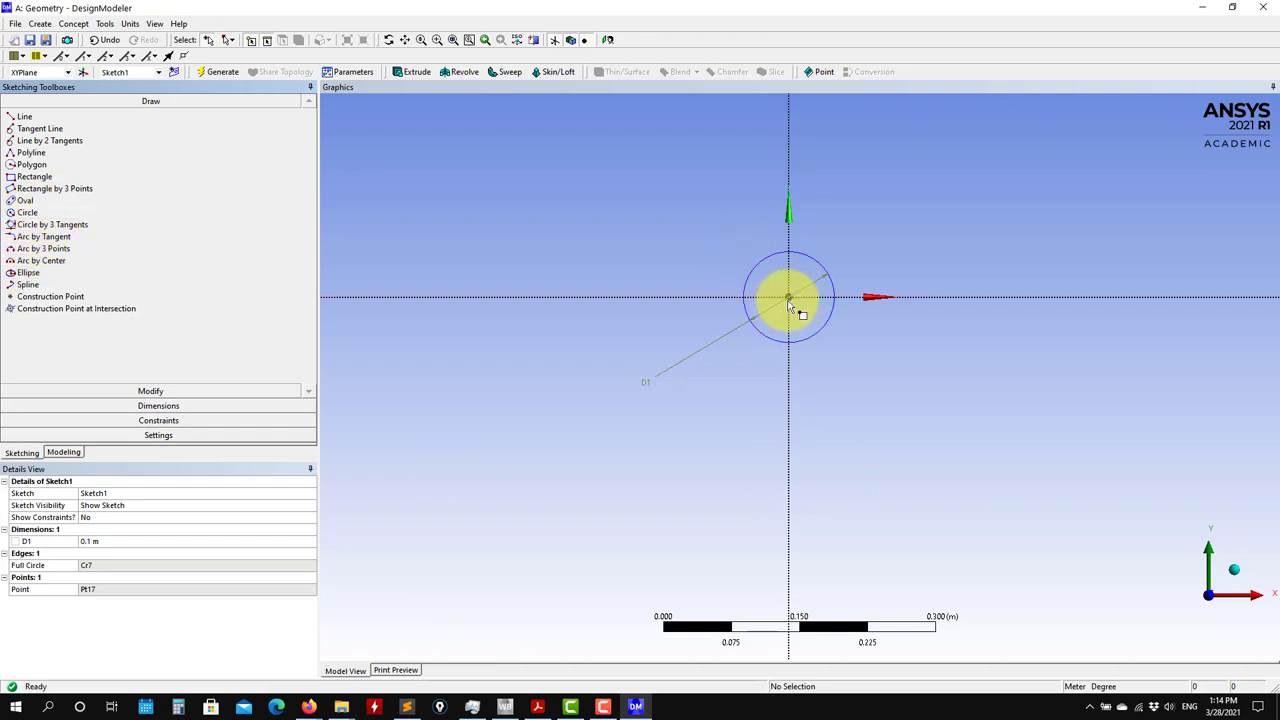
pyautogui.click(789, 298)
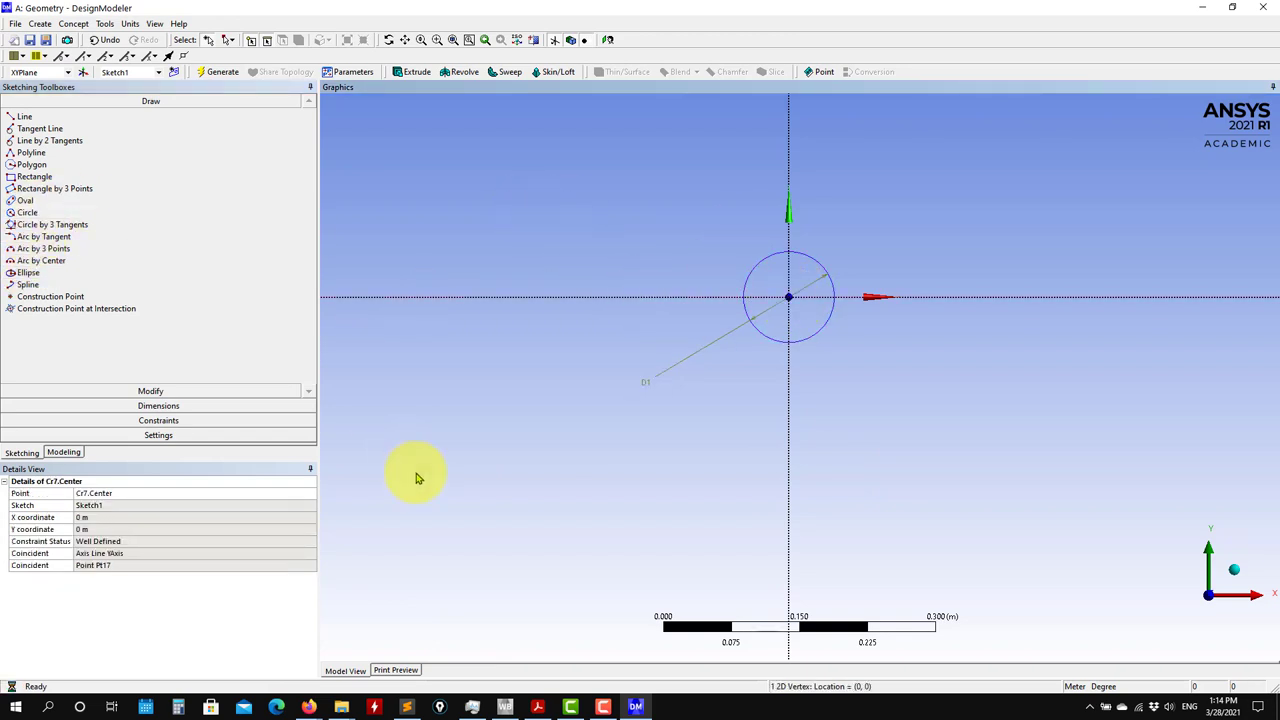
pyautogui.scroll(3, 790, 314)
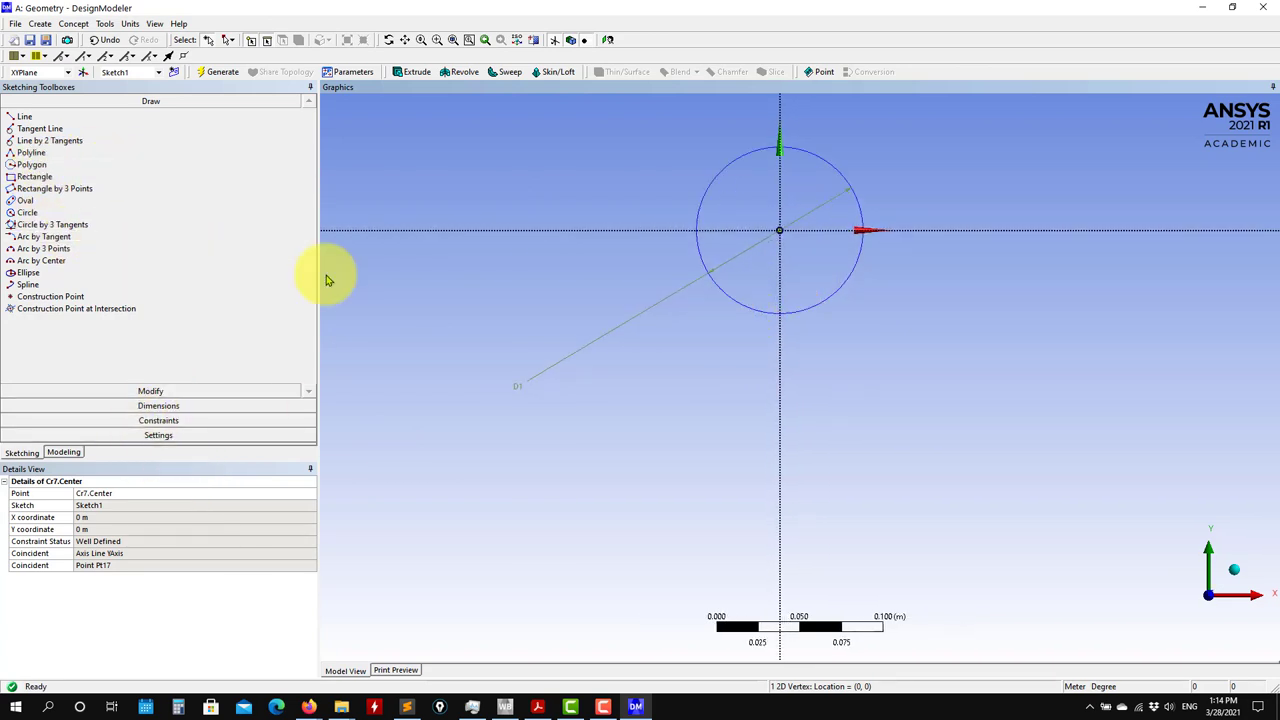
pyautogui.scroll(-3, 814, 320)
pyautogui.scroll(1, 805, 320)
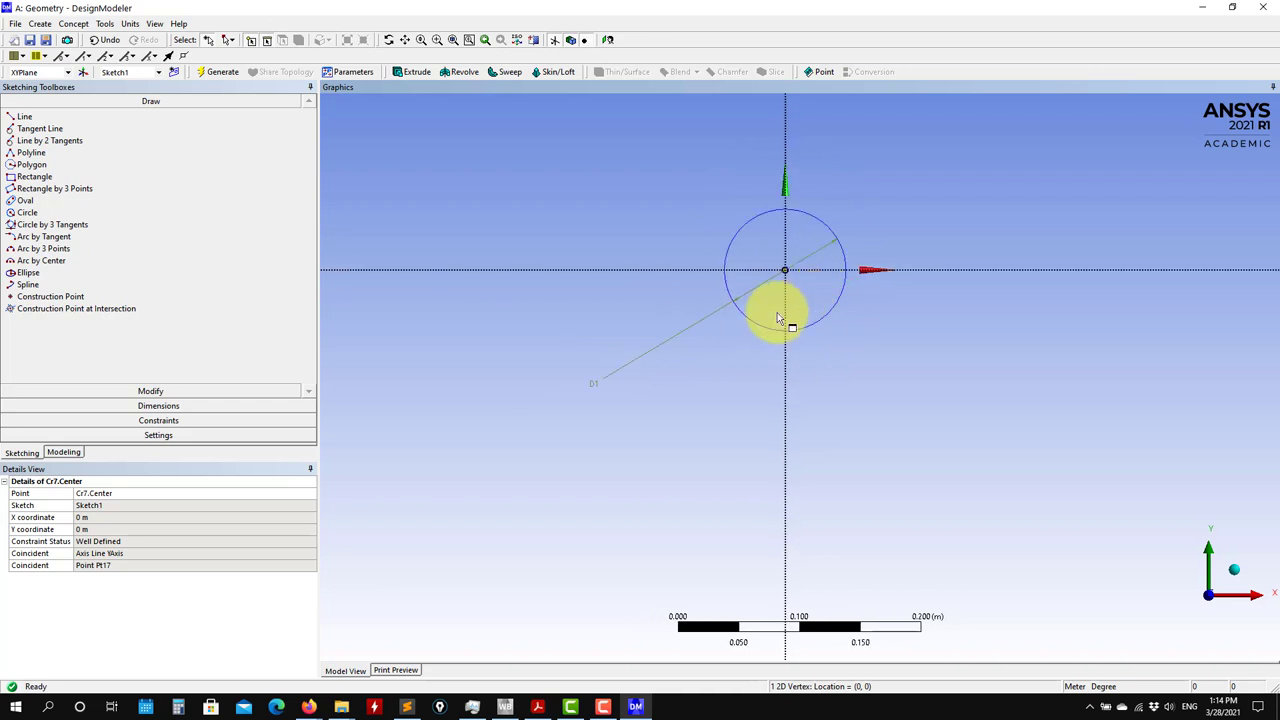
pyautogui.click(28, 213)
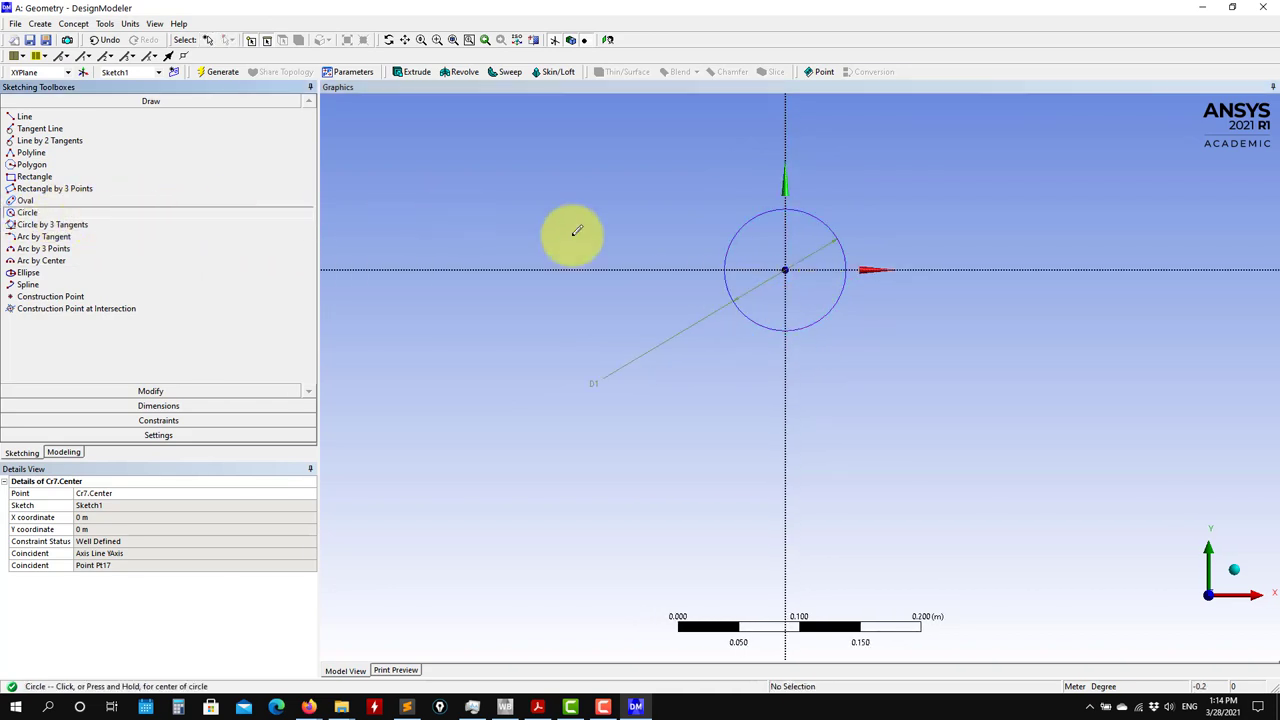
pyautogui.press('Escape')
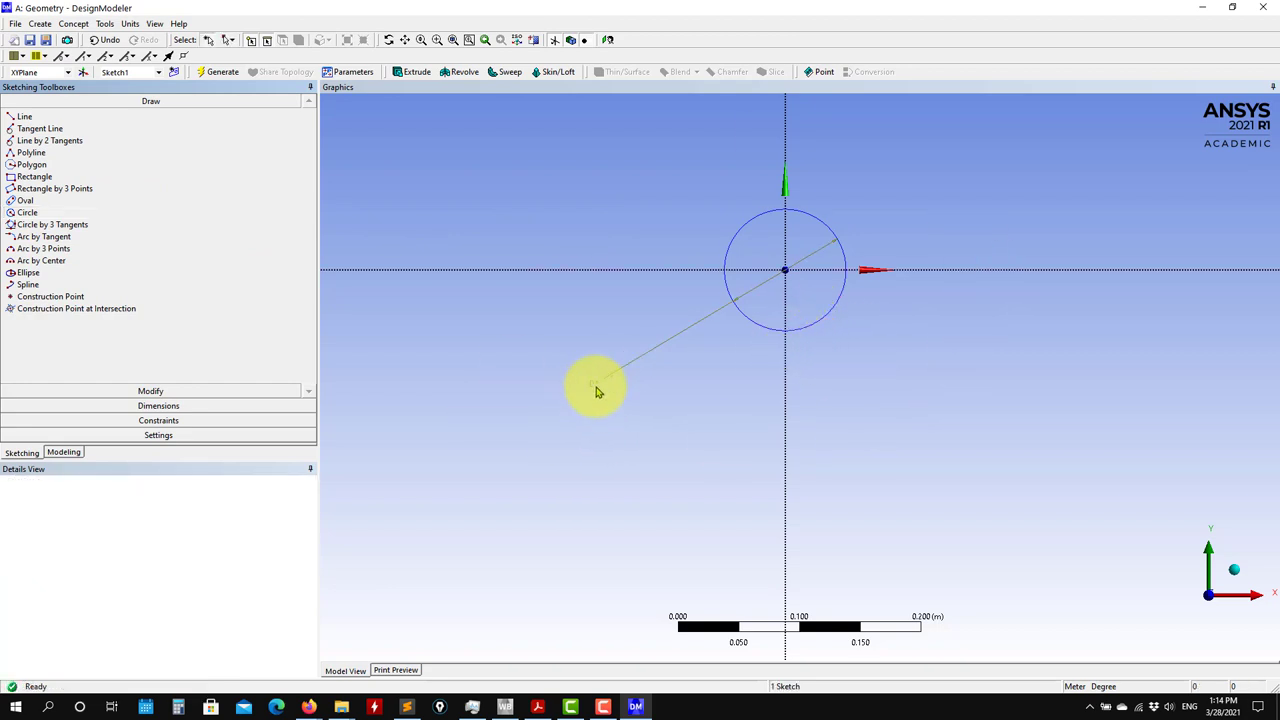
# Step: Generate a surface from the circular sketch on the XY plane, with the operation set to Add Frozen
pyautogui.click(63, 453)
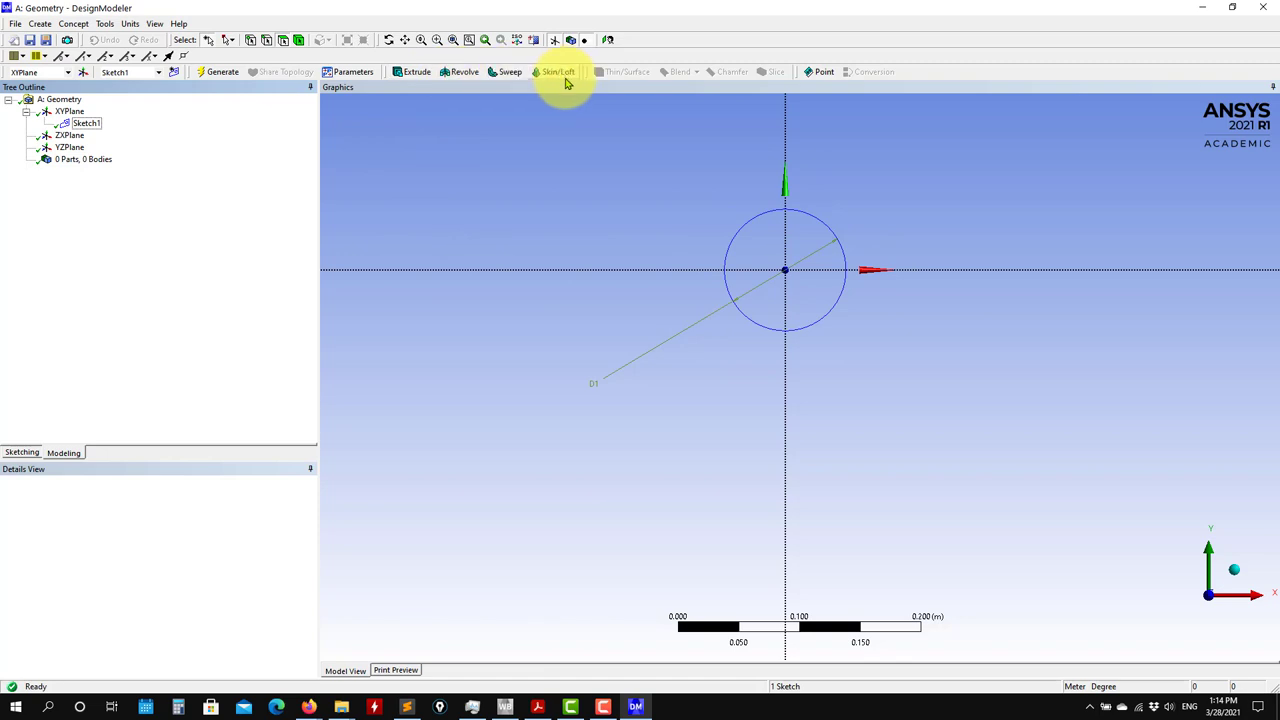
pyautogui.click(82, 27)
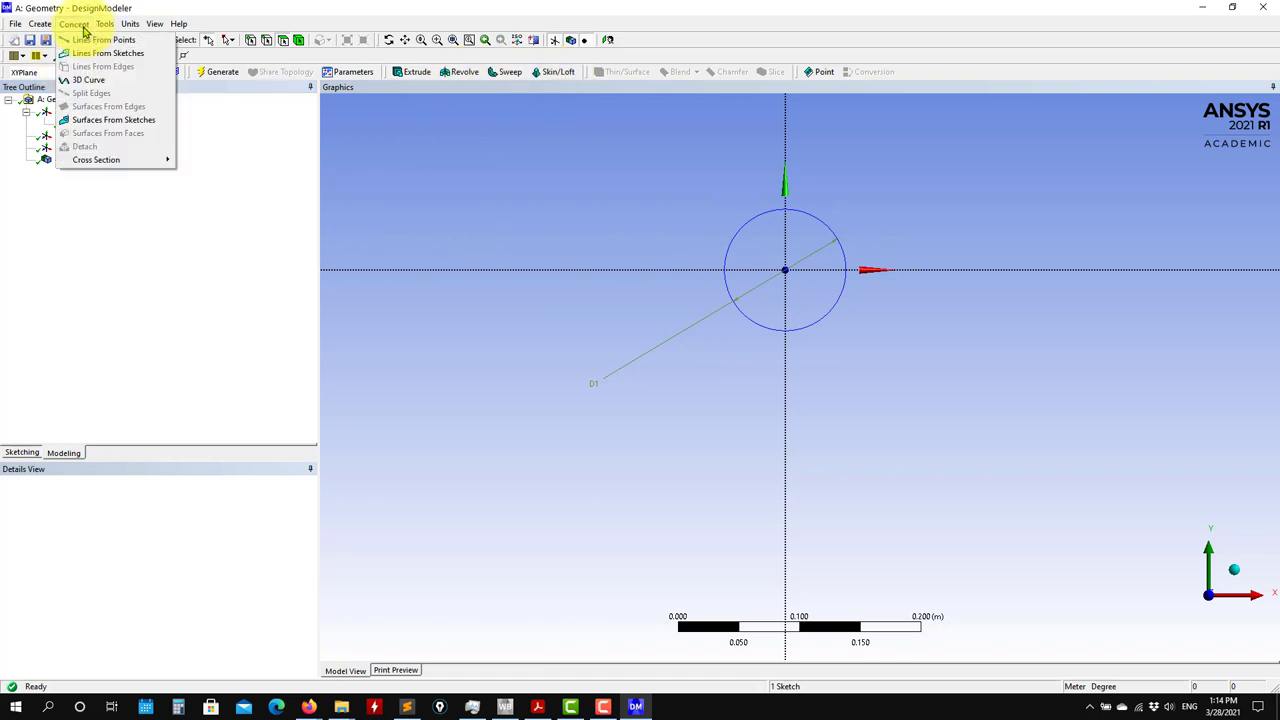
pyautogui.click(100, 119)
pyautogui.click(80, 124)
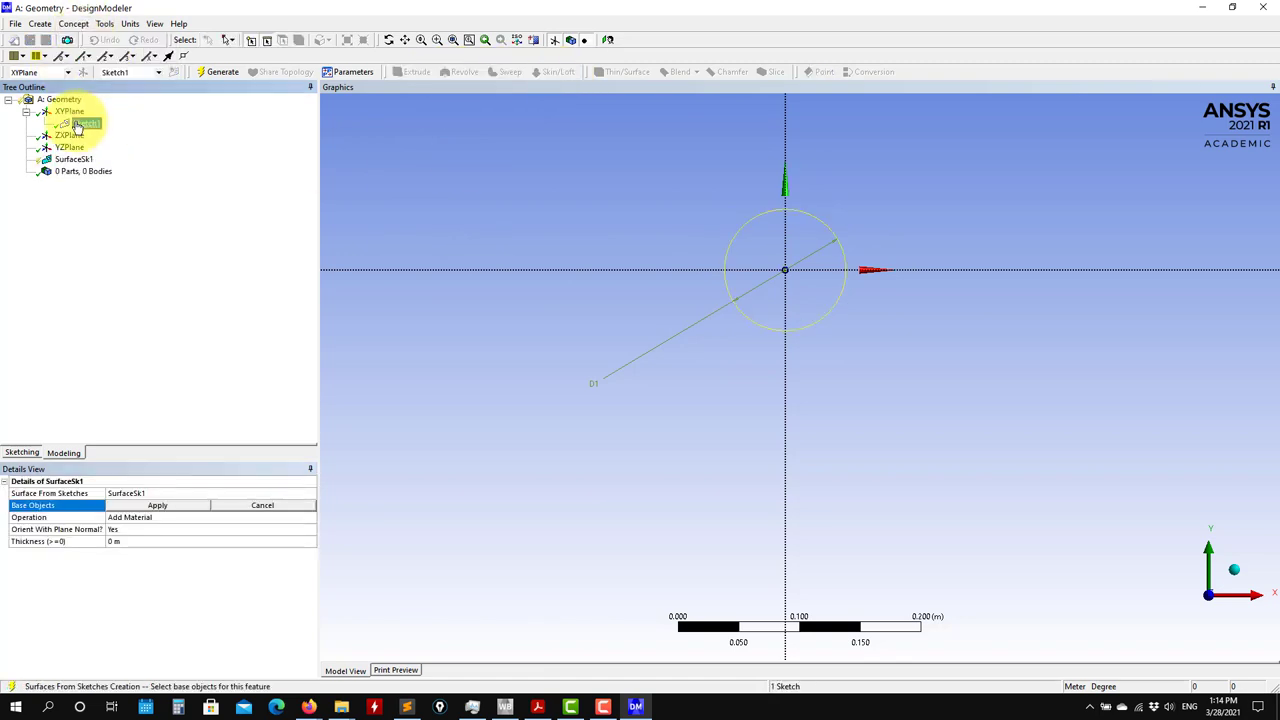
pyautogui.click(160, 506)
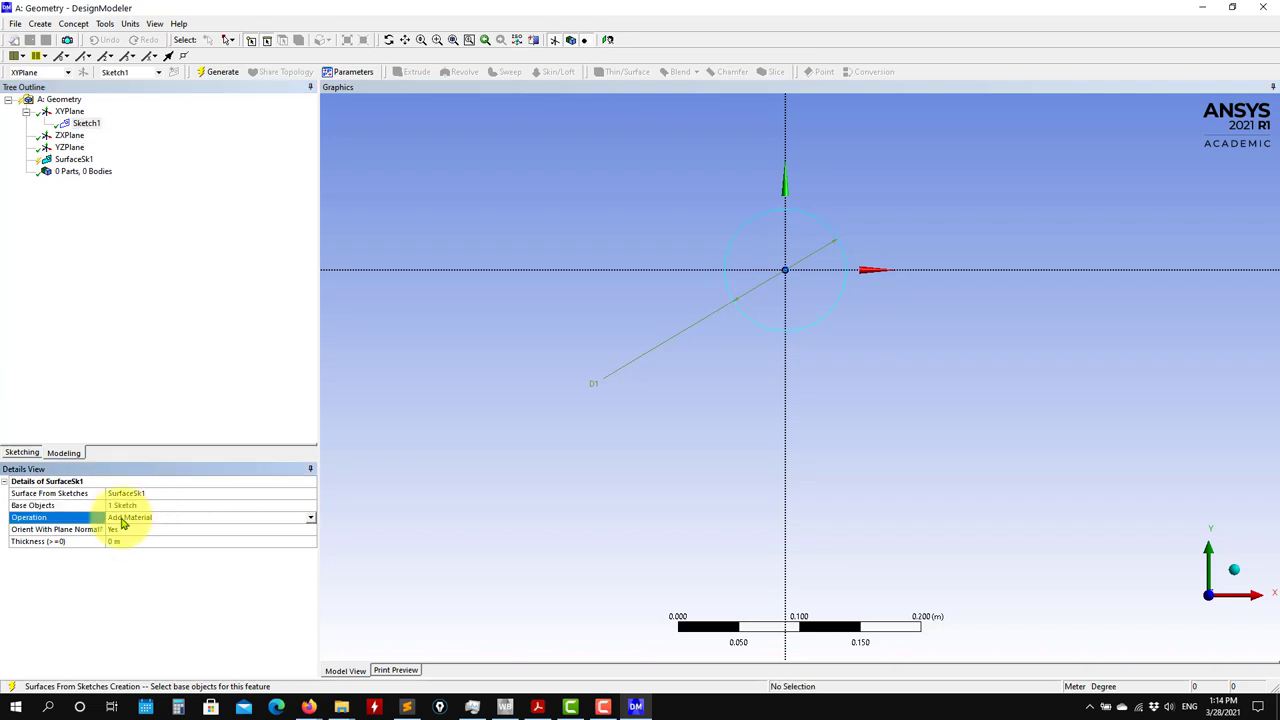
pyautogui.click(313, 520)
pyautogui.click(151, 530)
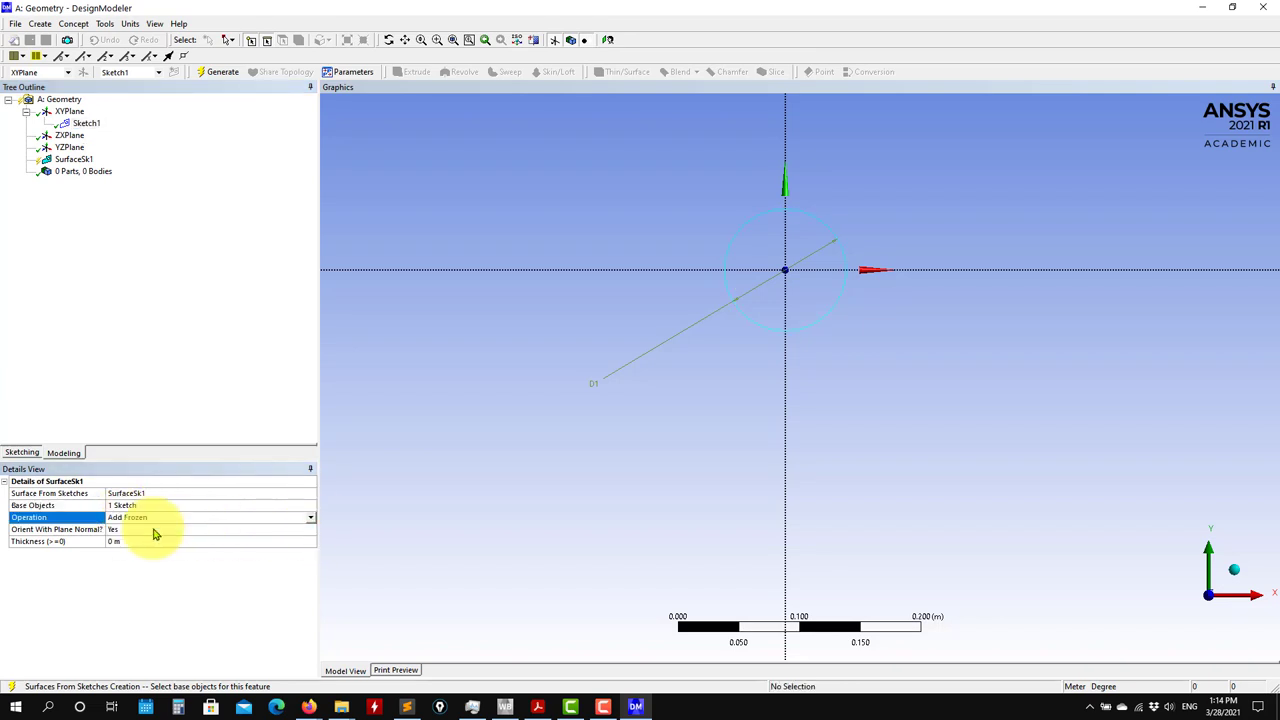
pyautogui.click(222, 72)
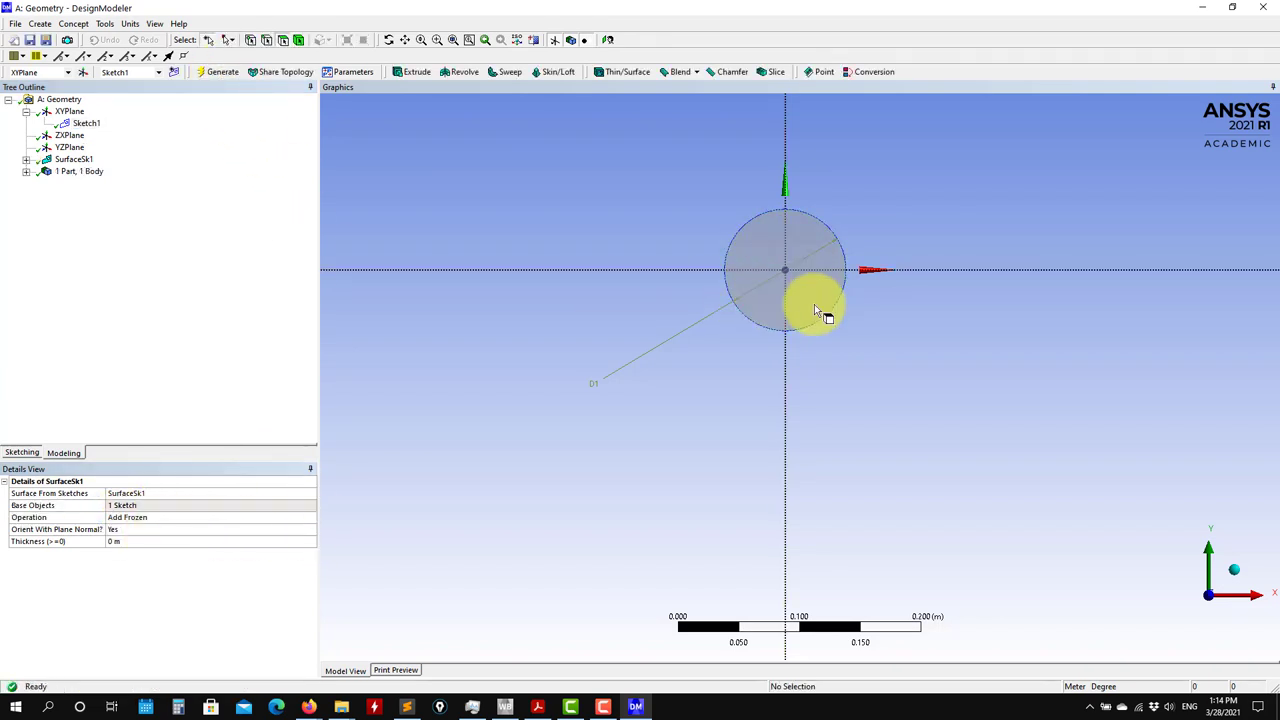
# Step: Examine the new circular surface body in 3D, along with its details and available body options
pyautogui.moveTo(814, 300); pyautogui.dragTo(1054, 280, button='middle')
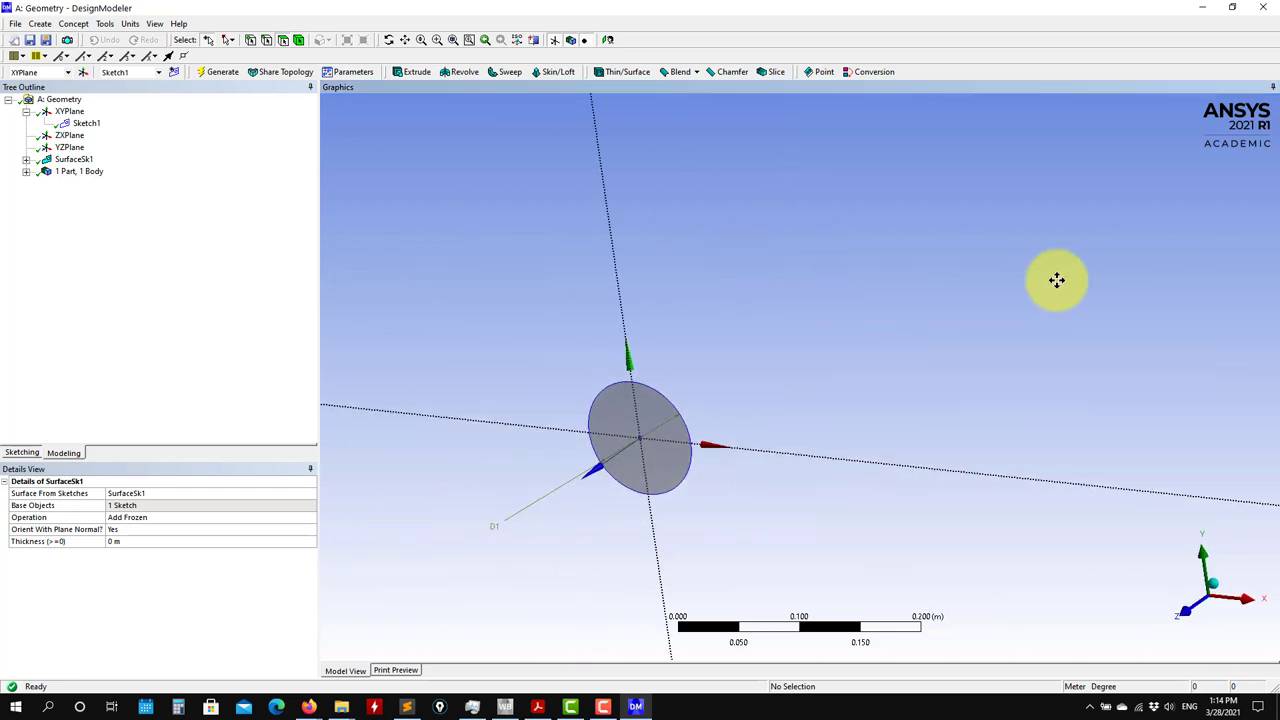
pyautogui.click(26, 172)
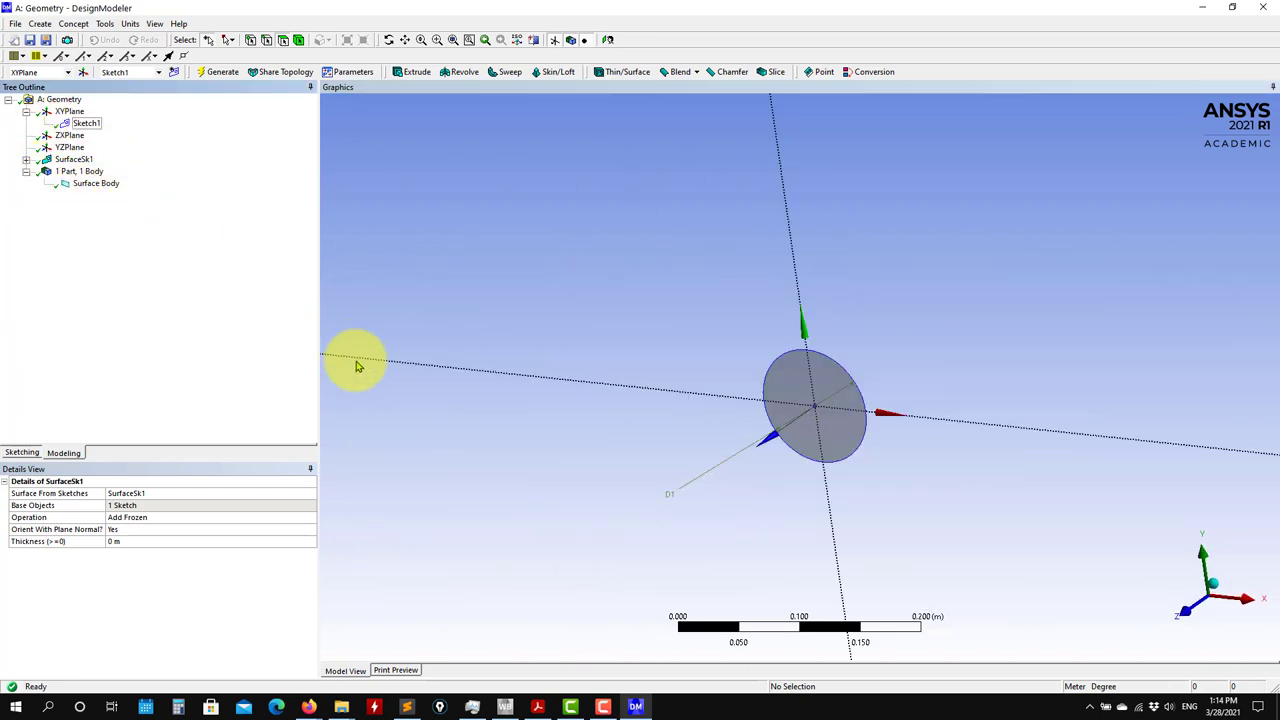
pyautogui.click(90, 184)
pyautogui.rightClick(95, 185)
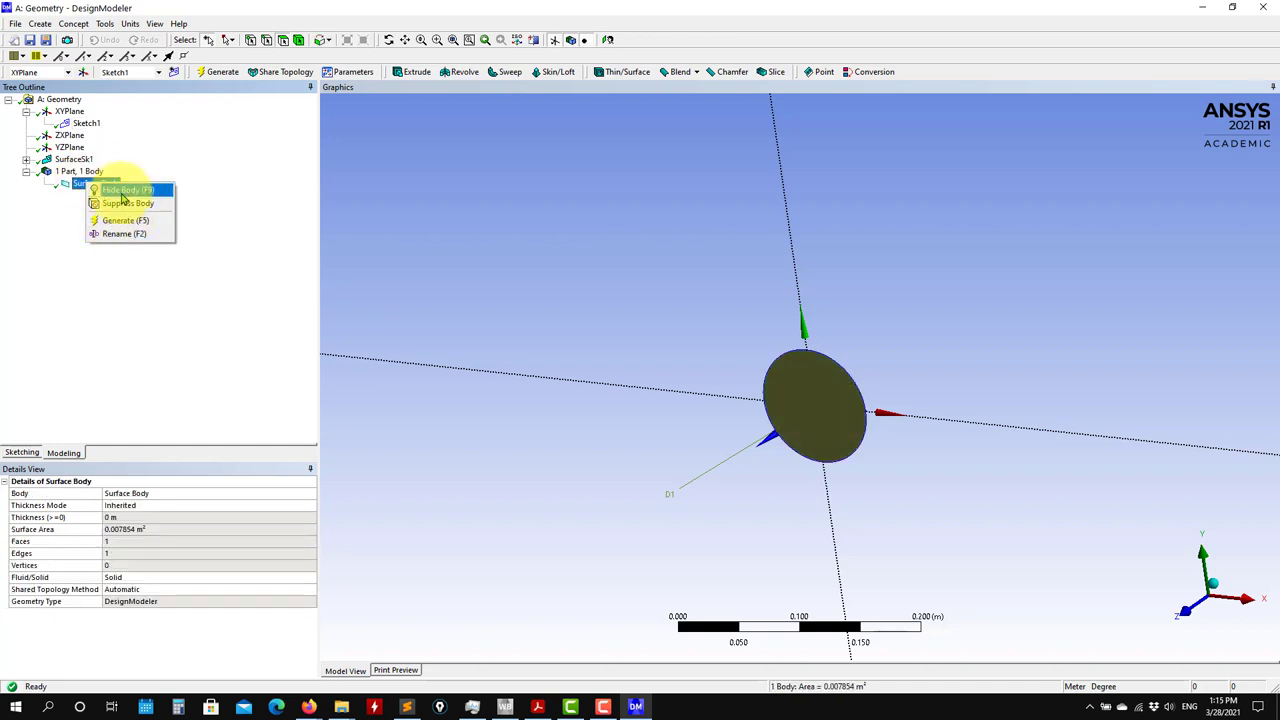
pyautogui.click(440, 260)
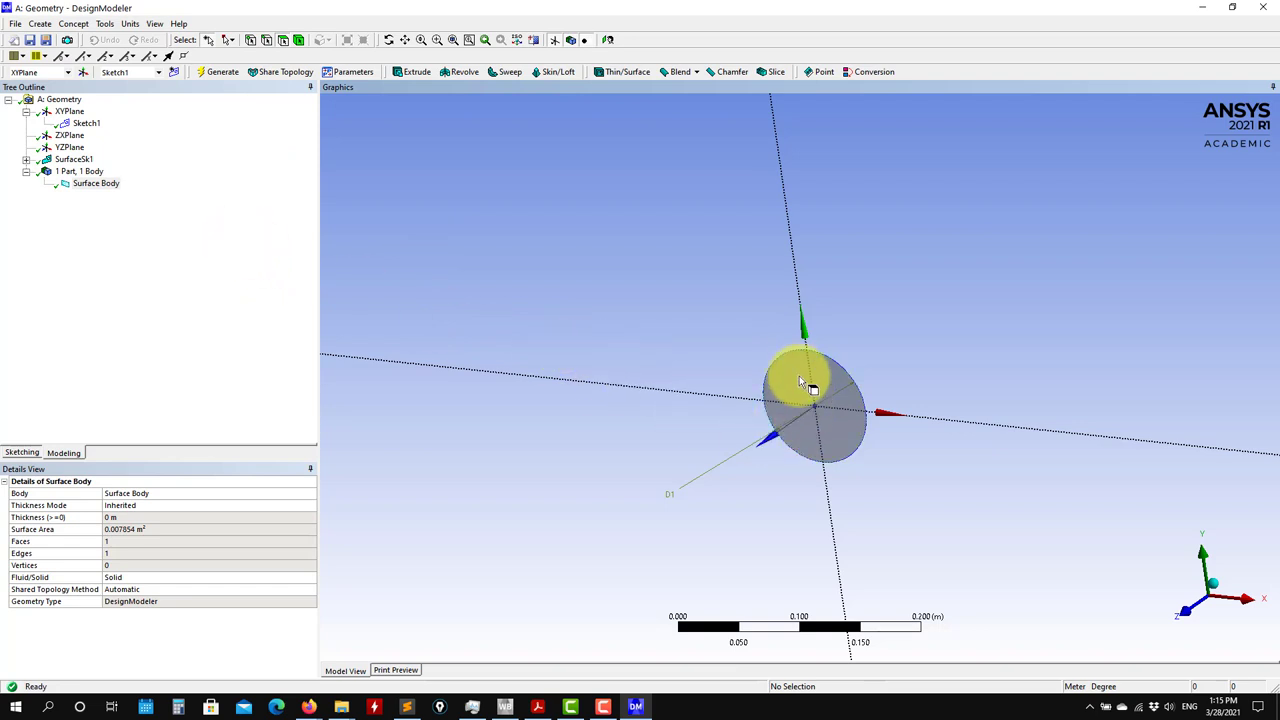
# Step: Extrude the circular sketch 7 m along its normal direction as an Add Frozen body and fit the pipe in view
pyautogui.click(419, 73)
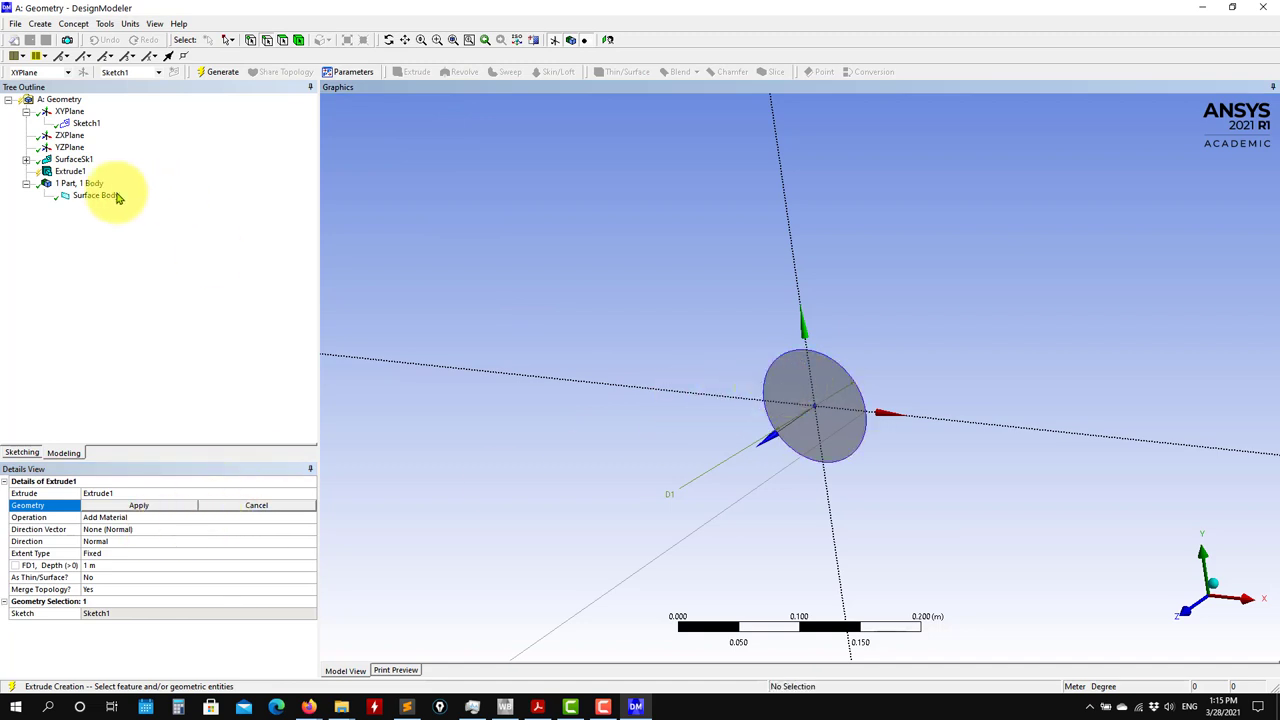
pyautogui.click(140, 506)
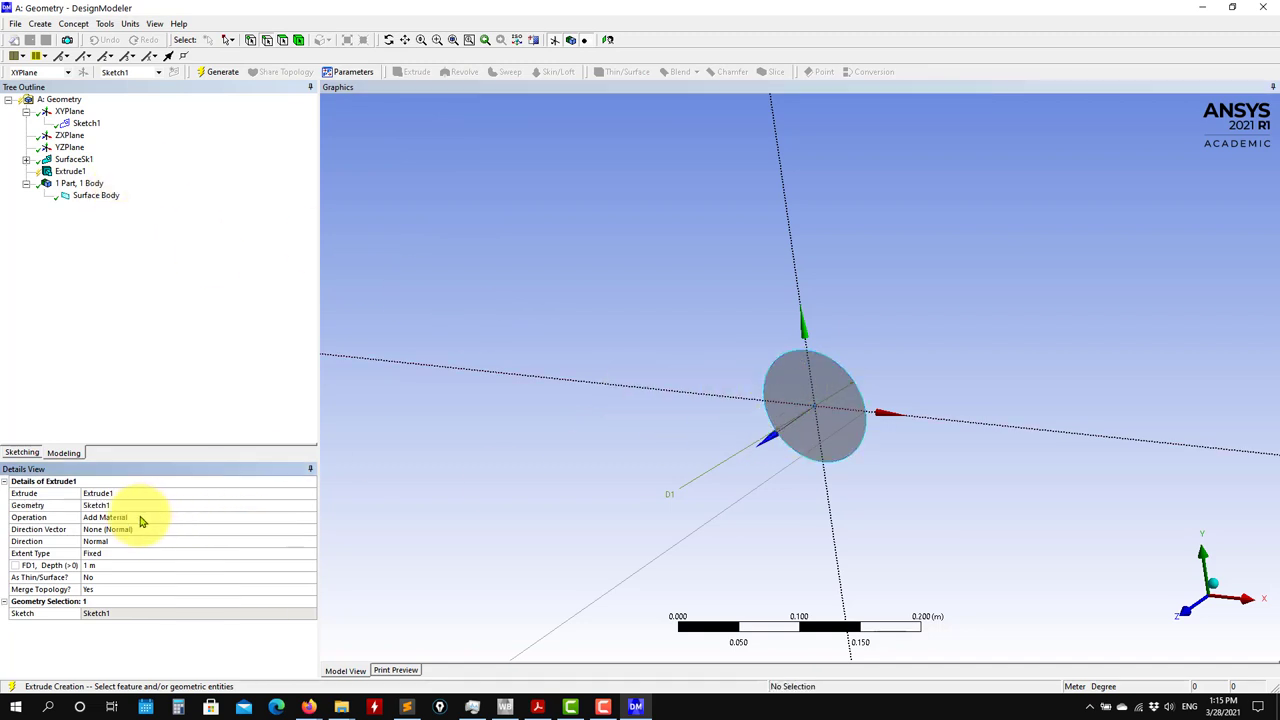
pyautogui.click(314, 524)
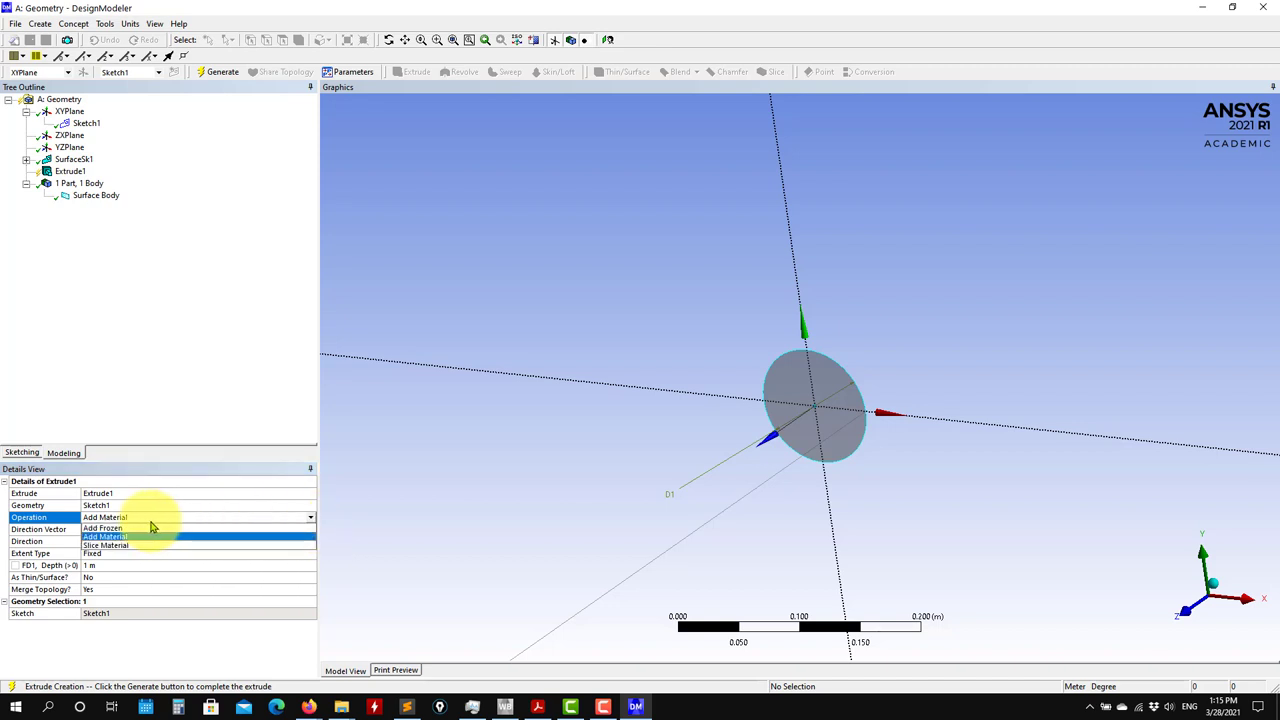
pyautogui.click(128, 535)
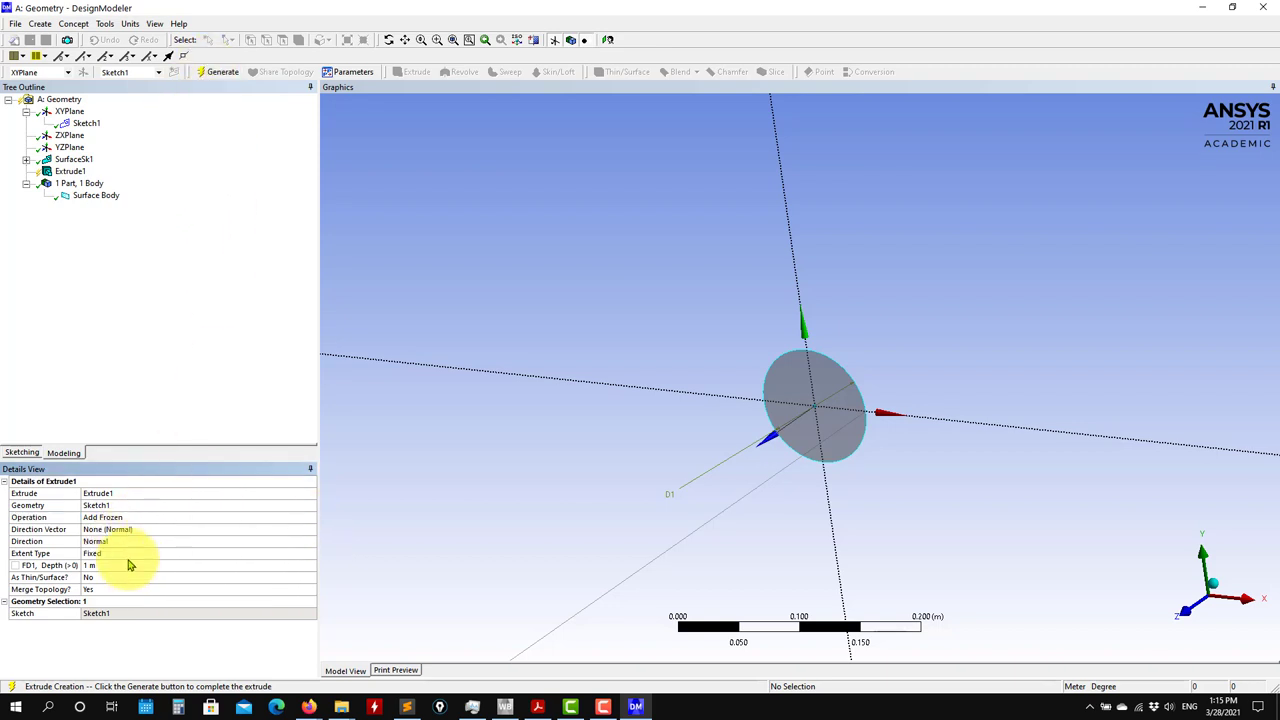
pyautogui.scroll(-2, 533, 484)
pyautogui.scroll(-4, 533, 484)
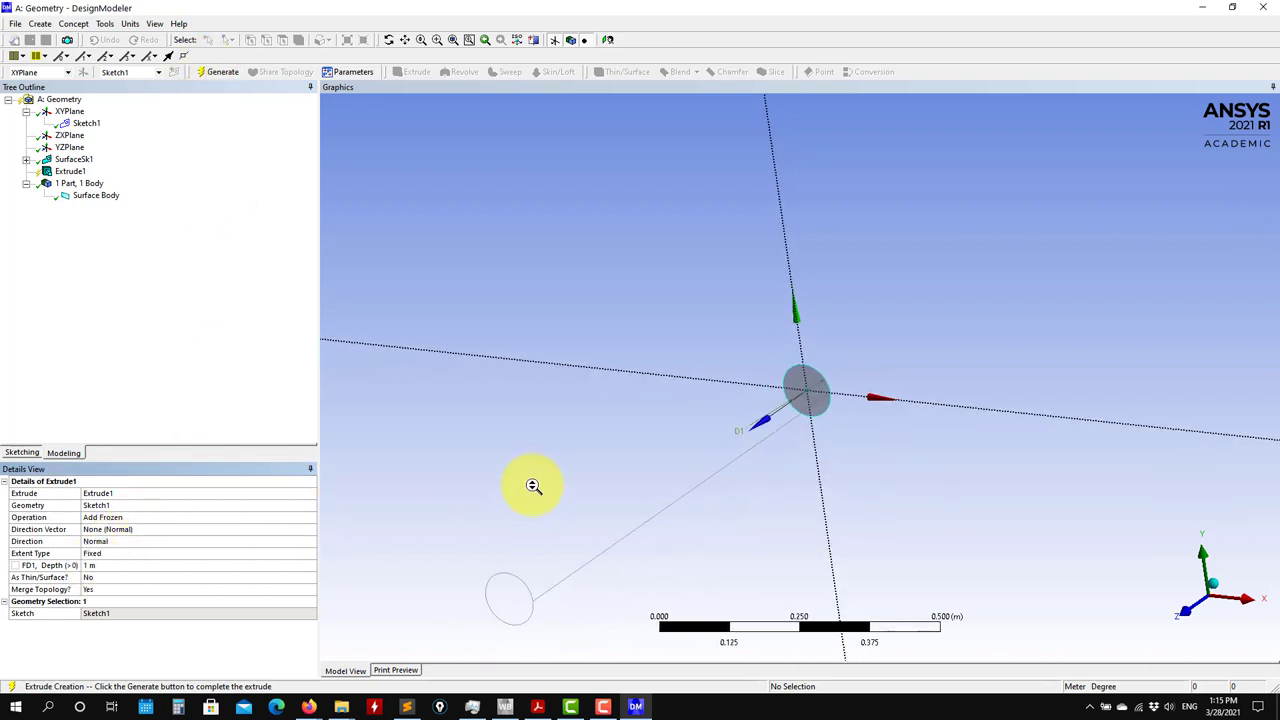
pyautogui.click(175, 532)
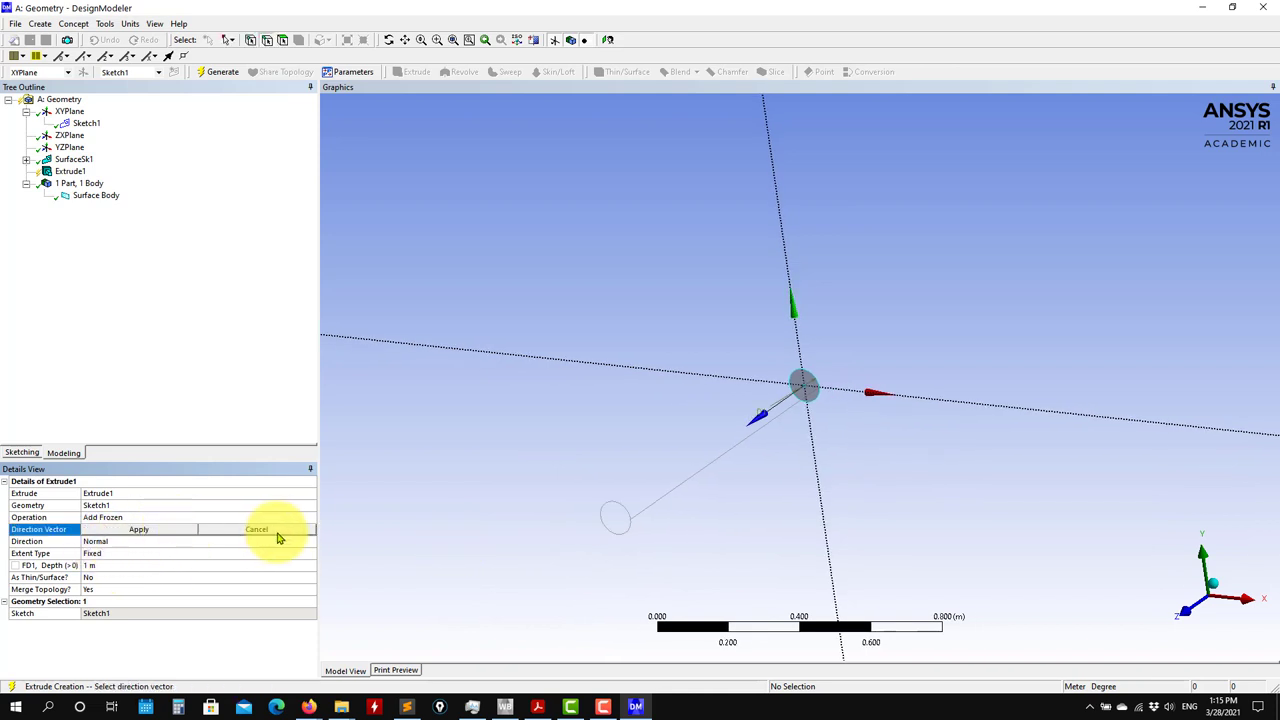
pyautogui.click(143, 529)
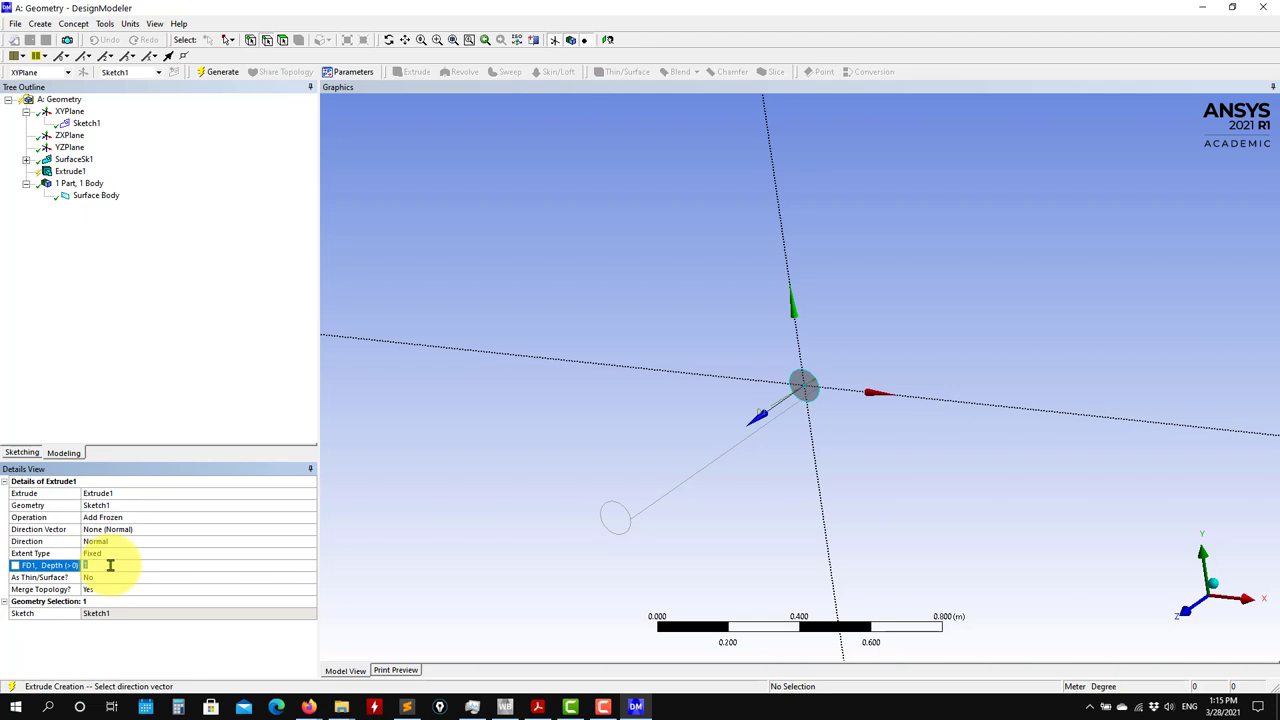
pyautogui.click(221, 71)
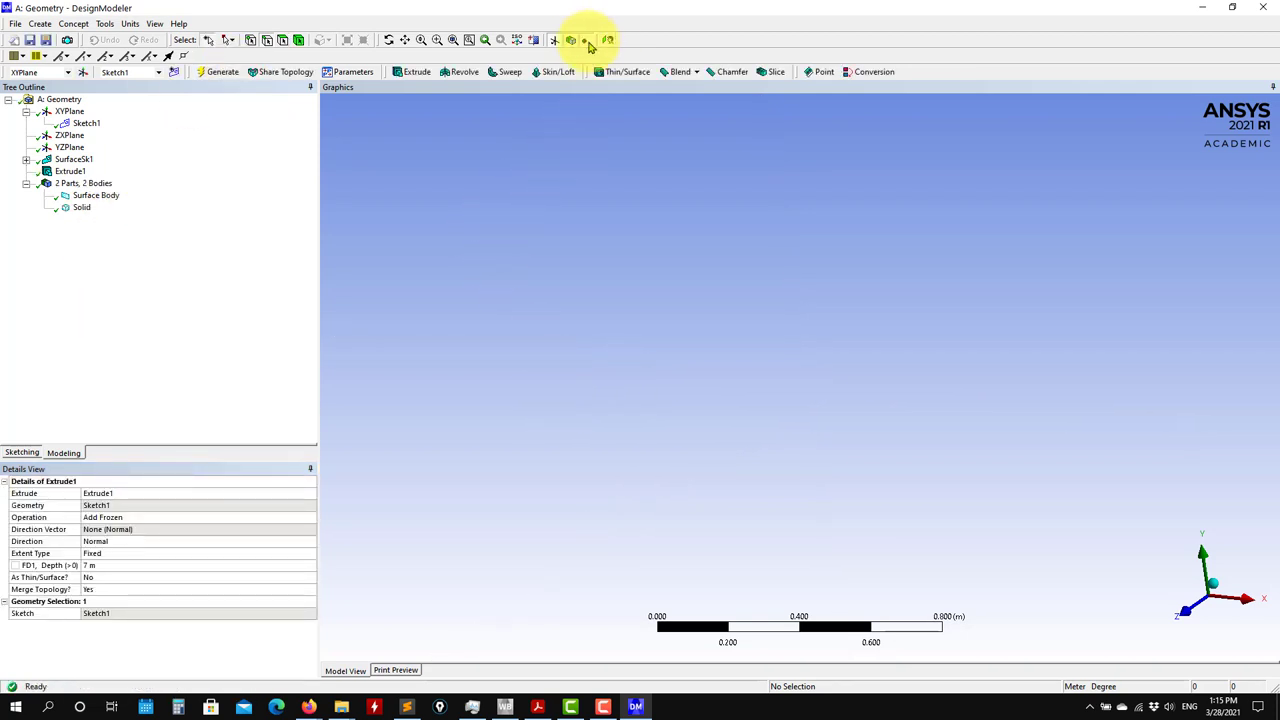
pyautogui.click(453, 40)
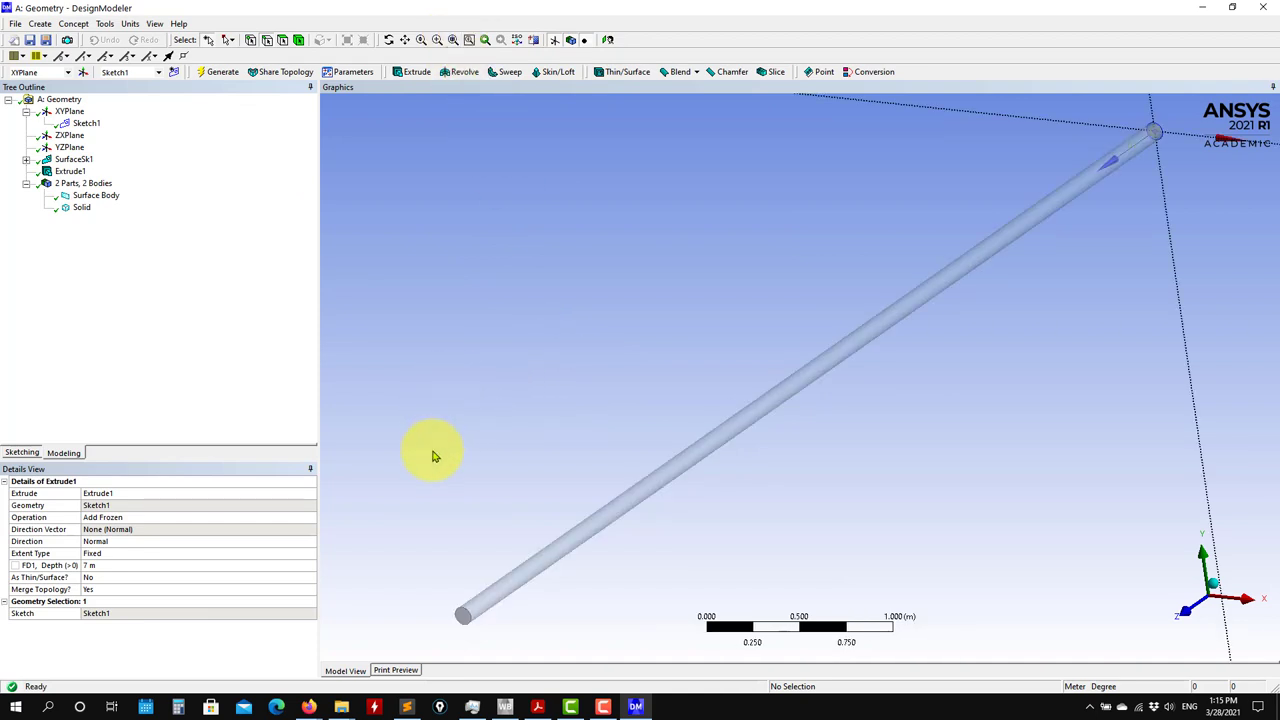
# Step: Review the circle sketch's details and examine the extruded pipe along its length
pyautogui.click(85, 124)
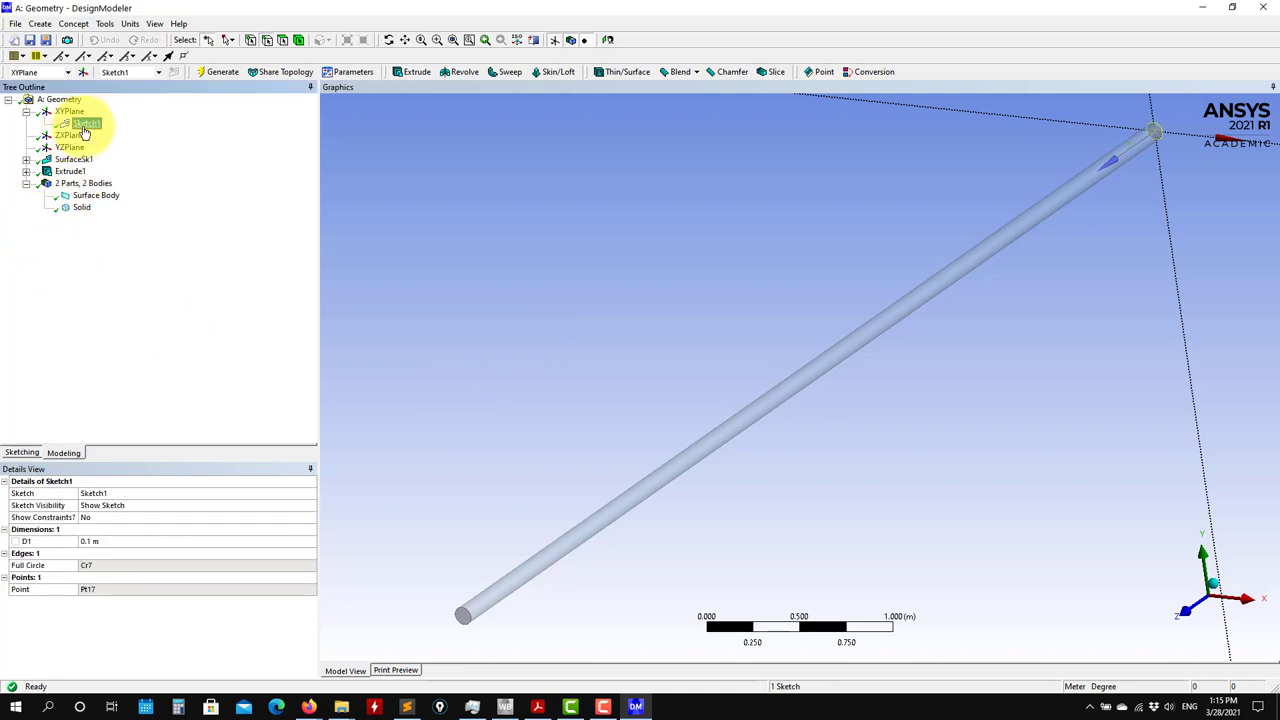
pyautogui.click(457, 404)
pyautogui.moveTo(523, 366); pyautogui.dragTo(726, 346, button='middle')
pyautogui.scroll(3, 728, 350)
pyautogui.scroll(-5, 541, 408)
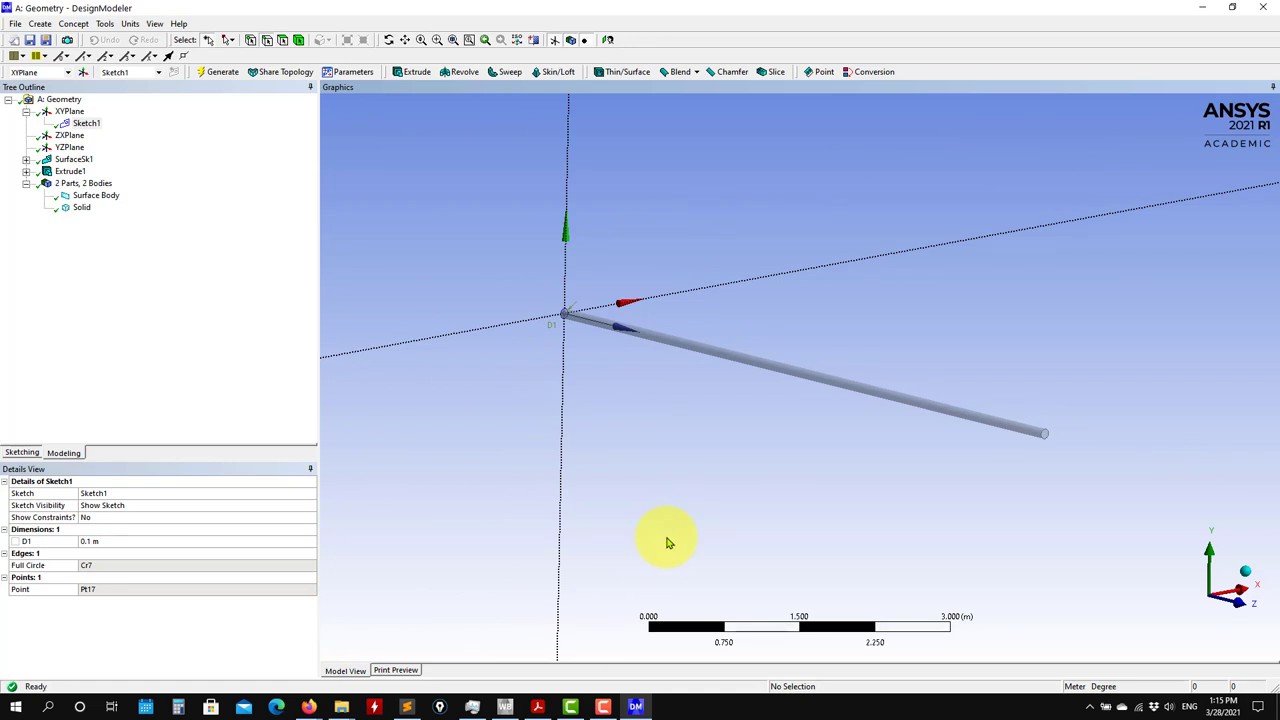
# Step: Create a new sketch on the YZ plane, viewing the pipe side-on along the X axis
pyautogui.click(1192, 599)
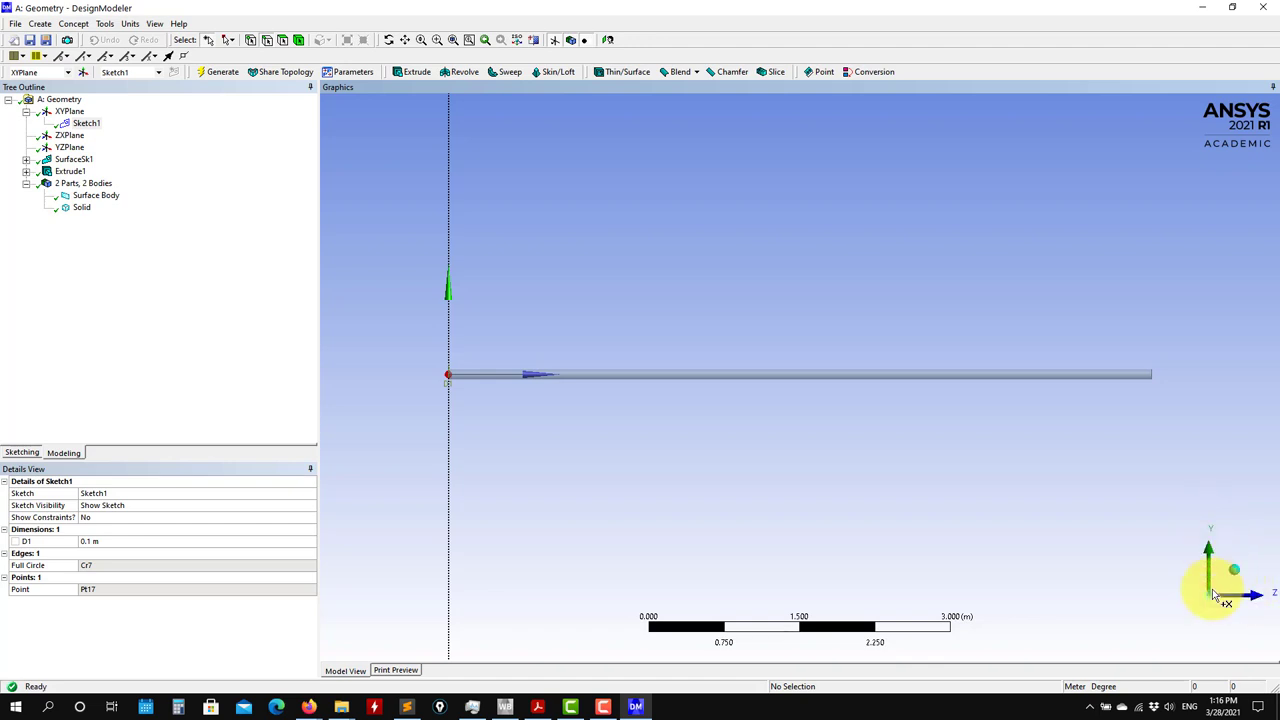
pyautogui.click(69, 147)
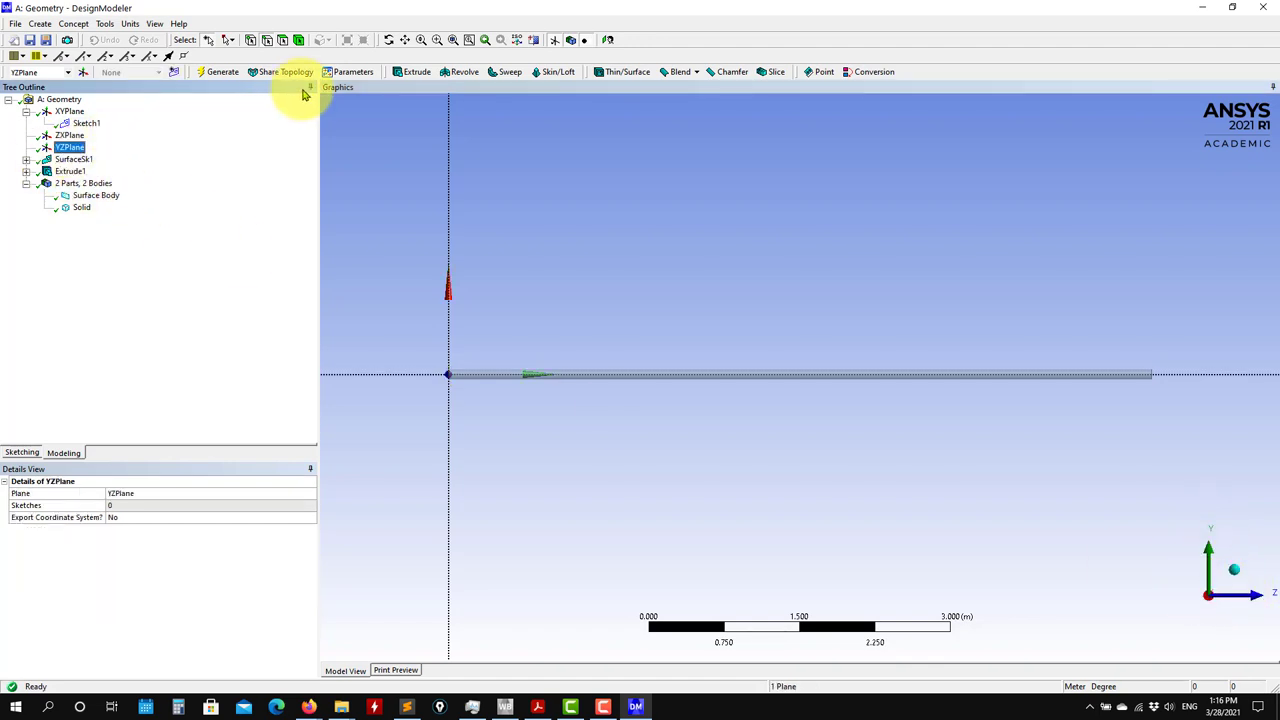
pyautogui.click(173, 71)
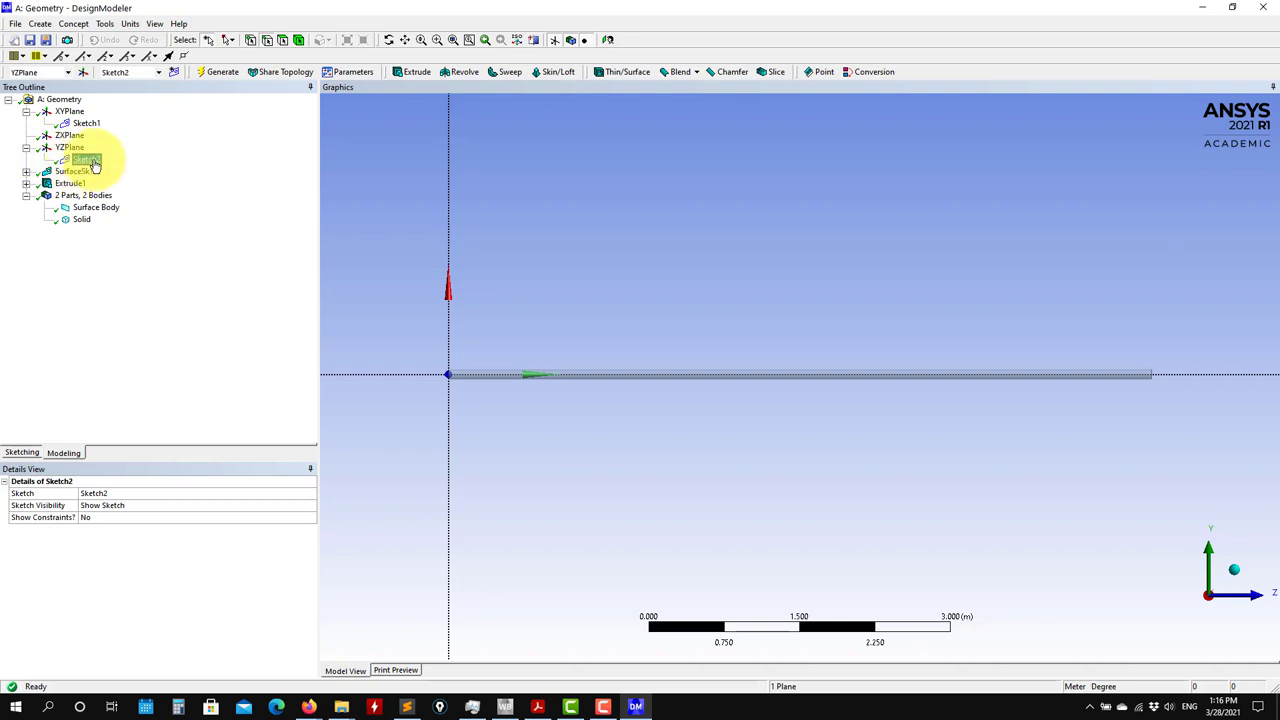
pyautogui.click(91, 166)
# Step: Sketch a long rectangle above the pipe on the YZ plane, extending past both pipe ends
pyautogui.click(21, 452)
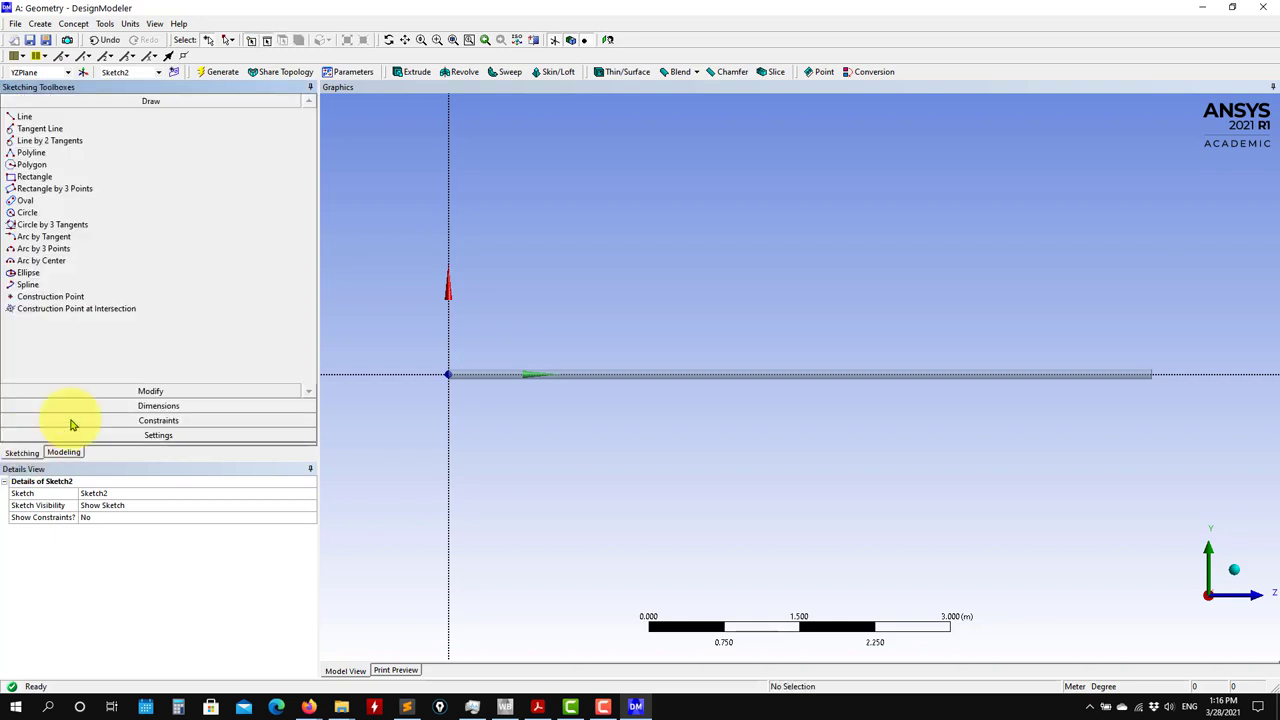
pyautogui.click(34, 176)
pyautogui.click(372, 176)
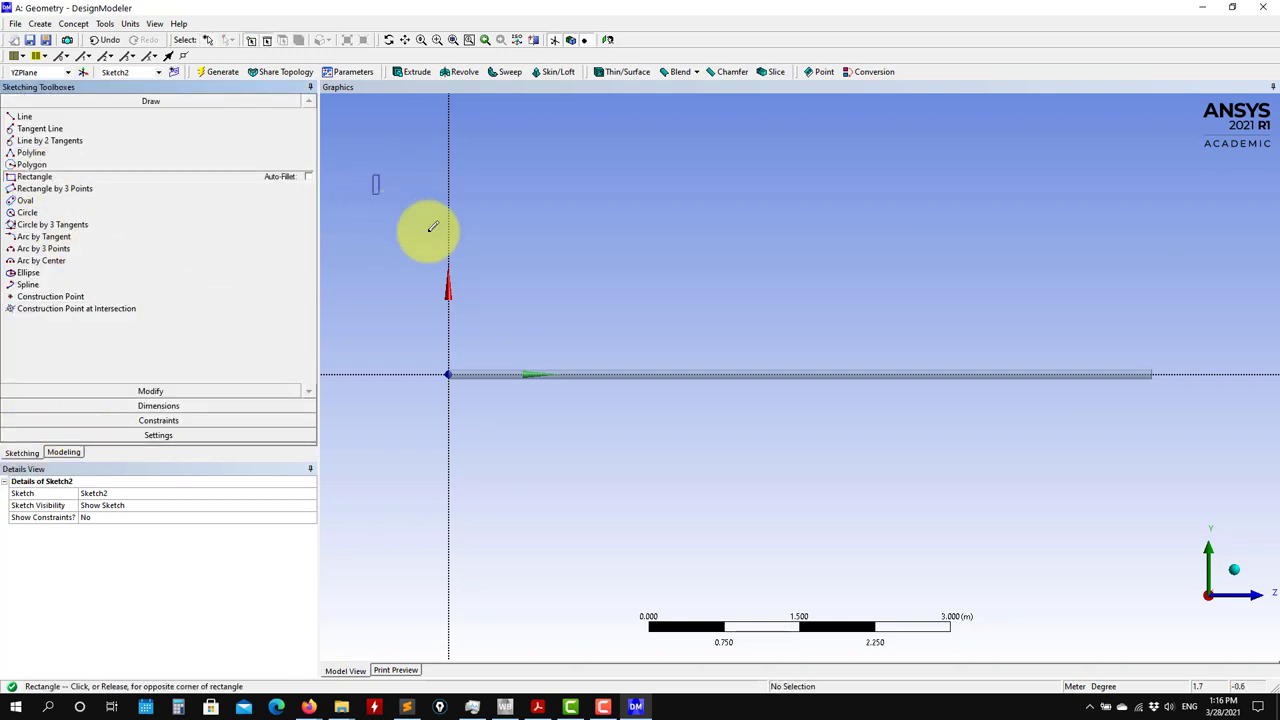
pyautogui.click(1232, 273)
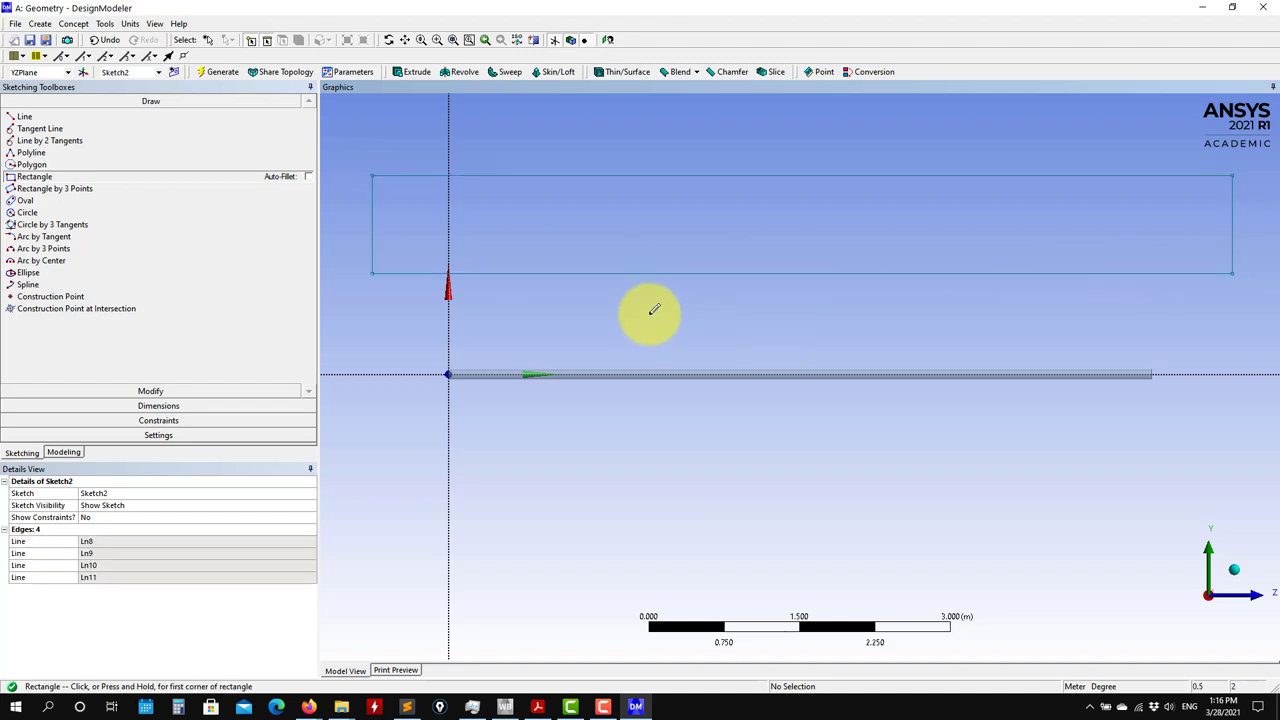
# Step: Dimension the rectangle's short side and set its height to 0.1 m
pyautogui.click(148, 408)
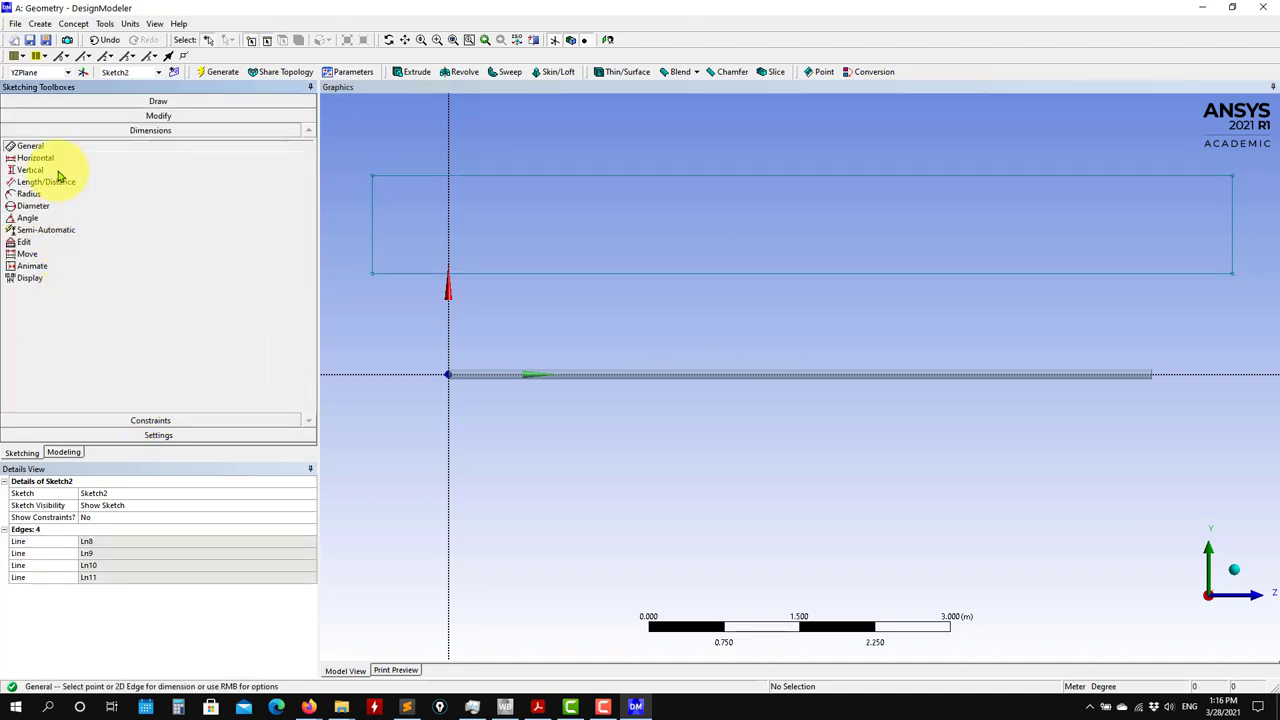
pyautogui.click(371, 218)
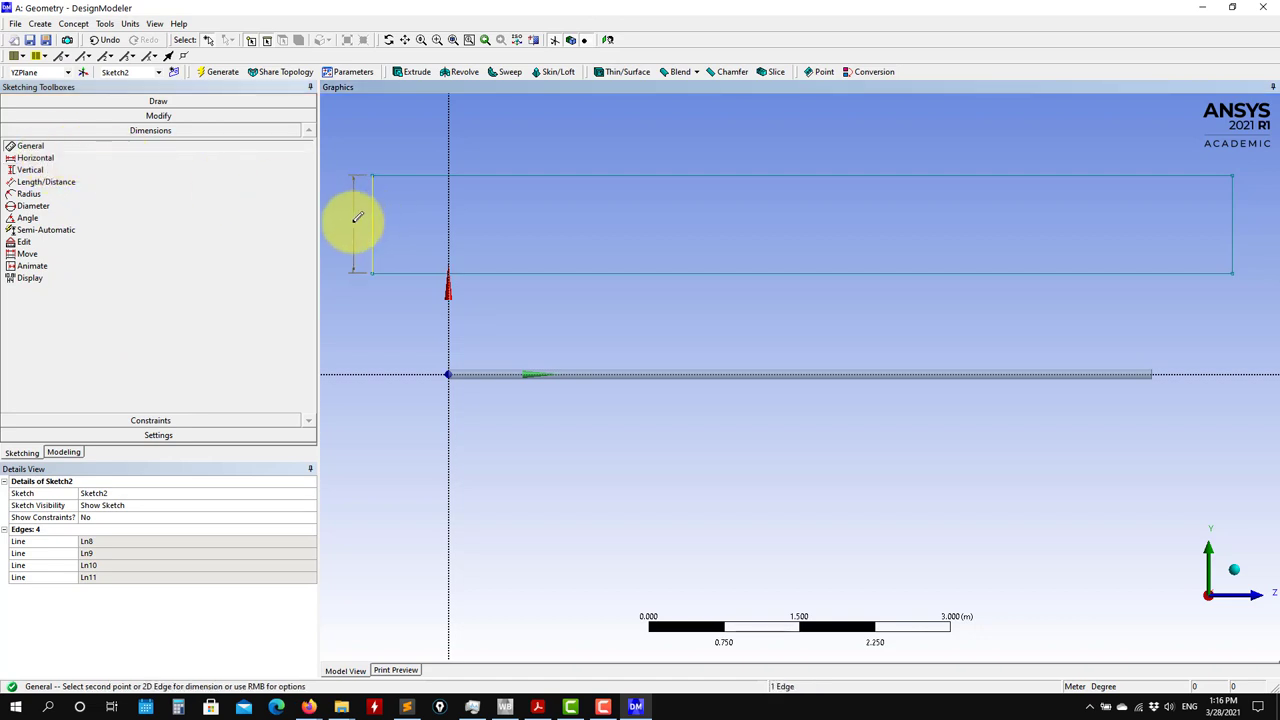
pyautogui.click(351, 220)
pyautogui.click(120, 541)
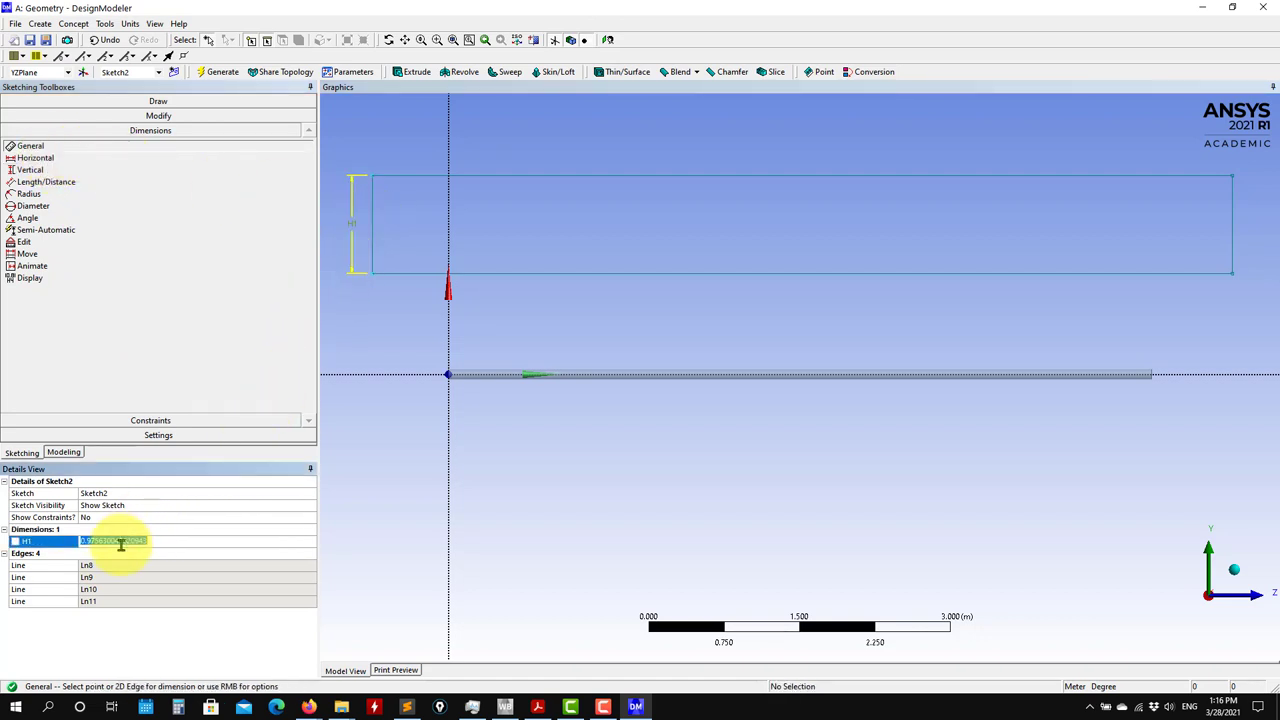
pyautogui.write('0.1')
pyautogui.press('Return')
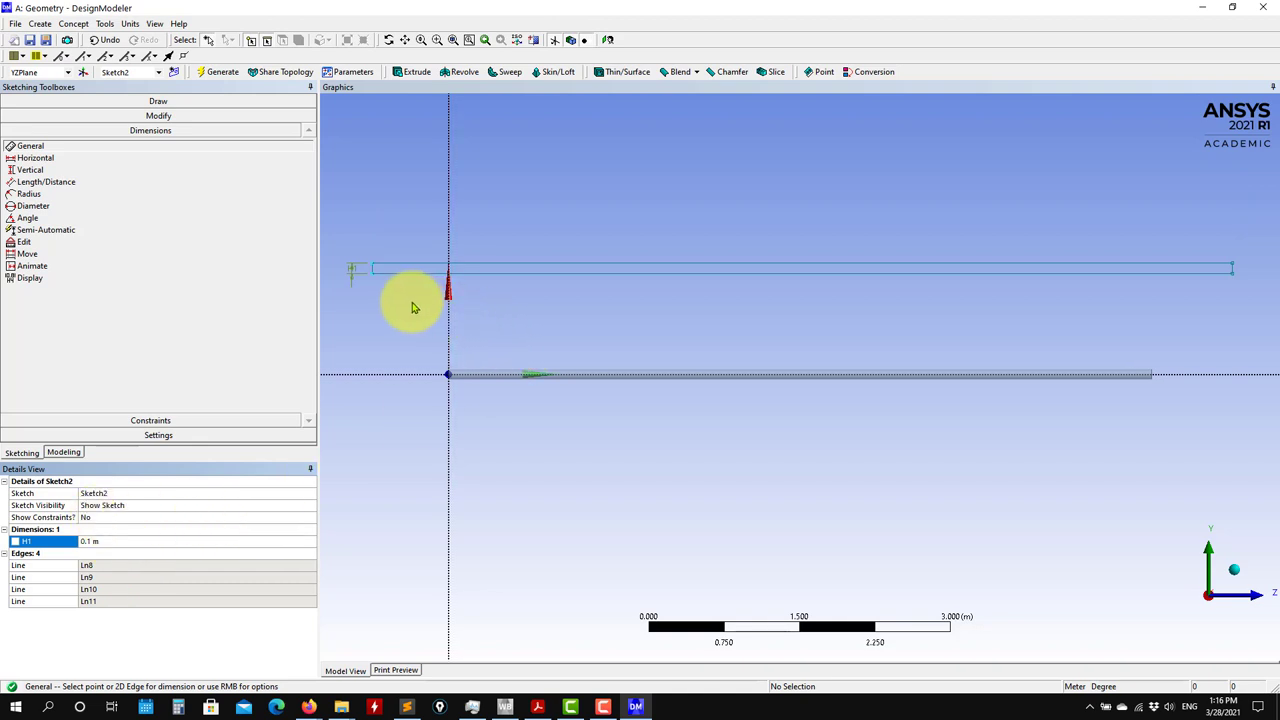
# Step: Dimension the rectangle's long side and set its length to 7 m
pyautogui.click(555, 267)
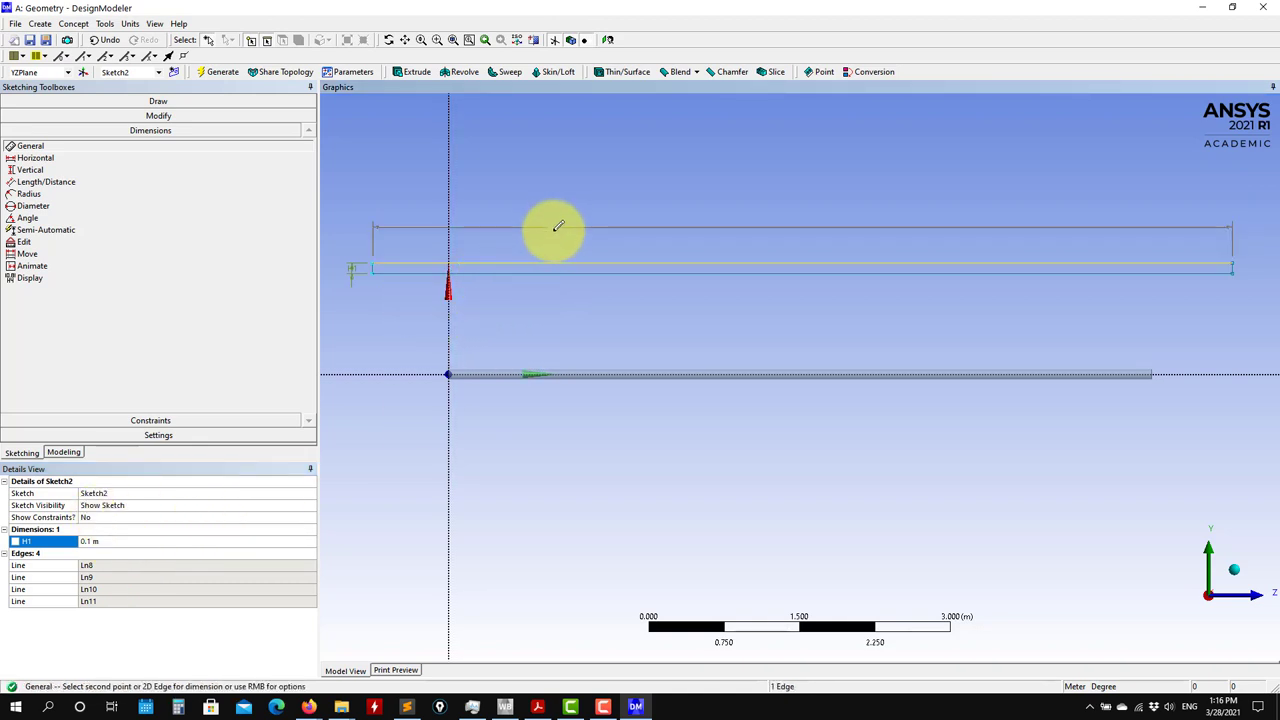
pyautogui.click(557, 226)
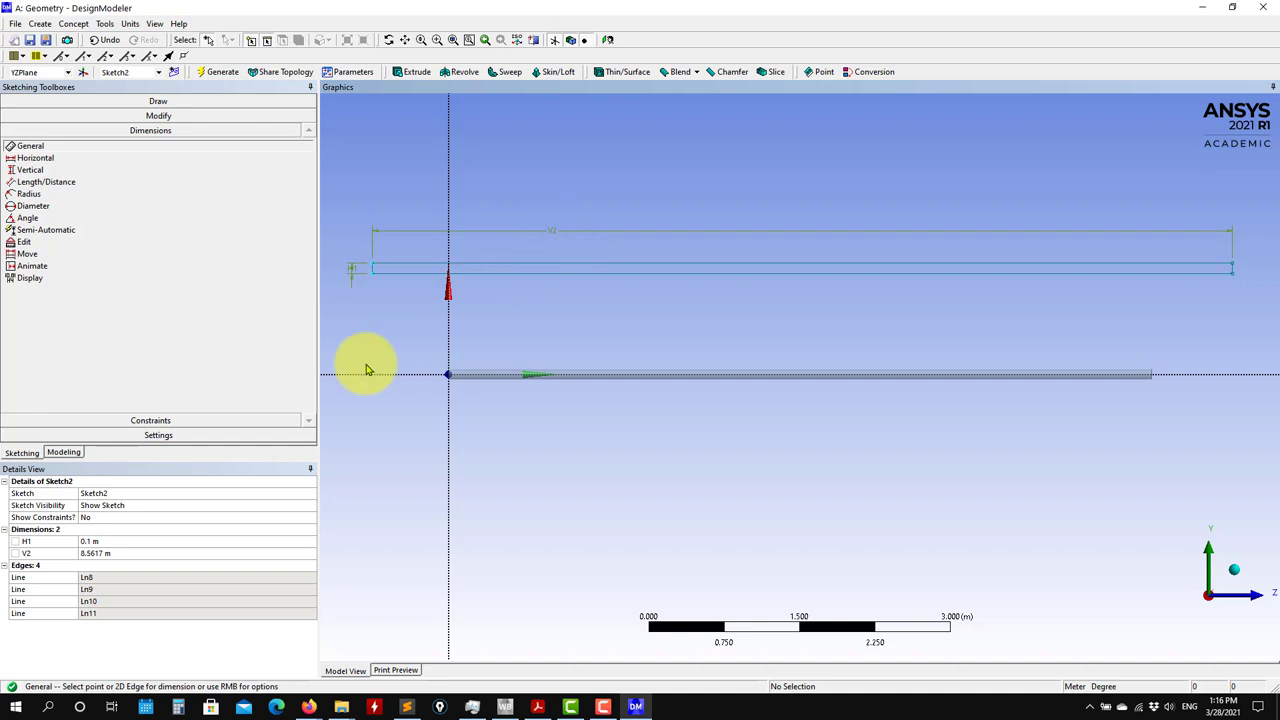
pyautogui.click(117, 553)
pyautogui.write('7')
pyautogui.press('Return')
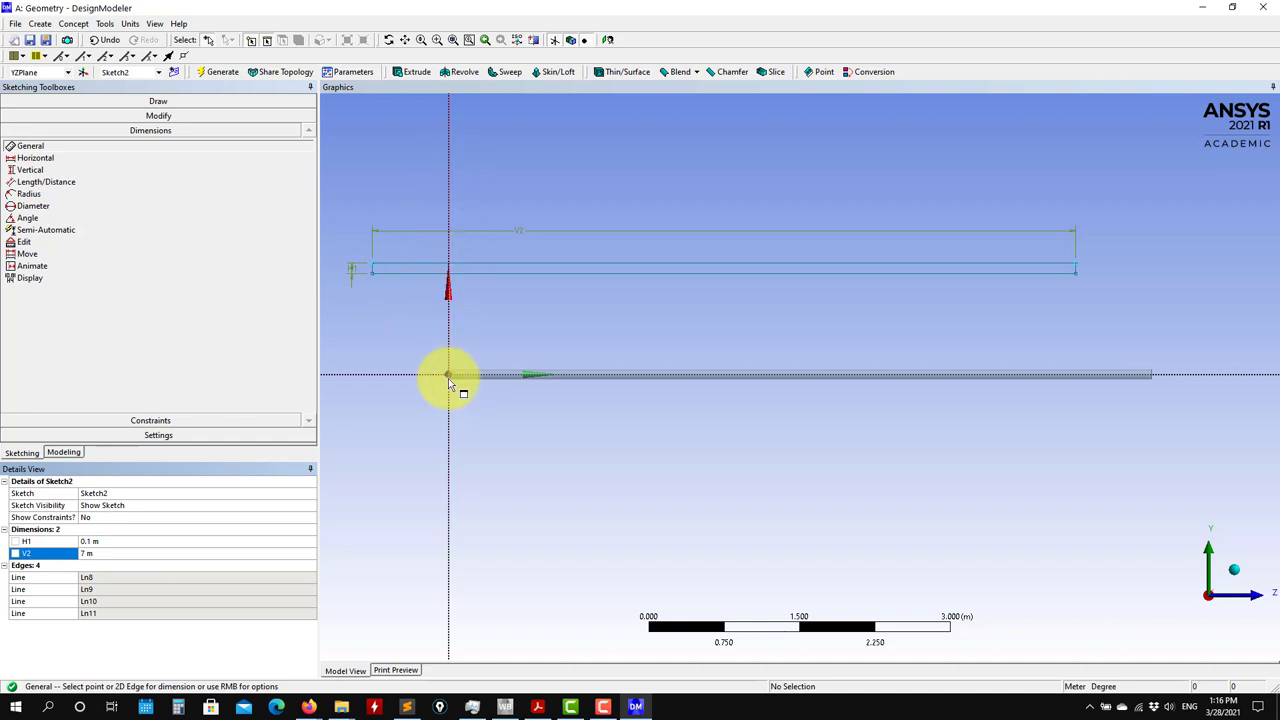
# Step: Make the rectangle's short edge nearest the origin coincident with the sketch plane's vertical axis
pyautogui.click(150, 420)
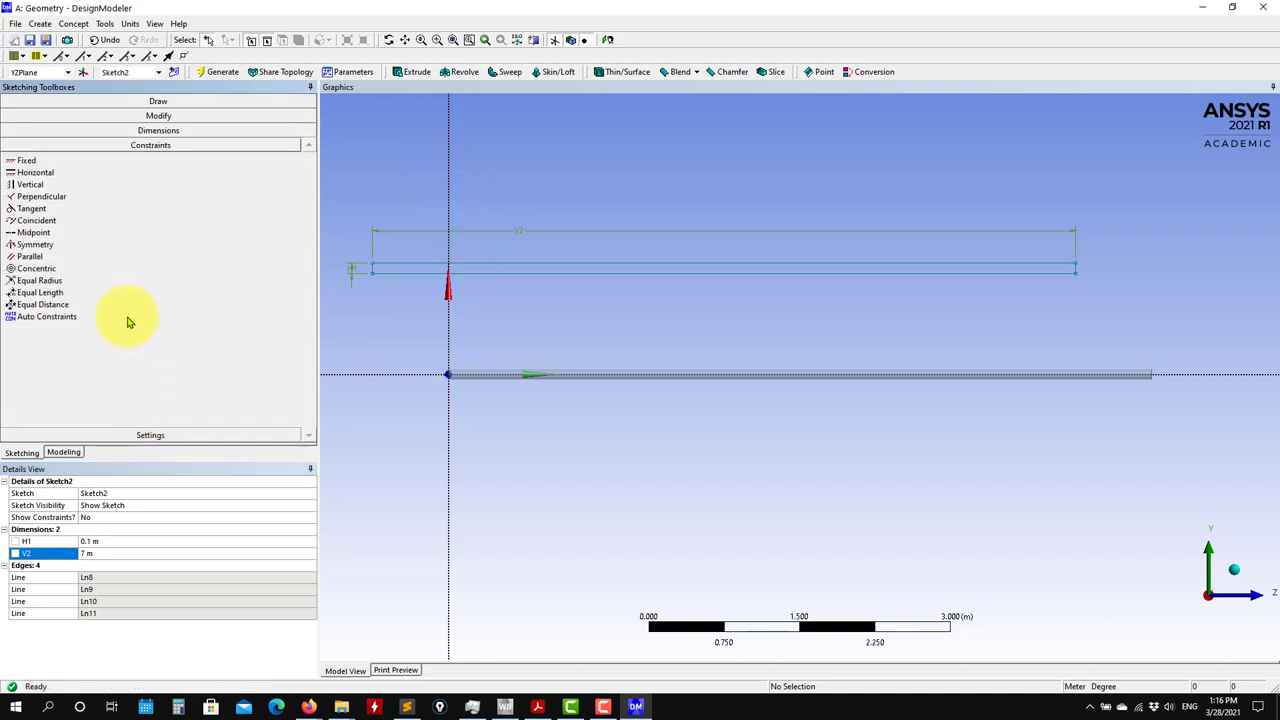
pyautogui.click(40, 221)
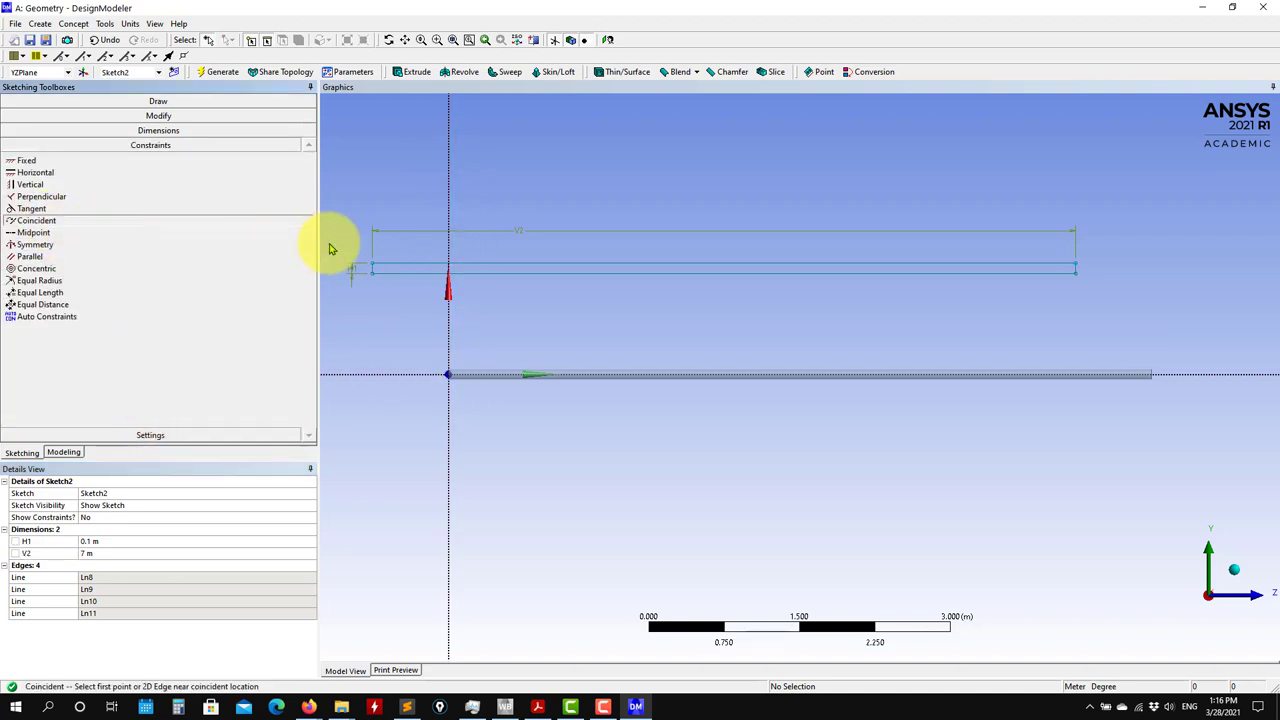
pyautogui.scroll(2, 345, 270)
pyautogui.keyDown('ctrl'); pyautogui.moveTo(434, 305); pyautogui.dragTo(715, 337, button='middle'); pyautogui.keyUp('ctrl')
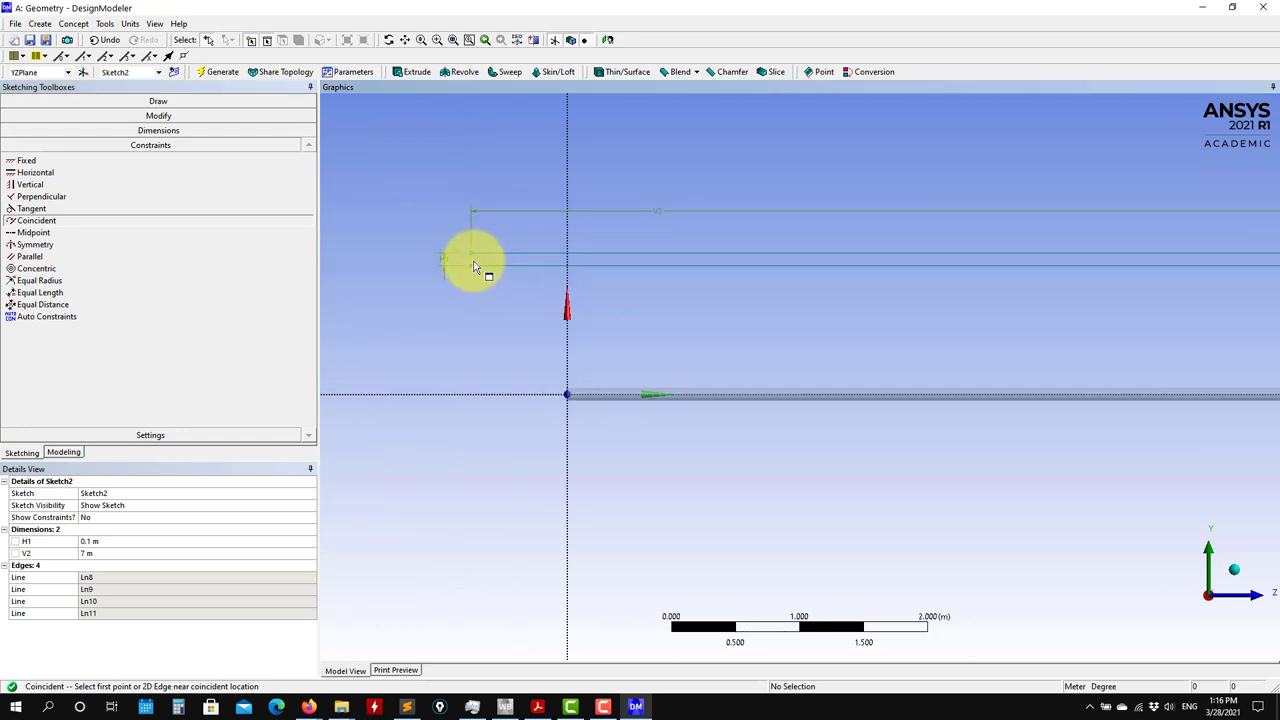
pyautogui.click(473, 260)
pyautogui.click(568, 198)
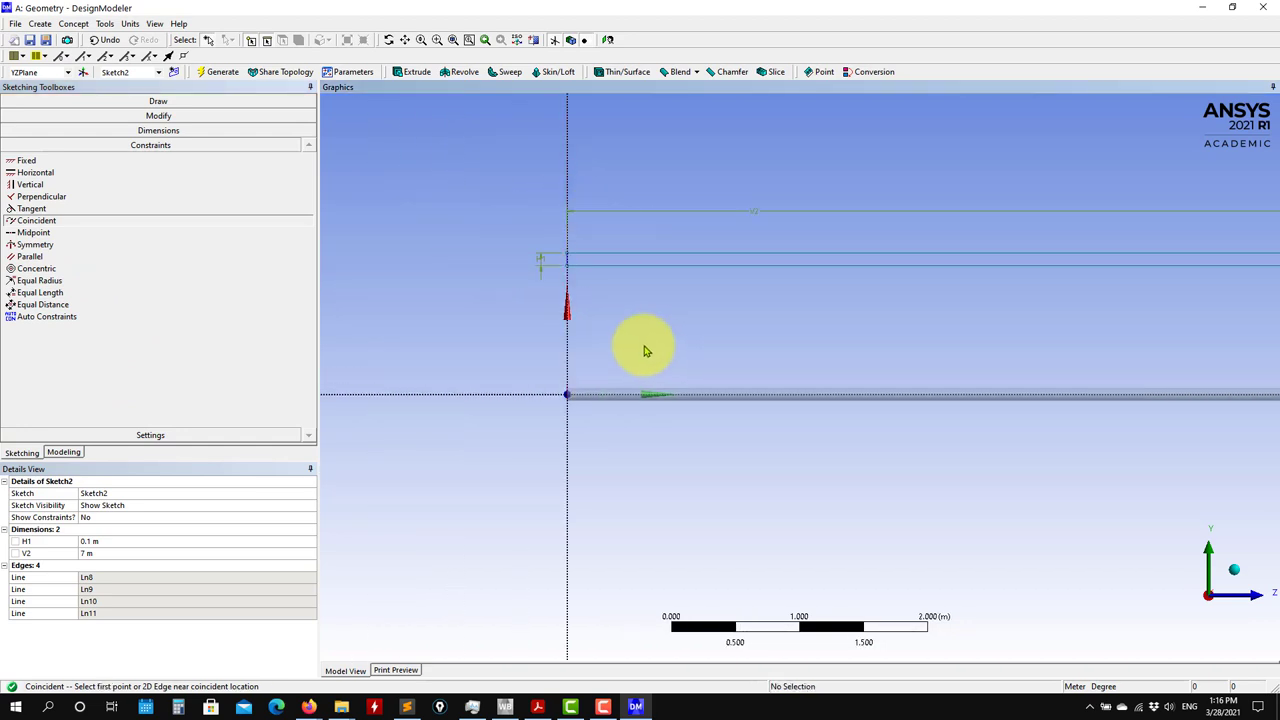
pyautogui.scroll(-2, 648, 349)
pyautogui.moveTo(654, 346)
pyautogui.keyDown('ctrl'); pyautogui.mouseDown(button='middle')
pyautogui.moveTo(751, 343)
pyautogui.moveTo(589, 347)
pyautogui.moveTo(660, 346)
pyautogui.moveTo(647, 364)
pyautogui.mouseUp(button='middle'); pyautogui.keyUp('ctrl')
pyautogui.scroll(1, 647, 364)
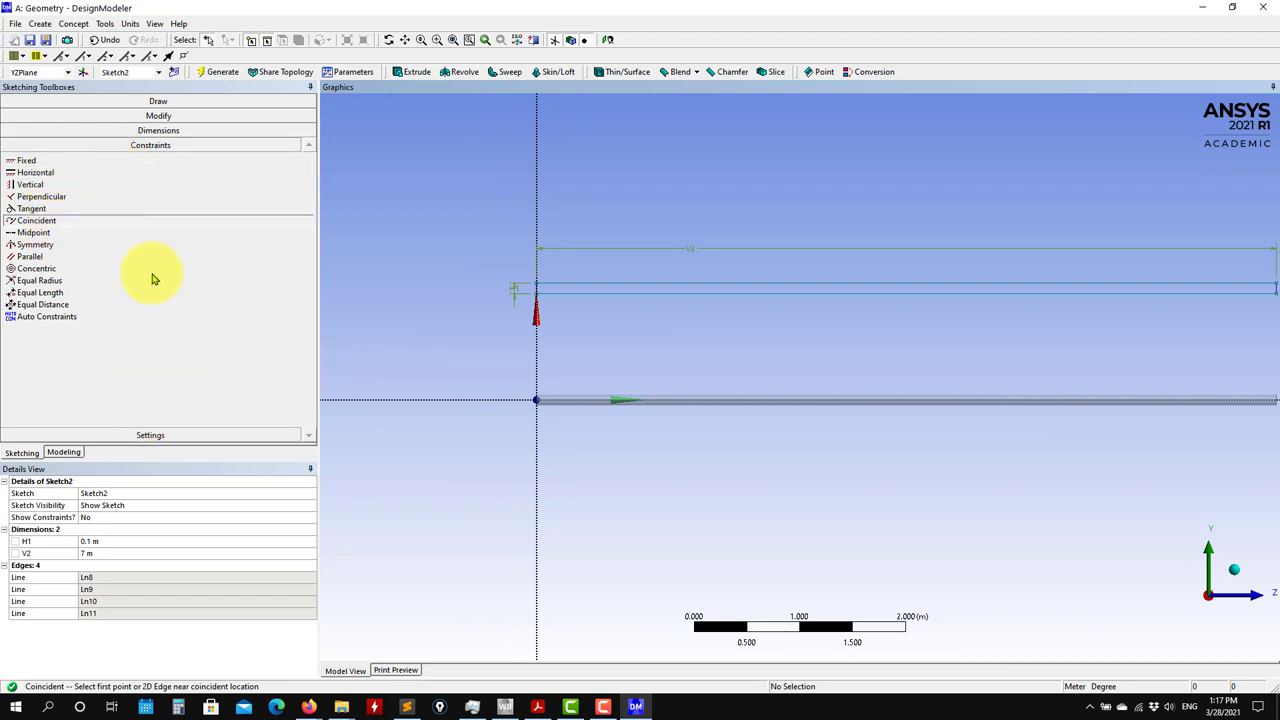
# Step: Add a Length/Distance dimension between the rectangle's lower edge and the horizontal axis and set it to 1 m
pyautogui.click(160, 131)
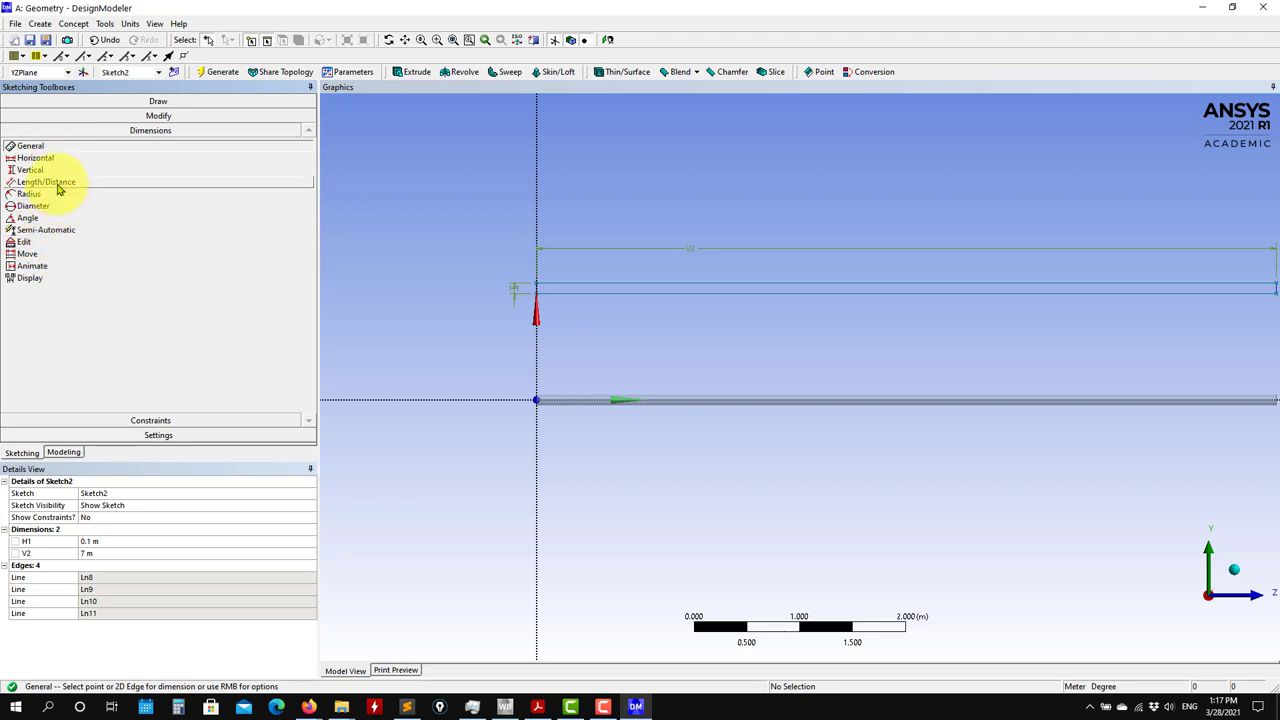
pyautogui.click(58, 185)
pyautogui.click(583, 293)
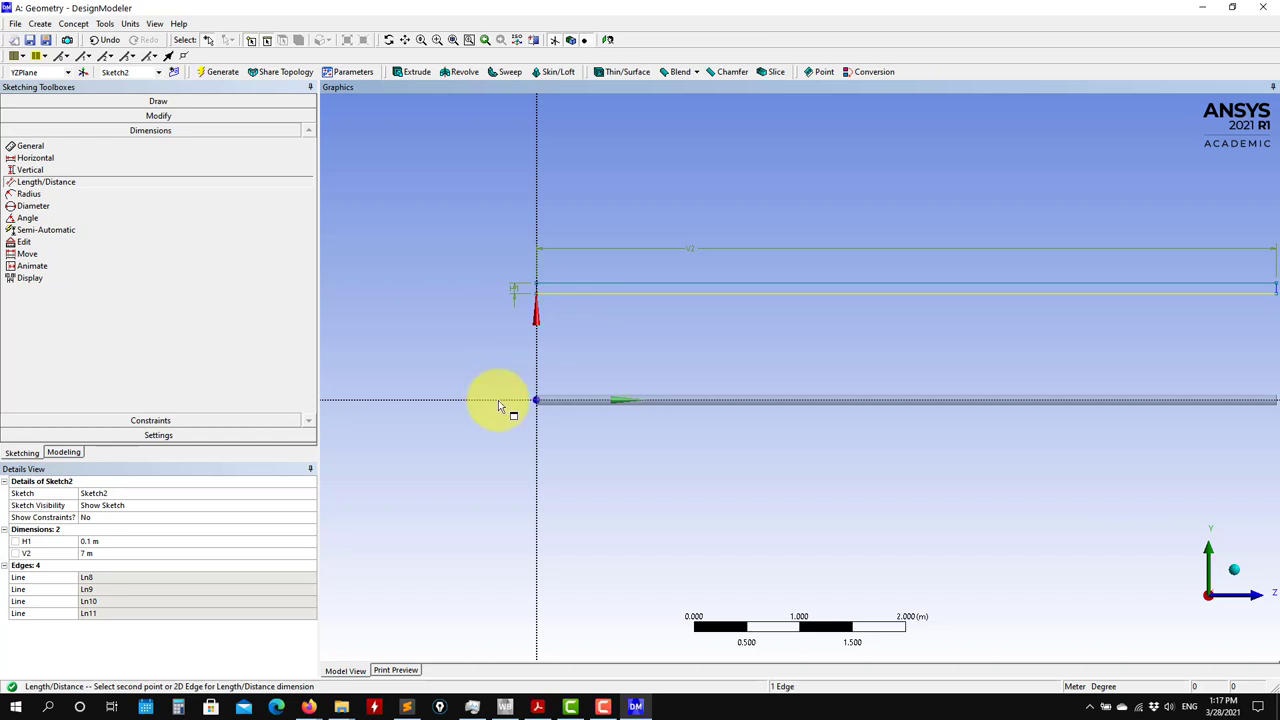
pyautogui.click(498, 402)
pyautogui.click(457, 357)
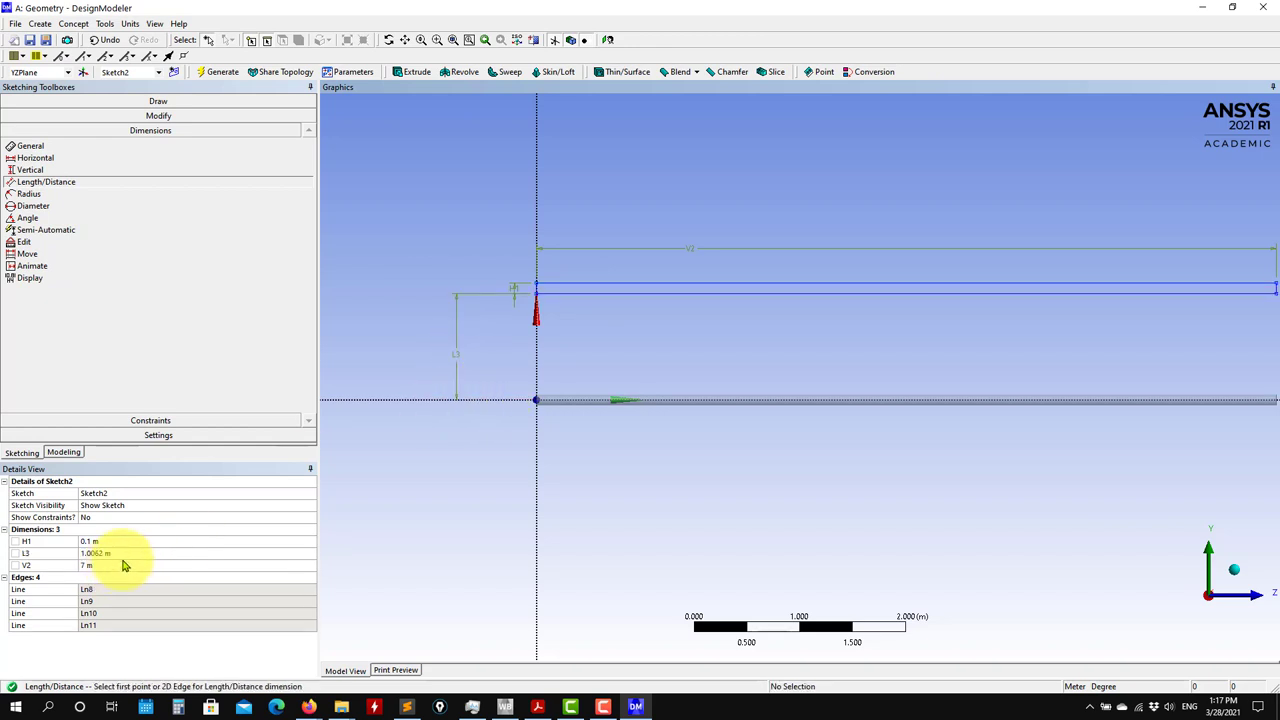
pyautogui.click(123, 555)
pyautogui.write('0')
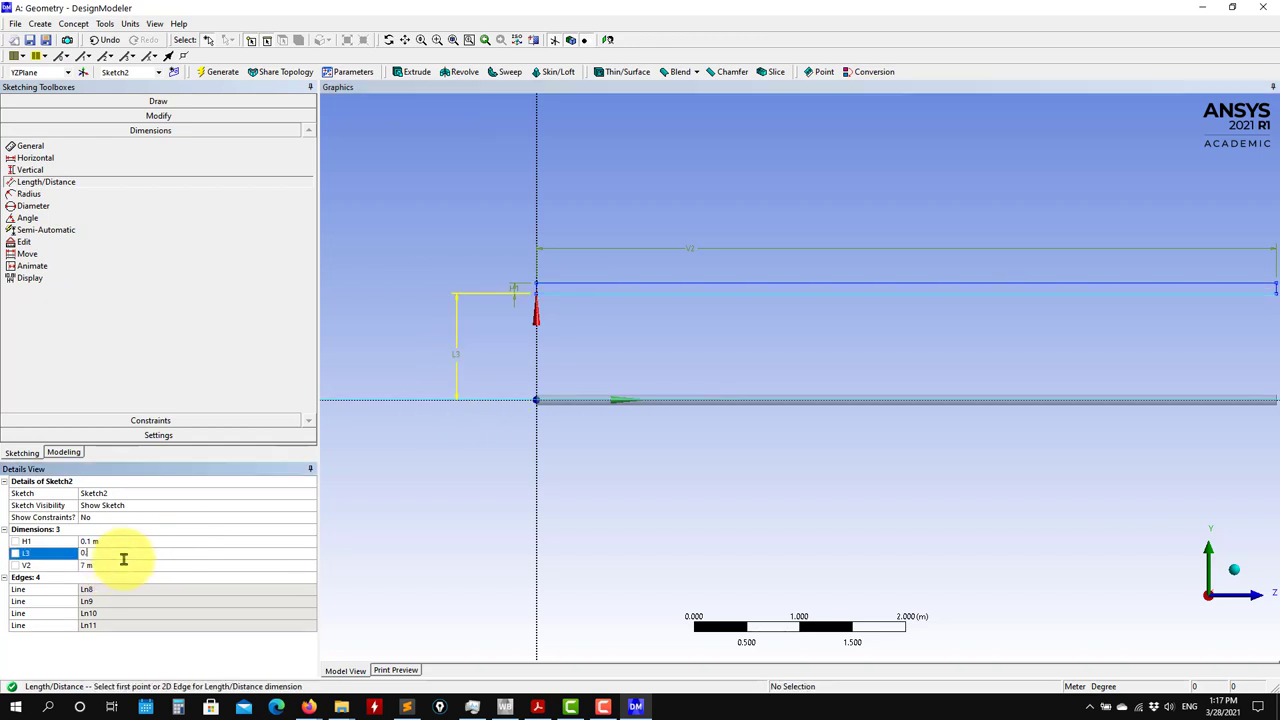
pyautogui.write('.5')
pyautogui.press('Return')
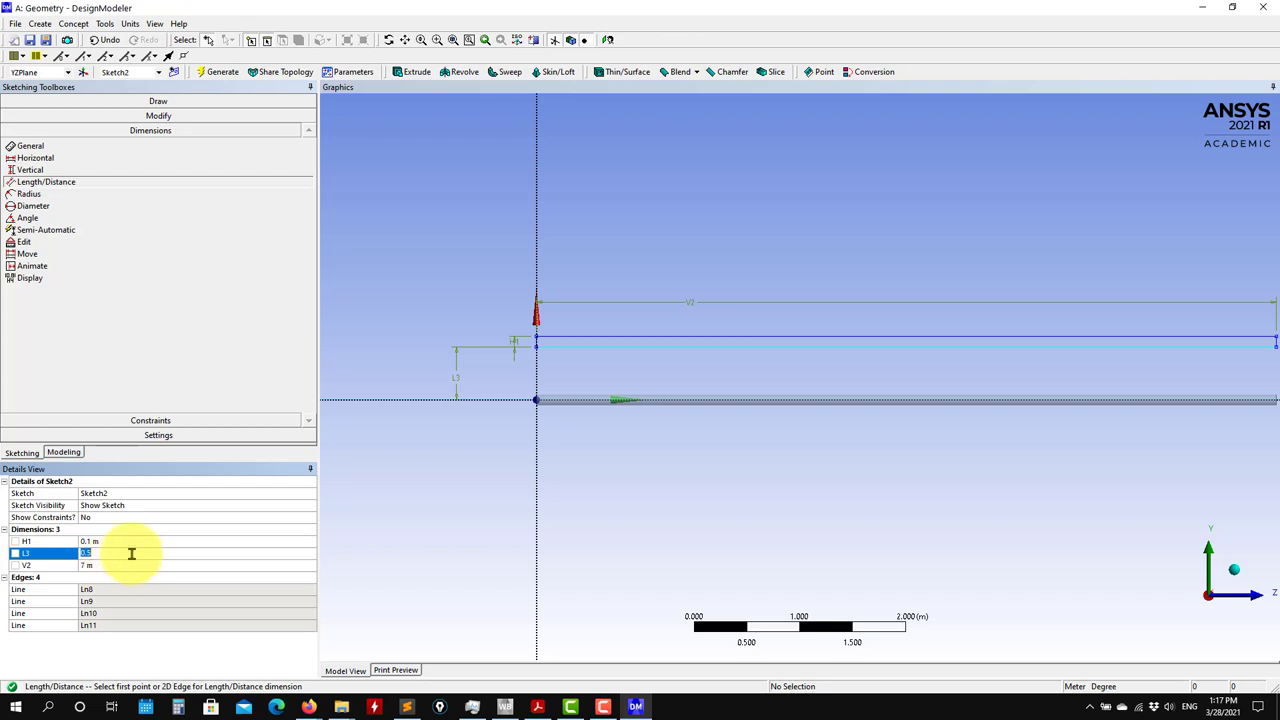
pyautogui.write('1')
pyautogui.press('Return')
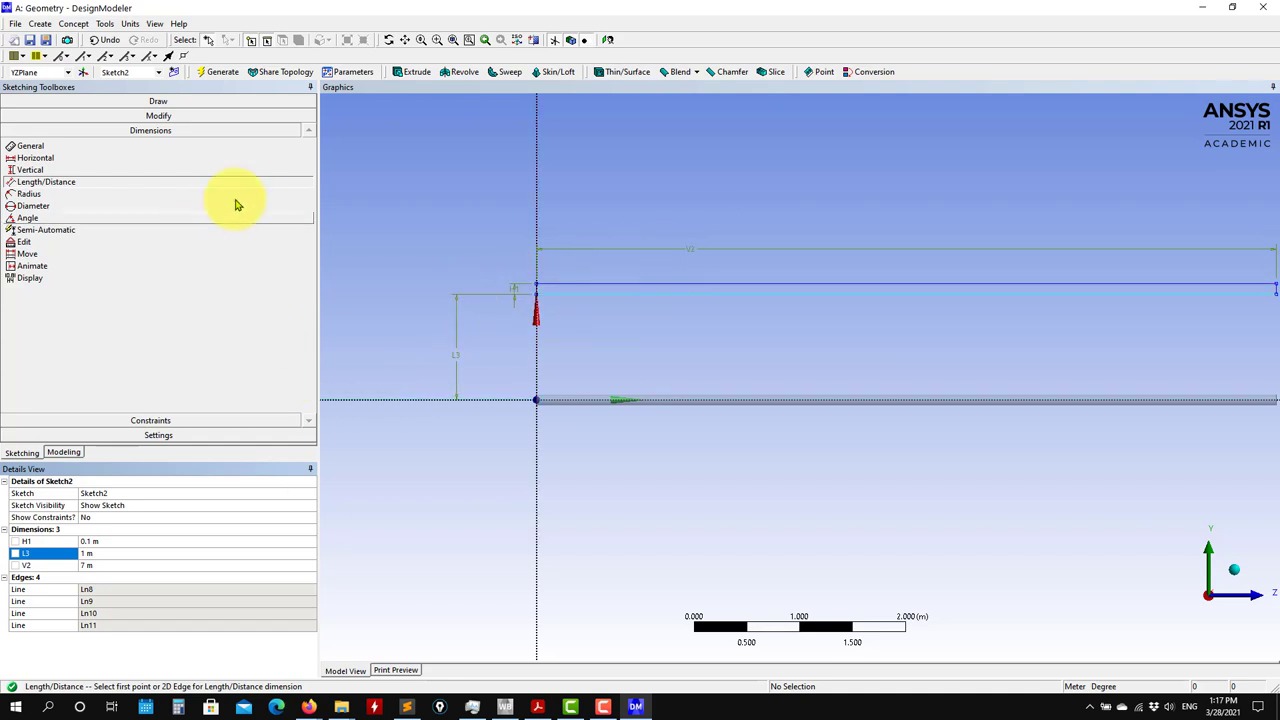
# Step: Generate a surface from the rectangle sketch with the operation set to Add Frozen
pyautogui.click(66, 453)
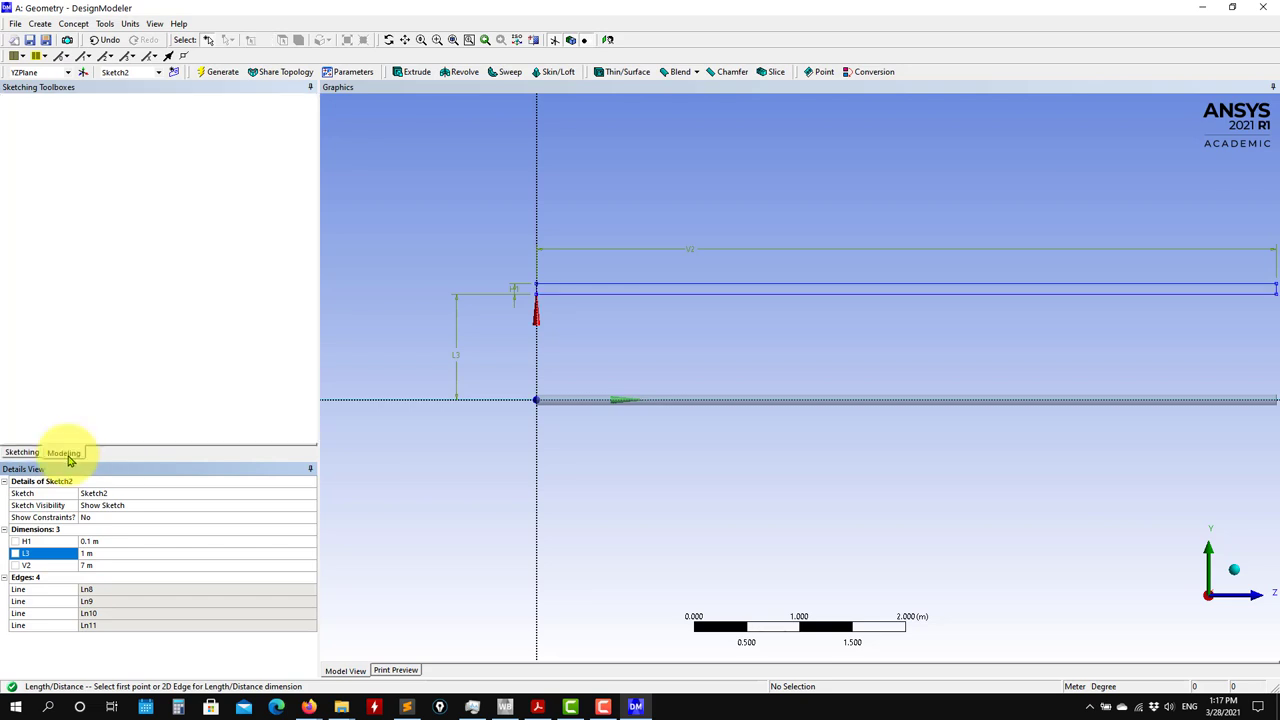
pyautogui.click(74, 23)
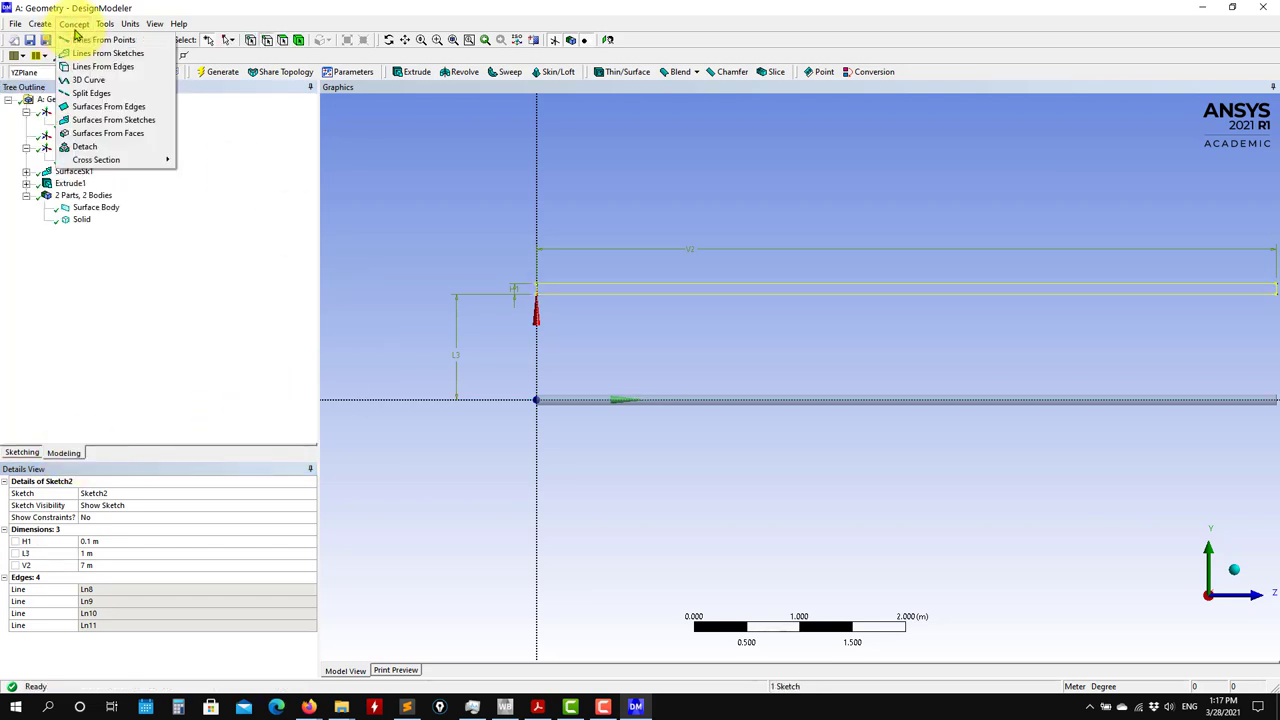
pyautogui.click(118, 120)
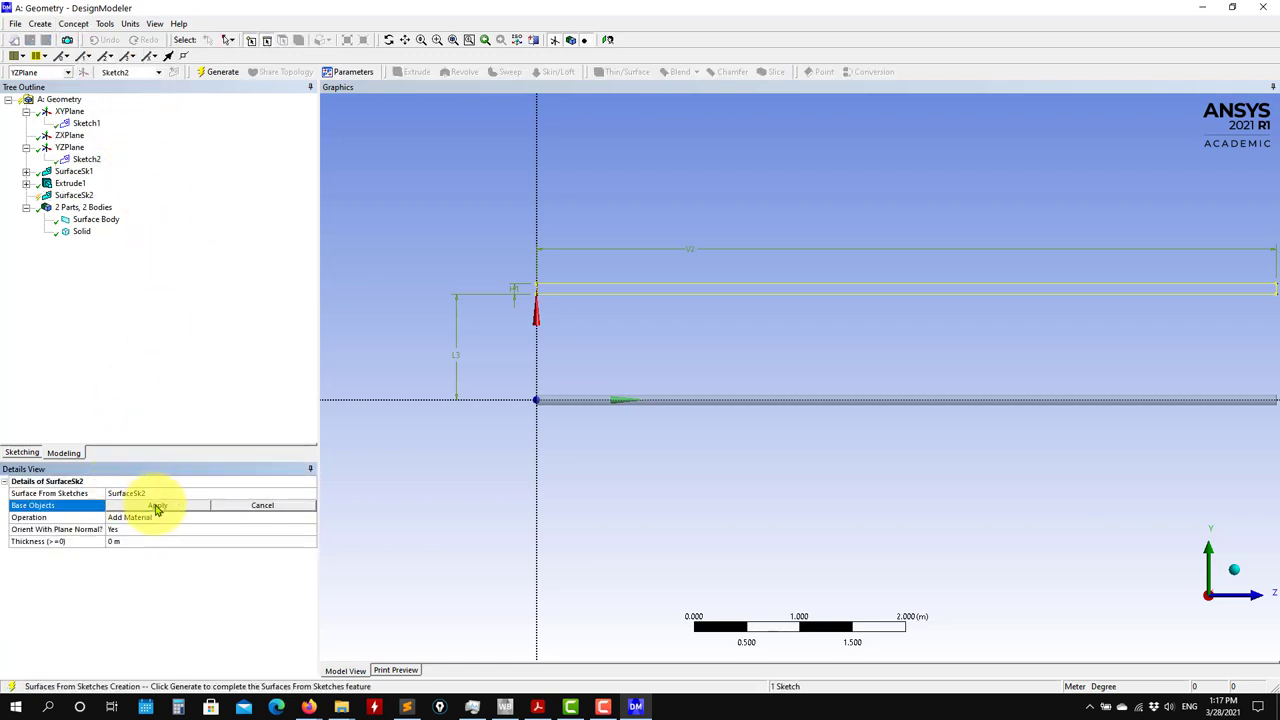
pyautogui.click(159, 520)
pyautogui.click(311, 521)
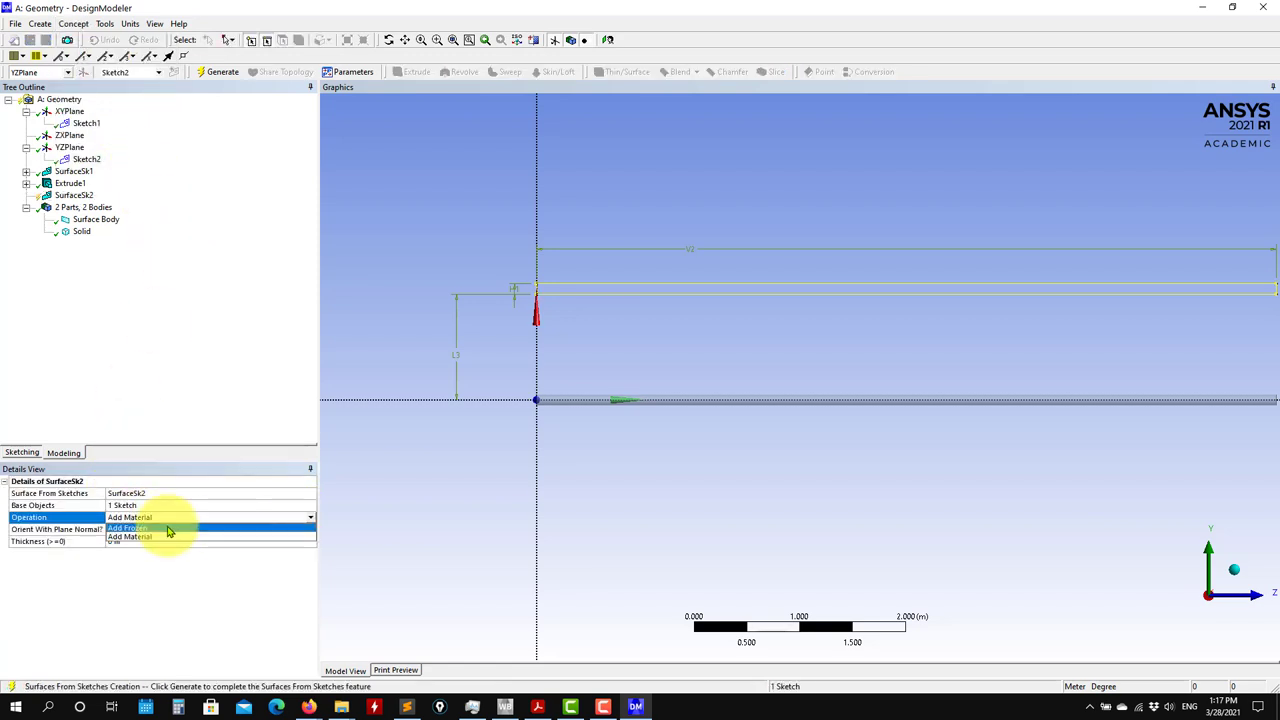
pyautogui.click(166, 530)
pyautogui.click(224, 74)
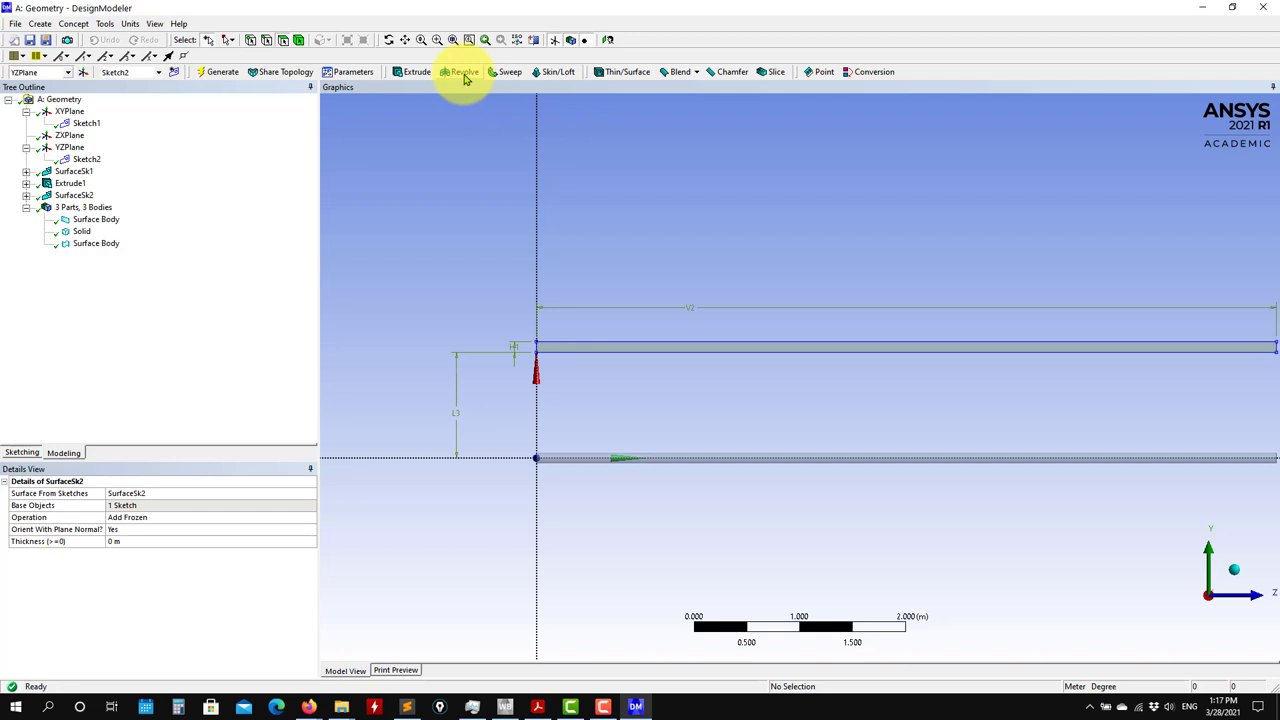
# Step: Begin a Revolve feature with the rectangular surface's face as its geometry
pyautogui.click(465, 74)
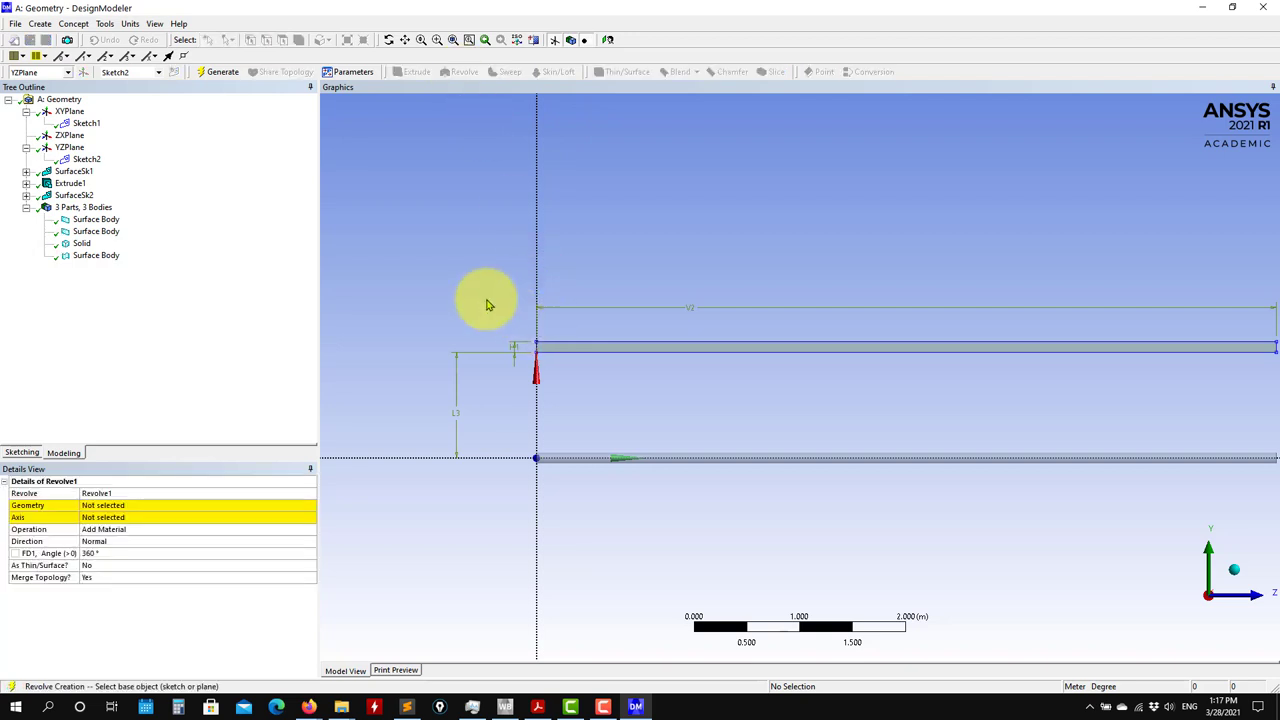
pyautogui.click(134, 506)
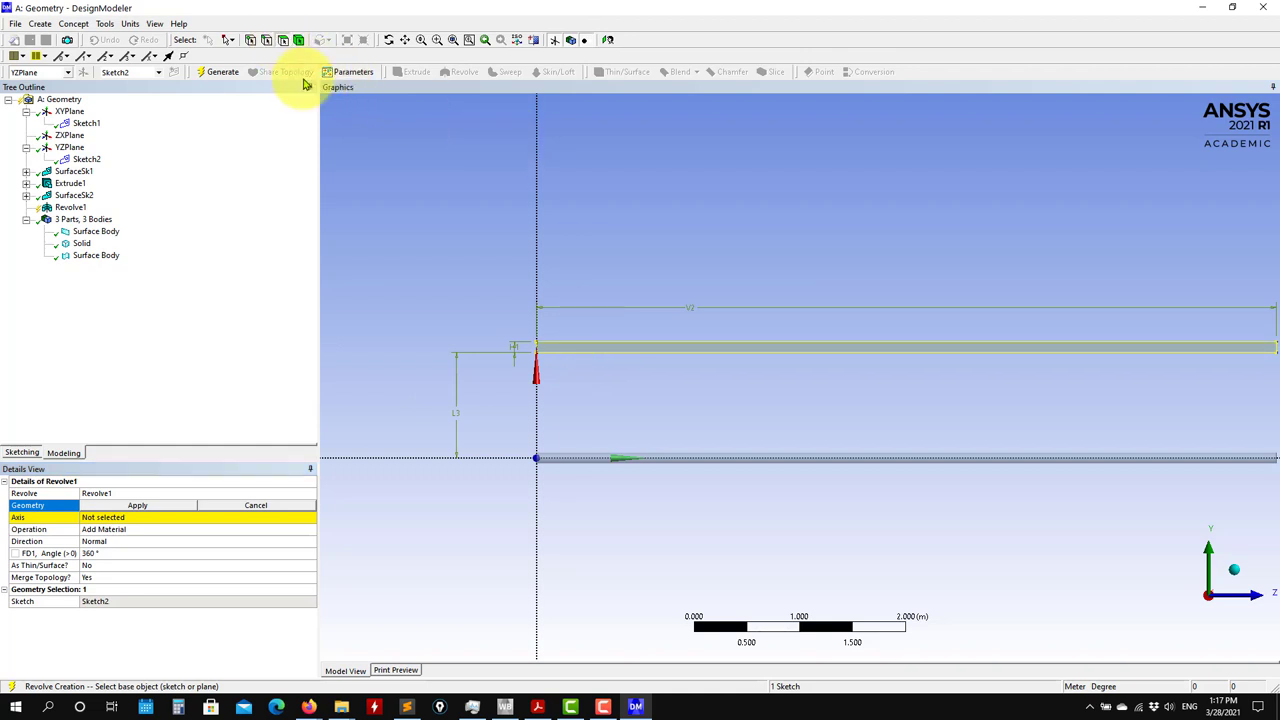
pyautogui.click(556, 348)
pyautogui.click(137, 505)
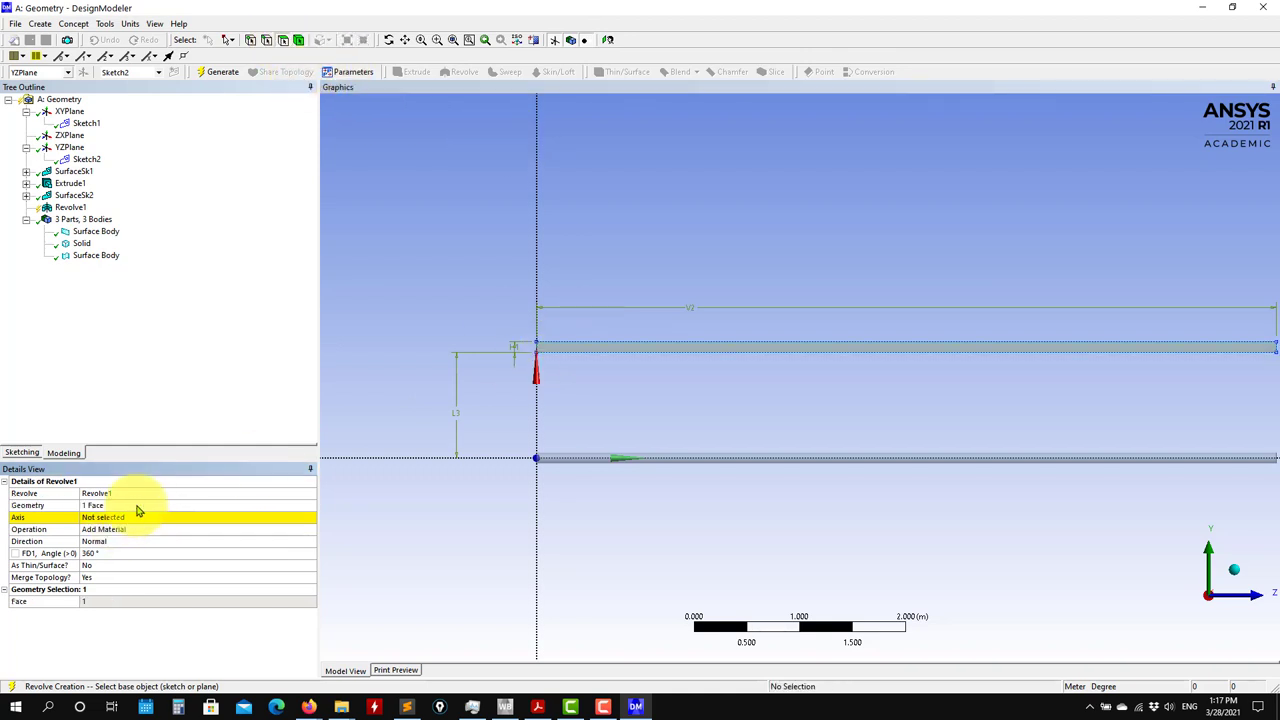
# Step: Try the rectangle's lower edge as the revolve axis and set the revolve operation to Add Frozen
pyautogui.click(127, 519)
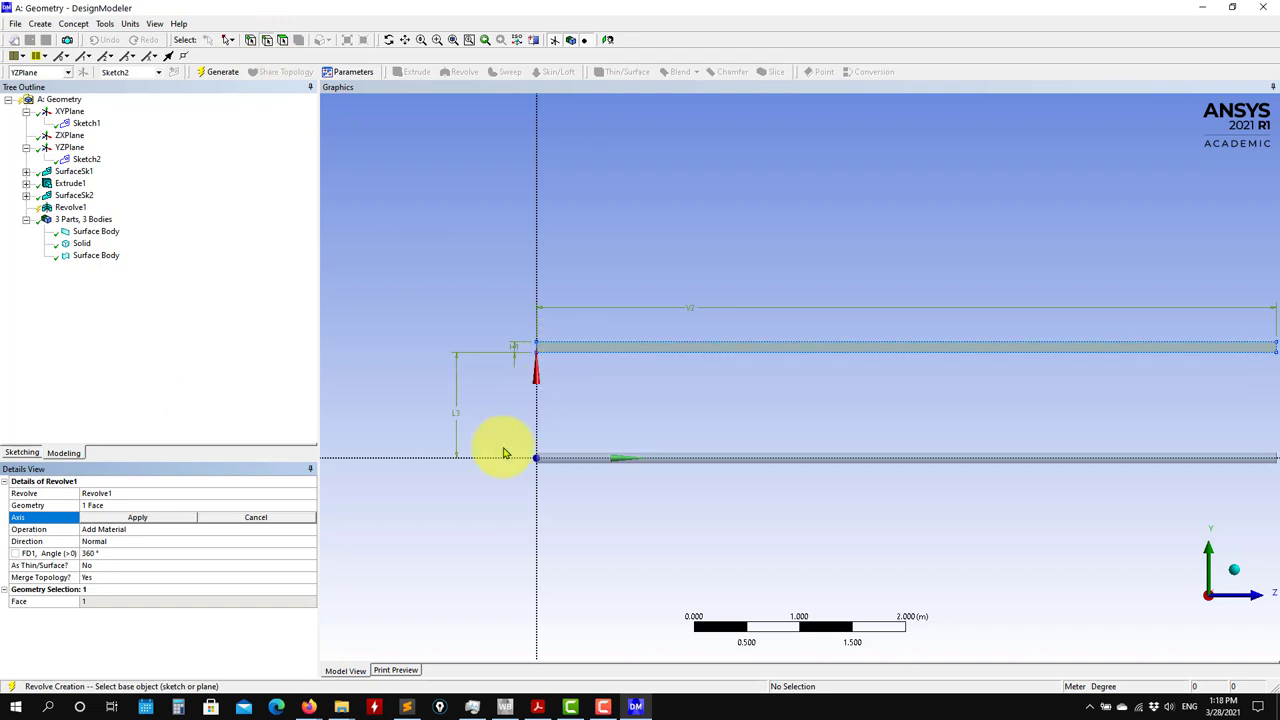
pyautogui.click(598, 358)
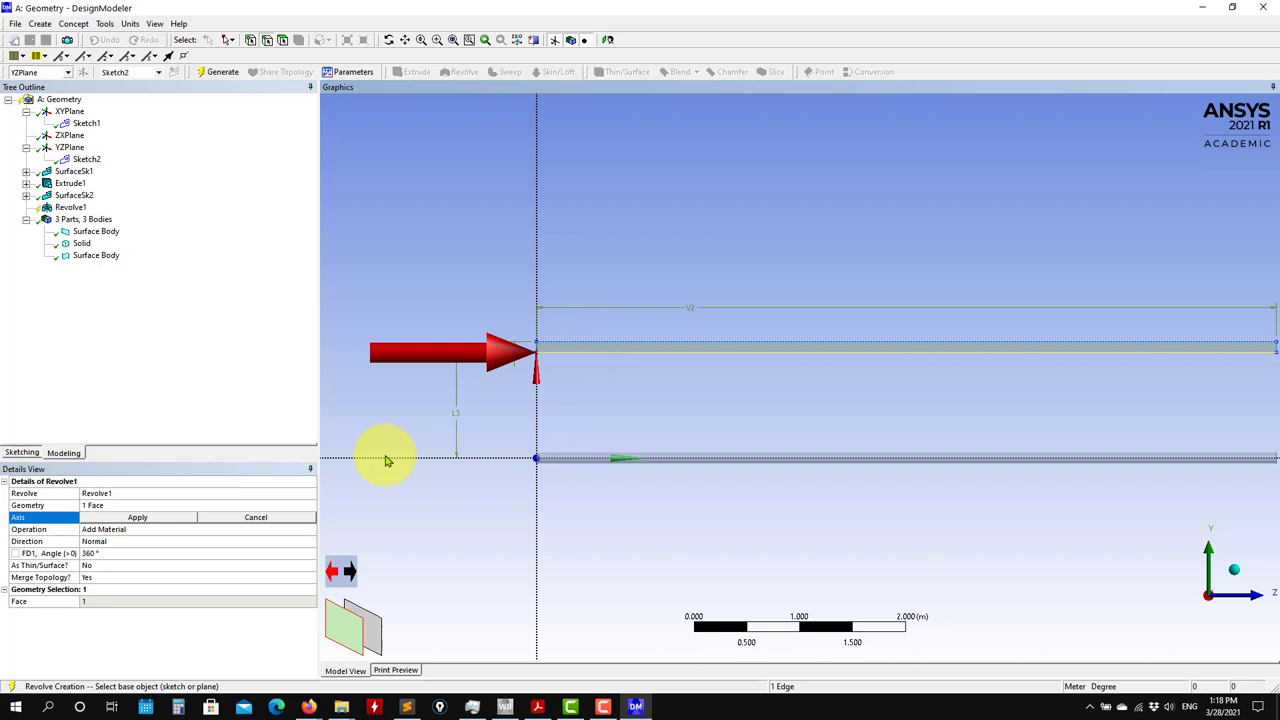
pyautogui.click(137, 530)
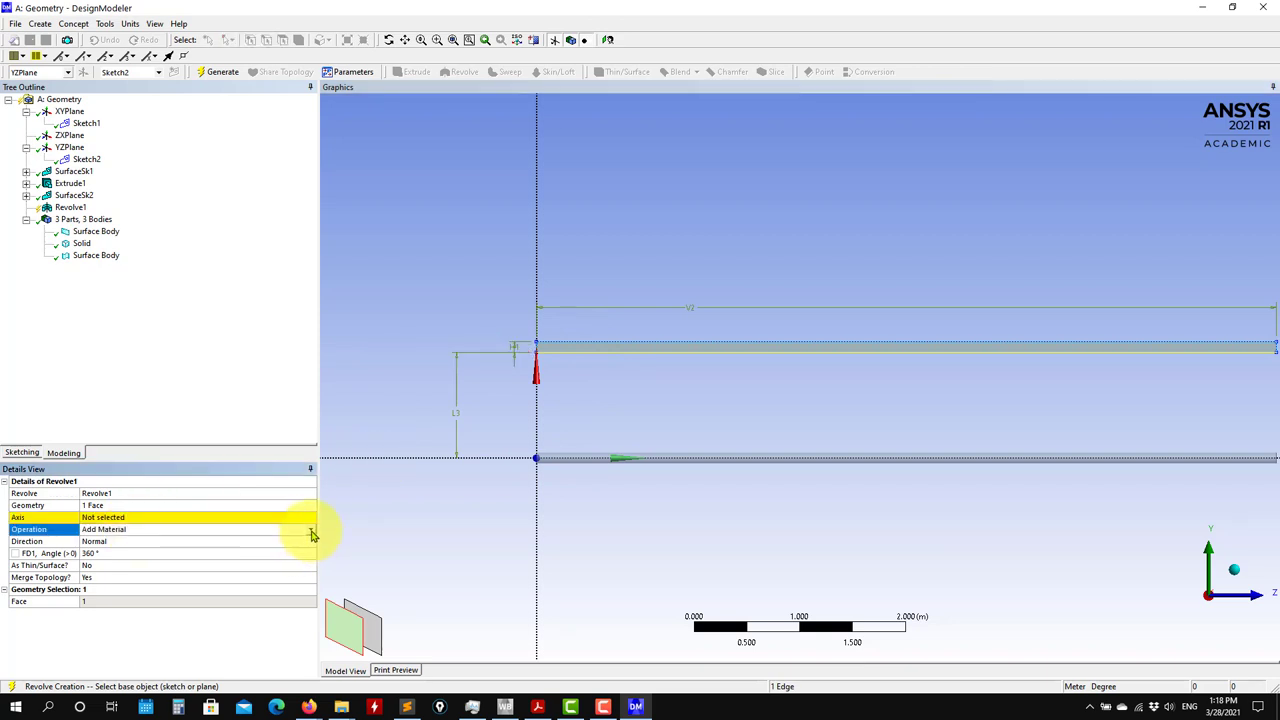
pyautogui.click(311, 535)
pyautogui.click(129, 547)
# Step: Assign the rectangle's lower long edge as the revolve axis and generate the 360° revolved body
pyautogui.click(135, 518)
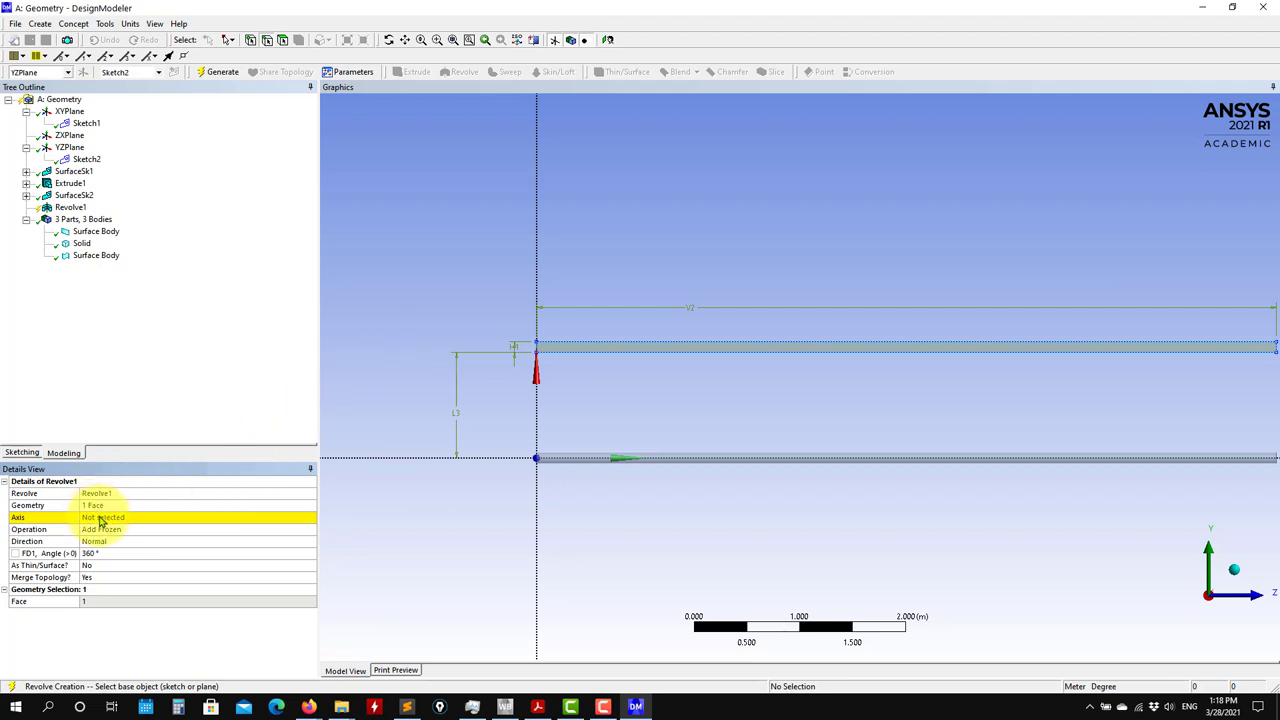
pyautogui.click(100, 520)
pyautogui.click(645, 350)
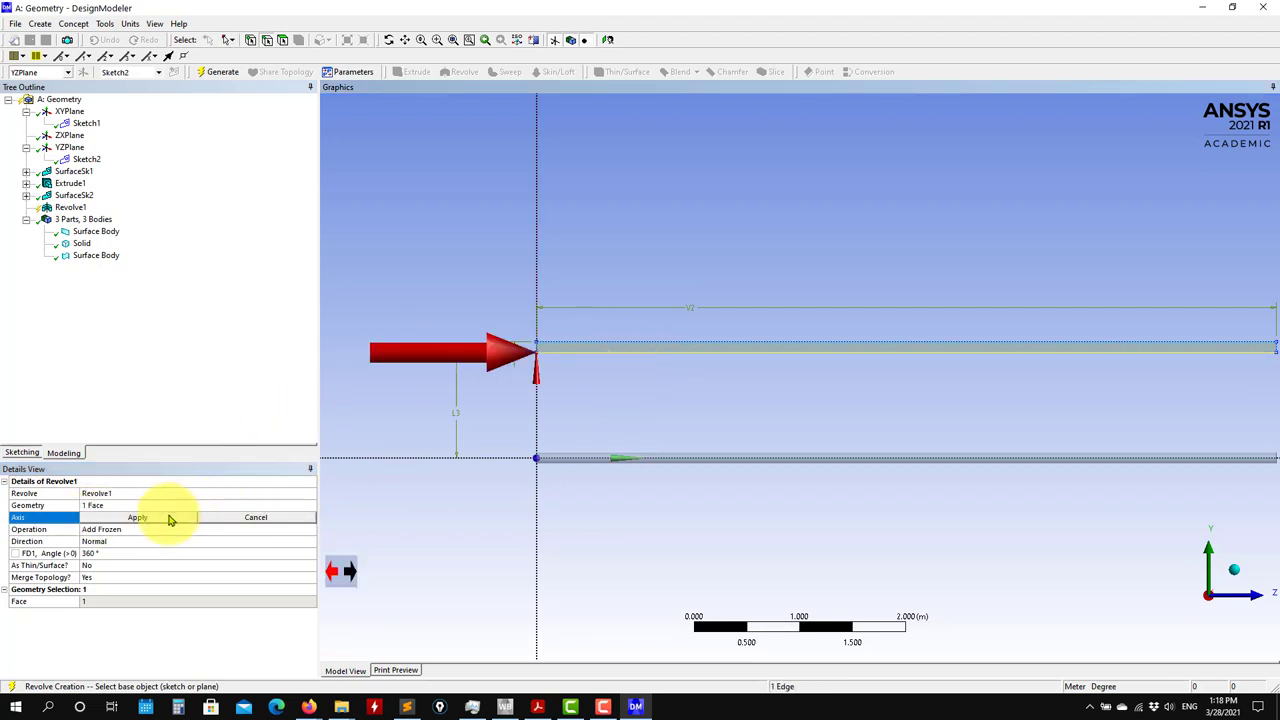
pyautogui.click(170, 518)
pyautogui.click(222, 72)
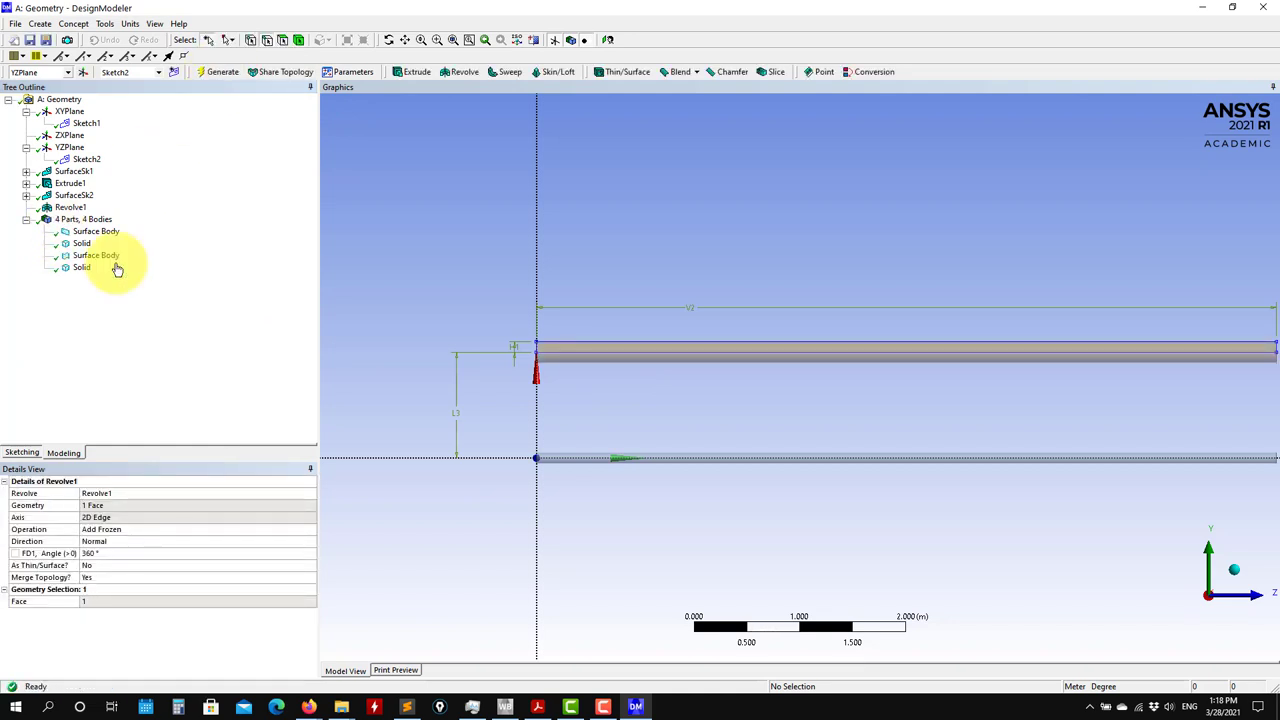
# Step: Examine the end of the revolved cylinder beside the extruded pipe and check the length of its lengthwise edge
pyautogui.moveTo(525, 399); pyautogui.dragTo(691, 425, button='middle')
pyautogui.scroll(5, 808, 434)
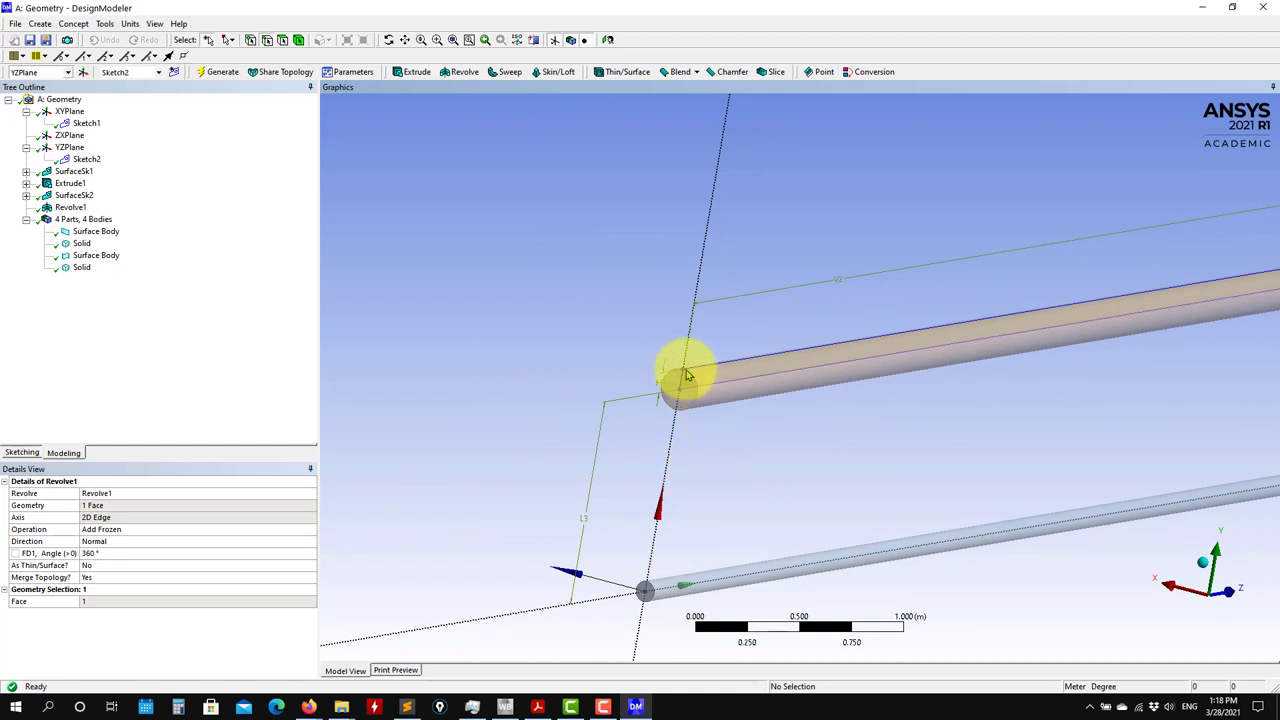
pyautogui.click(282, 40)
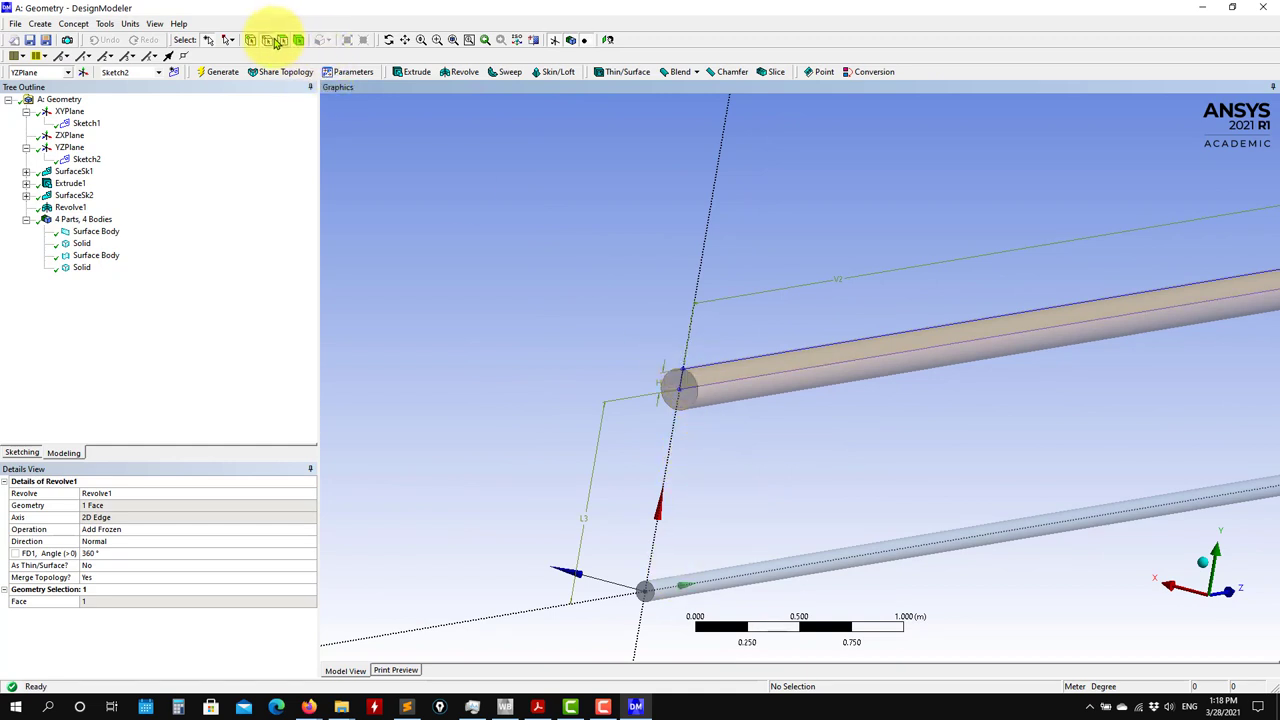
pyautogui.click(694, 386)
pyautogui.scroll(1, 700, 426)
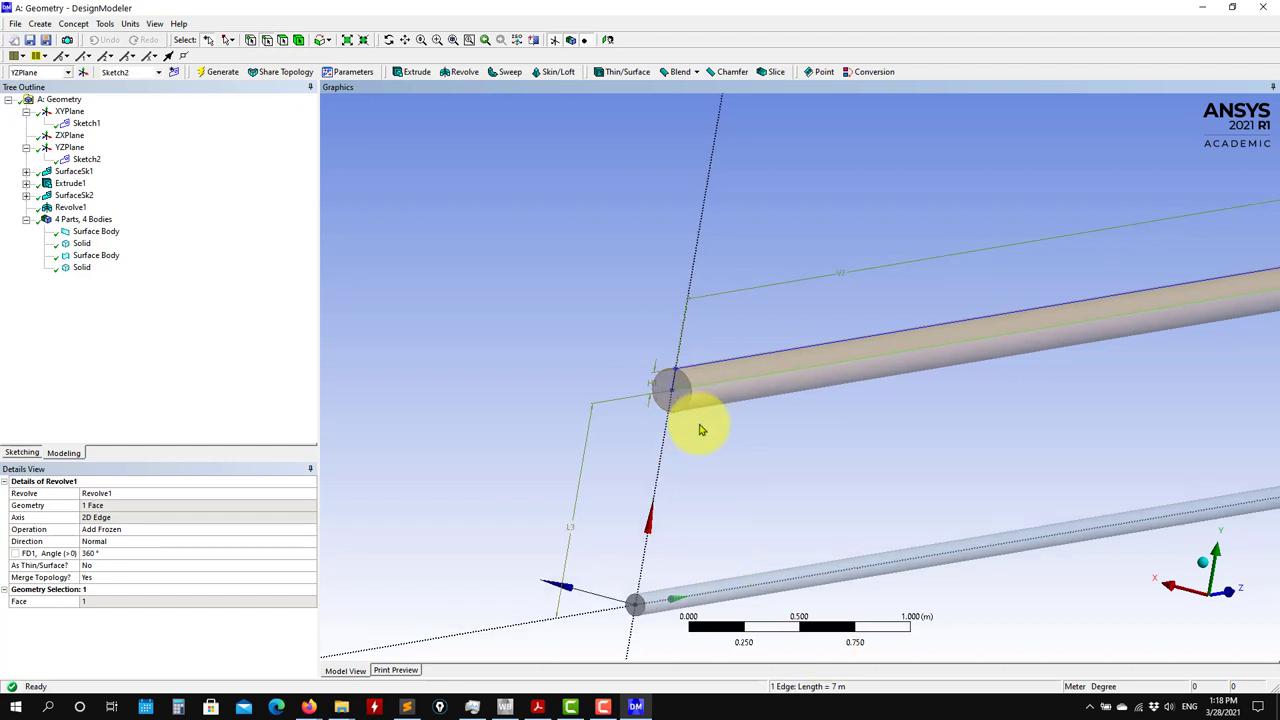
# Step: Check the length of the circular edge at the revolved cylinder's end
pyautogui.scroll(1, 672, 426)
pyautogui.click(671, 418)
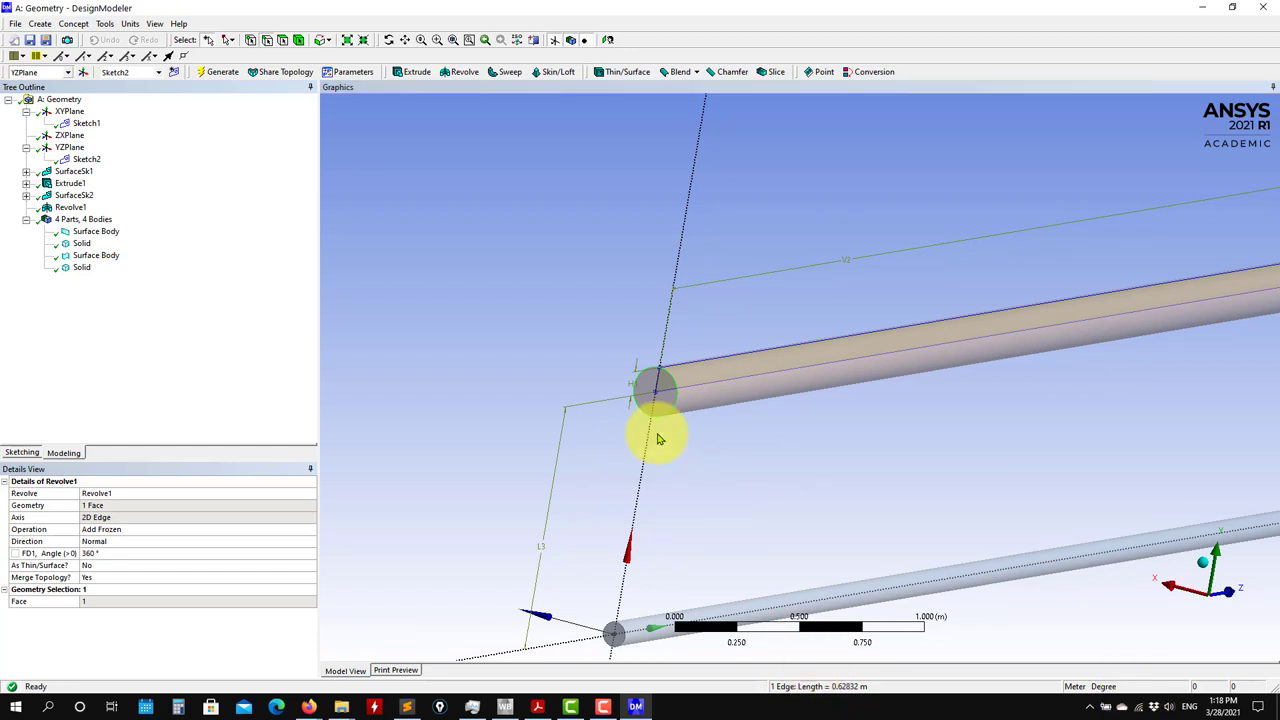
pyautogui.scroll(2, 671, 429)
pyautogui.scroll(-1, 668, 474)
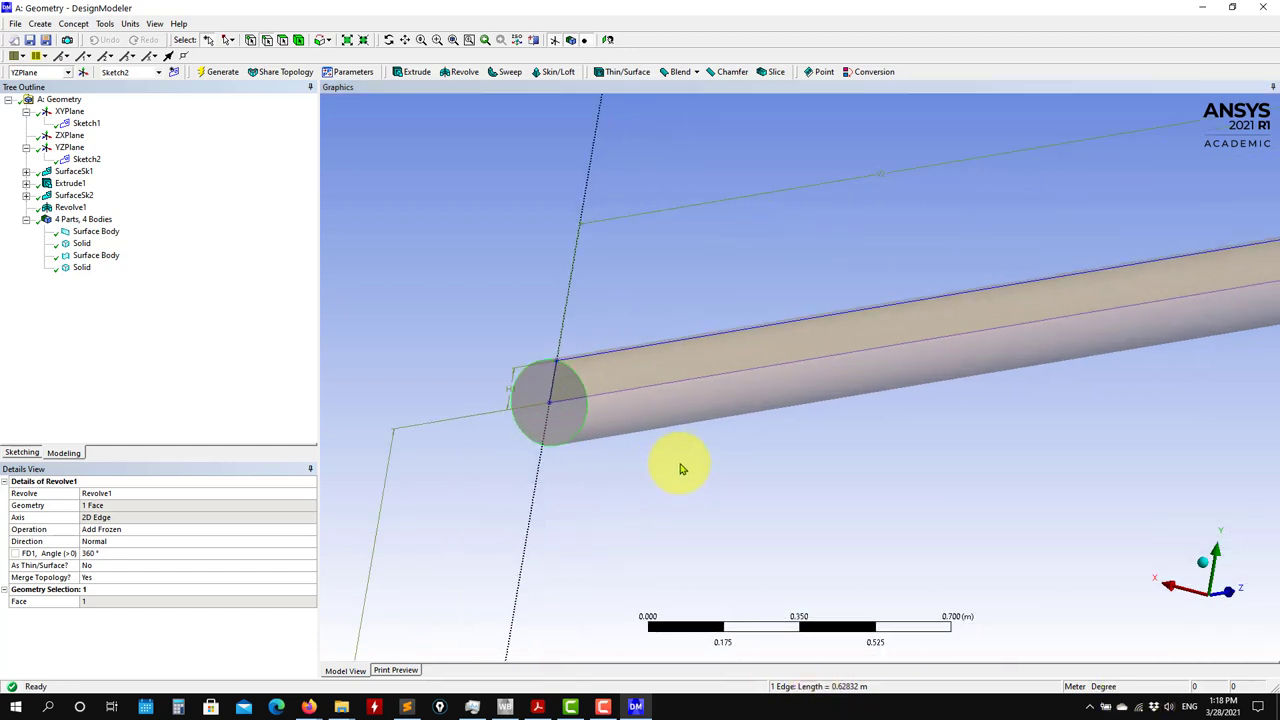
# Step: Set the H1 height dimension of the revolved rectangle's sketch to 0.05 m and regenerate the model
pyautogui.click(86, 160)
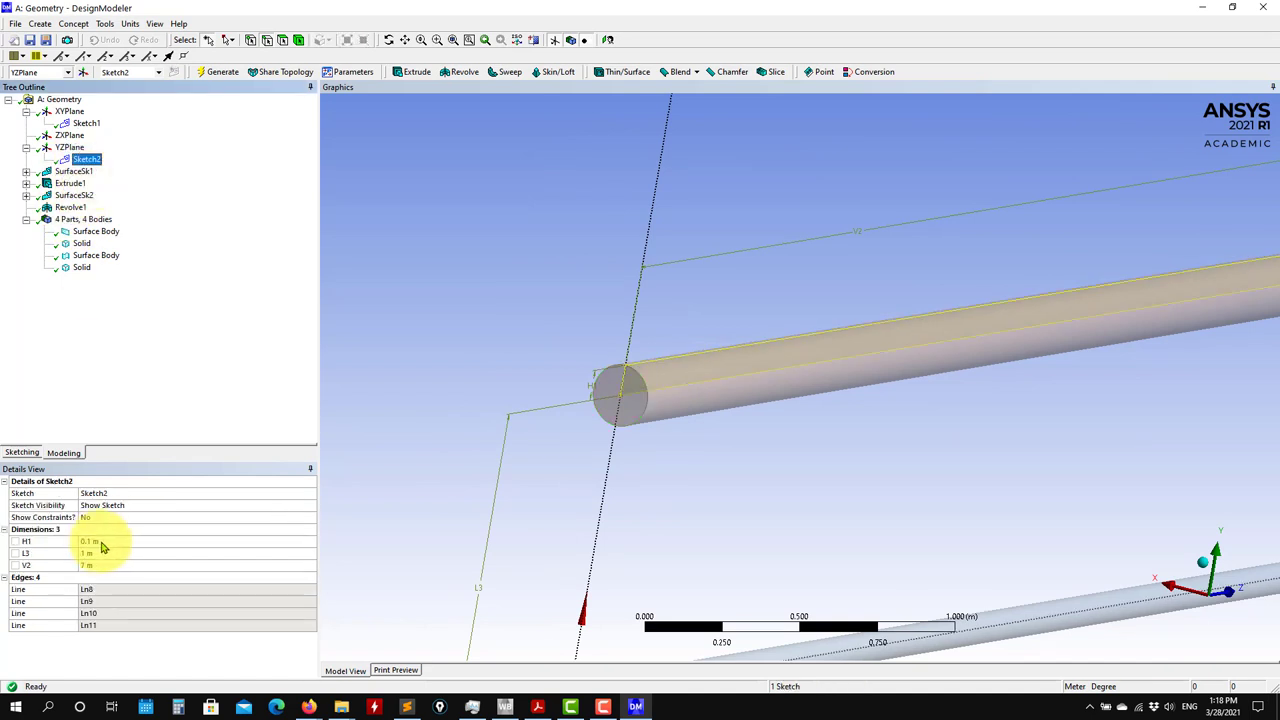
pyautogui.click(106, 542)
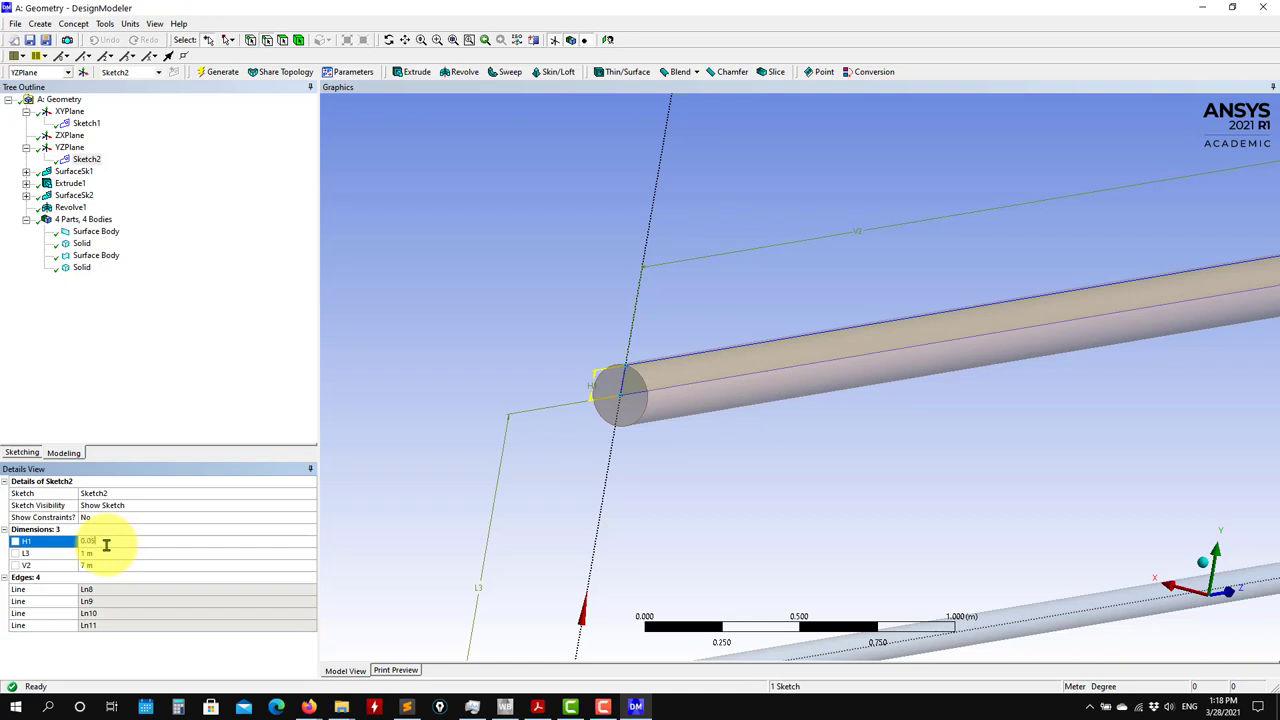
pyautogui.press('Return')
pyautogui.click(210, 74)
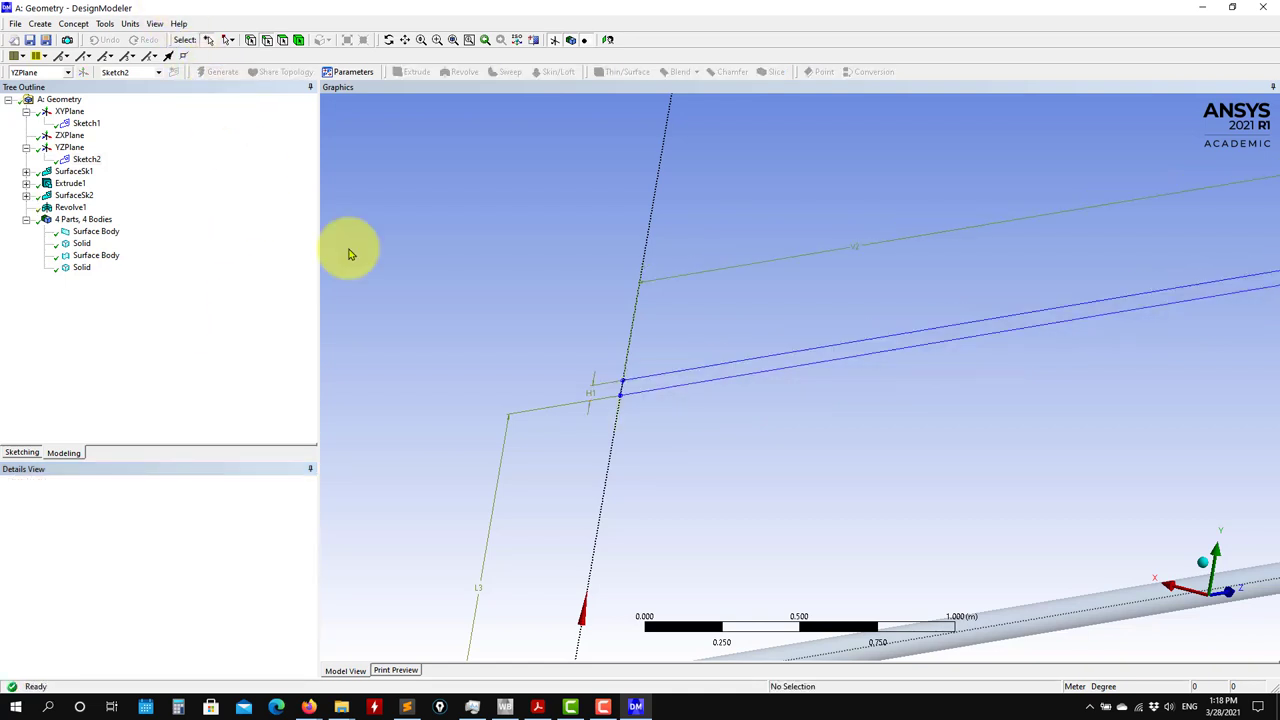
# Step: Compare the resized revolved pipe with the extruded pipe along their full length
pyautogui.keyDown('ctrl'); pyautogui.moveTo(723, 523); pyautogui.dragTo(573, 455, button='middle'); pyautogui.keyUp('ctrl')
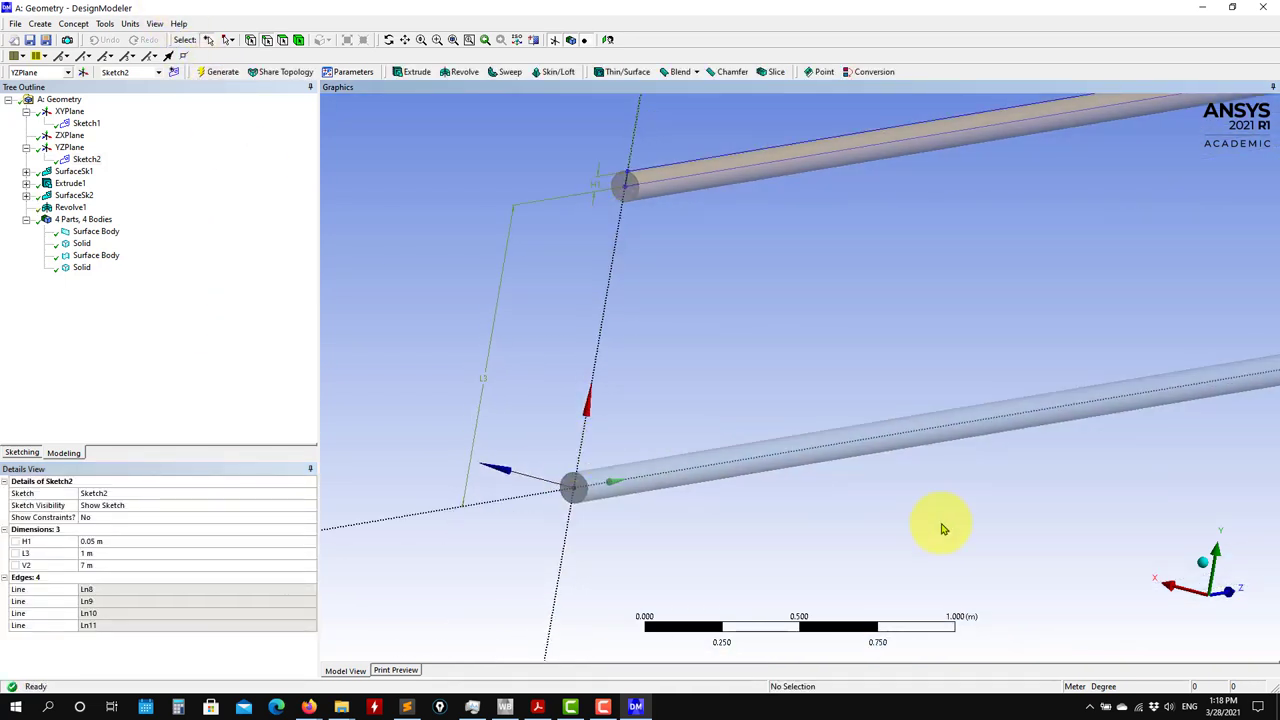
pyautogui.moveTo(943, 523); pyautogui.dragTo(777, 520, button='middle')
pyautogui.scroll(3, 783, 518)
pyautogui.scroll(-5, 785, 516)
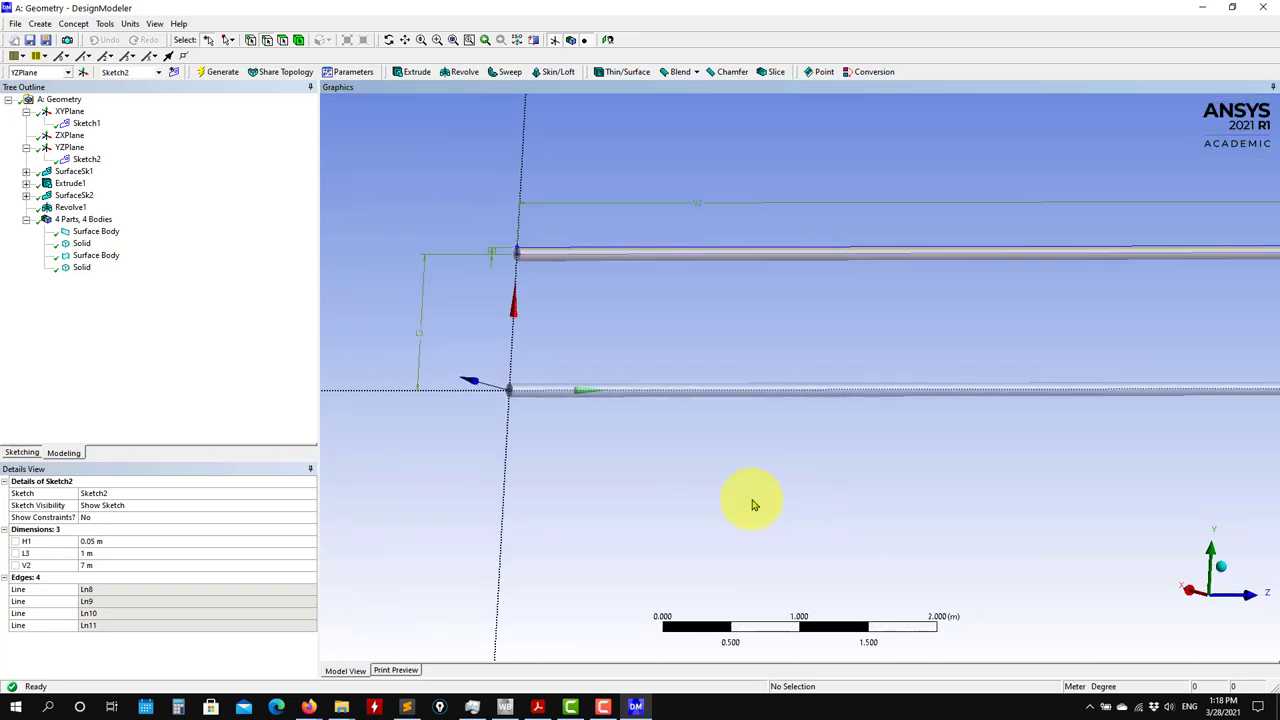
pyautogui.moveTo(754, 505); pyautogui.dragTo(690, 470, button='middle')
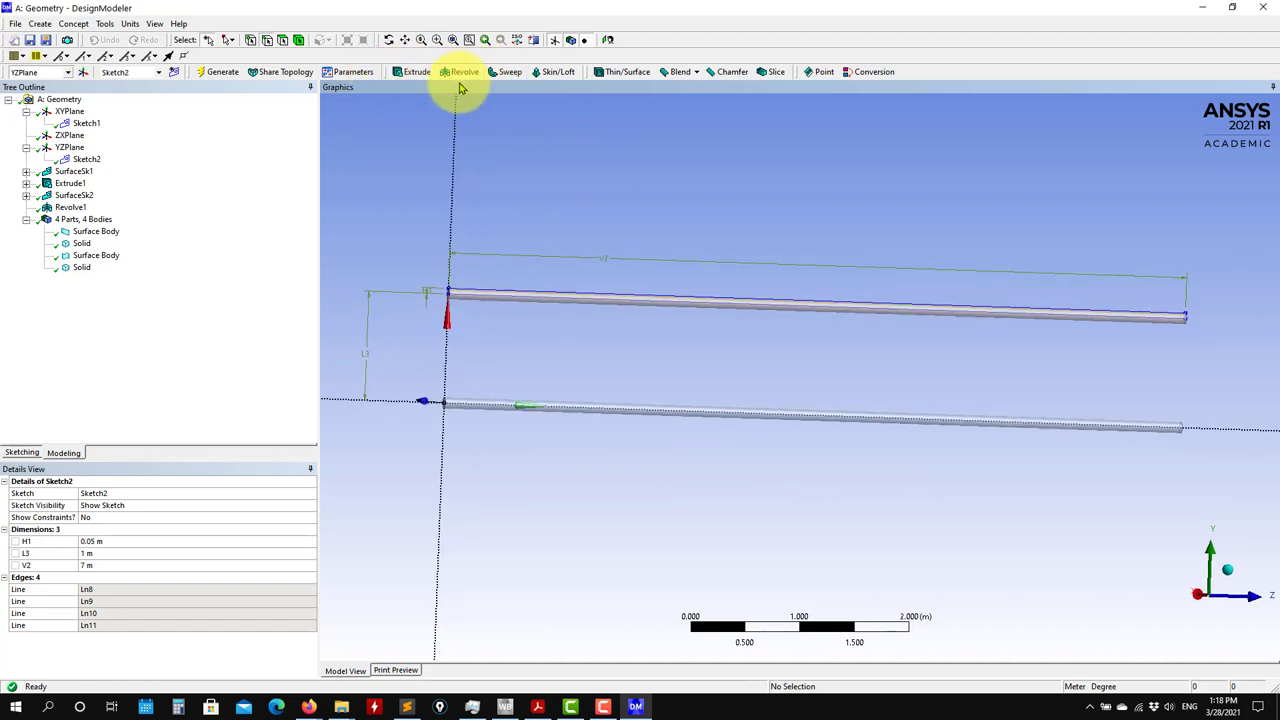
pyautogui.moveTo(814, 506); pyautogui.dragTo(751, 551, button='middle')
# Step: Inspect the surface and solid bodies of the extruded and revolved pipes one by one
pyautogui.click(84, 256)
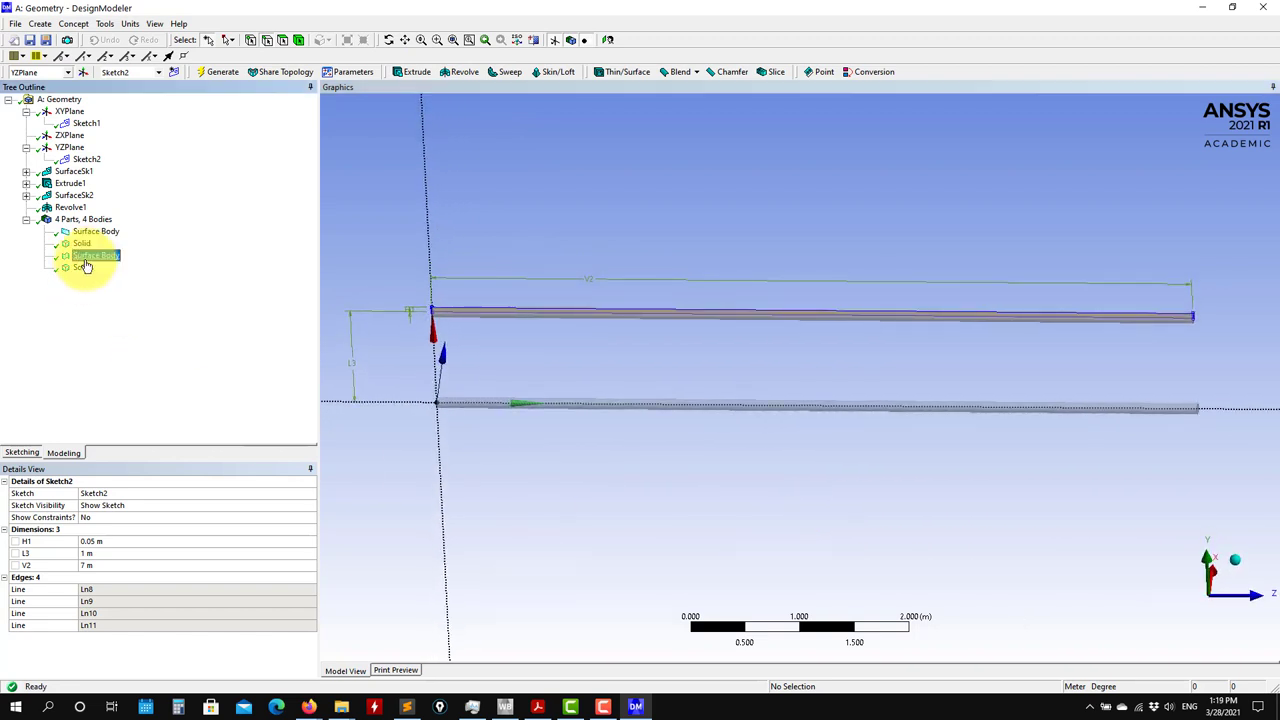
pyautogui.click(80, 268)
pyautogui.click(84, 243)
pyautogui.click(101, 233)
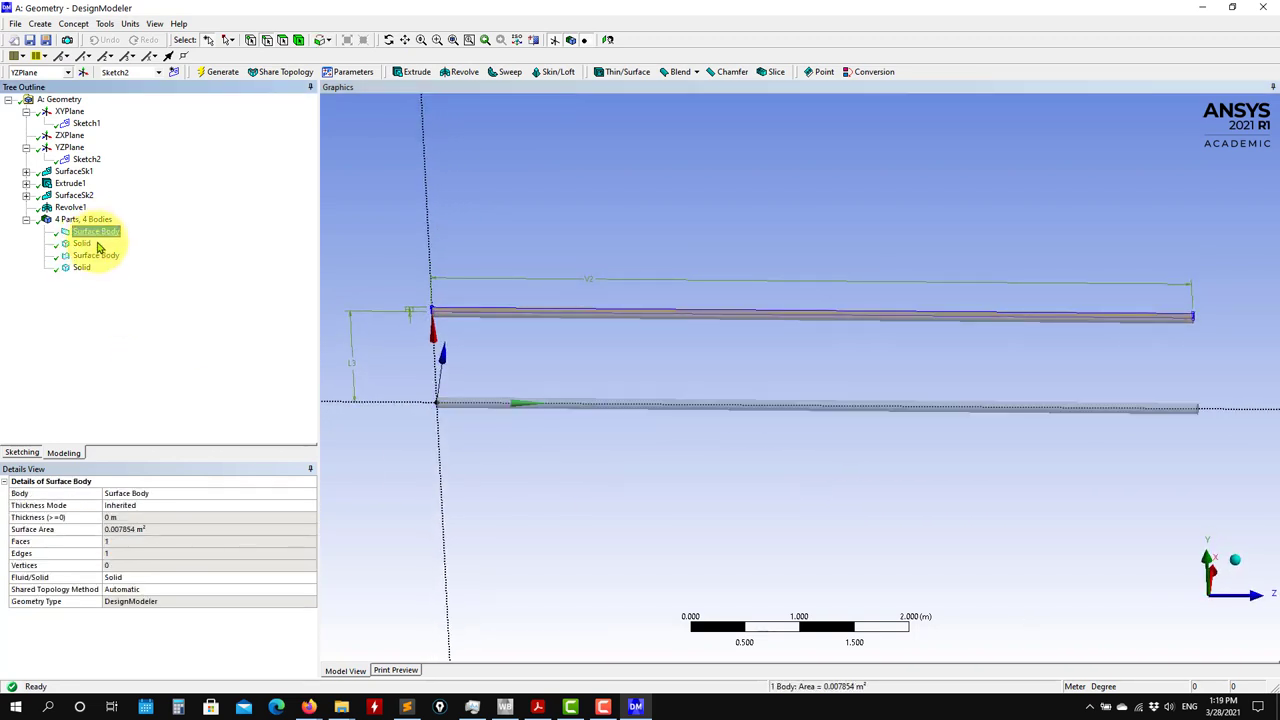
pyautogui.click(97, 256)
pyautogui.click(90, 232)
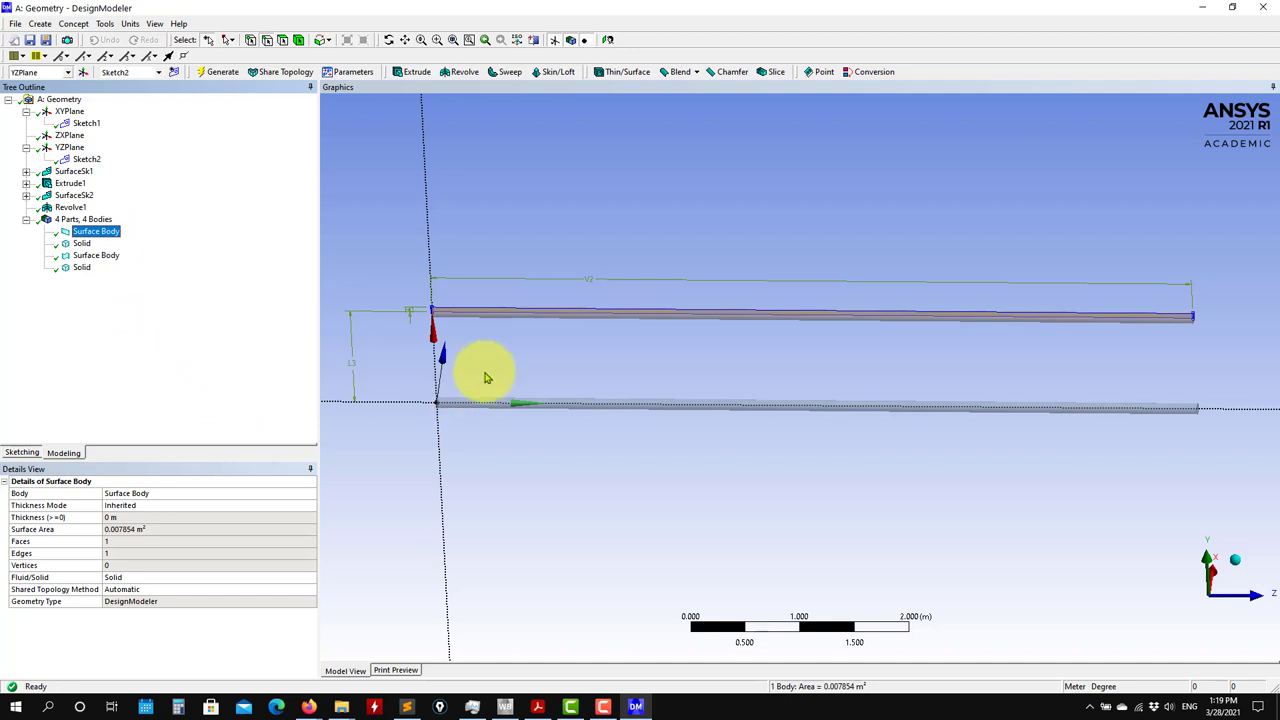
pyautogui.moveTo(495, 228)
pyautogui.mouseDown(button='middle')
pyautogui.moveTo(551, 206)
pyautogui.moveTo(515, 192)
pyautogui.mouseUp(button='middle')
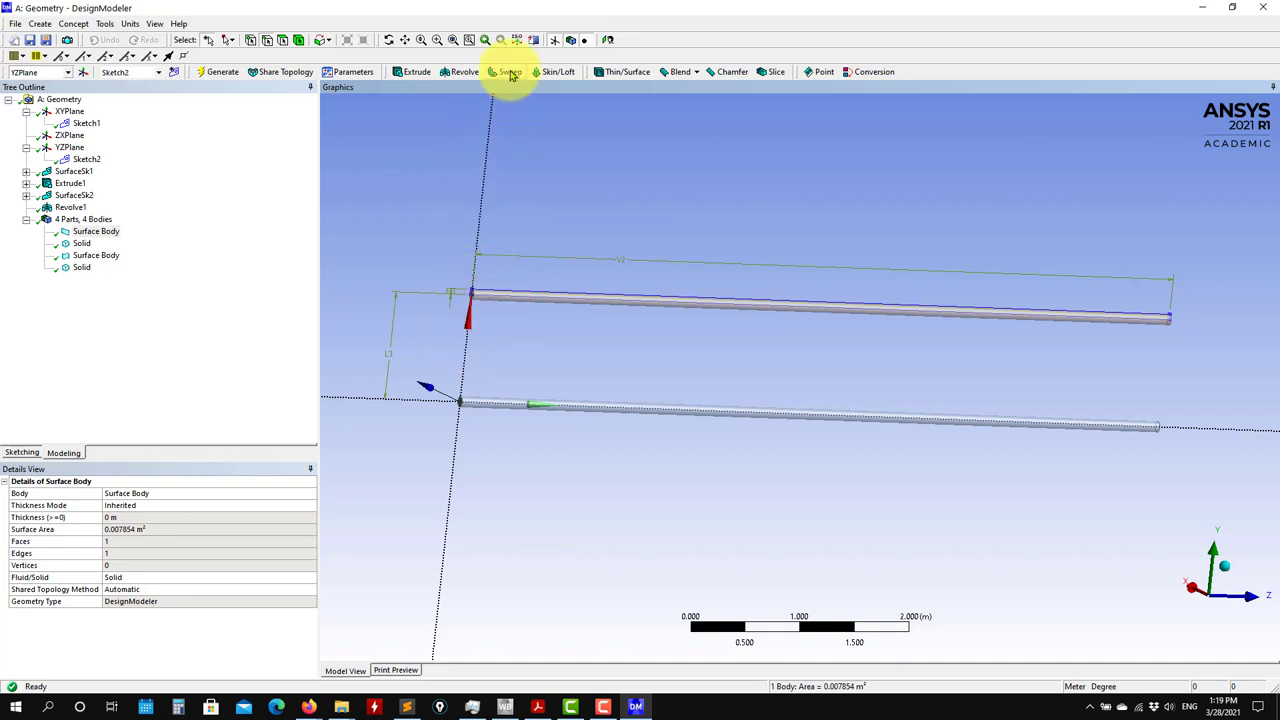
pyautogui.moveTo(534, 257); pyautogui.dragTo(1262, 617, button='middle')
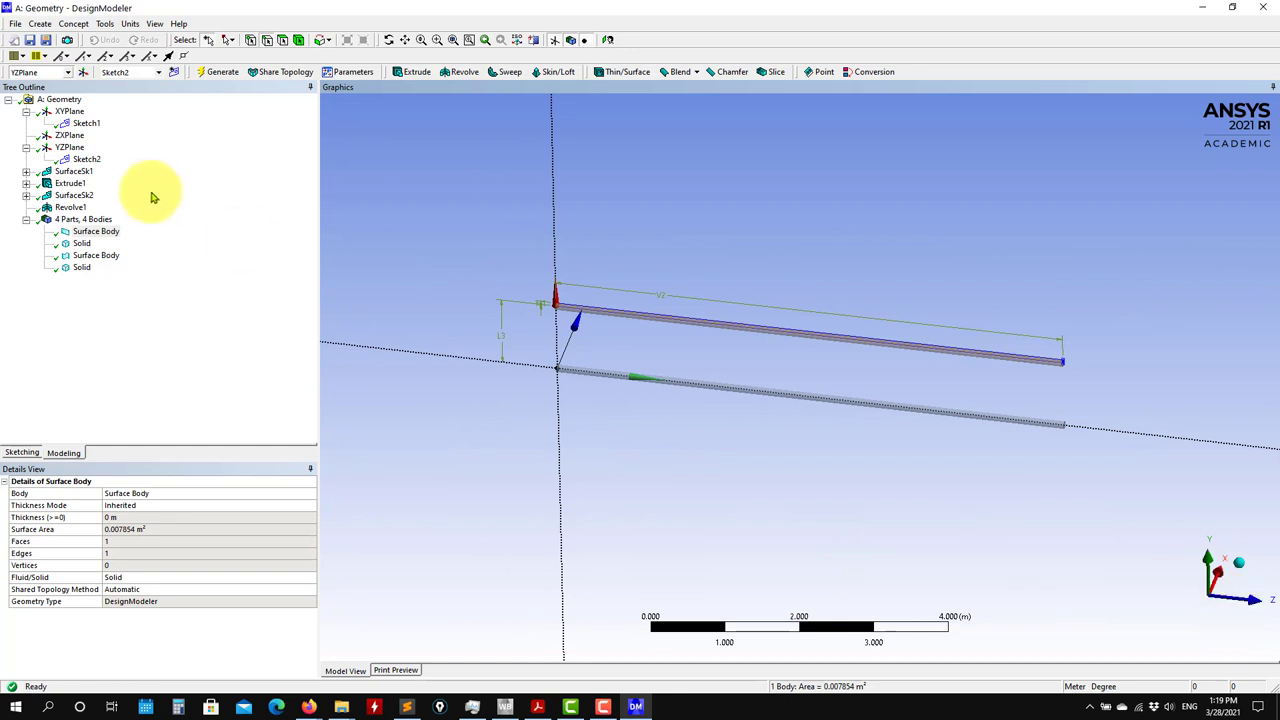
# Step: Create a new sketch on the YZ plane, face the plane and enter sketching mode
pyautogui.click(76, 149)
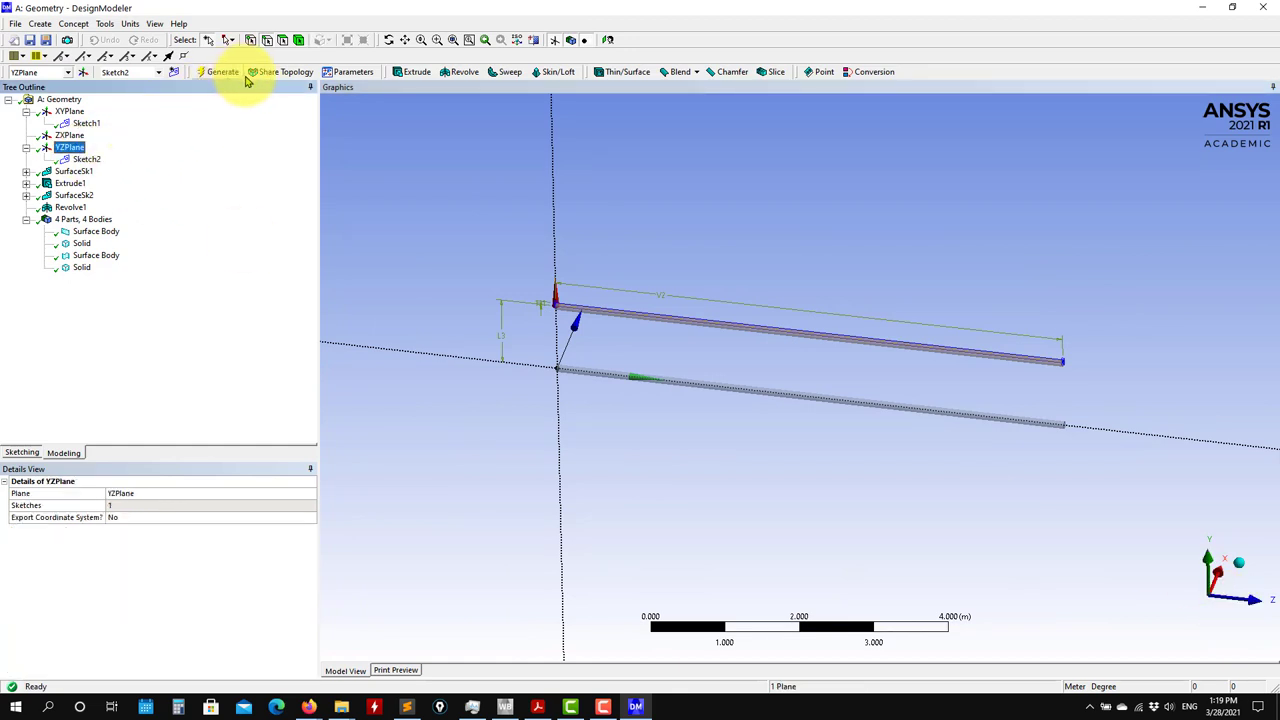
pyautogui.click(174, 73)
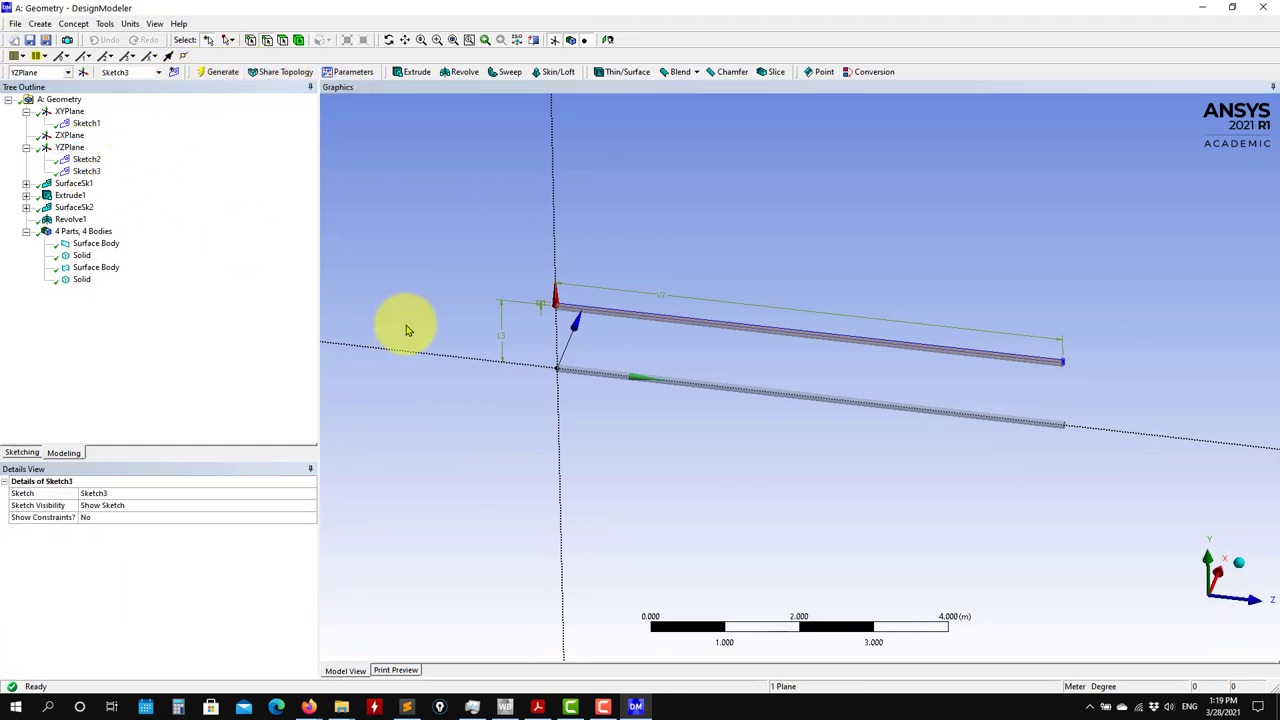
pyautogui.click(608, 41)
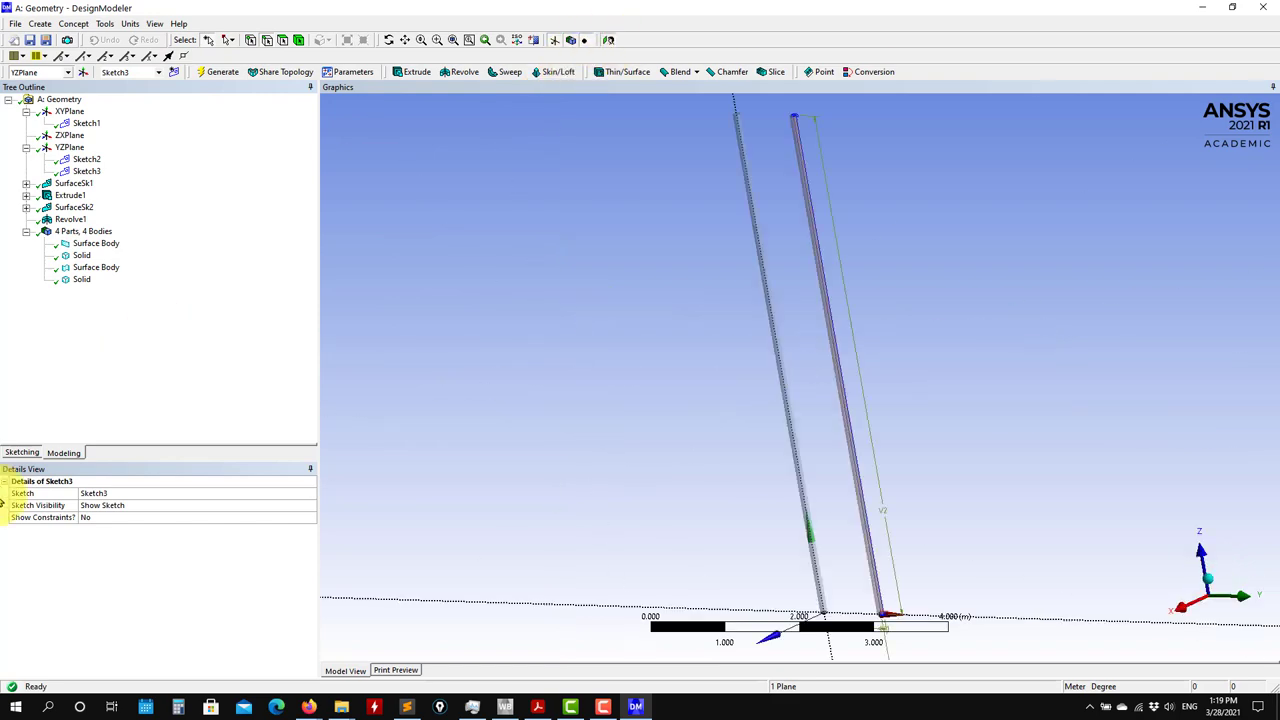
pyautogui.click(22, 453)
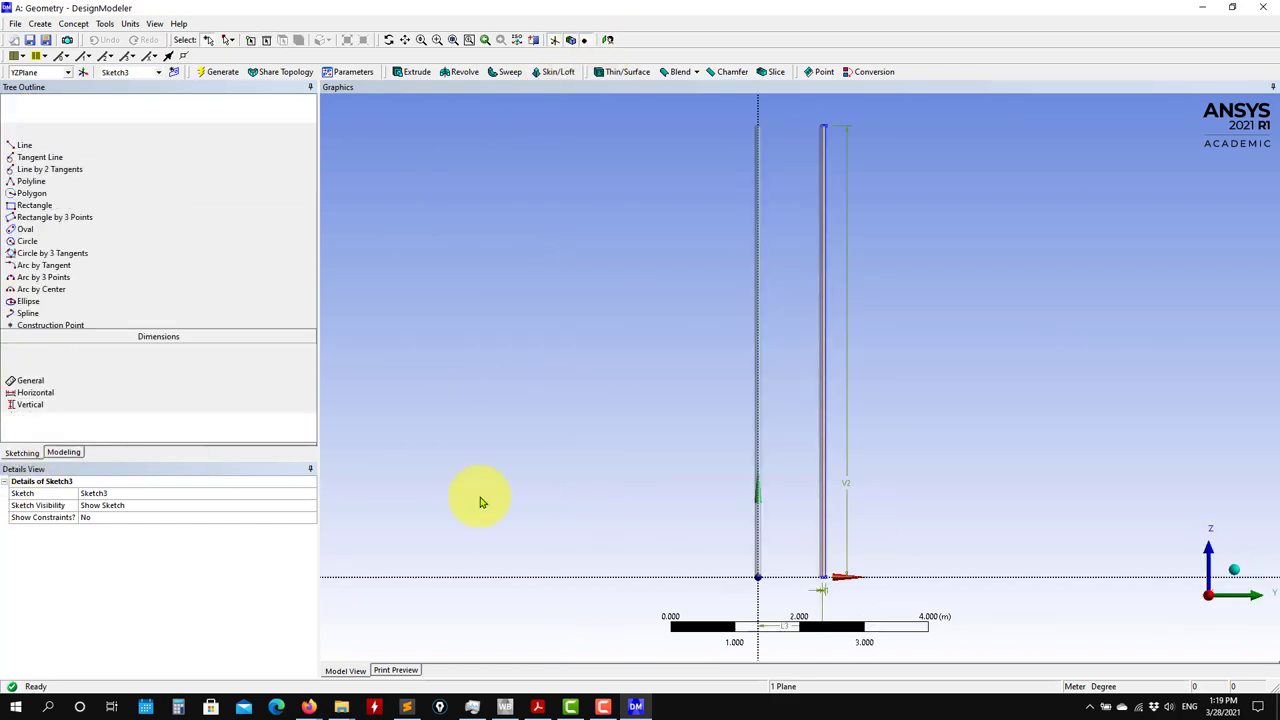
# Step: Draw an open-ended flexible spline above the two pipes, starting on the vertical axis and spanning nearly their full length
pyautogui.moveTo(486, 506)
pyautogui.mouseDown(button='middle')
pyautogui.moveTo(634, 494)
pyautogui.moveTo(791, 523)
pyautogui.moveTo(448, 340)
pyautogui.moveTo(580, 409)
pyautogui.moveTo(660, 432)
pyautogui.mouseUp(button='middle')
pyautogui.keyDown('ctrl'); pyautogui.moveTo(473, 486); pyautogui.dragTo(600, 529, button='middle'); pyautogui.keyUp('ctrl')
pyautogui.scroll(3, 731, 466)
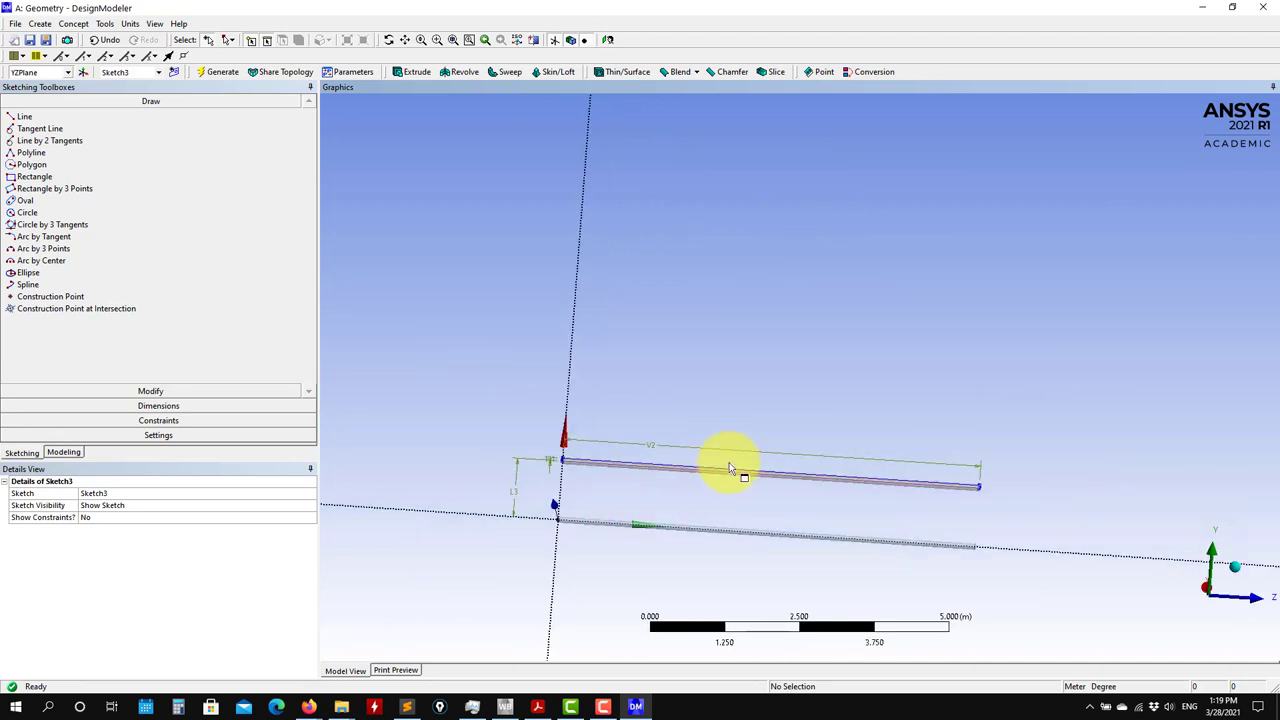
pyautogui.moveTo(650, 355)
pyautogui.mouseDown(button='middle')
pyautogui.moveTo(731, 391)
pyautogui.moveTo(669, 363)
pyautogui.mouseUp(button='middle')
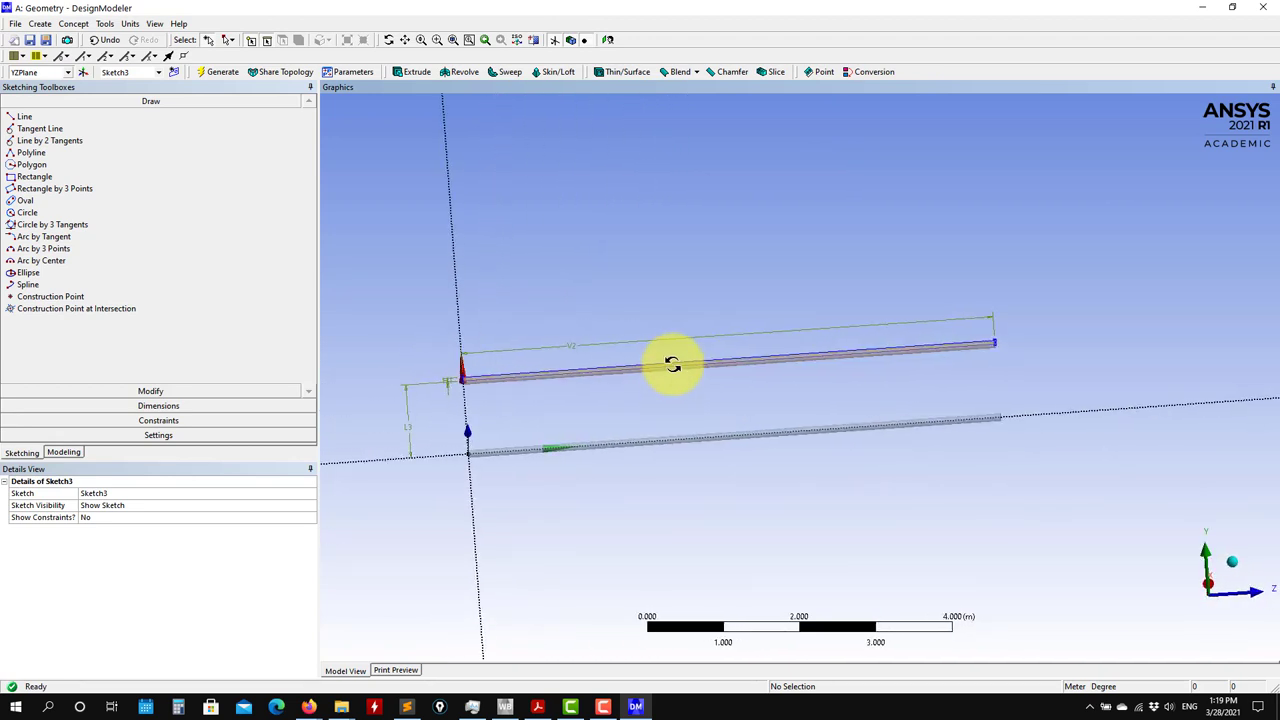
pyautogui.scroll(2, 757, 397)
pyautogui.keyDown('ctrl'); pyautogui.moveTo(757, 397); pyautogui.dragTo(846, 420, button='middle'); pyautogui.keyUp('ctrl')
pyautogui.scroll(1, 846, 420)
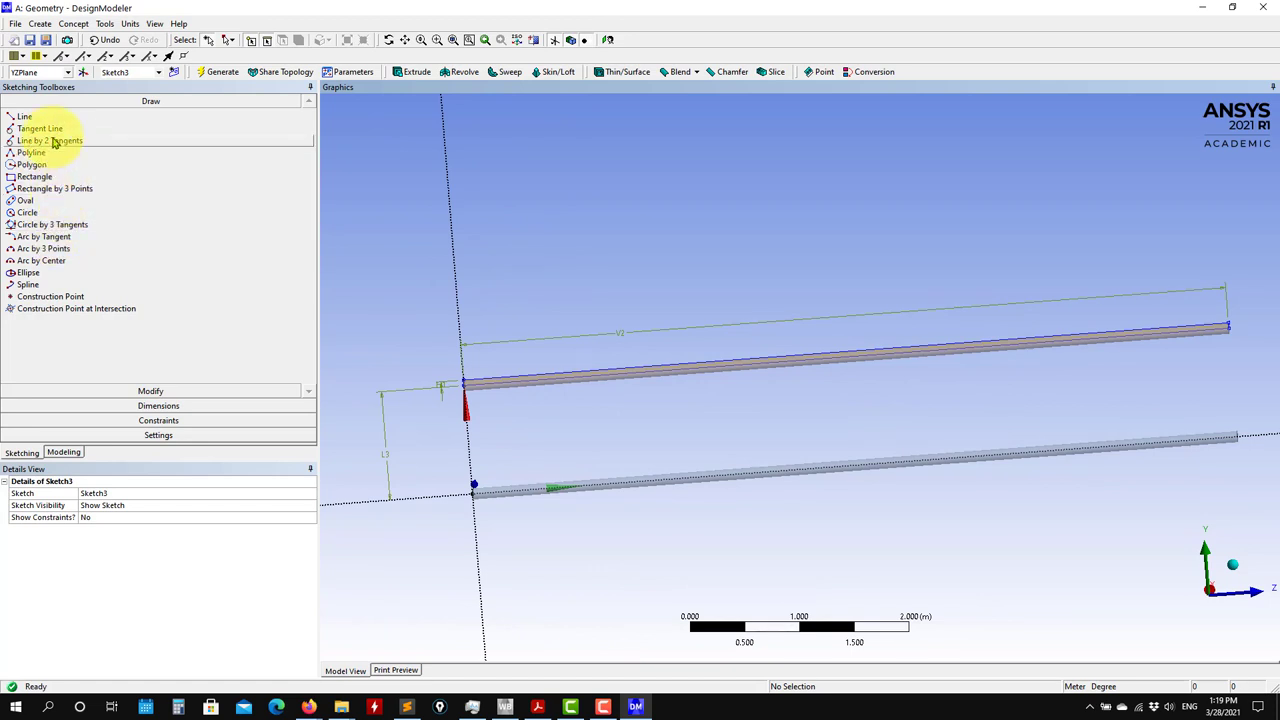
pyautogui.click(28, 284)
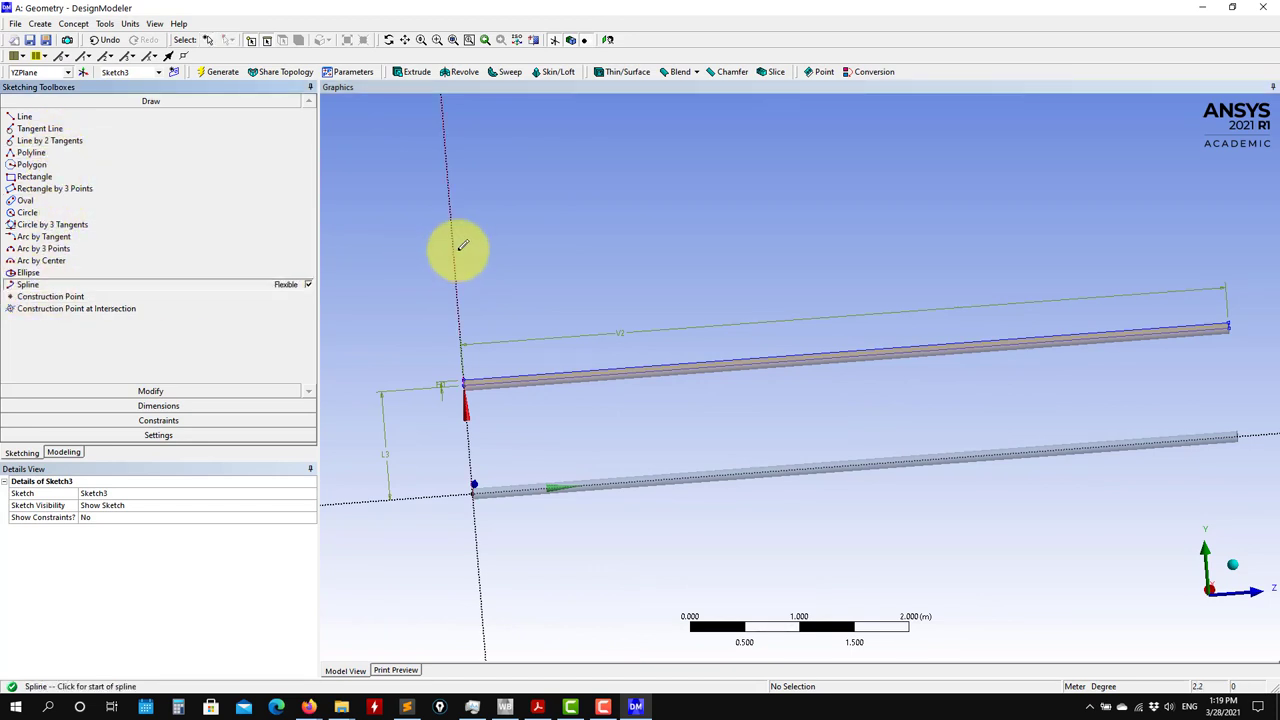
pyautogui.click(610, 251)
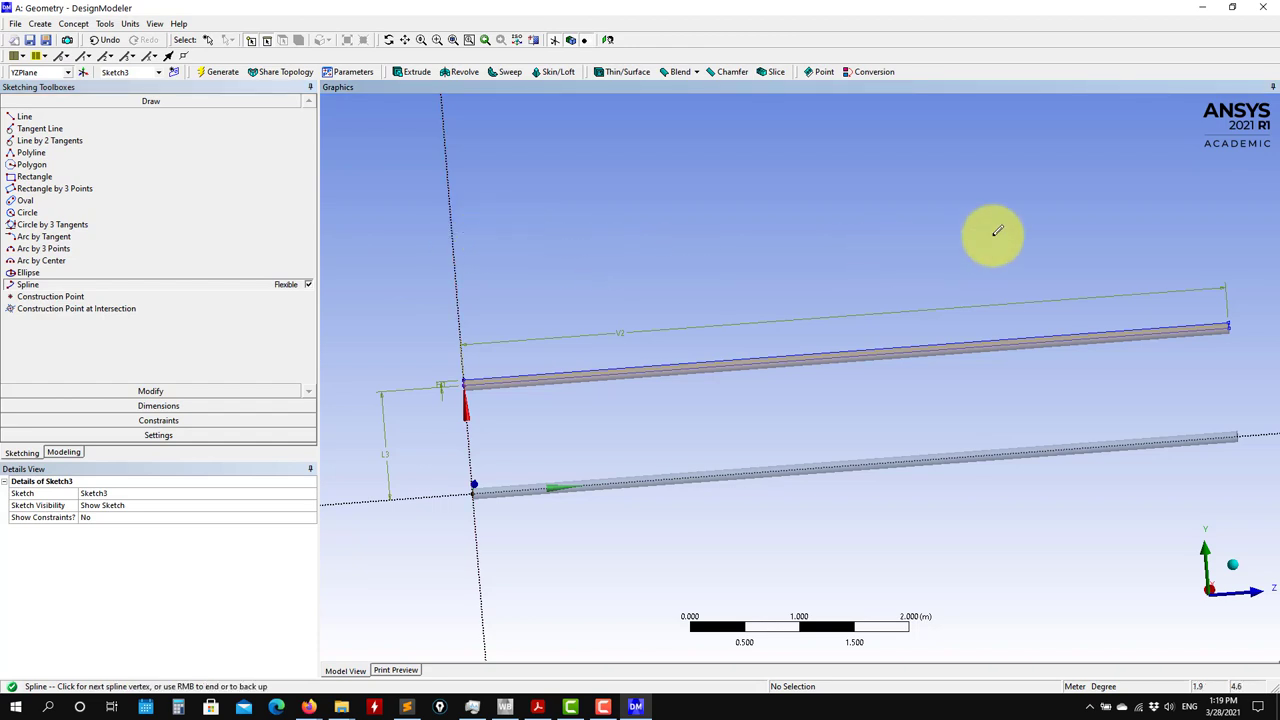
pyautogui.click(1211, 176)
pyautogui.rightClick(1189, 167)
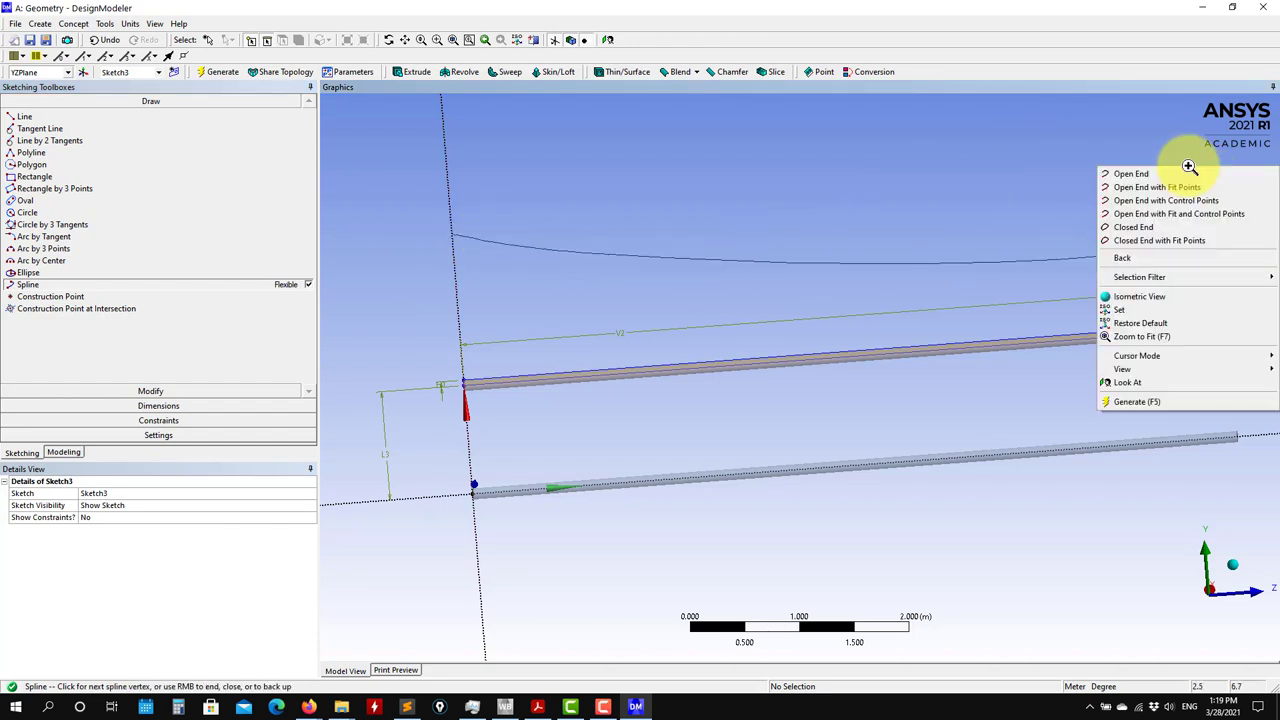
pyautogui.click(1180, 172)
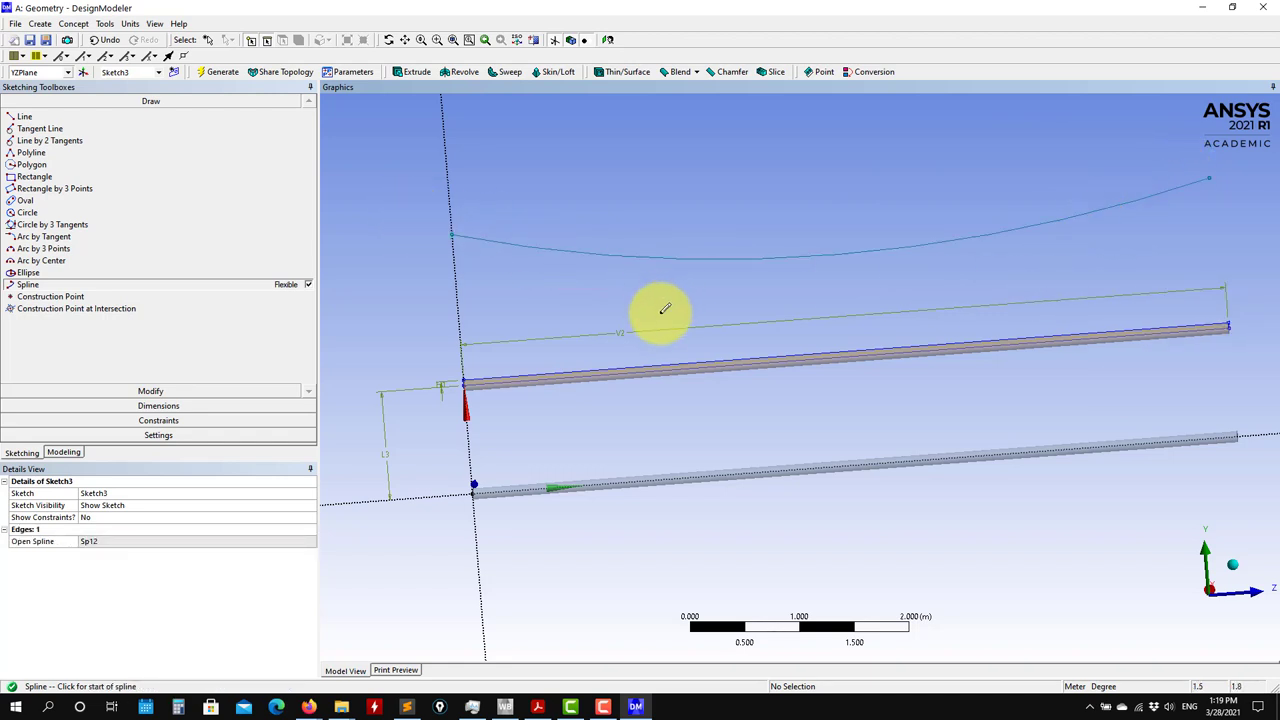
pyautogui.moveTo(665, 309)
pyautogui.mouseDown(button='middle')
pyautogui.moveTo(714, 309)
pyautogui.moveTo(700, 349)
pyautogui.moveTo(737, 309)
pyautogui.moveTo(684, 324)
pyautogui.mouseUp(button='middle')
pyautogui.click(153, 410)
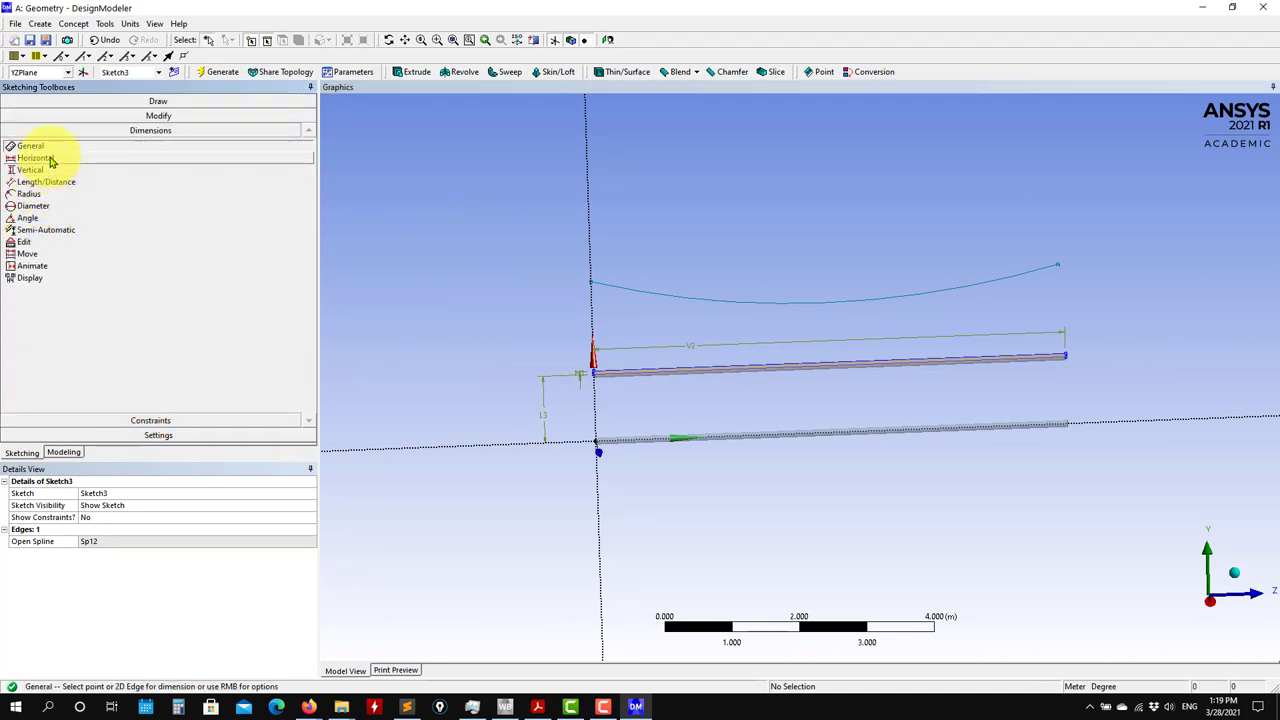
pyautogui.click(50, 160)
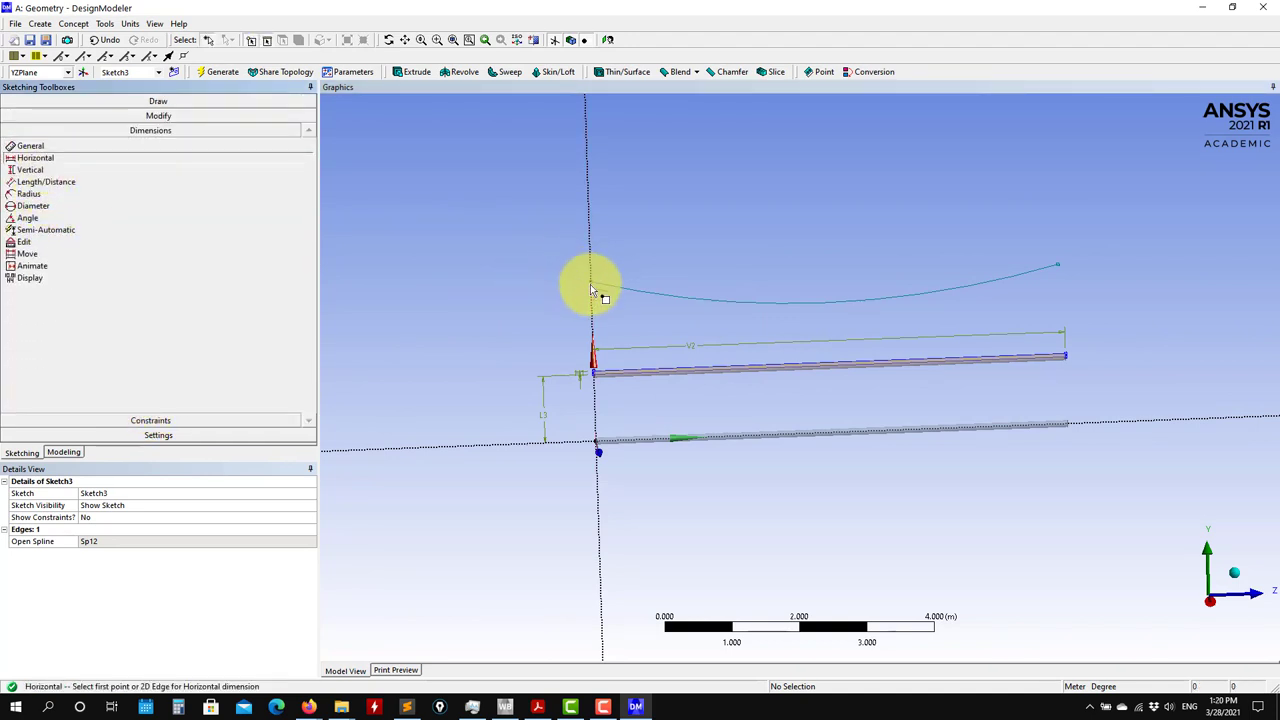
pyautogui.click(62, 148)
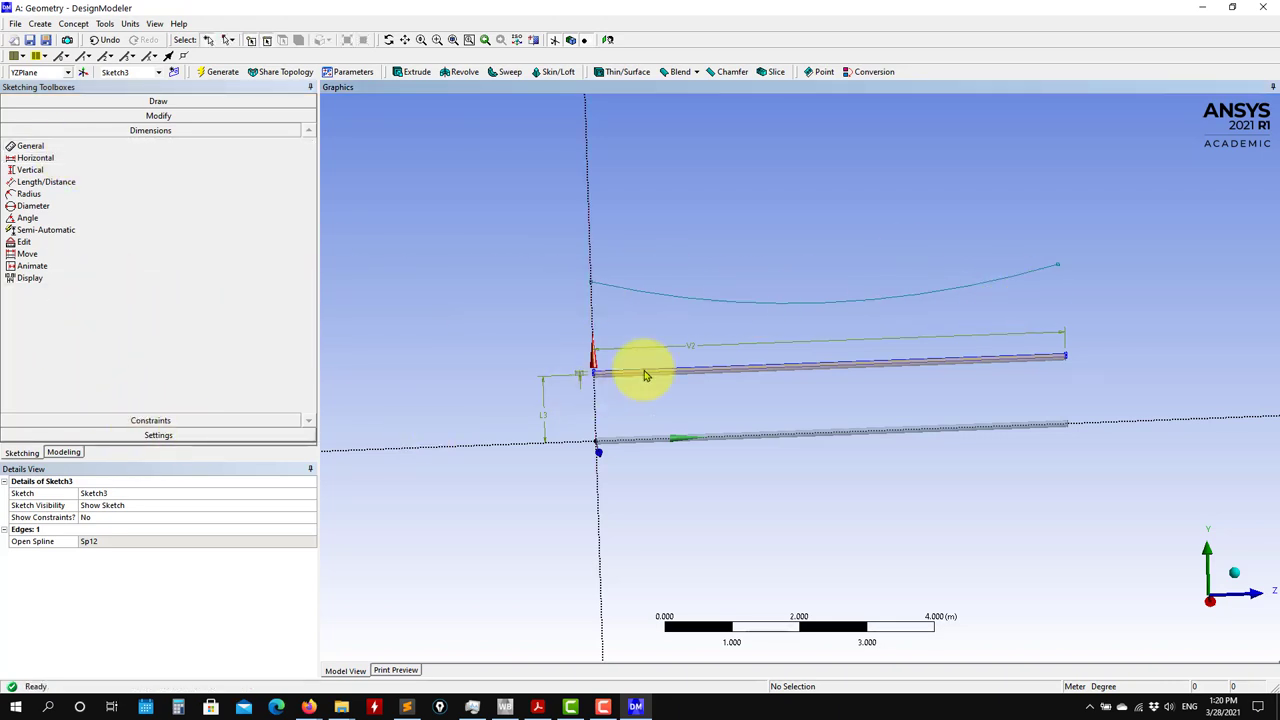
pyautogui.scroll(2, 598, 376)
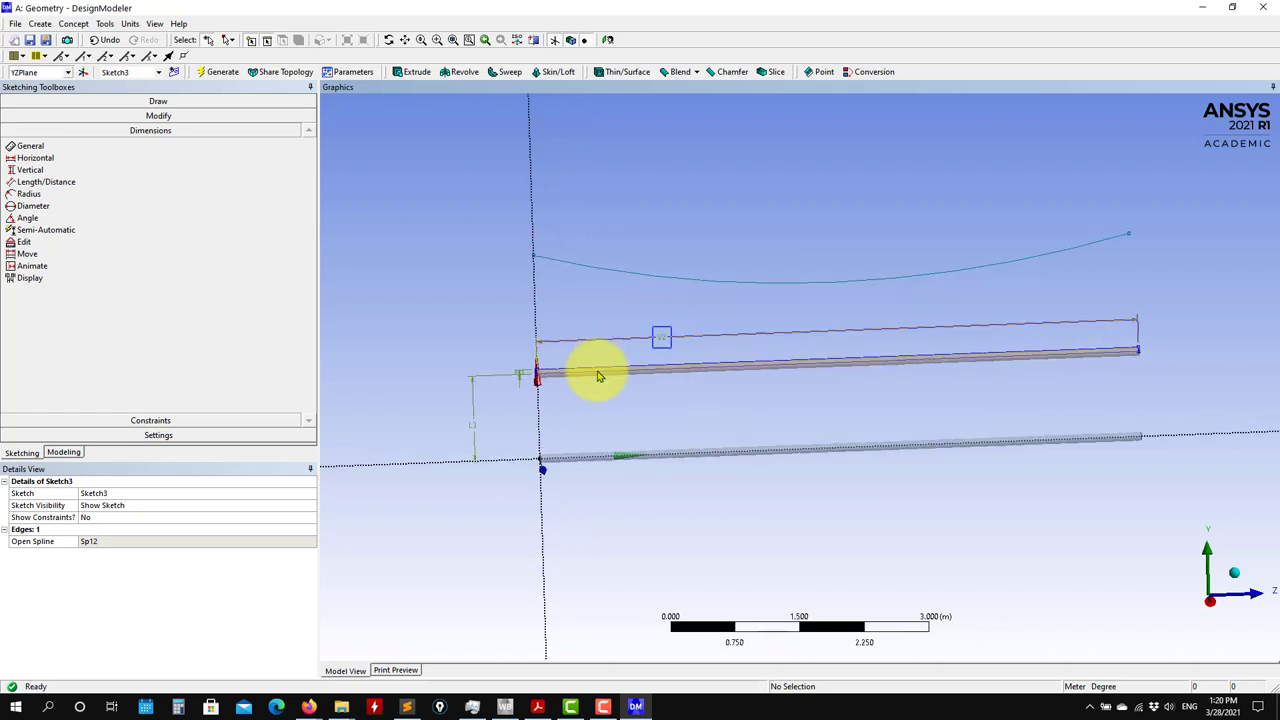
# Step: Return to modeling, select the spline sketch and examine the curve's start point on the vertical axis from several angles
pyautogui.click(63, 452)
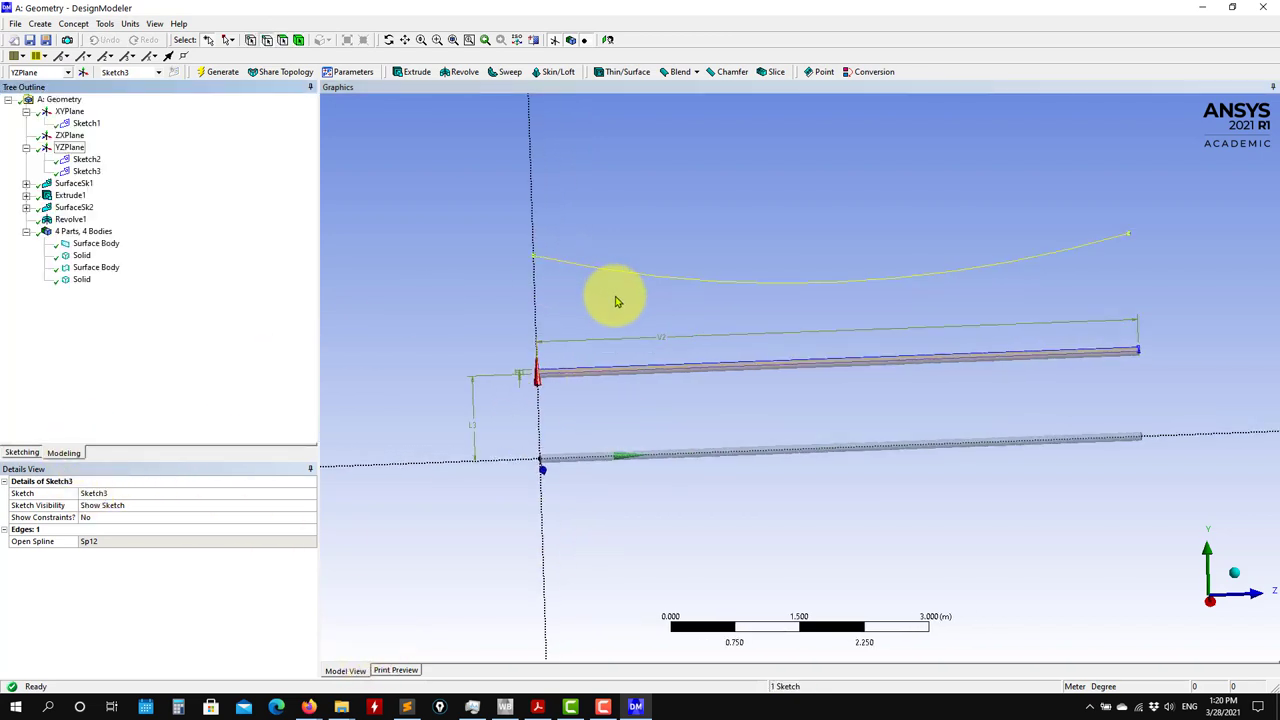
pyautogui.moveTo(617, 302); pyautogui.dragTo(661, 345, button='middle')
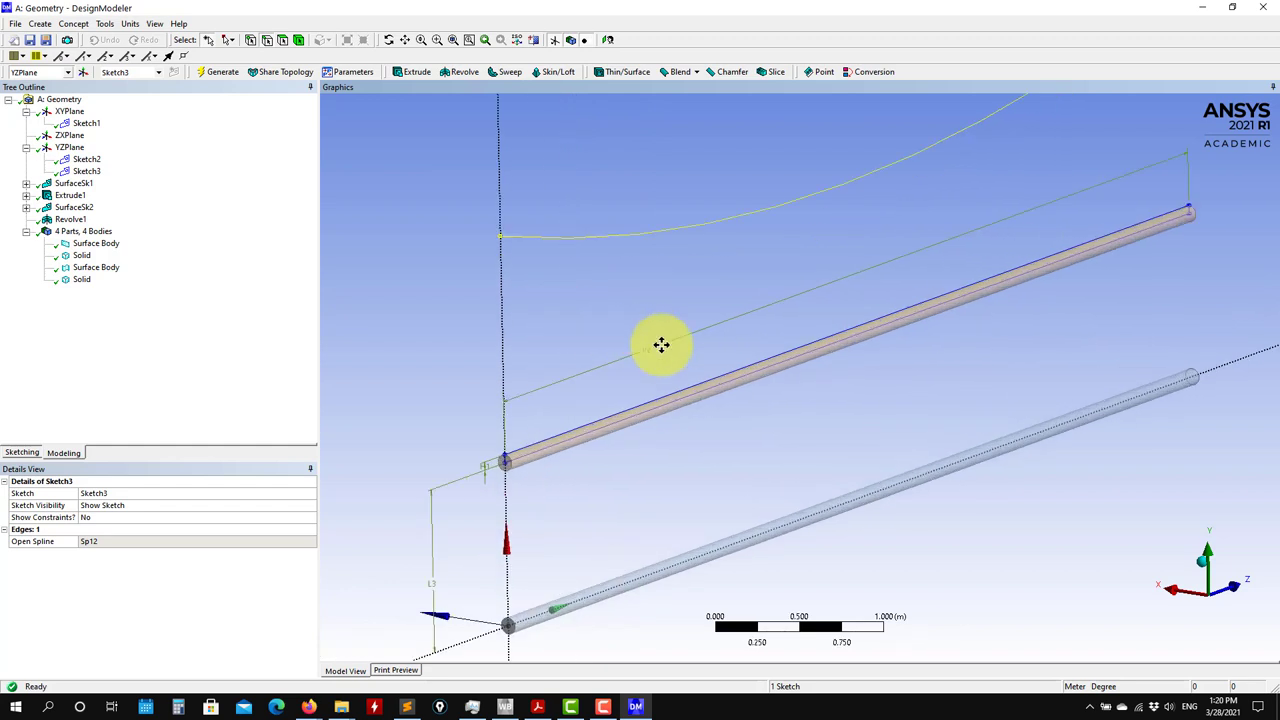
pyautogui.scroll(2, 661, 345)
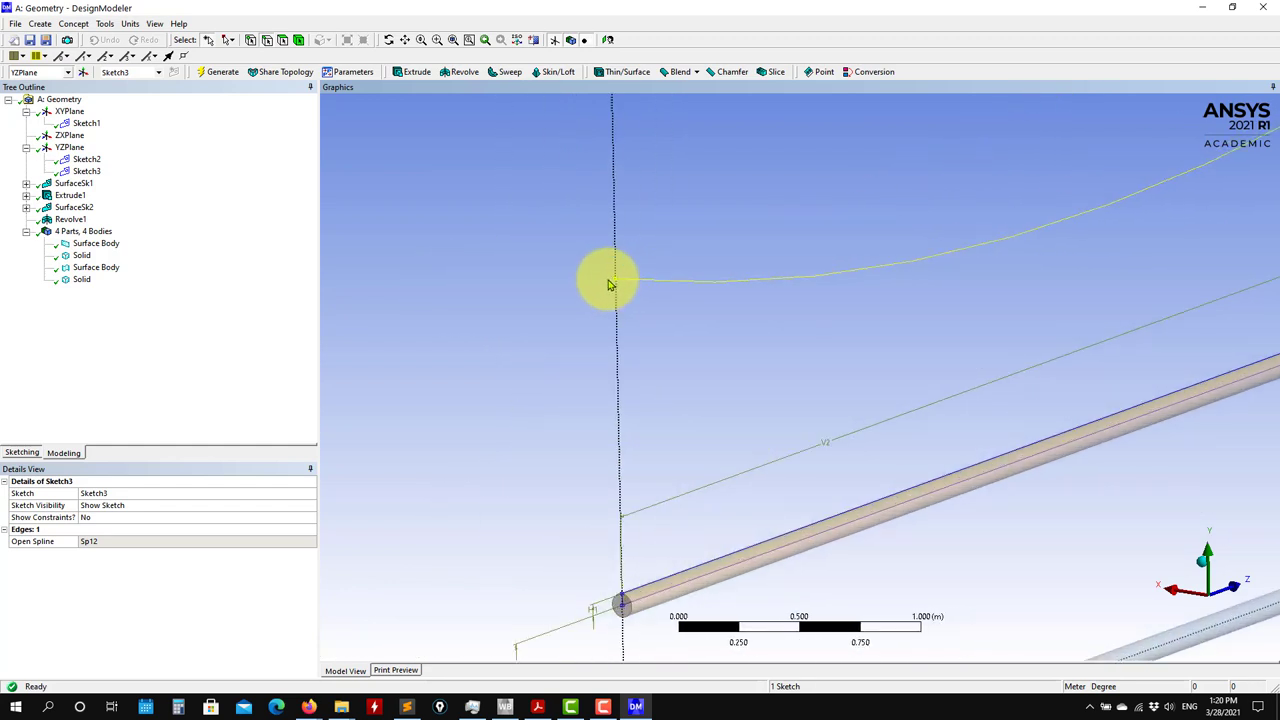
pyautogui.scroll(1, 857, 369)
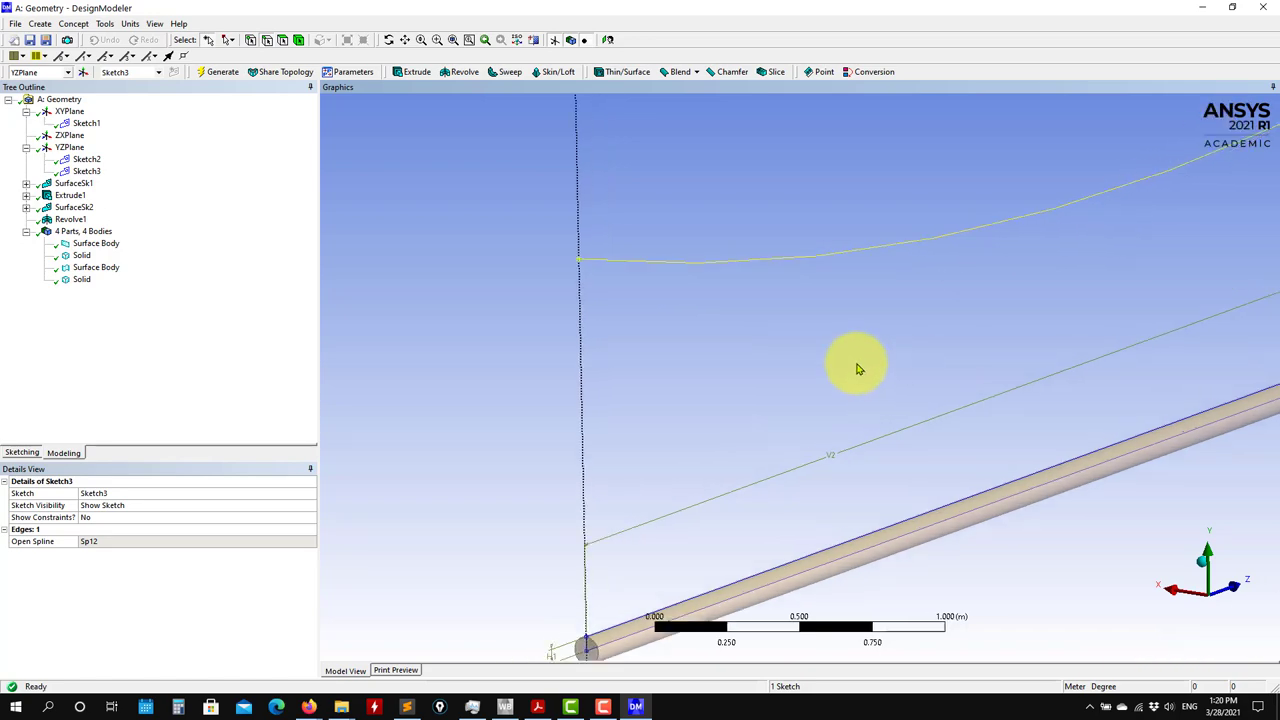
pyautogui.scroll(-3, 830, 367)
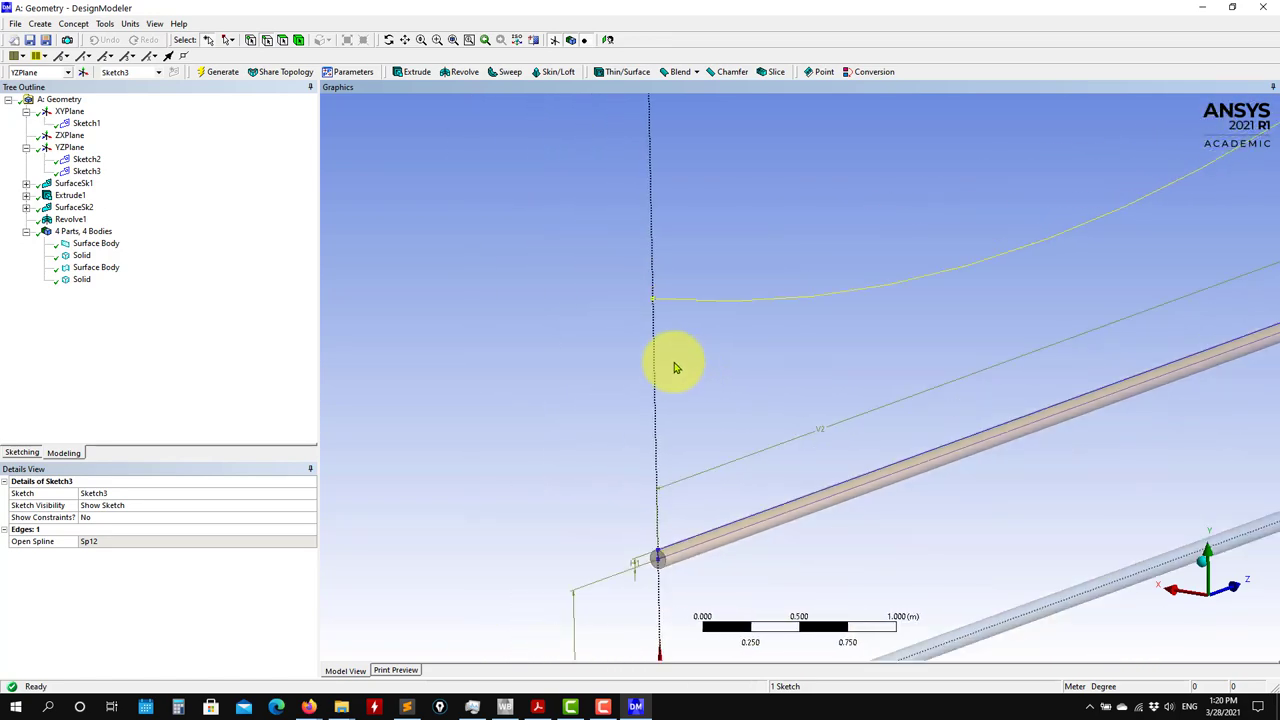
pyautogui.moveTo(675, 368)
pyautogui.mouseDown(button='middle')
pyautogui.moveTo(580, 323)
pyautogui.moveTo(521, 322)
pyautogui.mouseUp(button='middle')
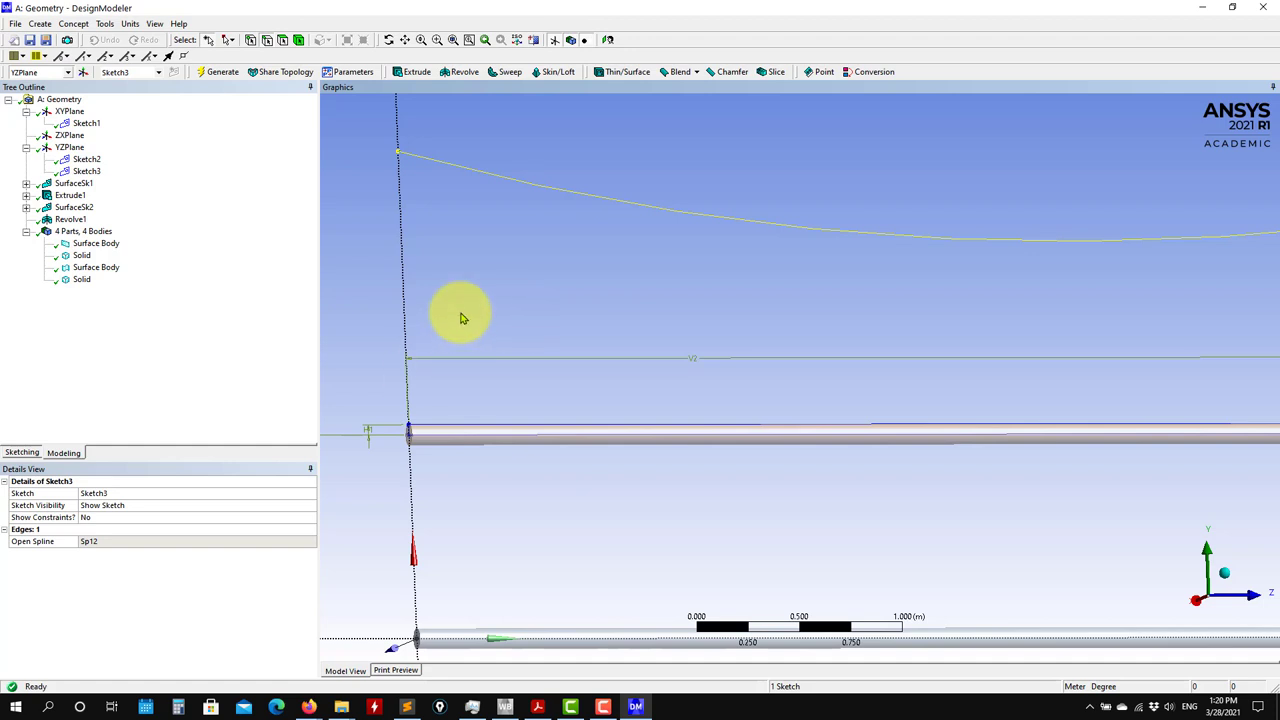
pyautogui.moveTo(540, 348)
pyautogui.keyDown('ctrl'); pyautogui.mouseDown(button='middle')
pyautogui.moveTo(686, 411)
pyautogui.moveTo(629, 309)
pyautogui.moveTo(520, 290)
pyautogui.moveTo(686, 423)
pyautogui.moveTo(571, 420)
pyautogui.moveTo(485, 387)
pyautogui.moveTo(420, 411)
pyautogui.moveTo(386, 385)
pyautogui.moveTo(543, 449)
pyautogui.moveTo(531, 451)
pyautogui.mouseUp(button='middle'); pyautogui.keyUp('ctrl')
pyautogui.scroll(3, 629, 309)
pyautogui.scroll(2, 686, 423)
pyautogui.scroll(2, 502, 383)
pyautogui.scroll(3, 531, 451)
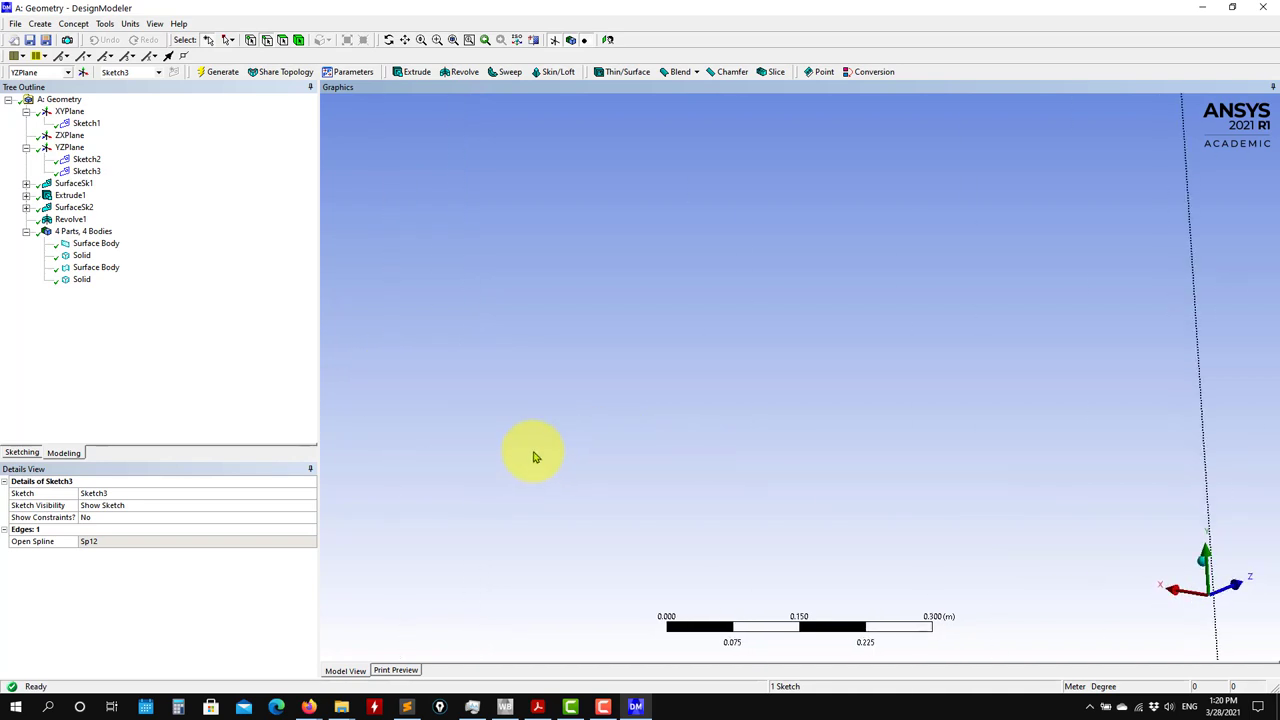
pyautogui.scroll(-10, 535, 450)
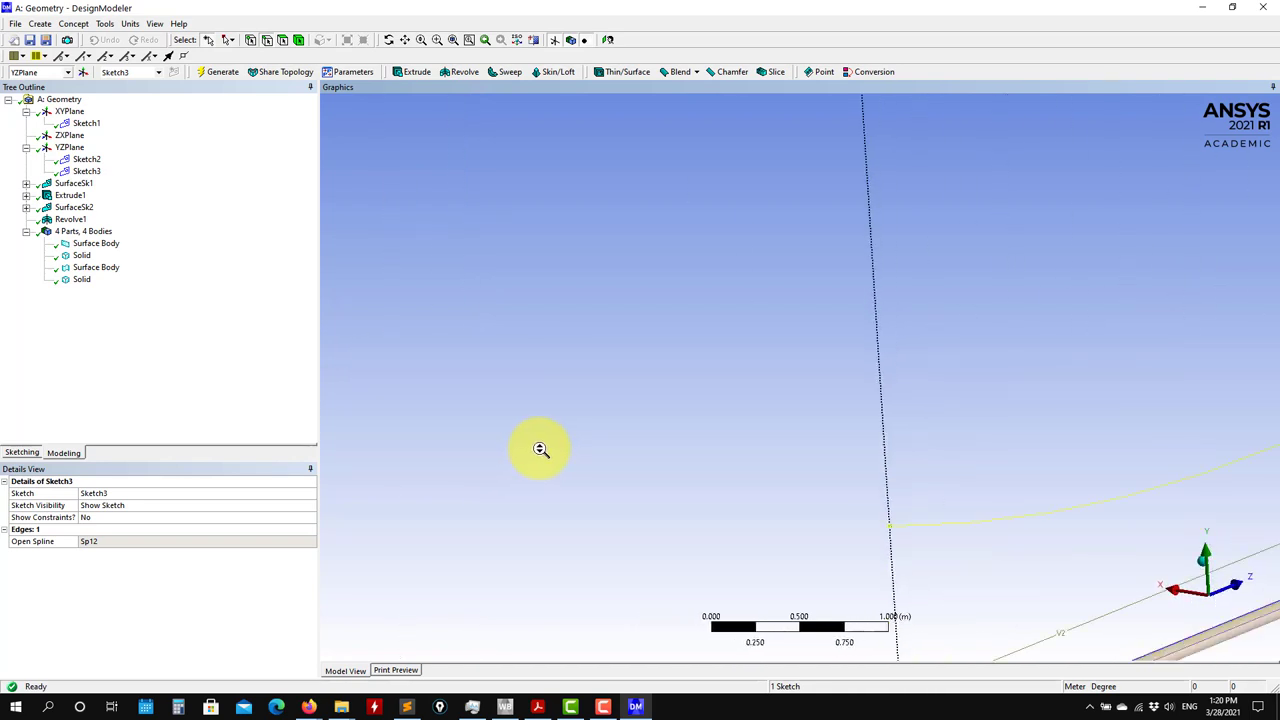
pyautogui.keyDown('ctrl'); pyautogui.moveTo(852, 550); pyautogui.dragTo(573, 493, button='middle'); pyautogui.keyUp('ctrl')
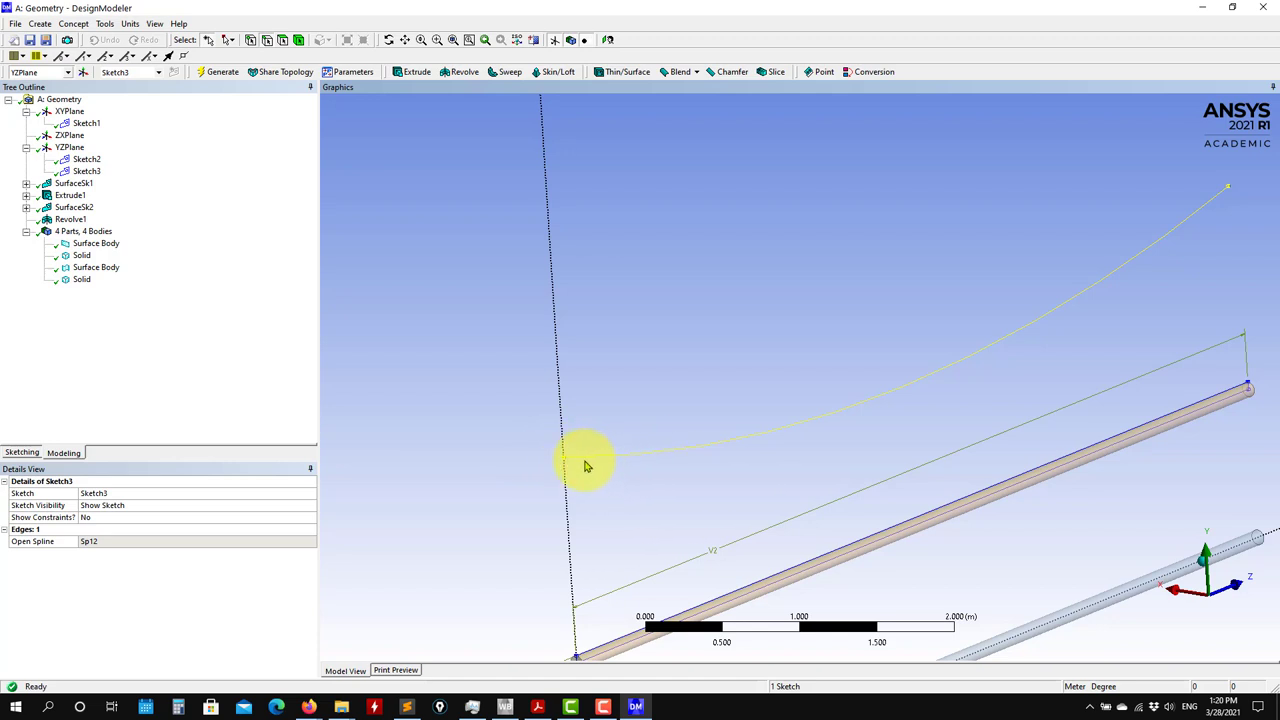
pyautogui.scroll(3, 566, 487)
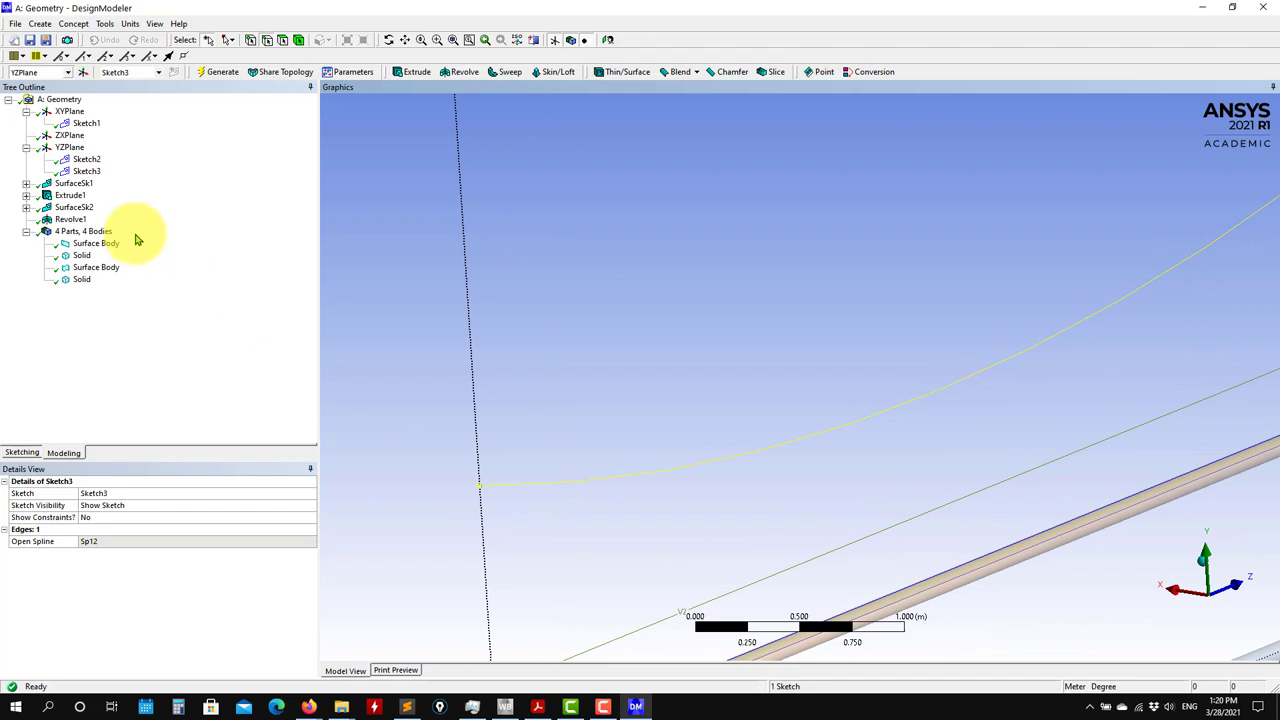
pyautogui.click(40, 23)
pyautogui.click(50, 40)
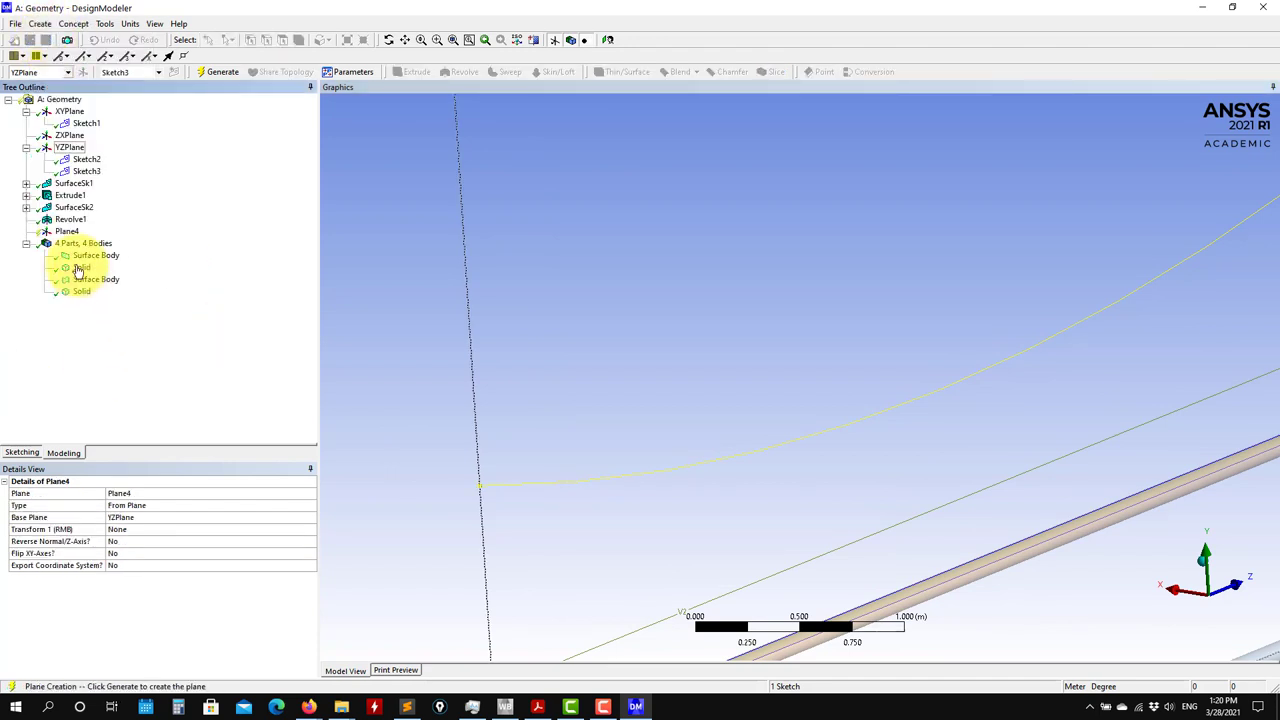
pyautogui.click(309, 508)
pyautogui.click(311, 507)
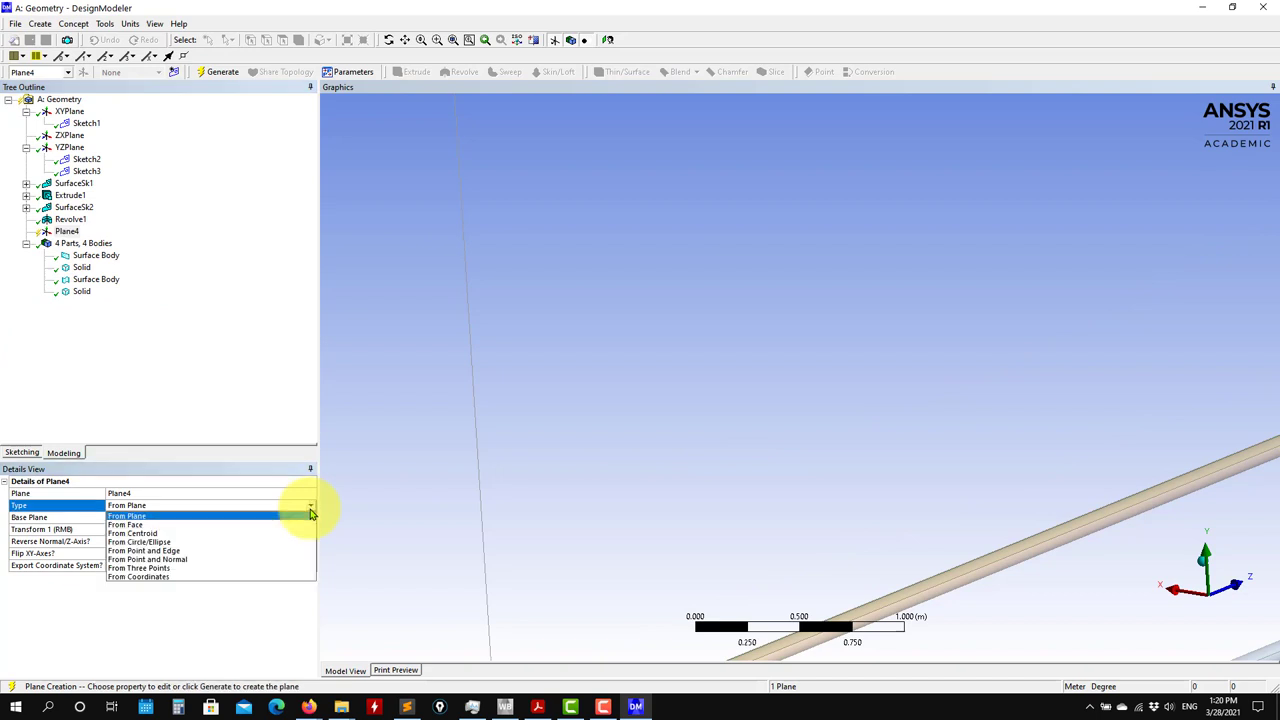
pyautogui.click(239, 559)
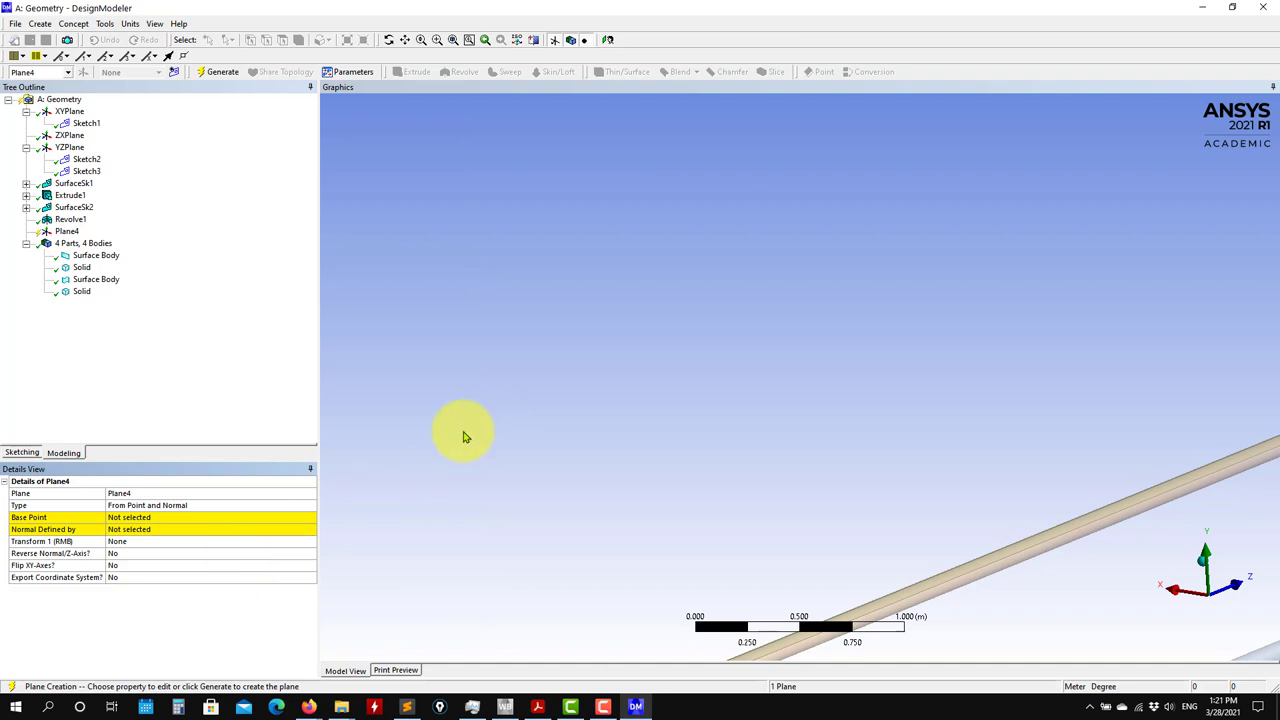
pyautogui.rightClick(72, 231)
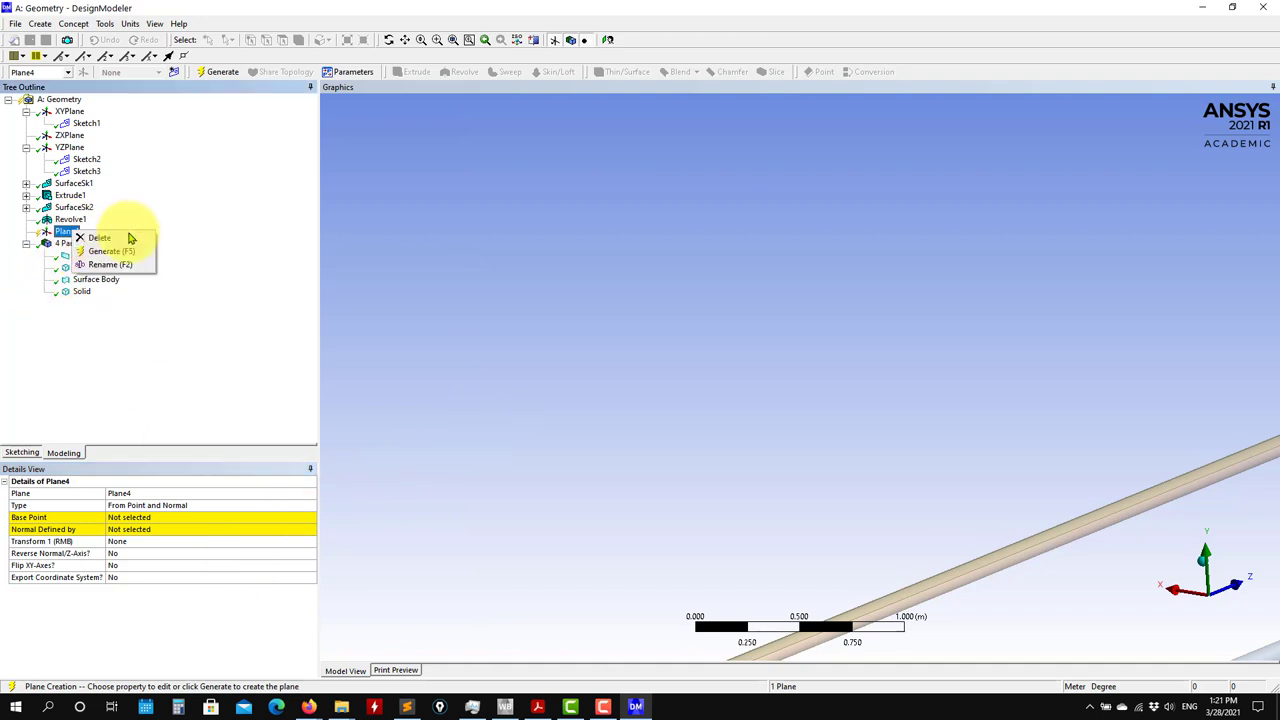
pyautogui.click(130, 244)
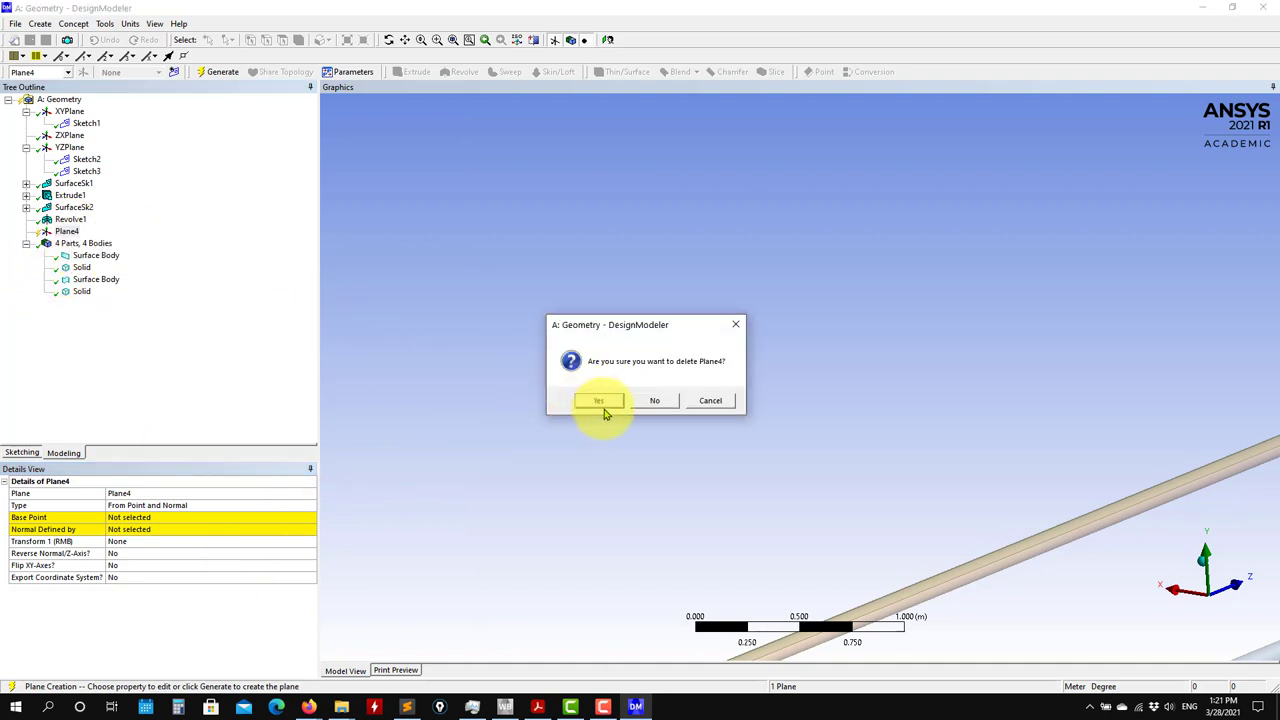
pyautogui.click(602, 404)
# Step: Set the spline sketch on the YZ plane to always show and clear the selection
pyautogui.click(84, 171)
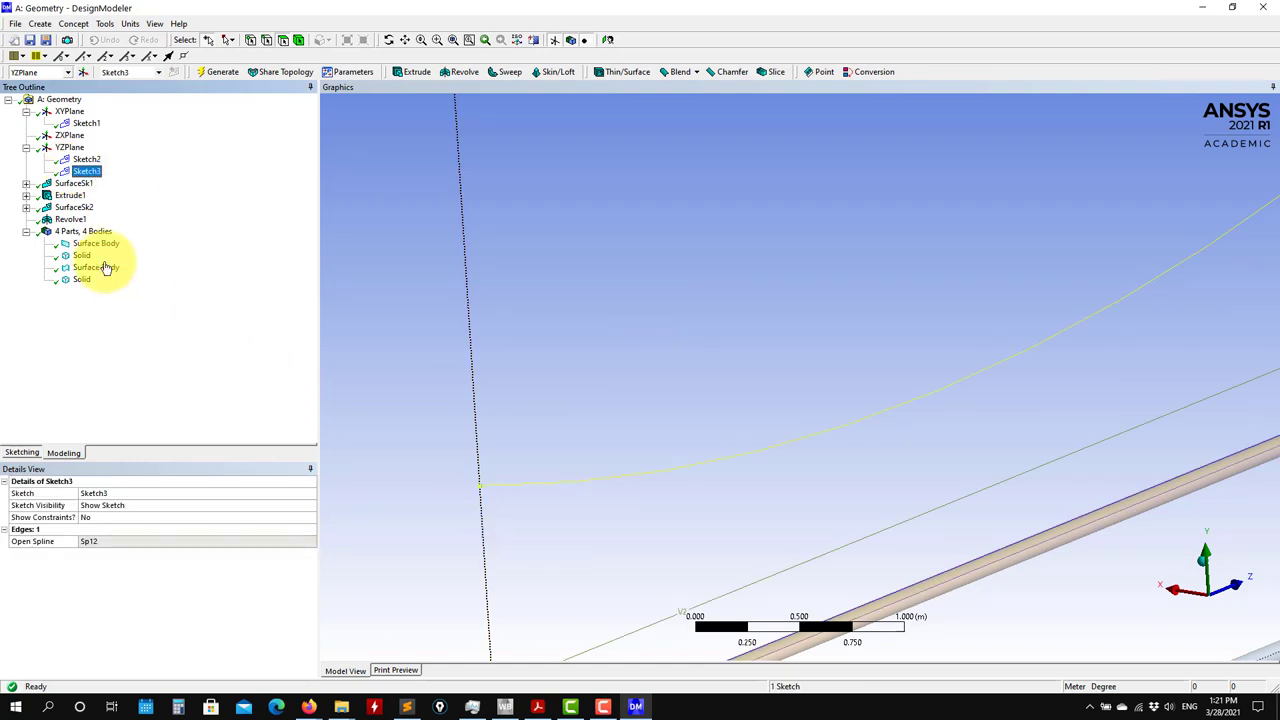
pyautogui.rightClick(88, 176)
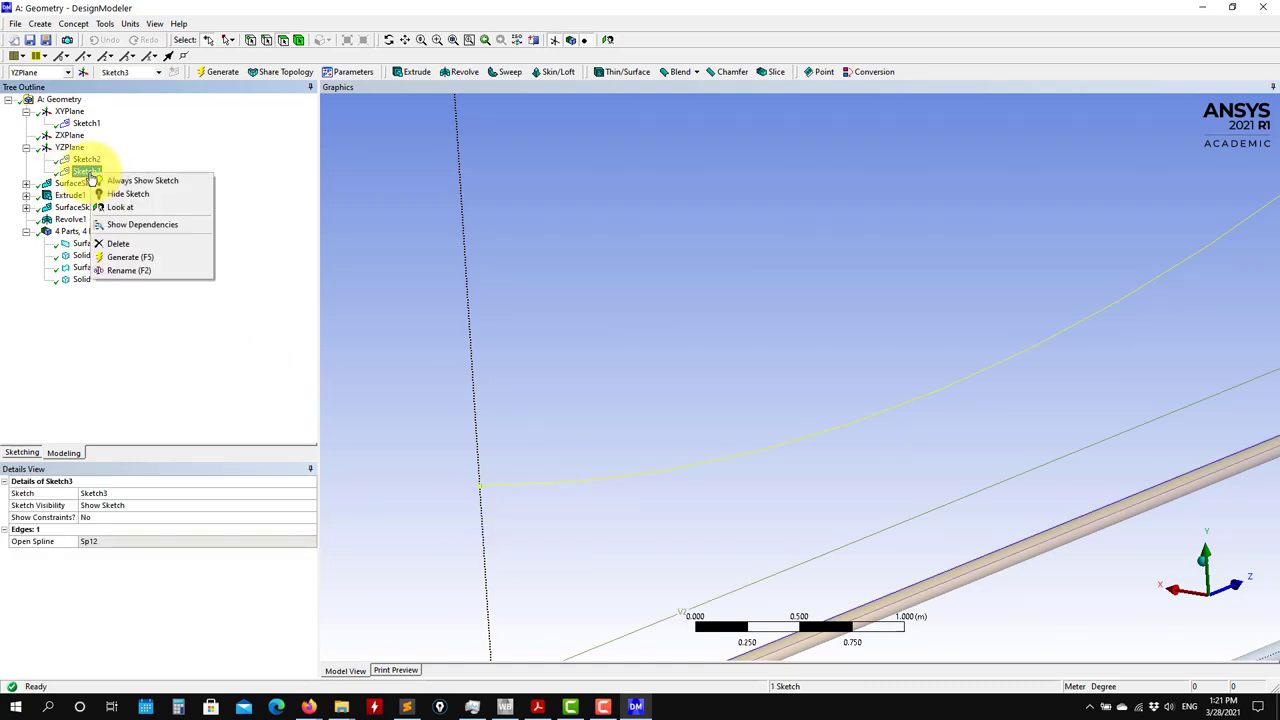
pyautogui.click(142, 184)
pyautogui.click(519, 561)
pyautogui.scroll(3, 505, 570)
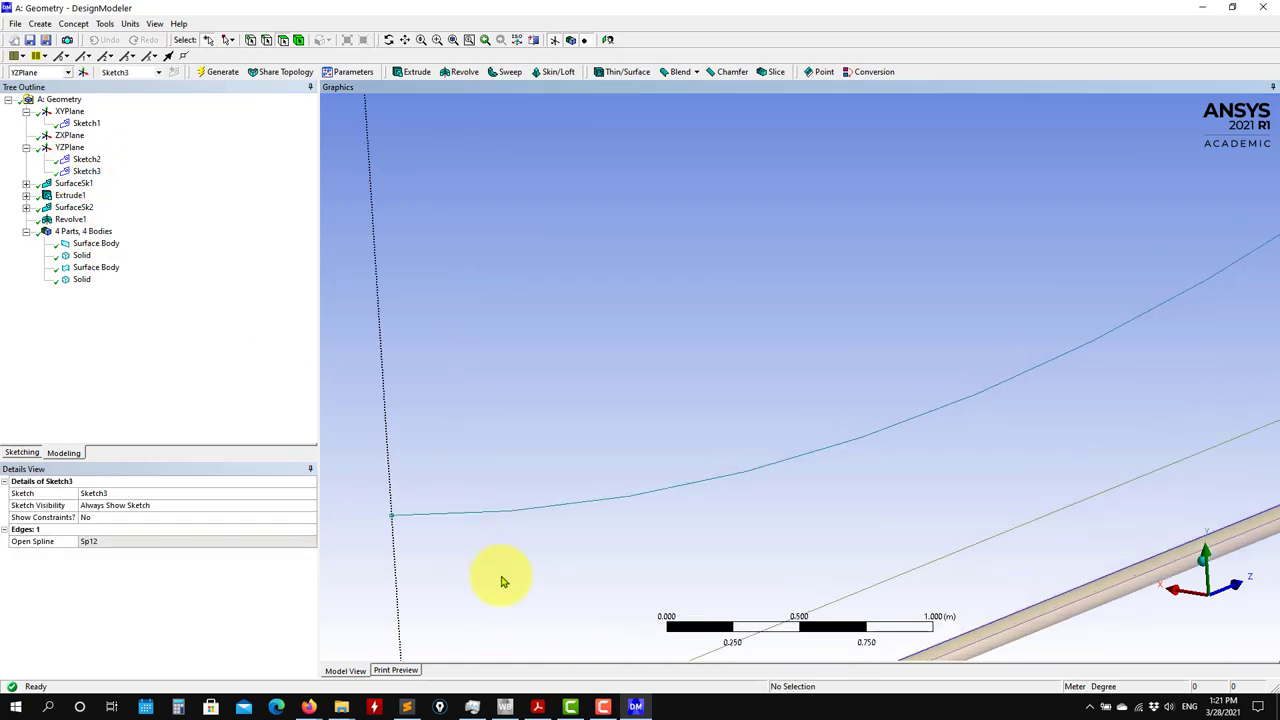
pyautogui.scroll(2, 475, 565)
pyautogui.keyDown('ctrl'); pyautogui.moveTo(466, 591); pyautogui.dragTo(577, 512, button='middle'); pyautogui.keyUp('ctrl')
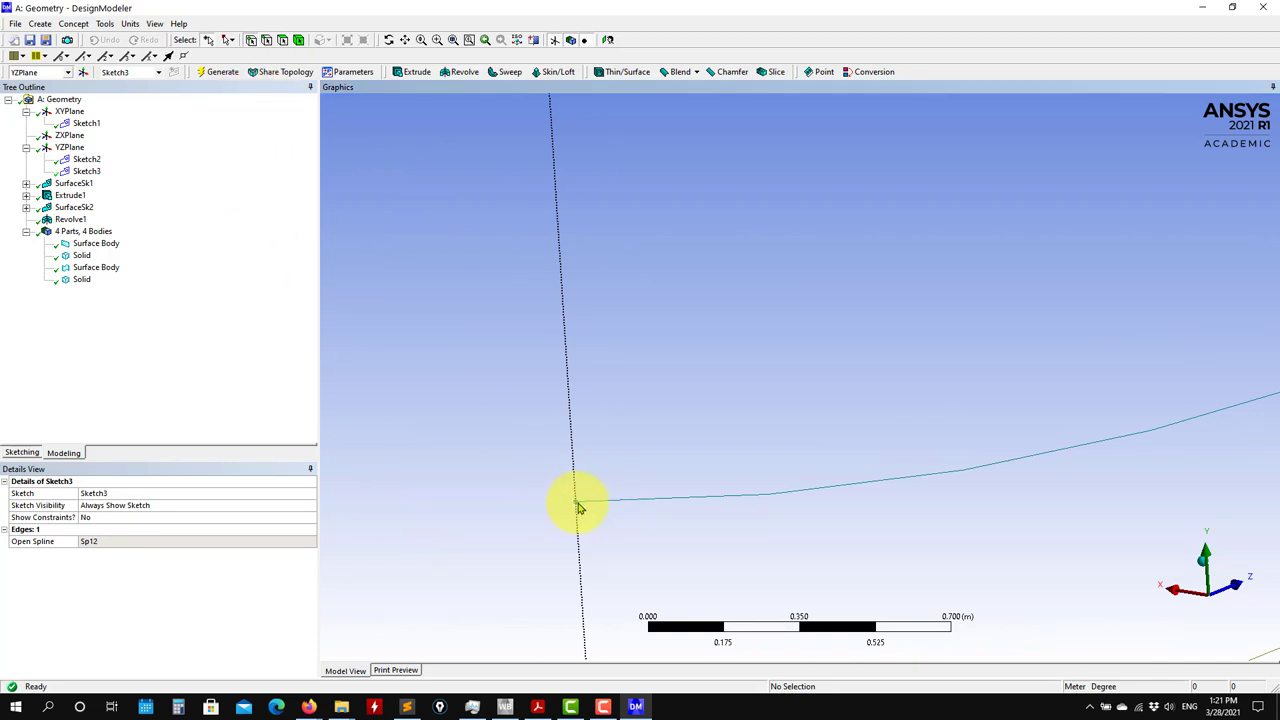
# Step: Try to draw a tangent line inside the spline sketch, starting from the spline's start point on the vertical axis
pyautogui.click(88, 171)
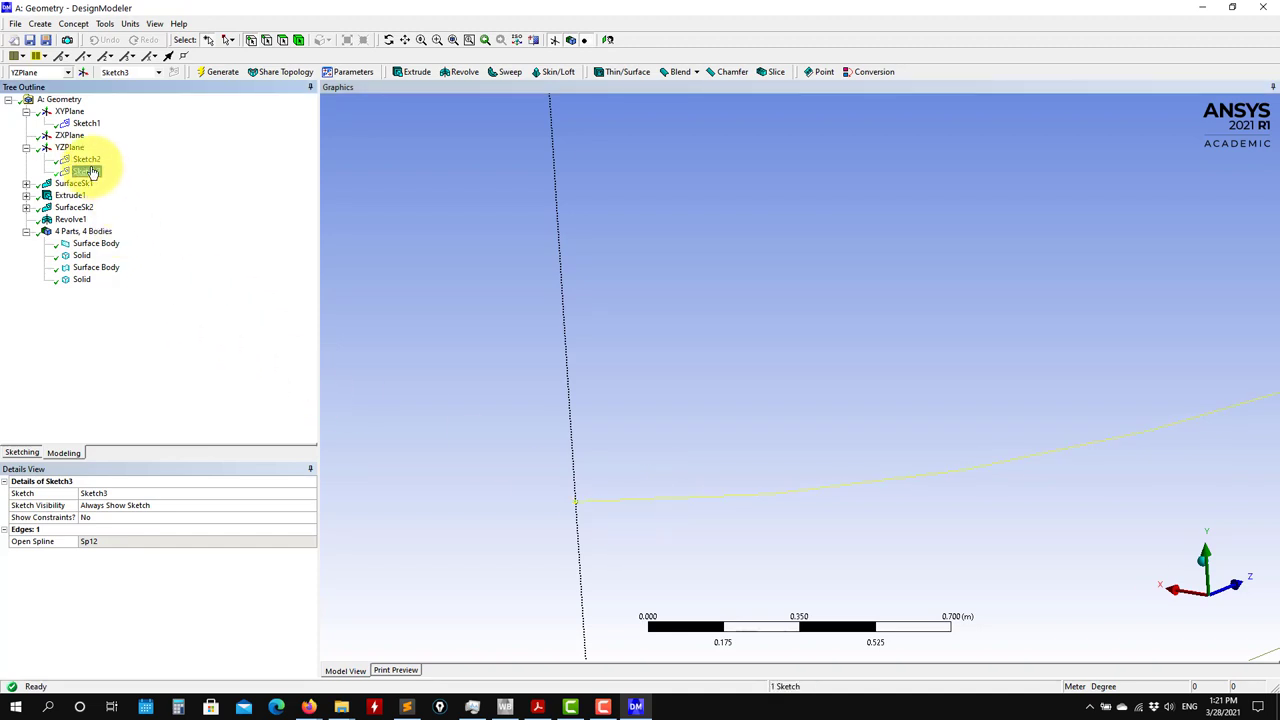
pyautogui.click(18, 452)
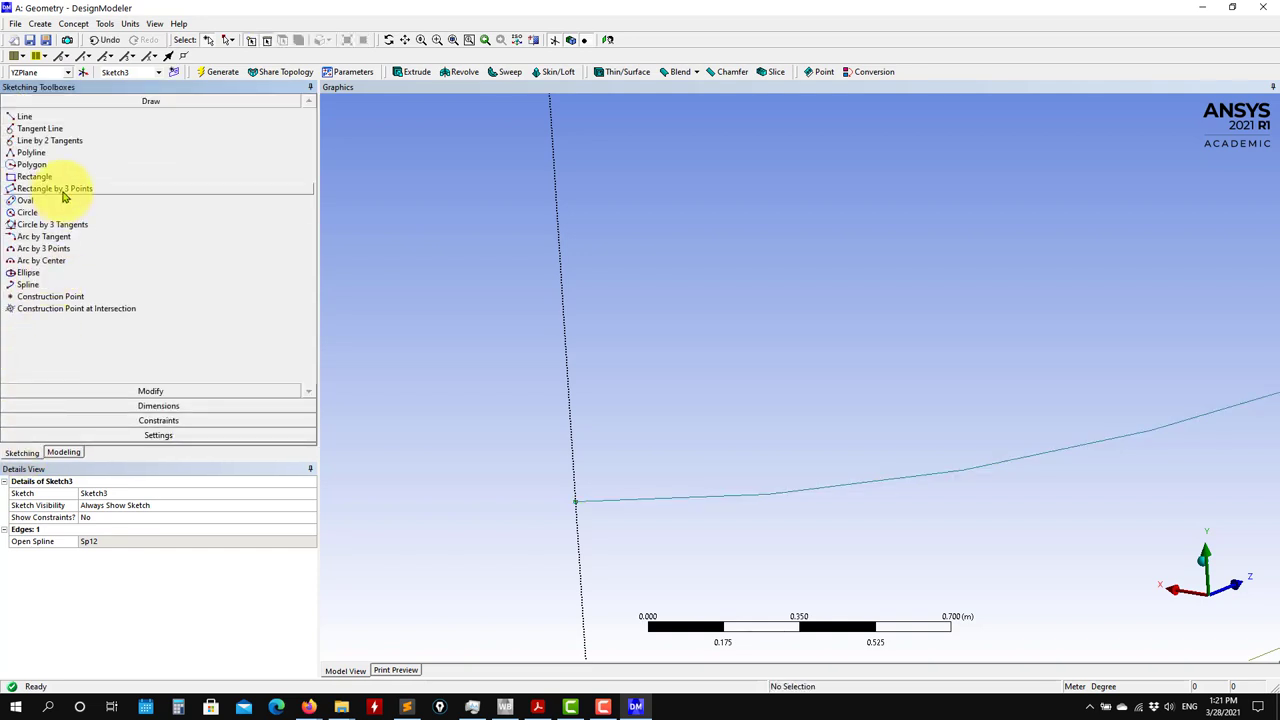
pyautogui.click(50, 130)
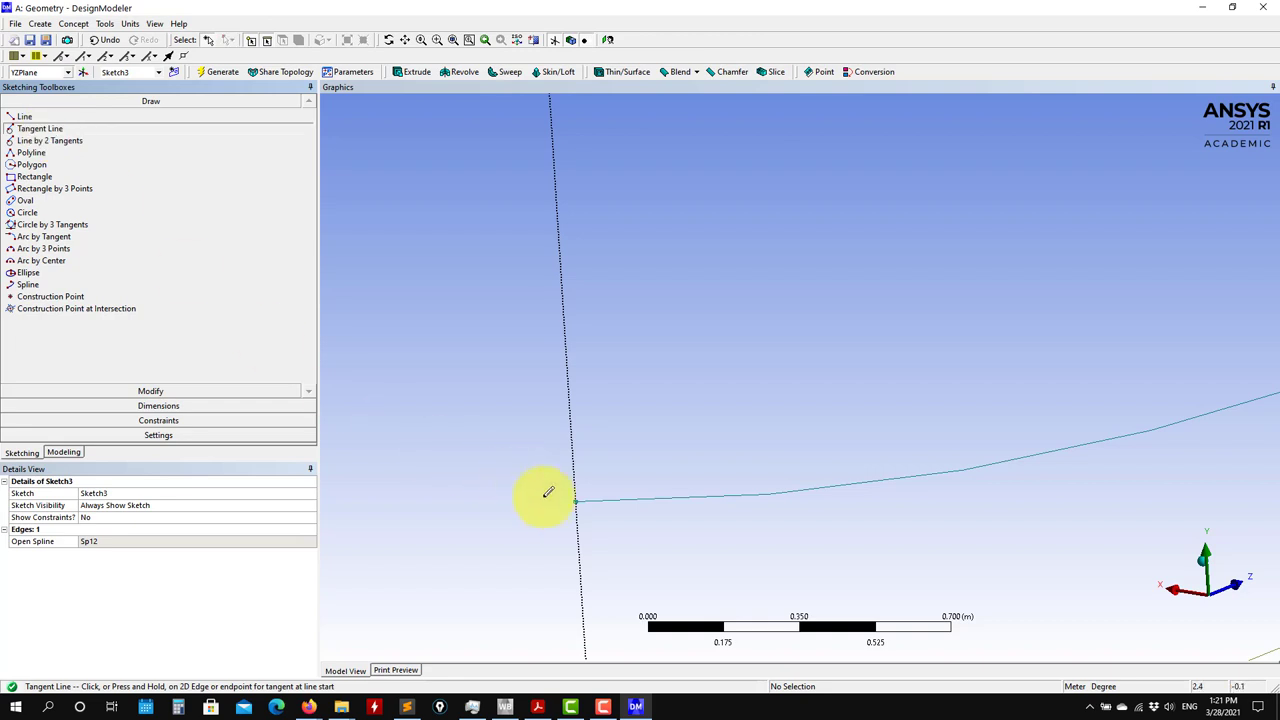
pyautogui.click(576, 501)
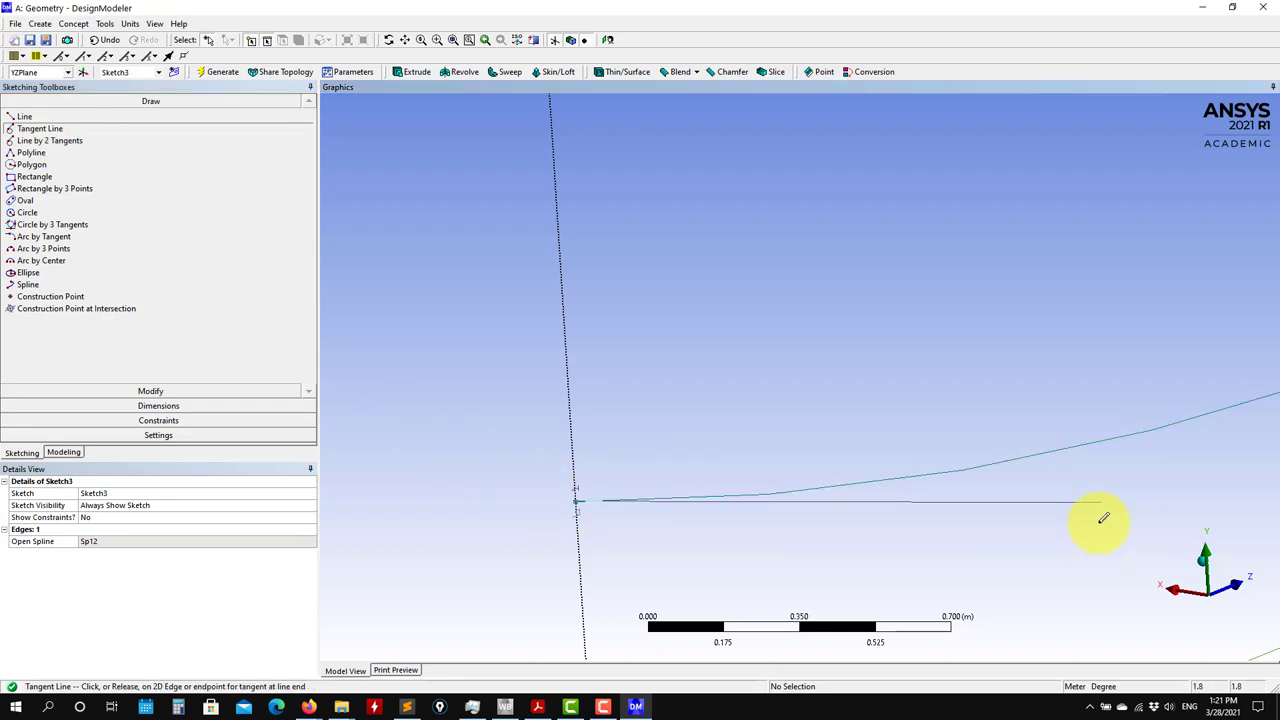
pyautogui.click(1102, 516)
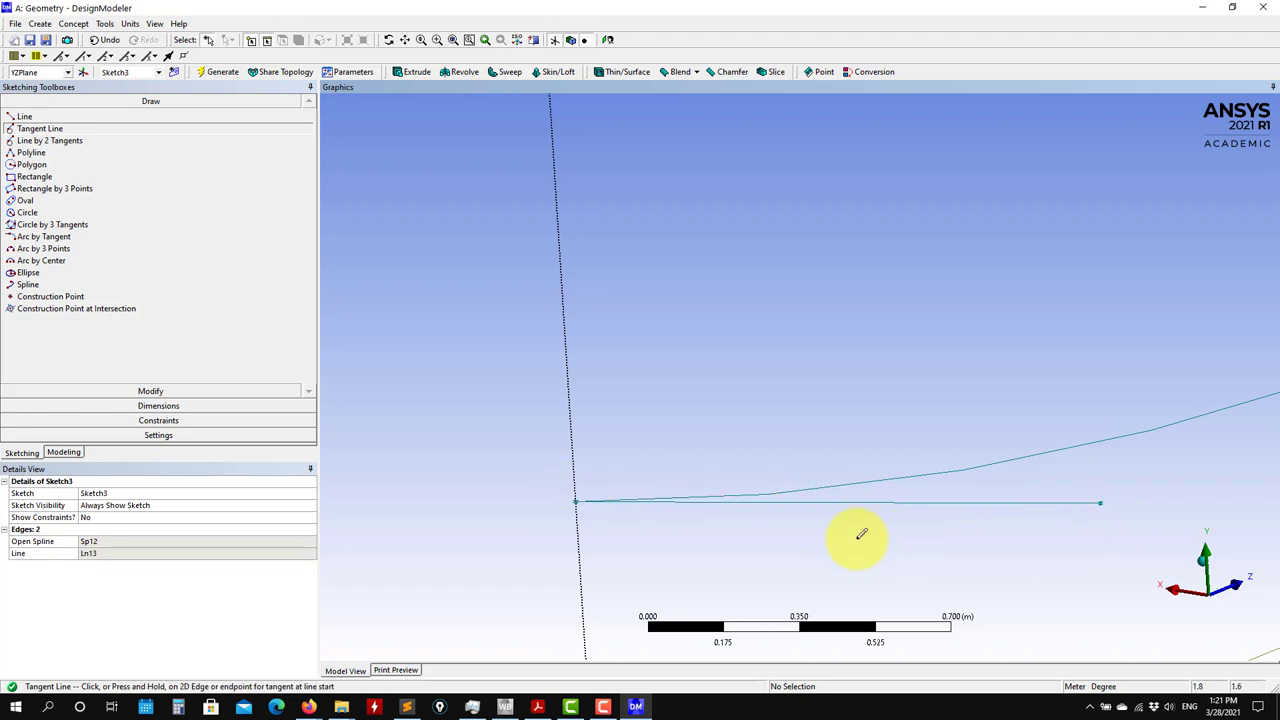
pyautogui.press('Escape')
pyautogui.scroll(-5, 886, 520)
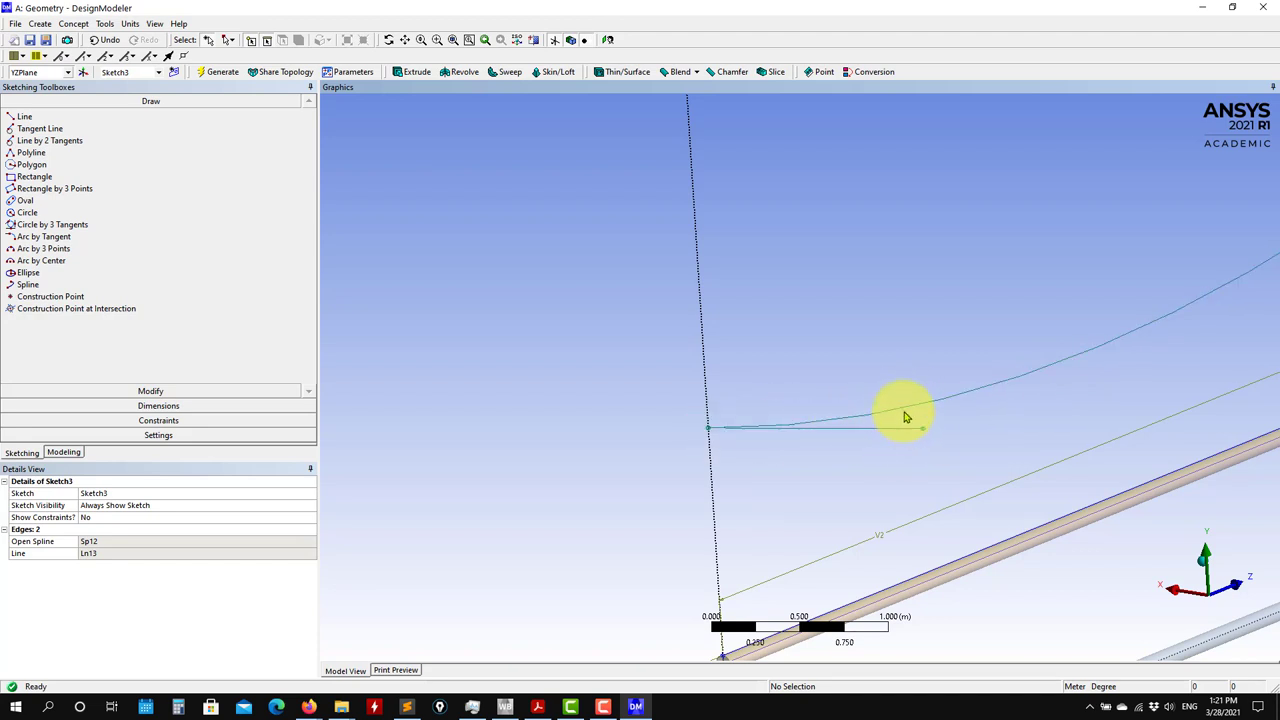
pyautogui.scroll(3, 896, 445)
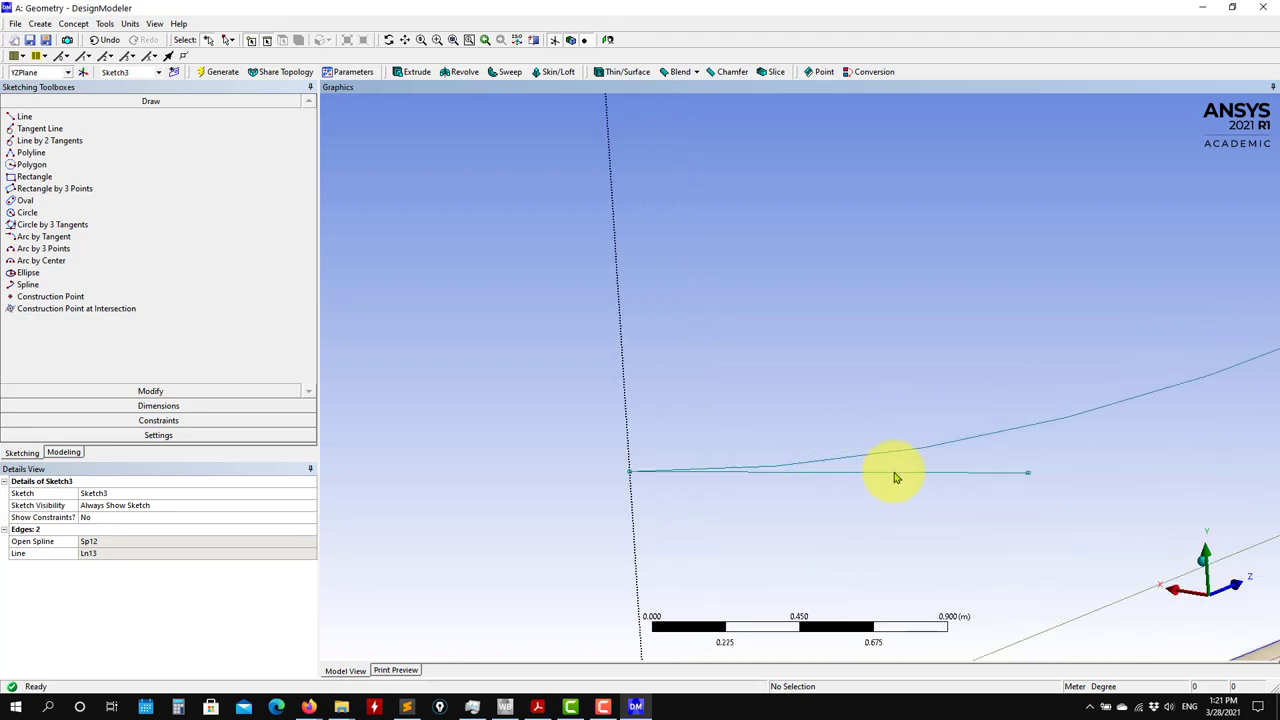
# Step: Undo the tangent line drawn in the spline sketch
pyautogui.click(872, 502)
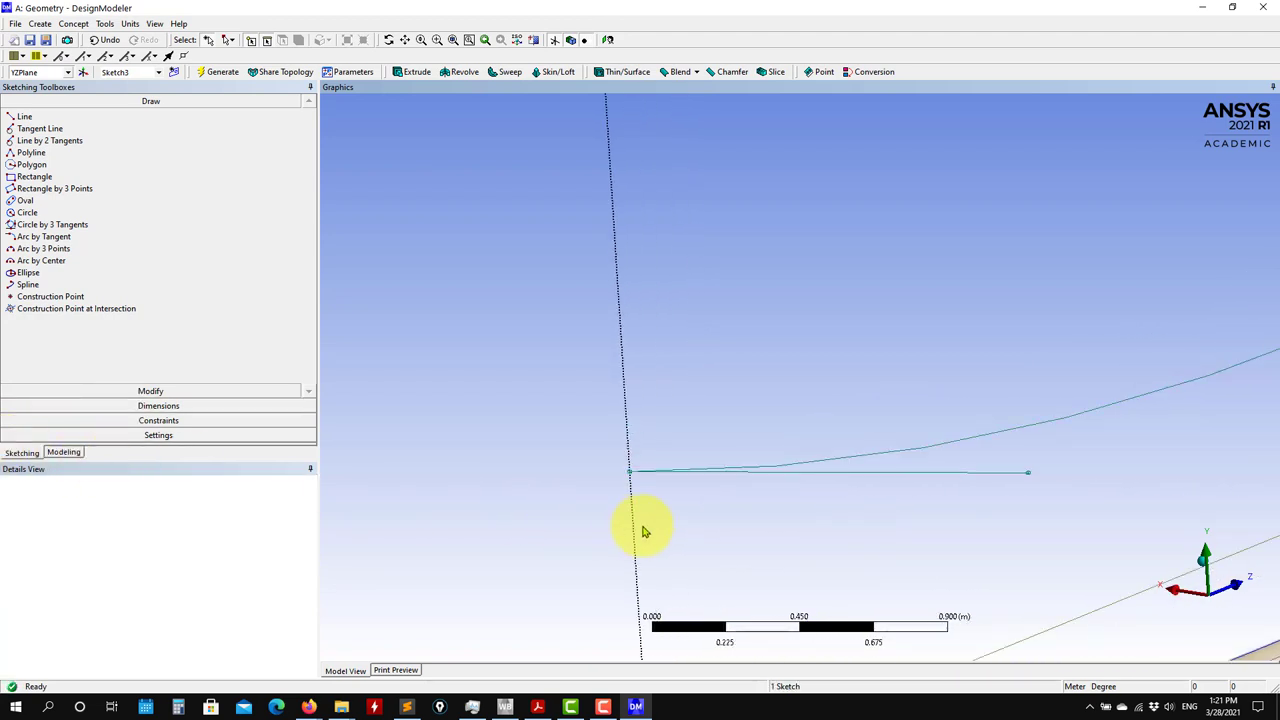
pyautogui.hotkey('ctrl', 'z')
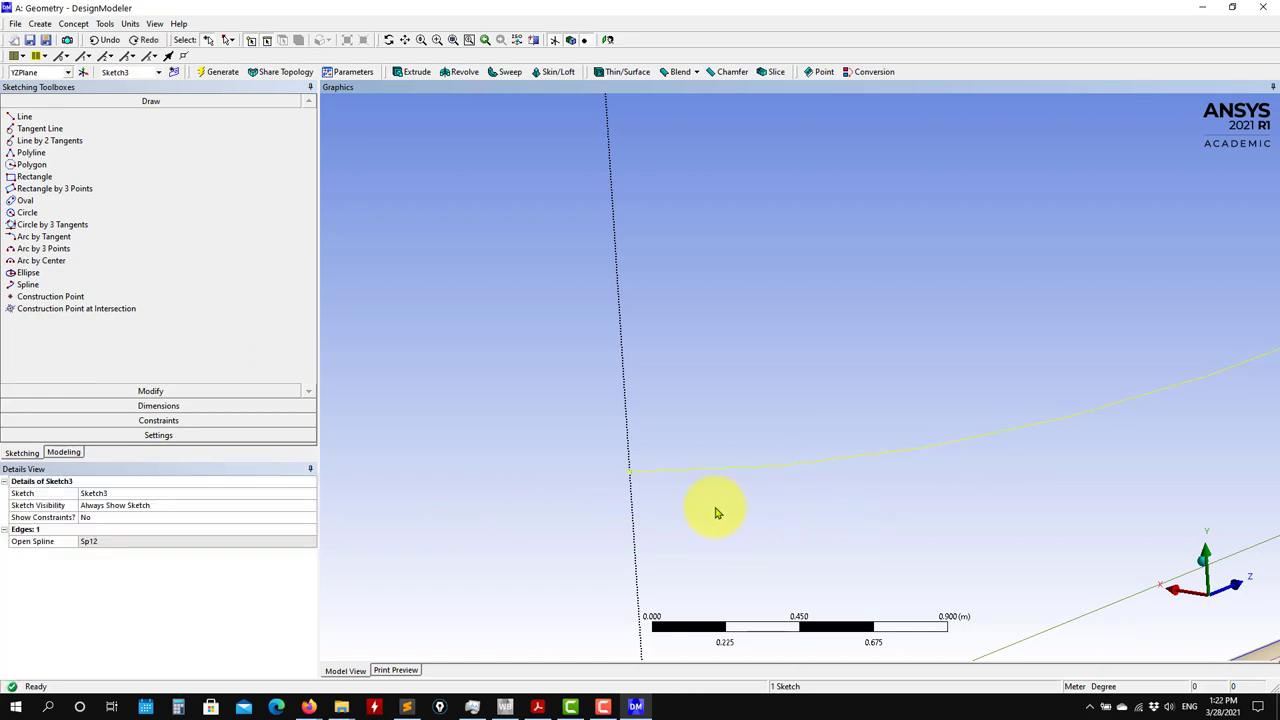
pyautogui.scroll(-3, 716, 513)
pyautogui.click(714, 514)
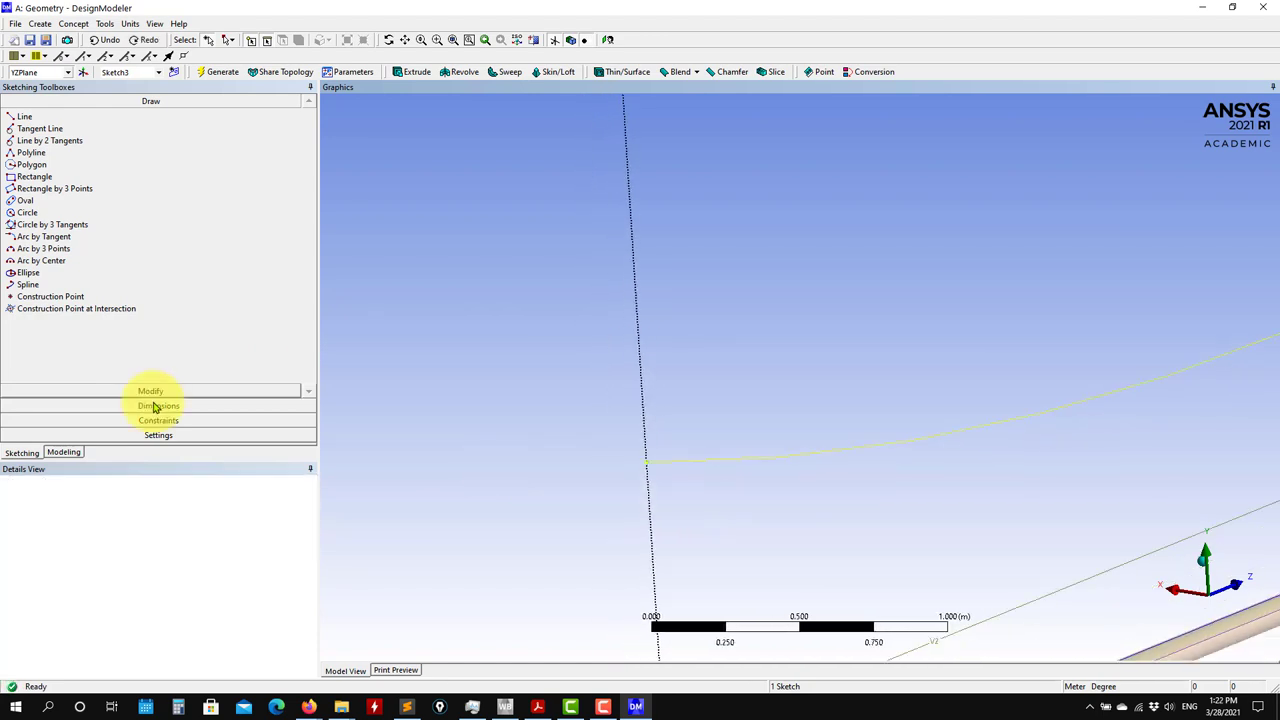
# Step: Return to modeling and create another new sketch on the YZ plane, separate from the spline sketch
pyautogui.click(63, 452)
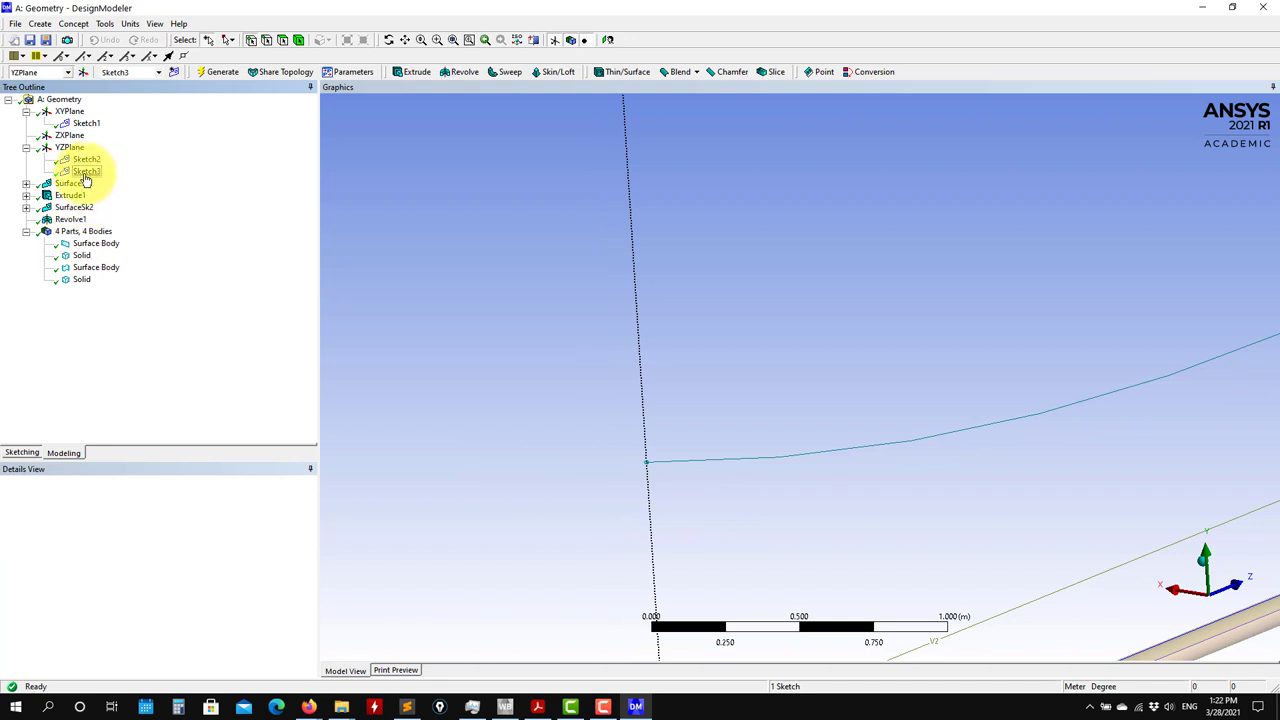
pyautogui.click(69, 148)
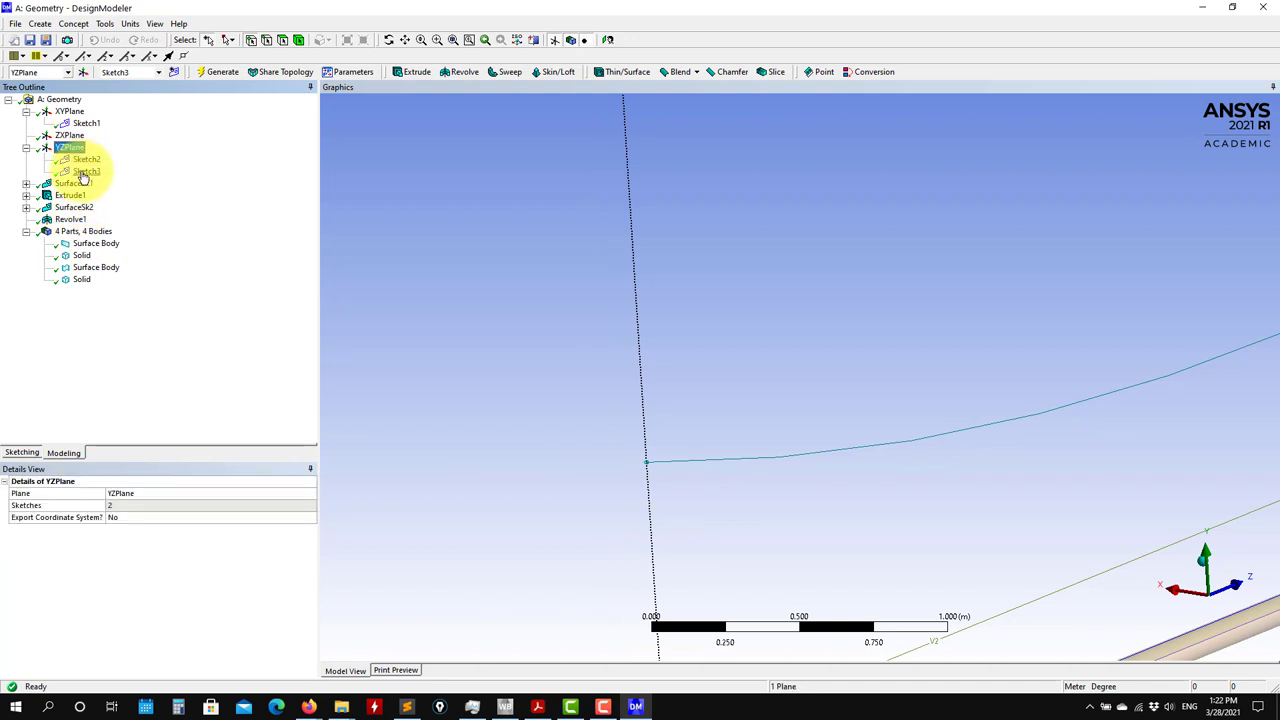
pyautogui.click(86, 171)
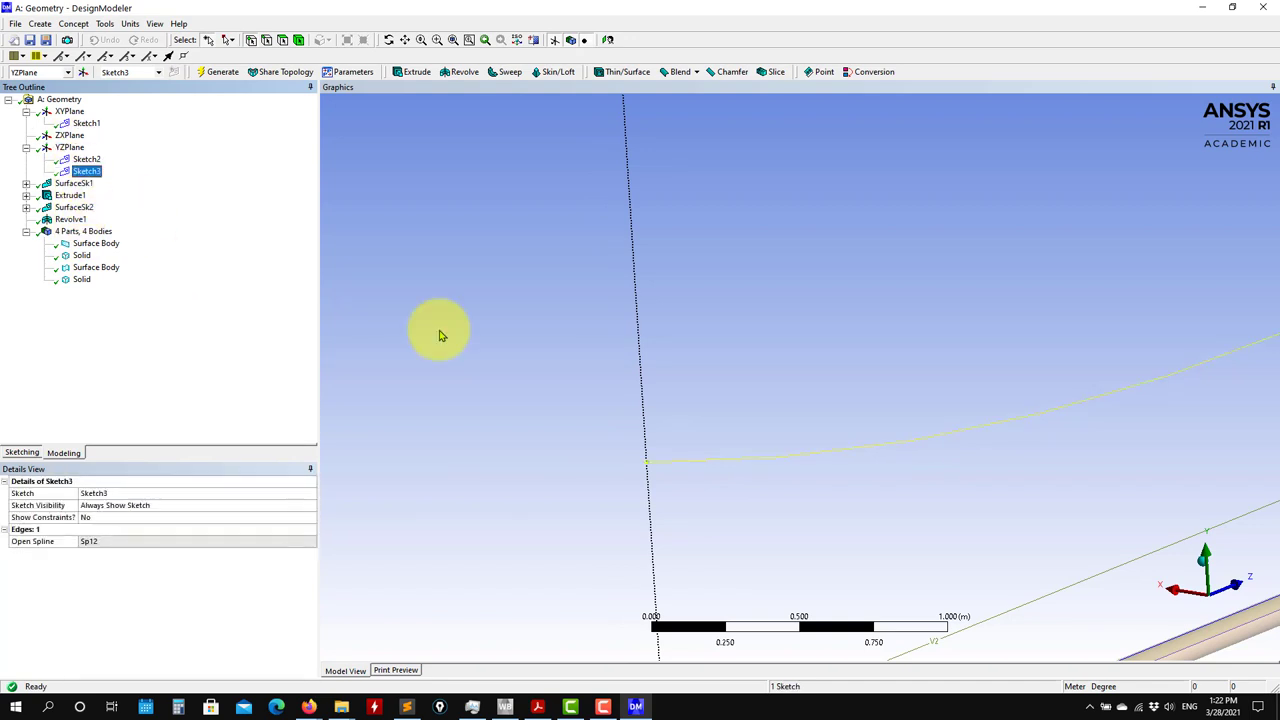
pyautogui.click(69, 147)
pyautogui.click(175, 75)
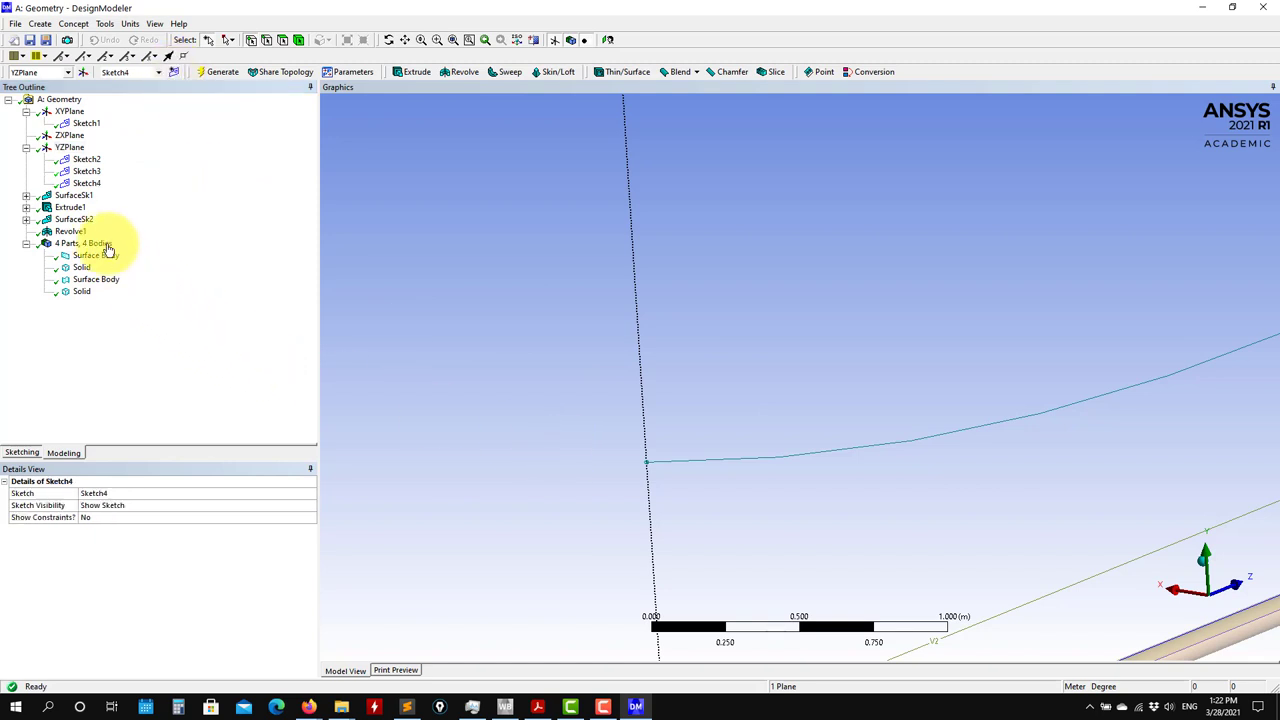
# Step: Draw a tangent line in the new sketch from the spline's start point on the vertical axis, and return to modeling
pyautogui.click(22, 453)
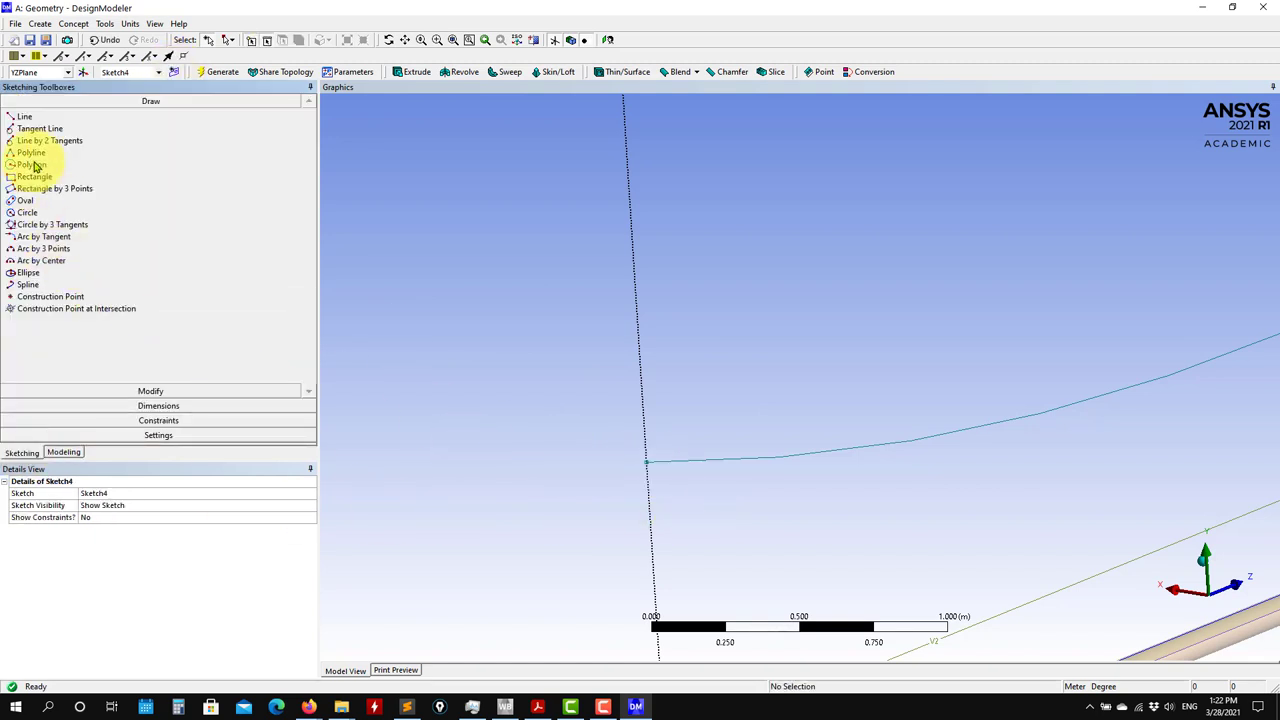
pyautogui.click(24, 117)
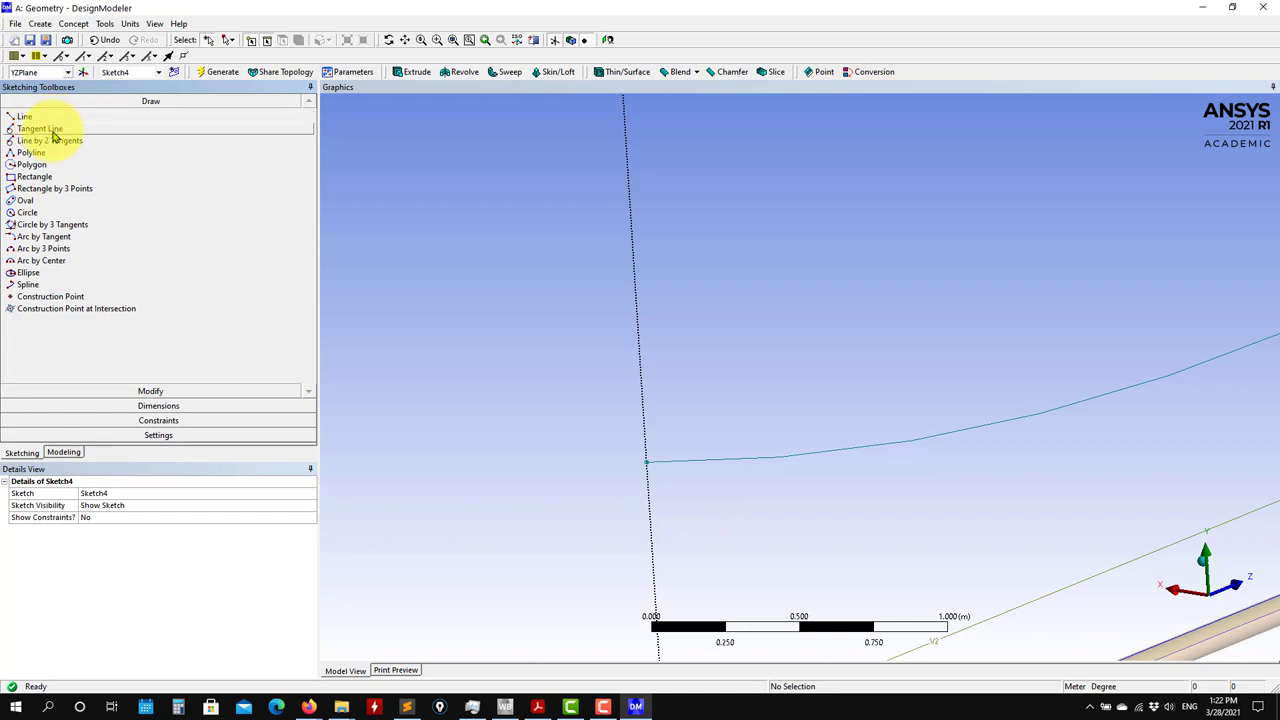
pyautogui.click(50, 131)
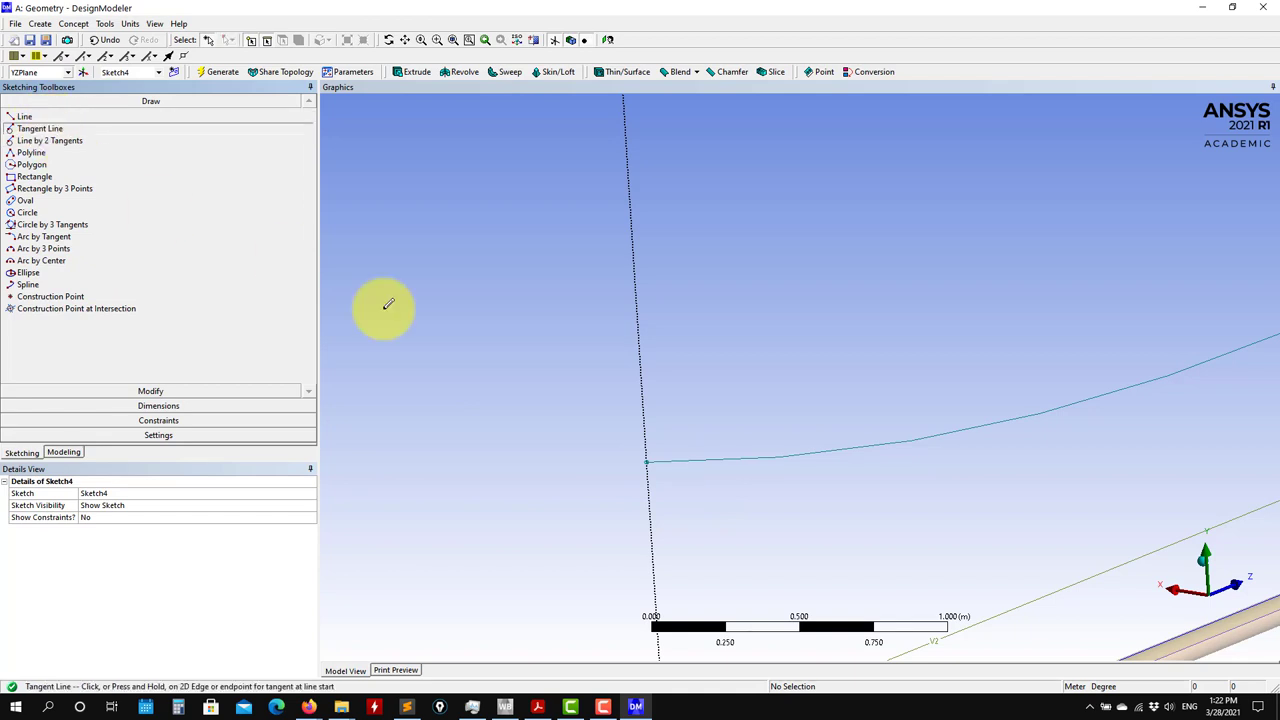
pyautogui.click(649, 461)
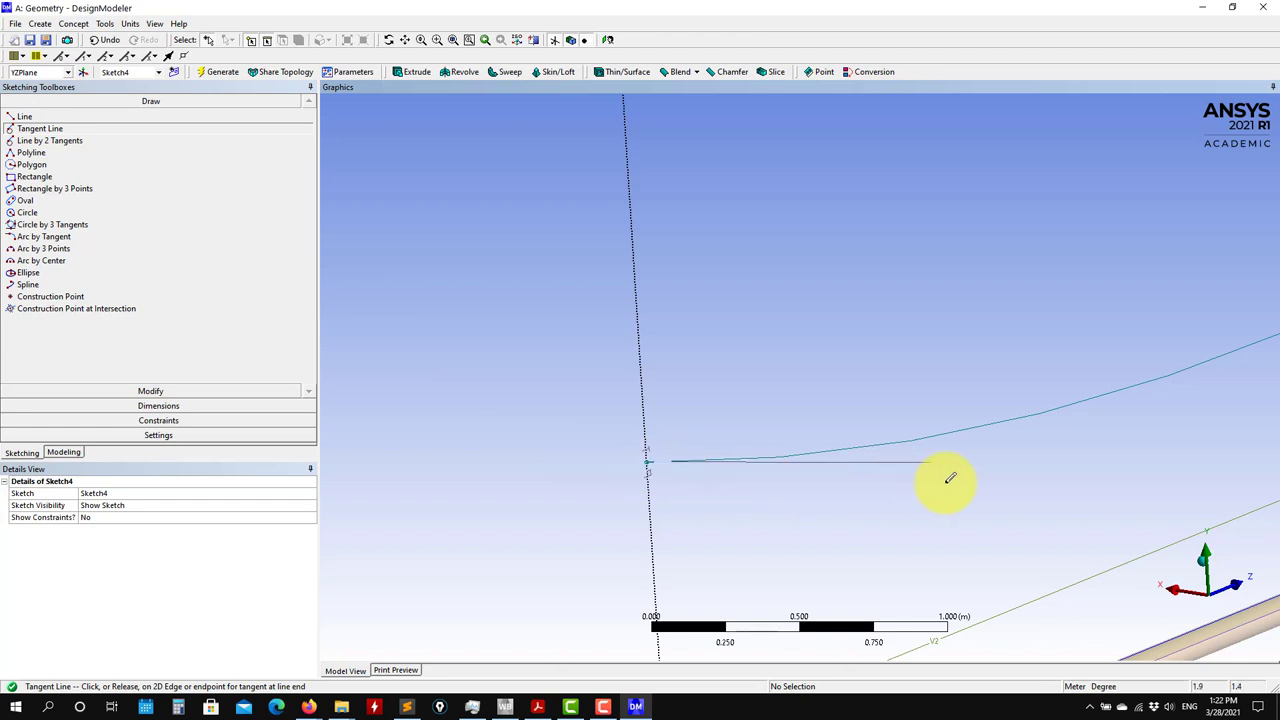
pyautogui.click(1017, 503)
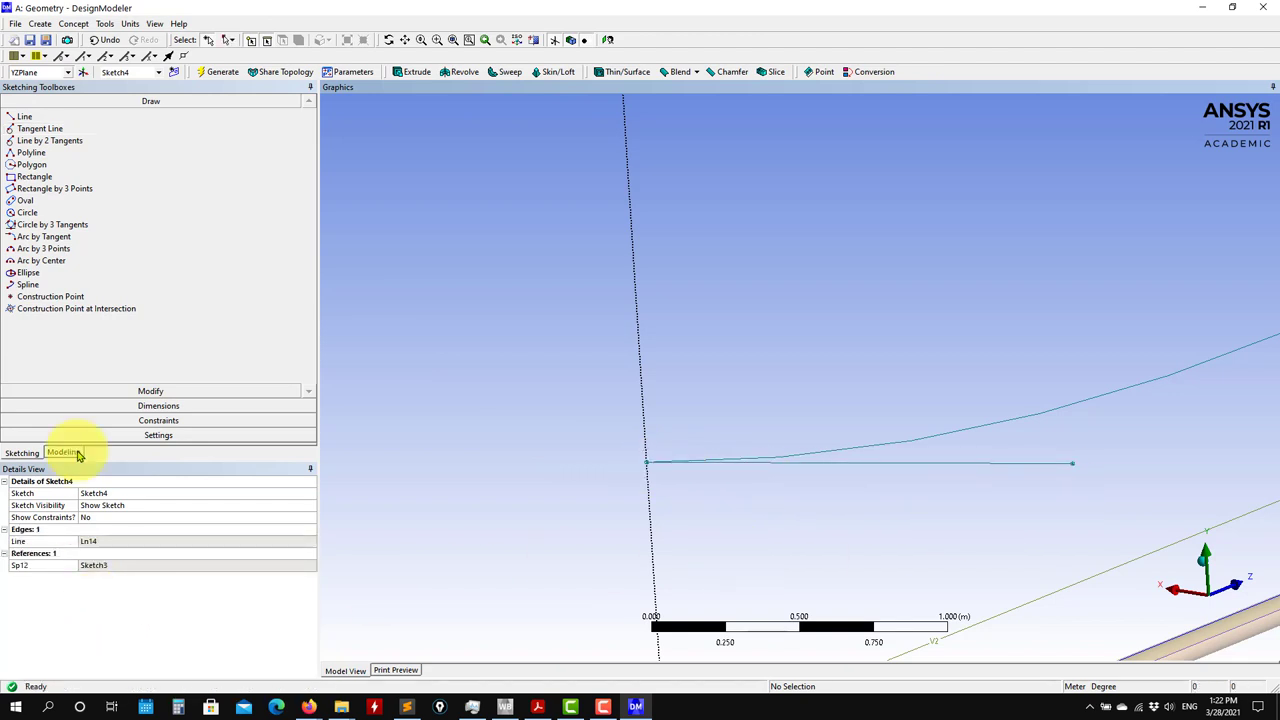
pyautogui.click(64, 452)
# Step: Start a new plane and set its type to From Point and Normal
pyautogui.click(88, 184)
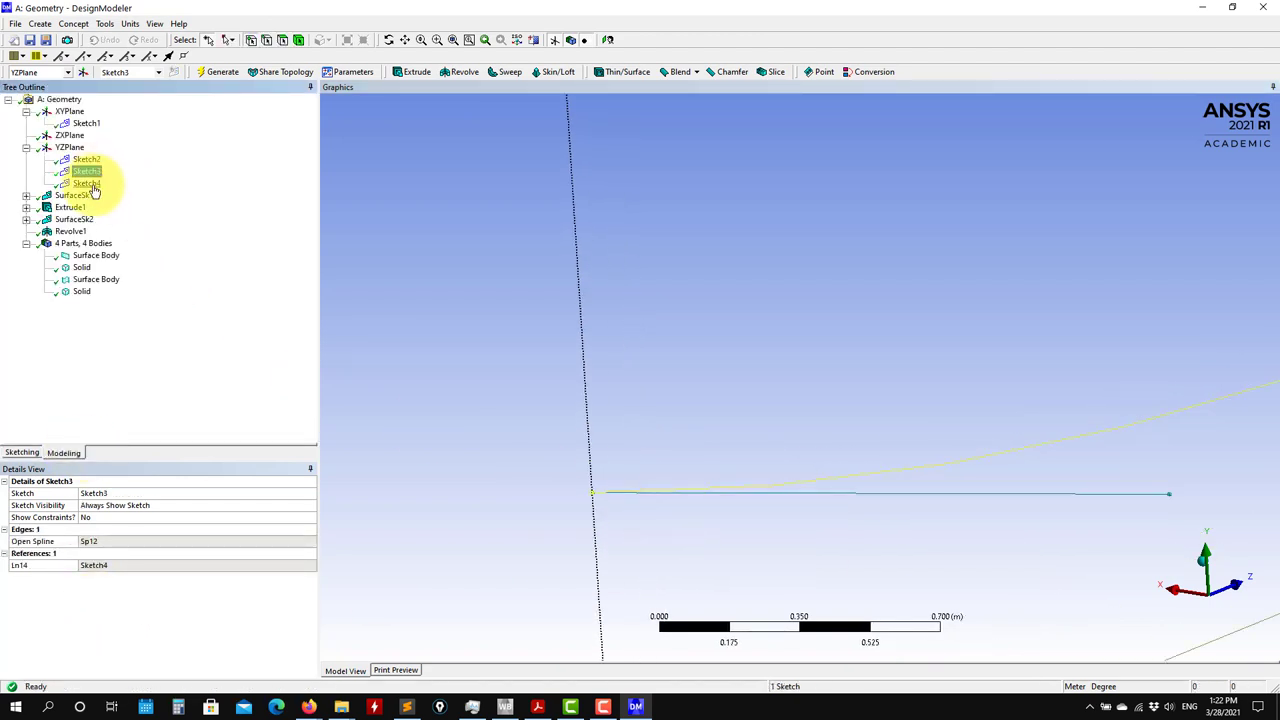
pyautogui.click(86, 171)
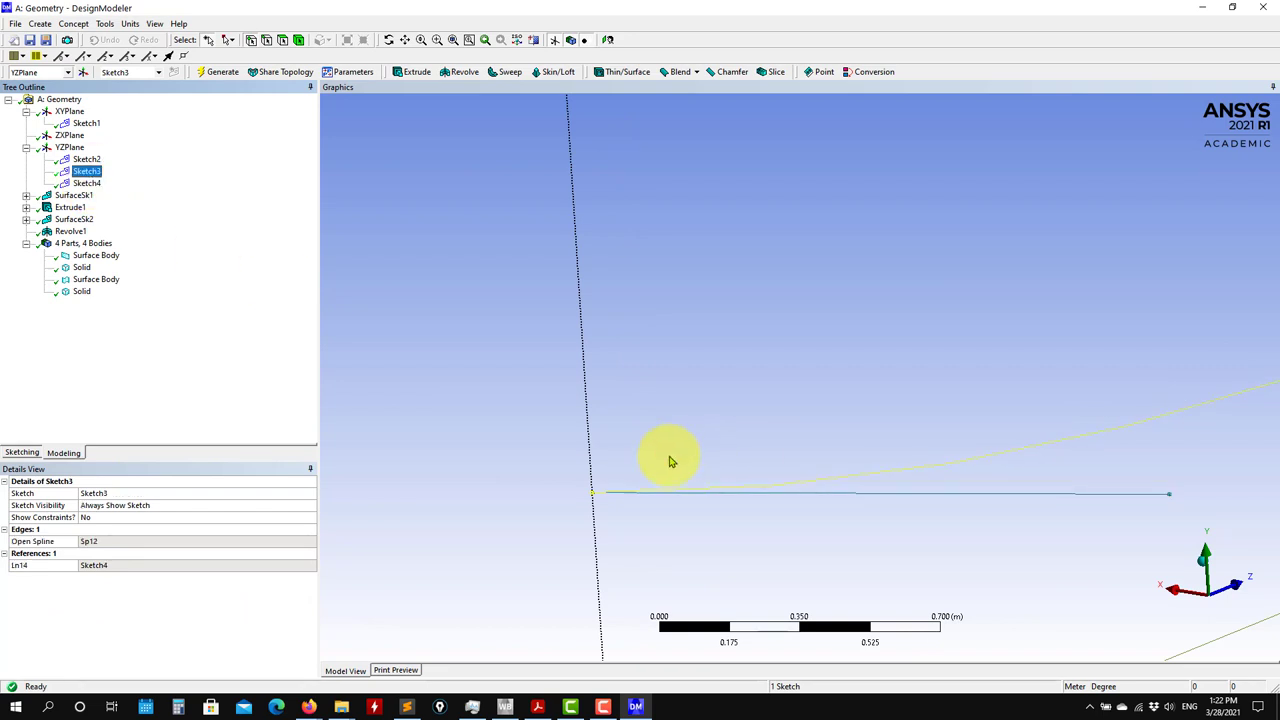
pyautogui.click(88, 183)
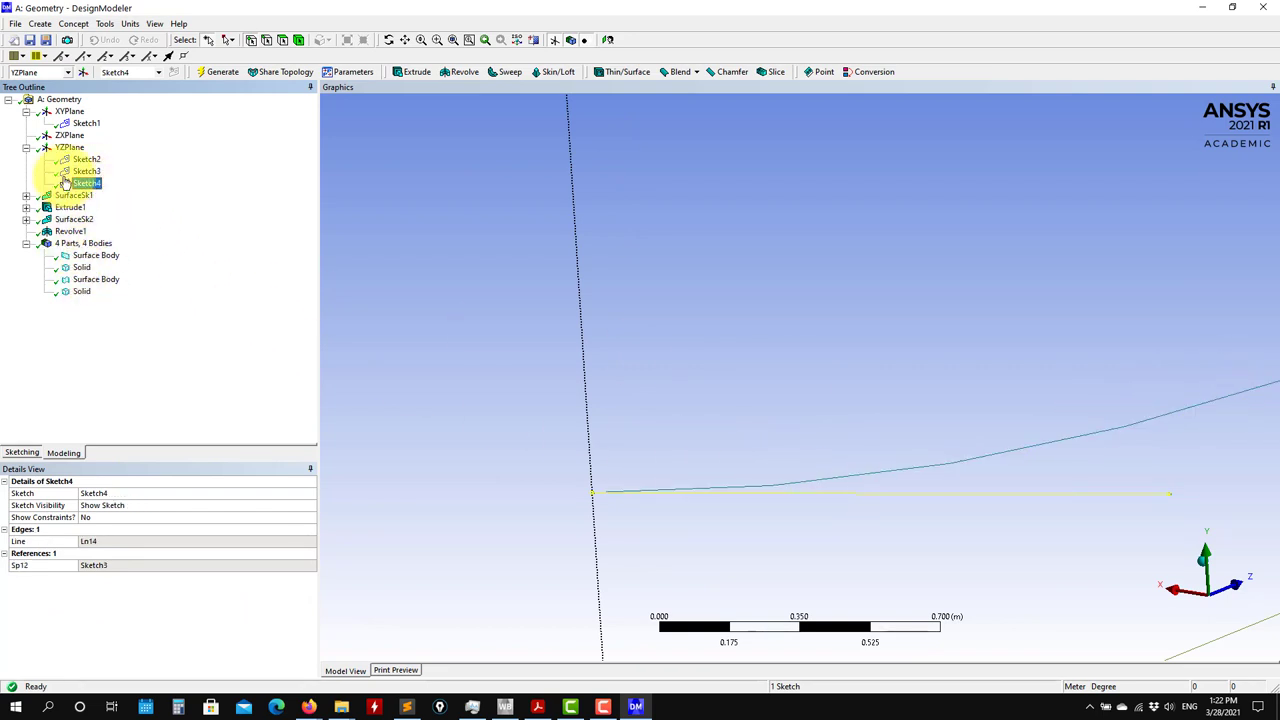
pyautogui.click(40, 23)
pyautogui.click(56, 41)
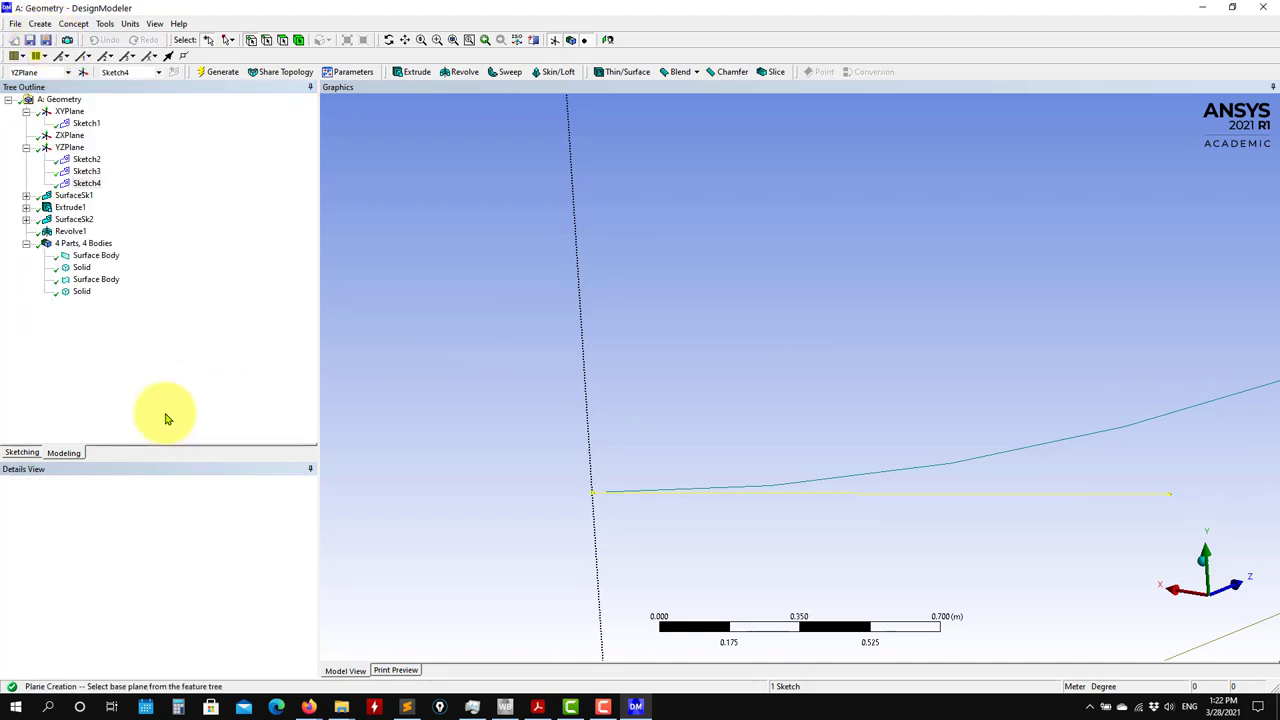
pyautogui.click(308, 510)
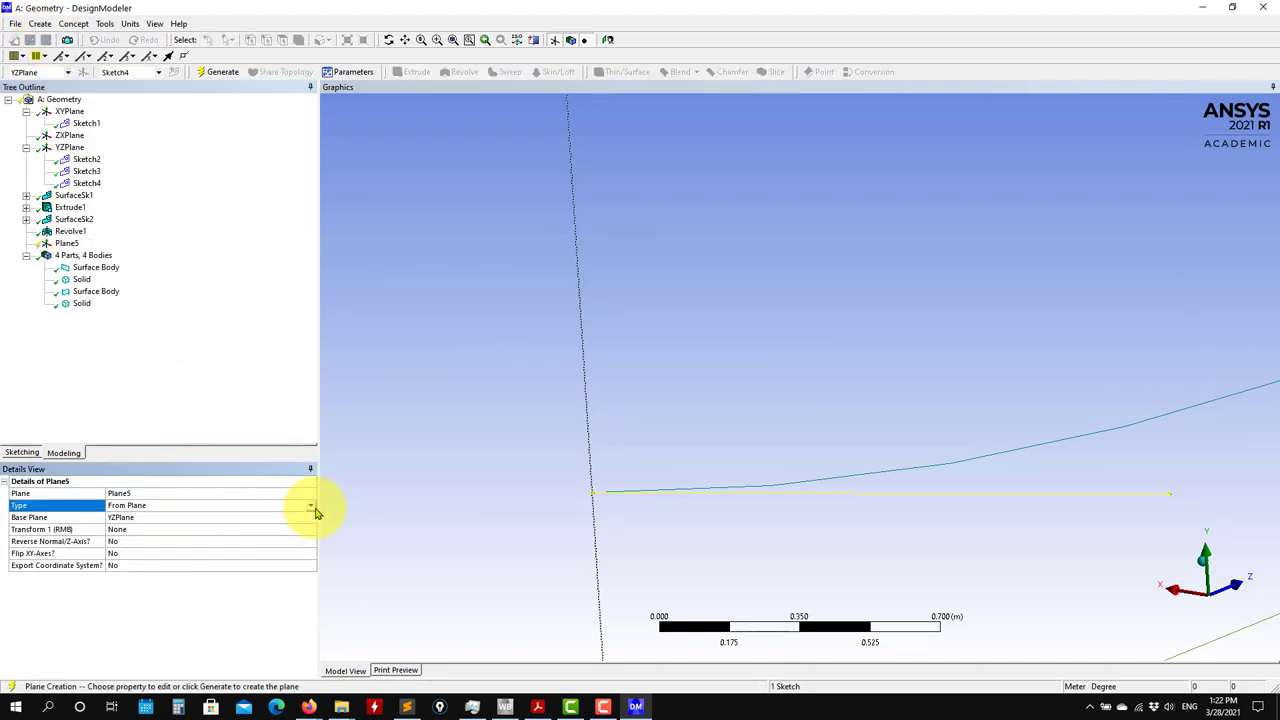
pyautogui.scroll(-5, 550, 531)
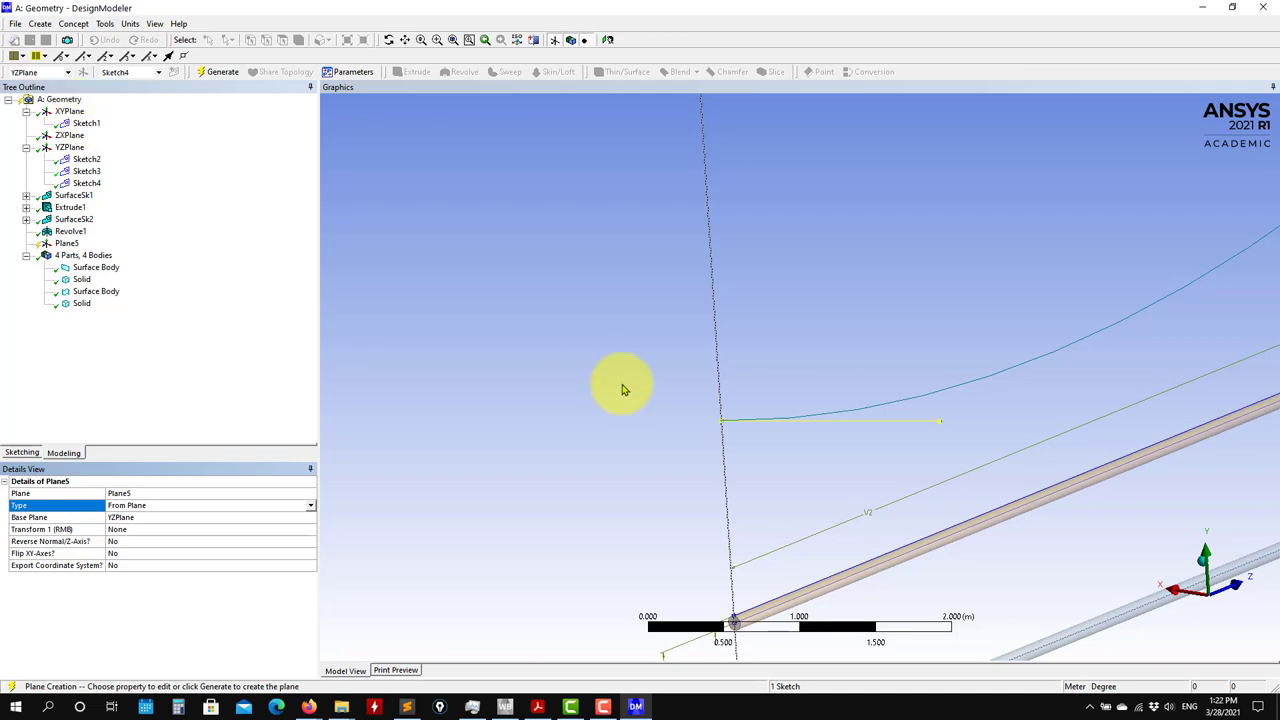
pyautogui.scroll(-2, 592, 380)
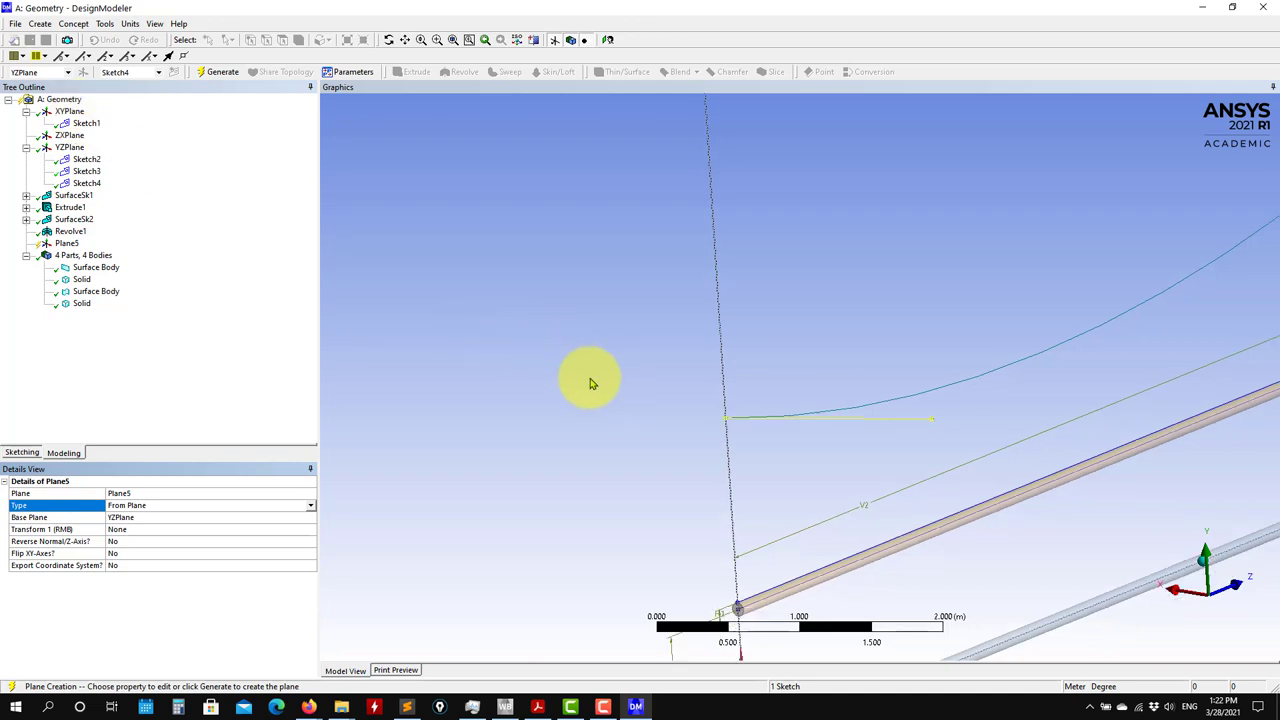
pyautogui.scroll(2, 832, 468)
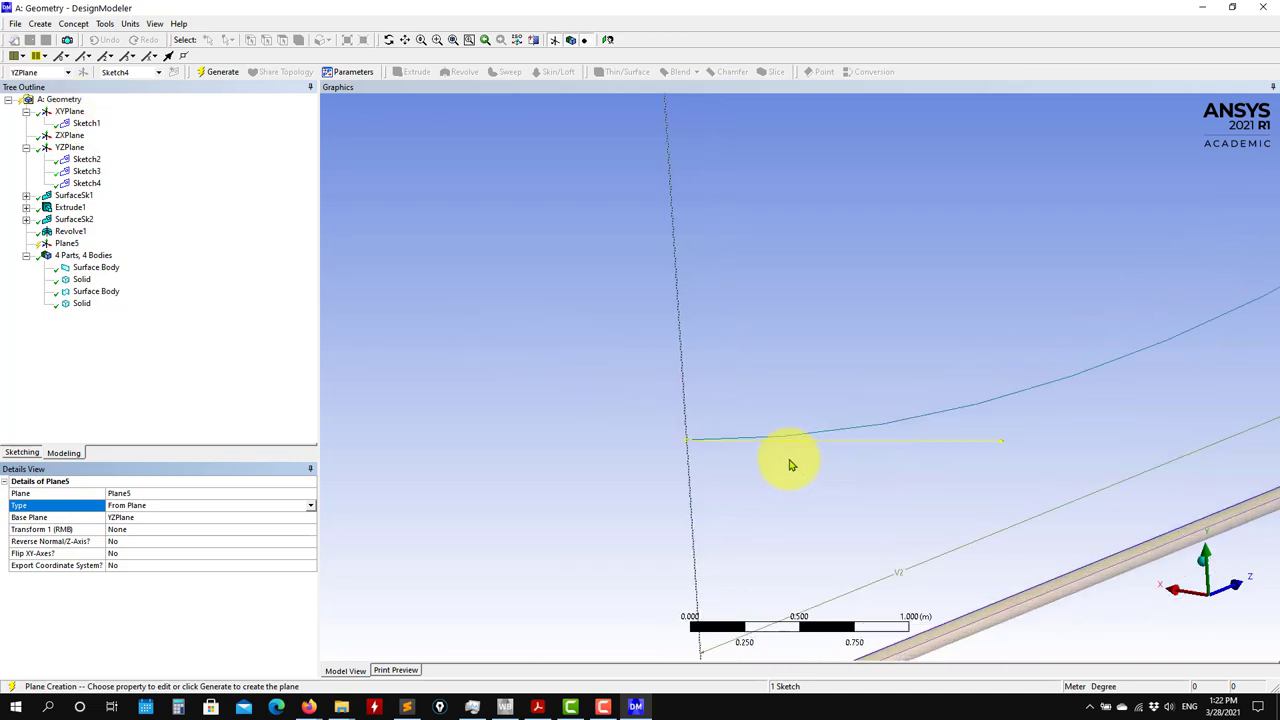
pyautogui.click(312, 508)
pyautogui.click(206, 562)
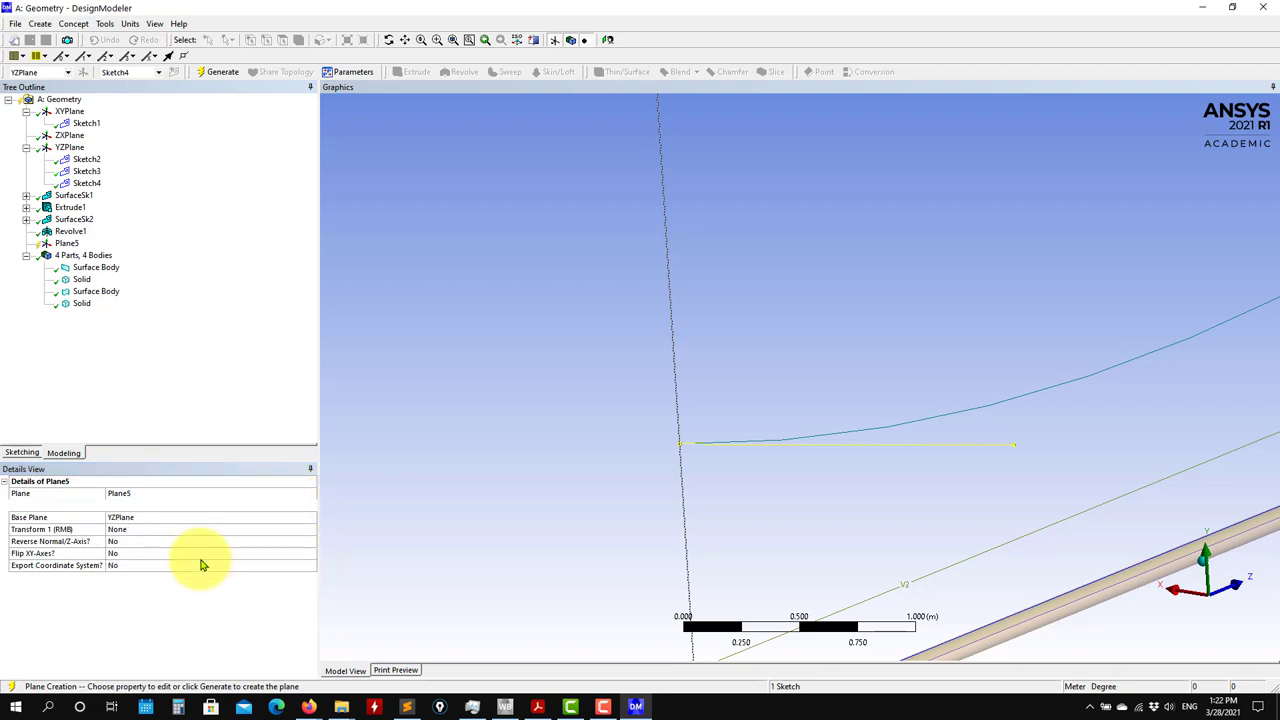
# Step: Use the spline's start point as the plane's base point and the tangent line as its normal, and generate the plane
pyautogui.click(150, 518)
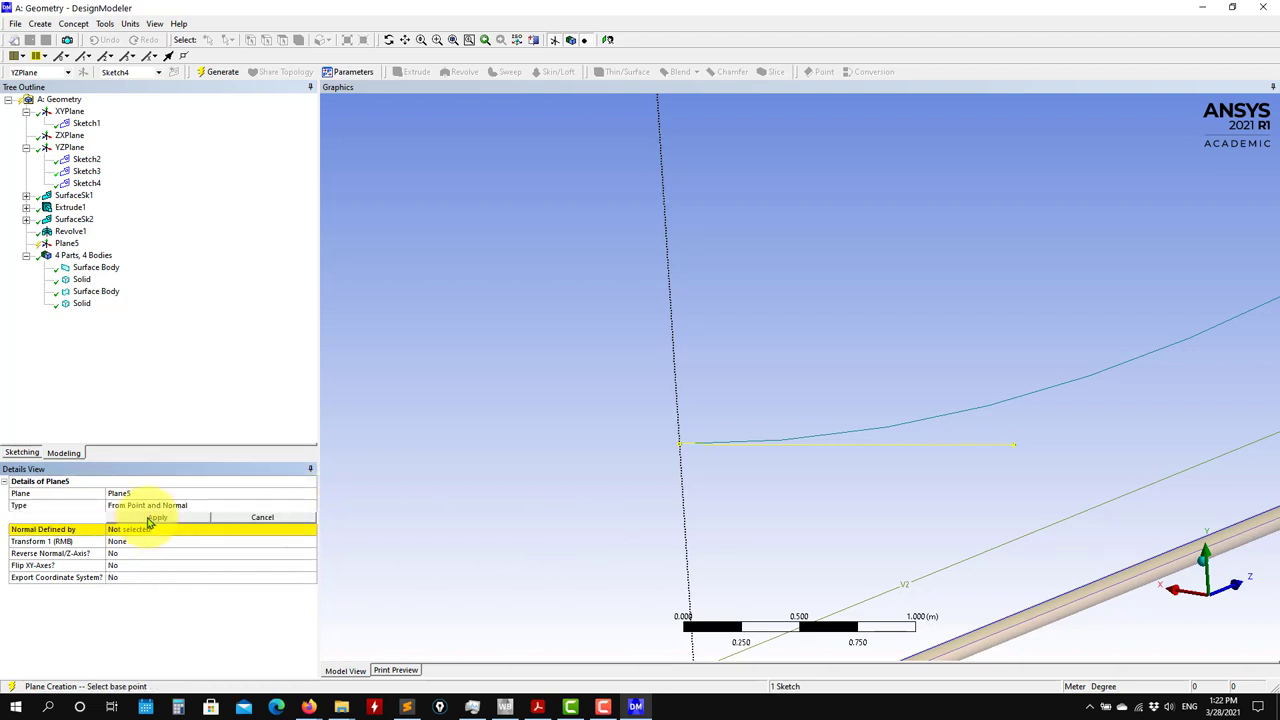
pyautogui.click(680, 445)
pyautogui.click(158, 518)
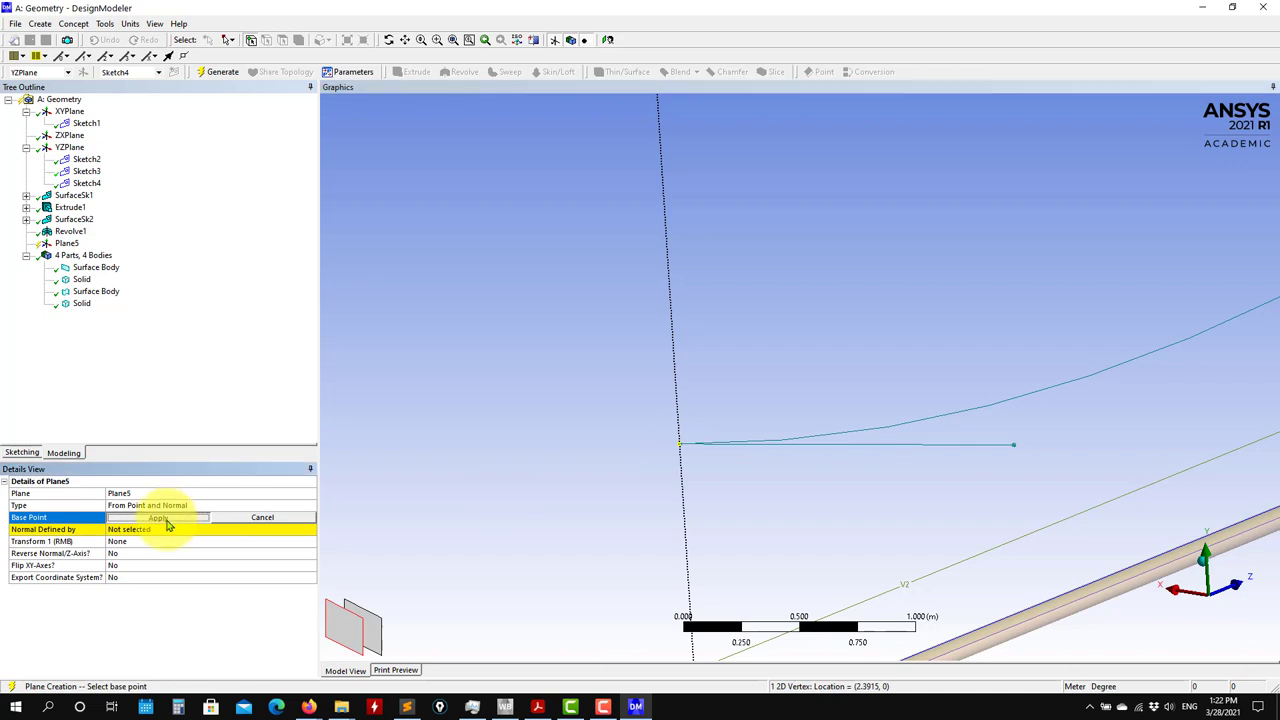
pyautogui.click(991, 447)
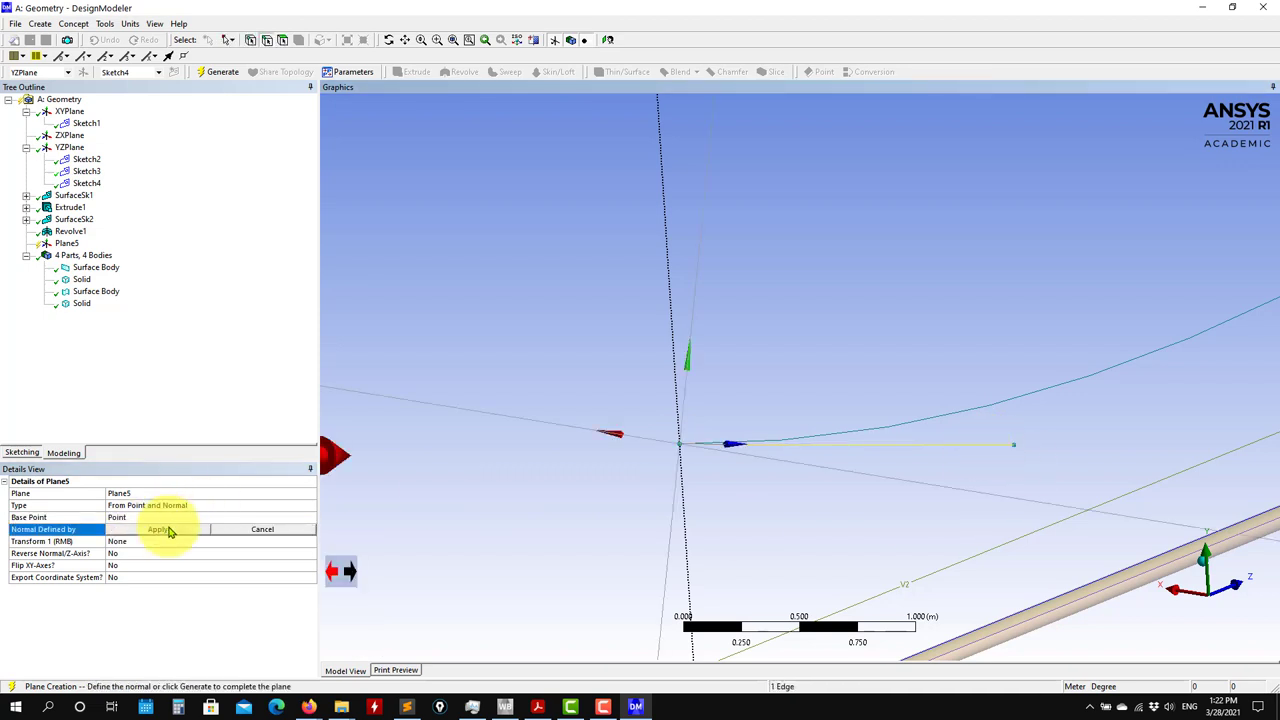
pyautogui.click(162, 530)
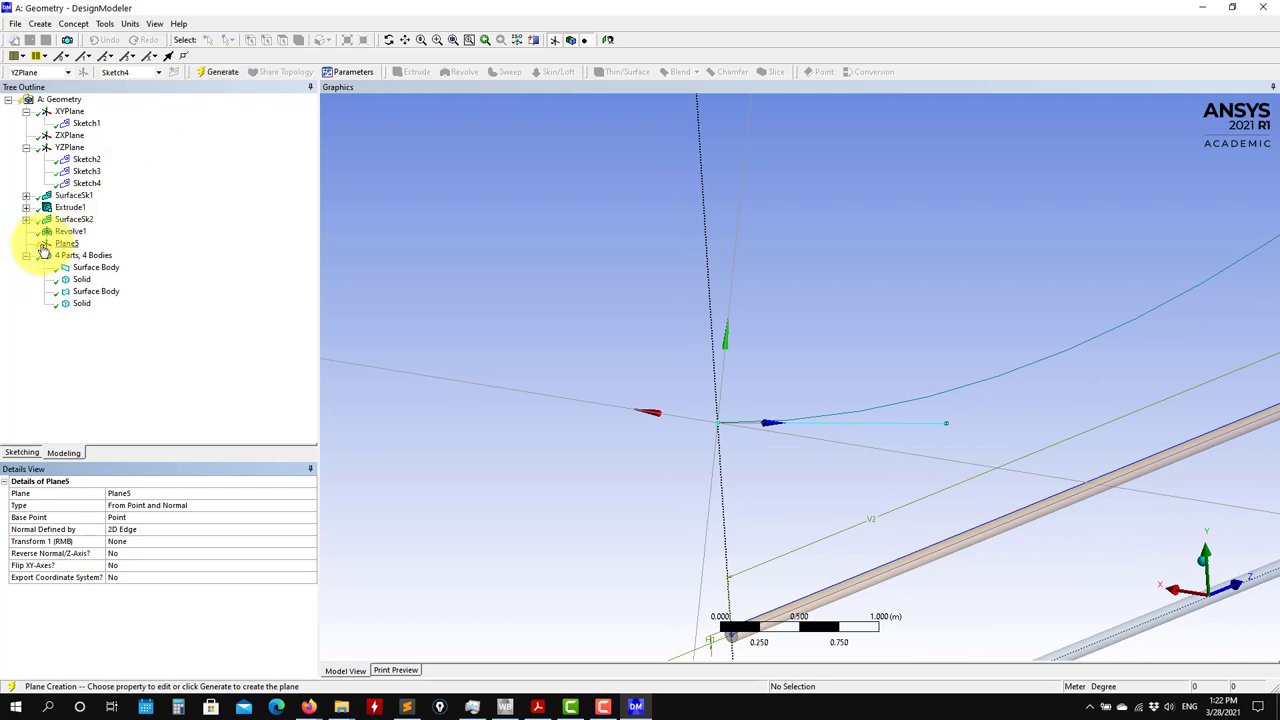
pyautogui.click(215, 77)
pyautogui.moveTo(600, 400)
pyautogui.mouseDown(button='middle')
pyautogui.moveTo(689, 463)
pyautogui.moveTo(583, 430)
pyautogui.moveTo(497, 440)
pyautogui.moveTo(539, 474)
pyautogui.moveTo(617, 451)
pyautogui.moveTo(600, 451)
pyautogui.moveTo(654, 537)
pyautogui.moveTo(694, 486)
pyautogui.moveTo(620, 450)
pyautogui.mouseUp(button='middle')
pyautogui.scroll(-3, 539, 474)
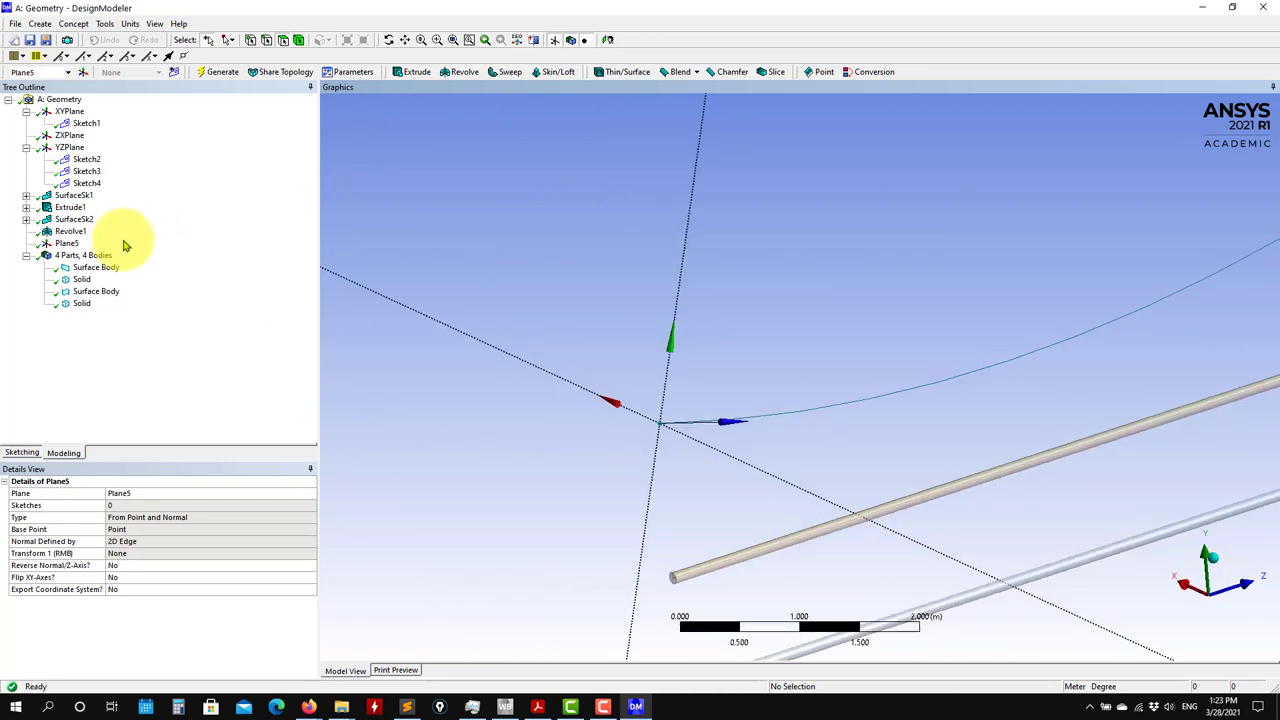
# Step: Create a sketch on the new normal plane and draw a circle about 0.175 m in diameter centred on its origin
pyautogui.click(174, 71)
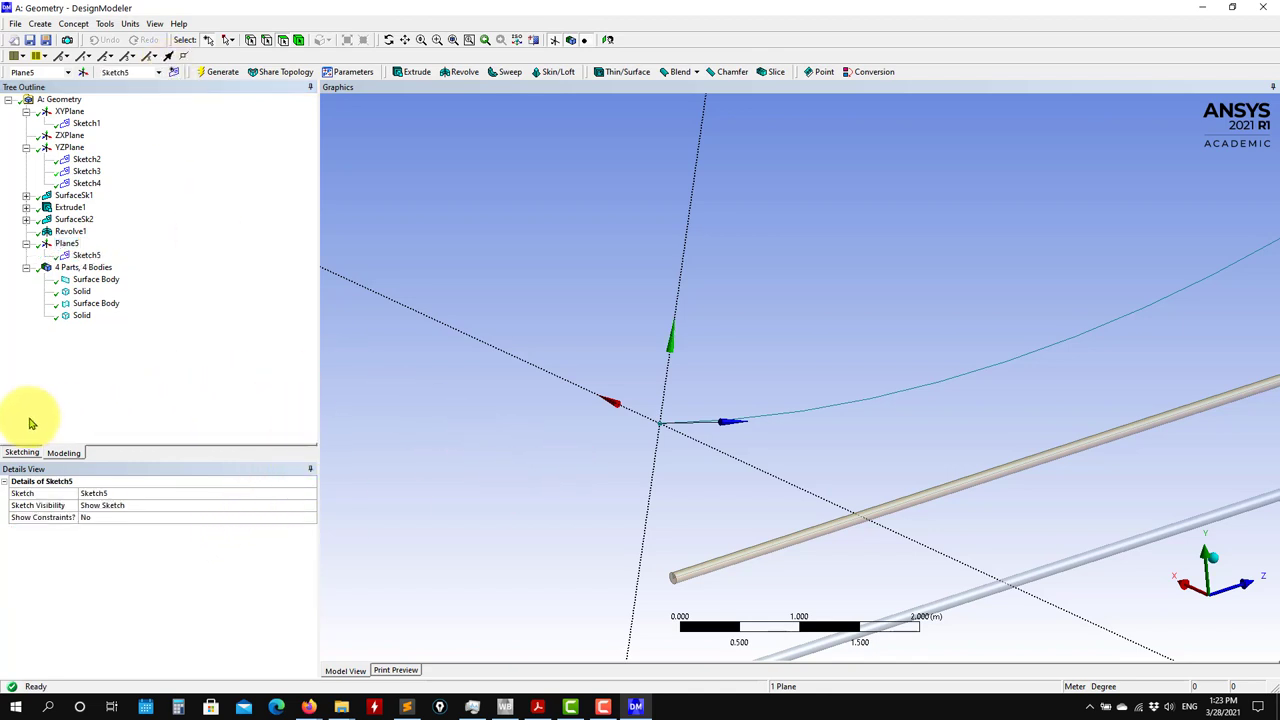
pyautogui.click(19, 453)
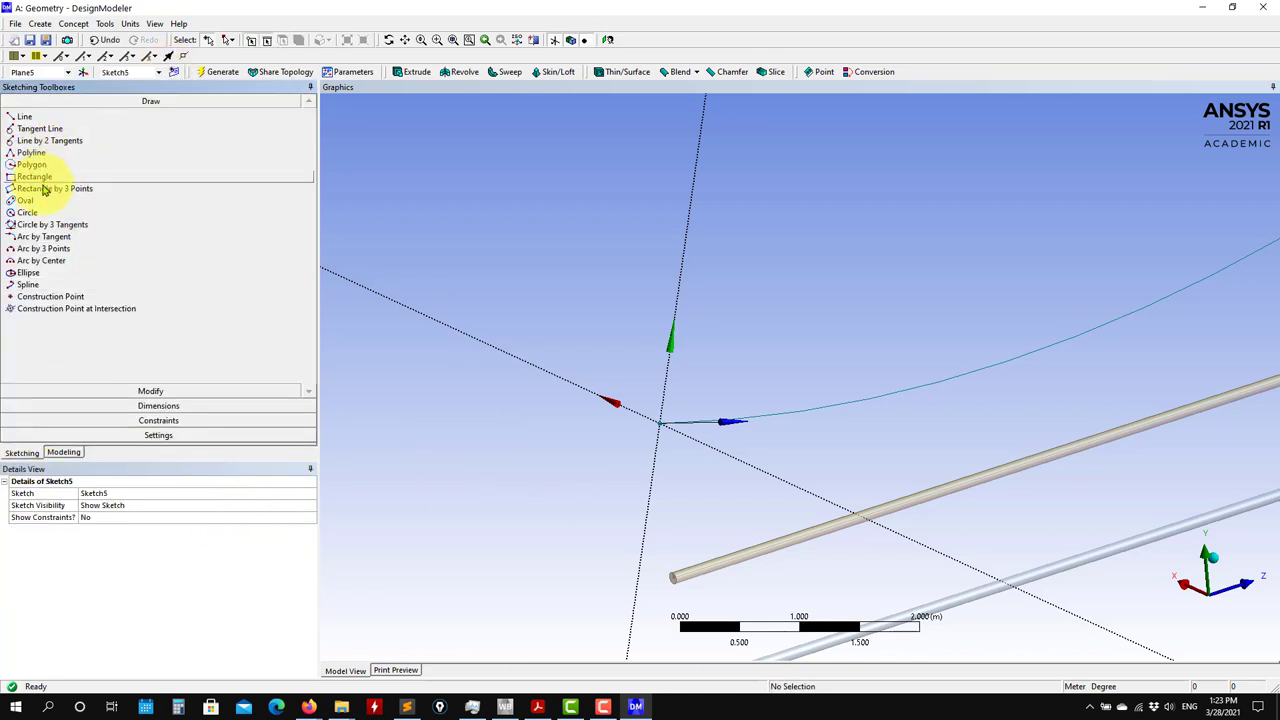
pyautogui.click(27, 212)
pyautogui.moveTo(514, 443); pyautogui.dragTo(808, 470, button='middle')
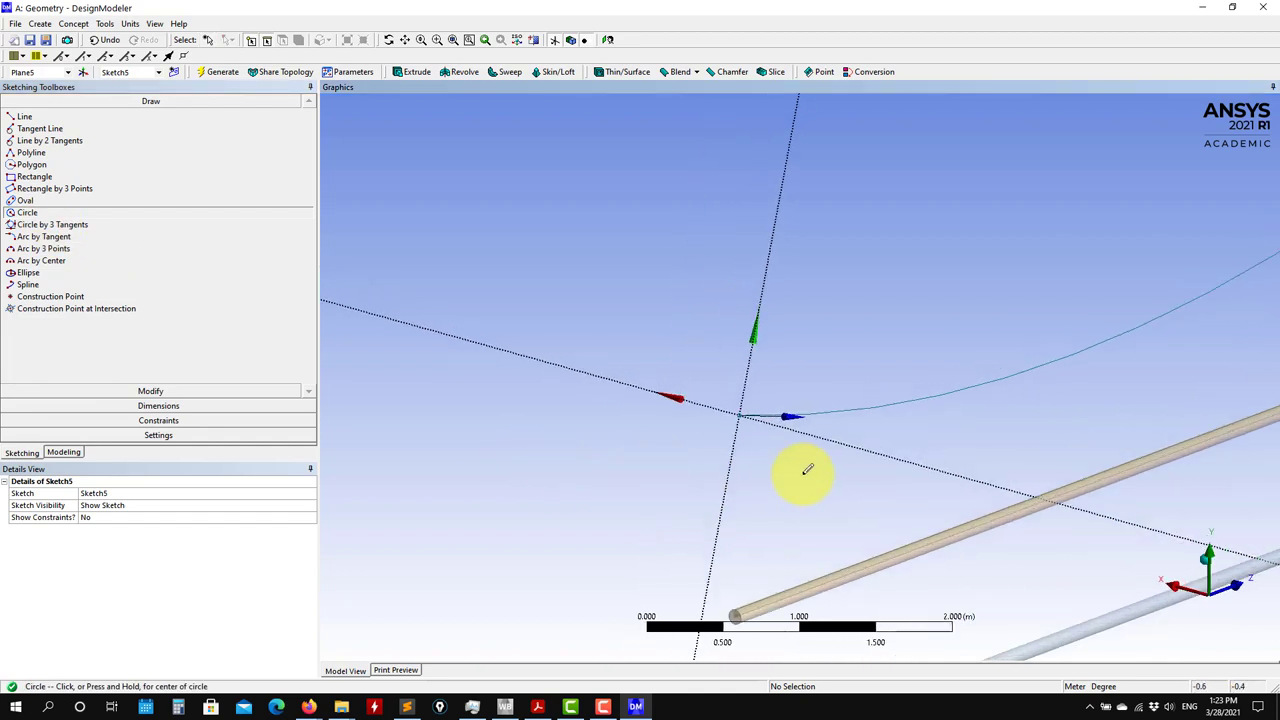
pyautogui.scroll(5, 808, 470)
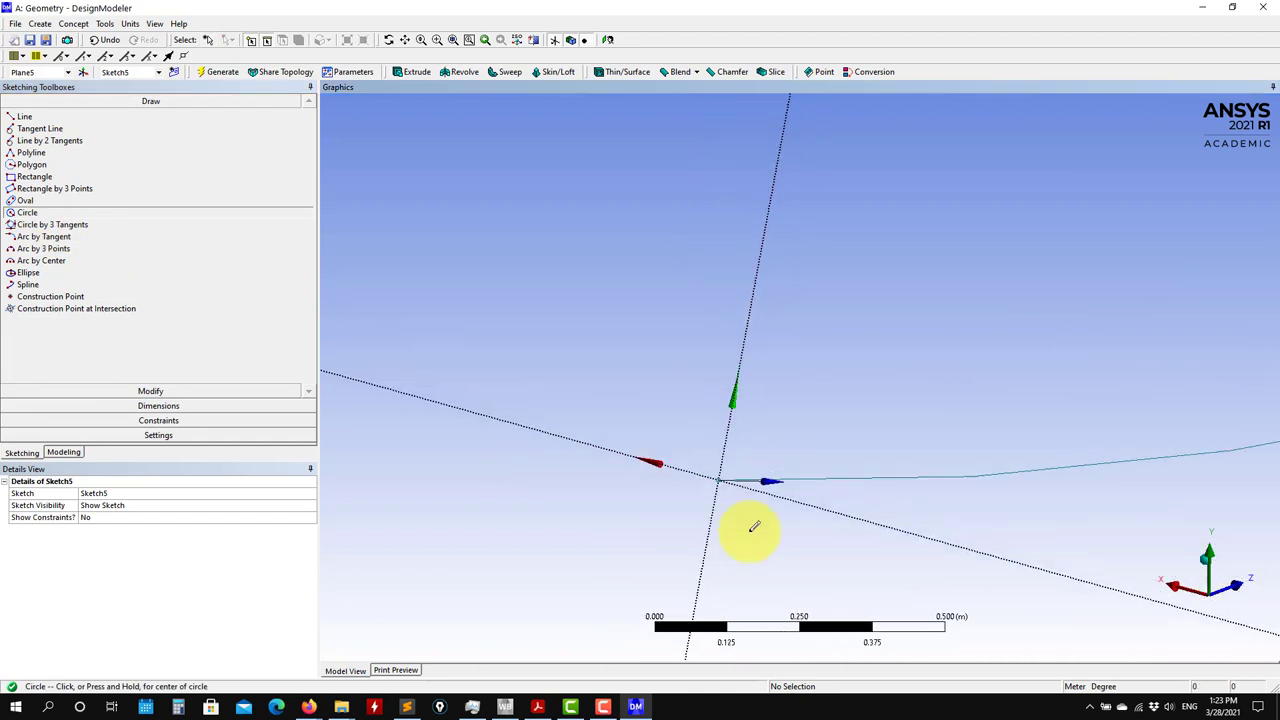
pyautogui.scroll(2, 754, 527)
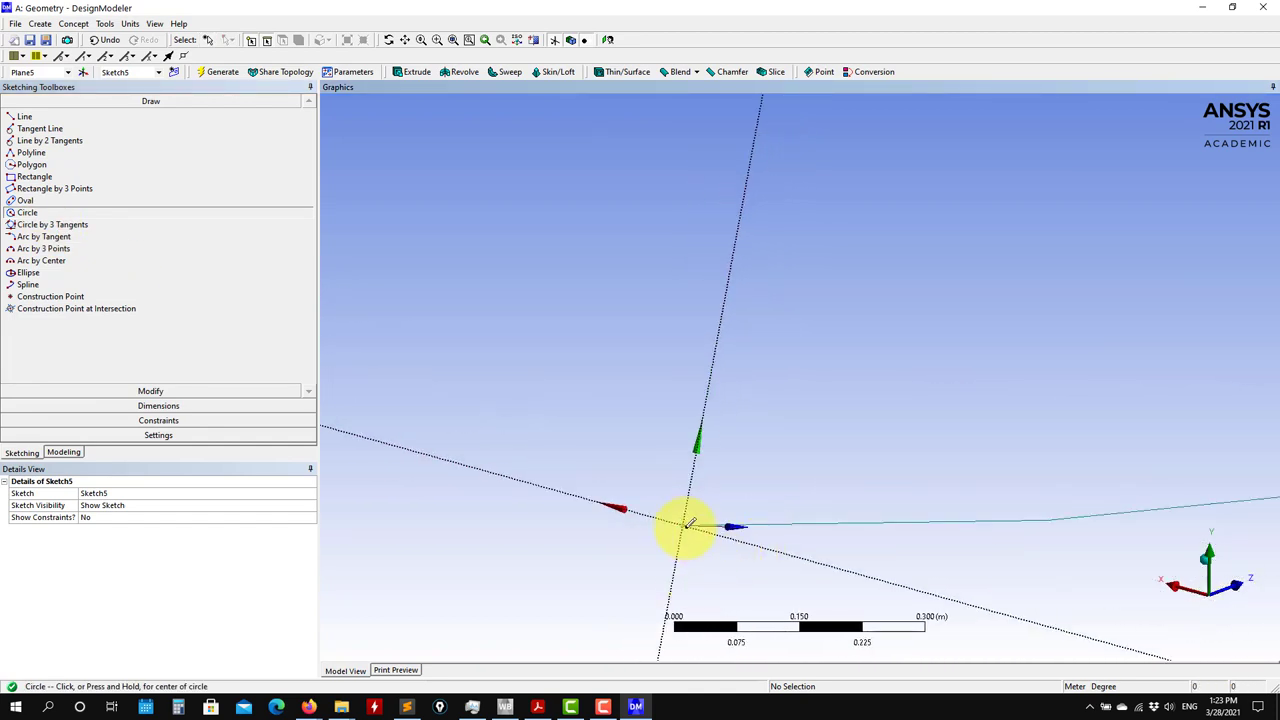
pyautogui.moveTo(705, 513)
pyautogui.mouseDown(button='middle')
pyautogui.moveTo(737, 257)
pyautogui.moveTo(707, 407)
pyautogui.mouseUp(button='middle')
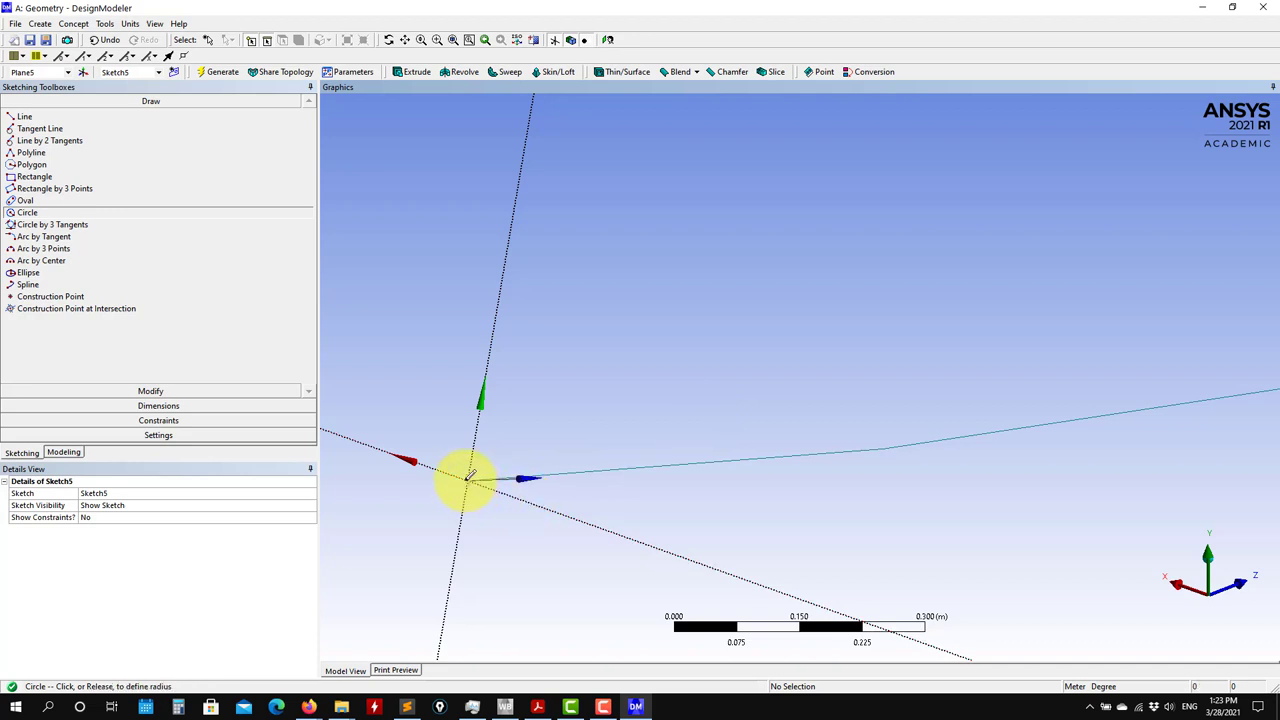
pyautogui.click(500, 430)
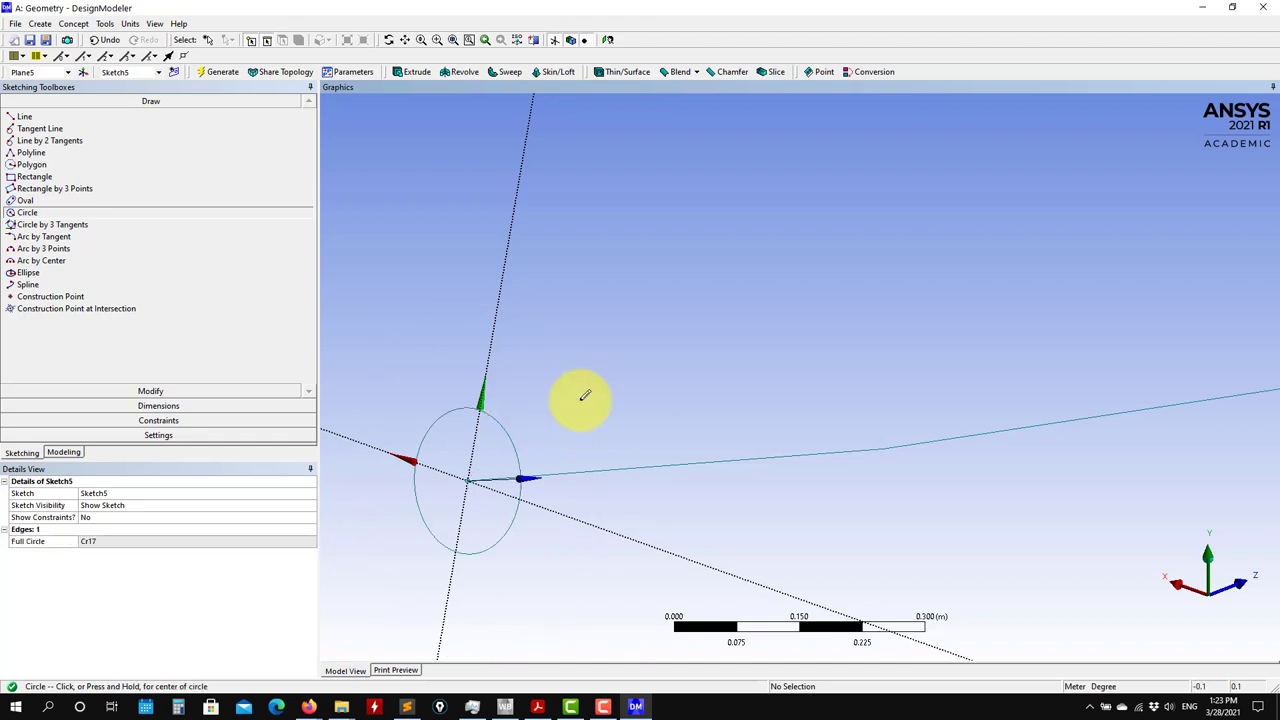
pyautogui.moveTo(565, 407)
pyautogui.keyDown('ctrl'); pyautogui.mouseDown(button='middle')
pyautogui.moveTo(700, 371)
pyautogui.moveTo(705, 357)
pyautogui.mouseUp(button='middle'); pyautogui.keyUp('ctrl')
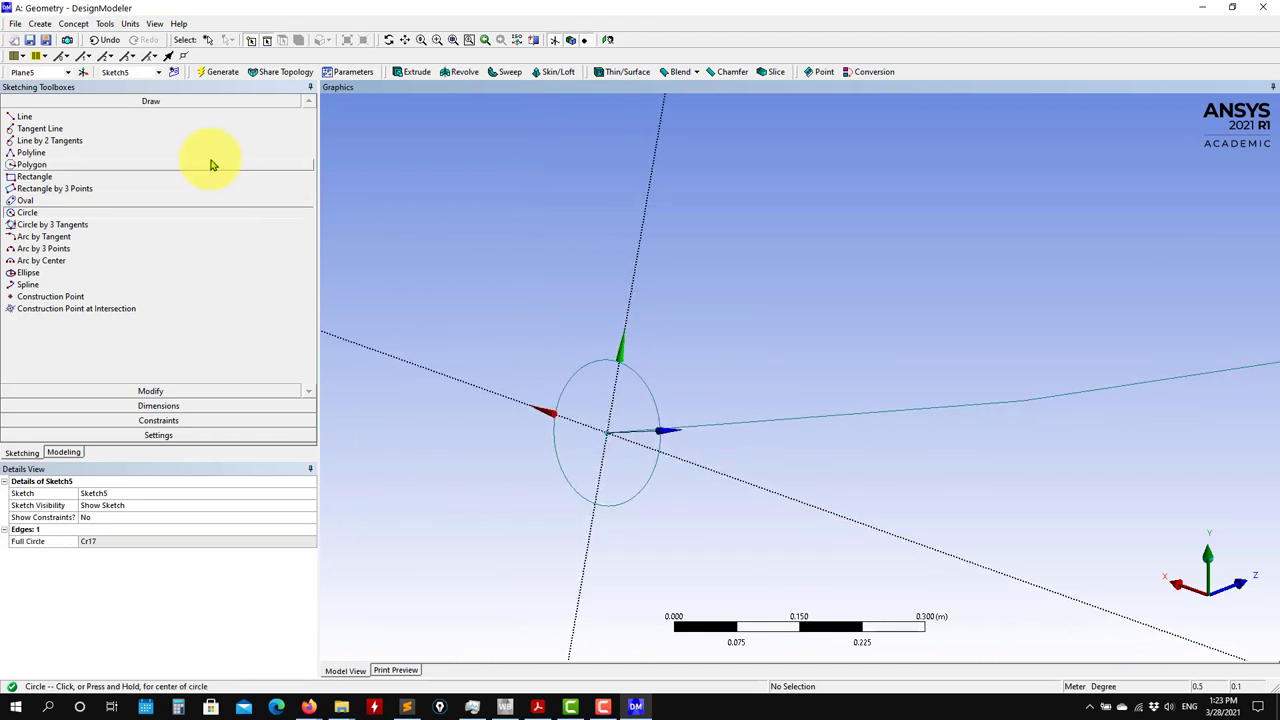
# Step: Dimension the circle's diameter, set it to 0.1 m, and return to modeling
pyautogui.click(106, 406)
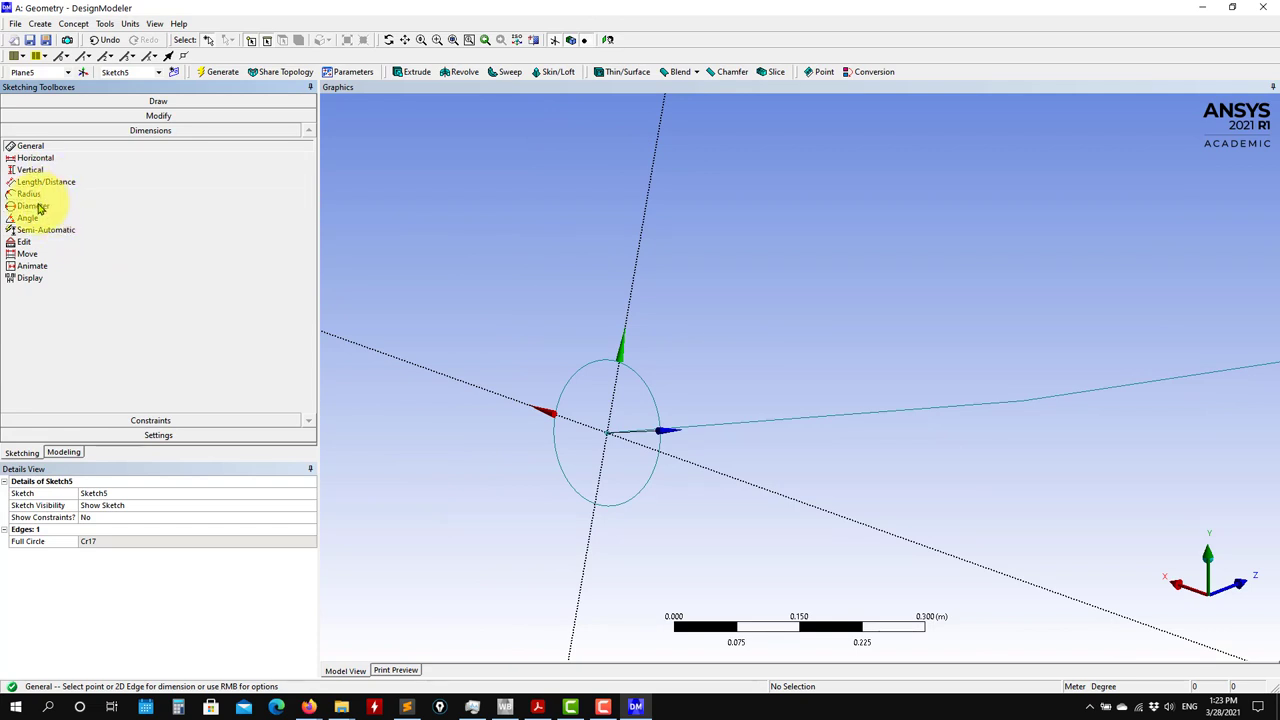
pyautogui.click(38, 207)
pyautogui.click(657, 400)
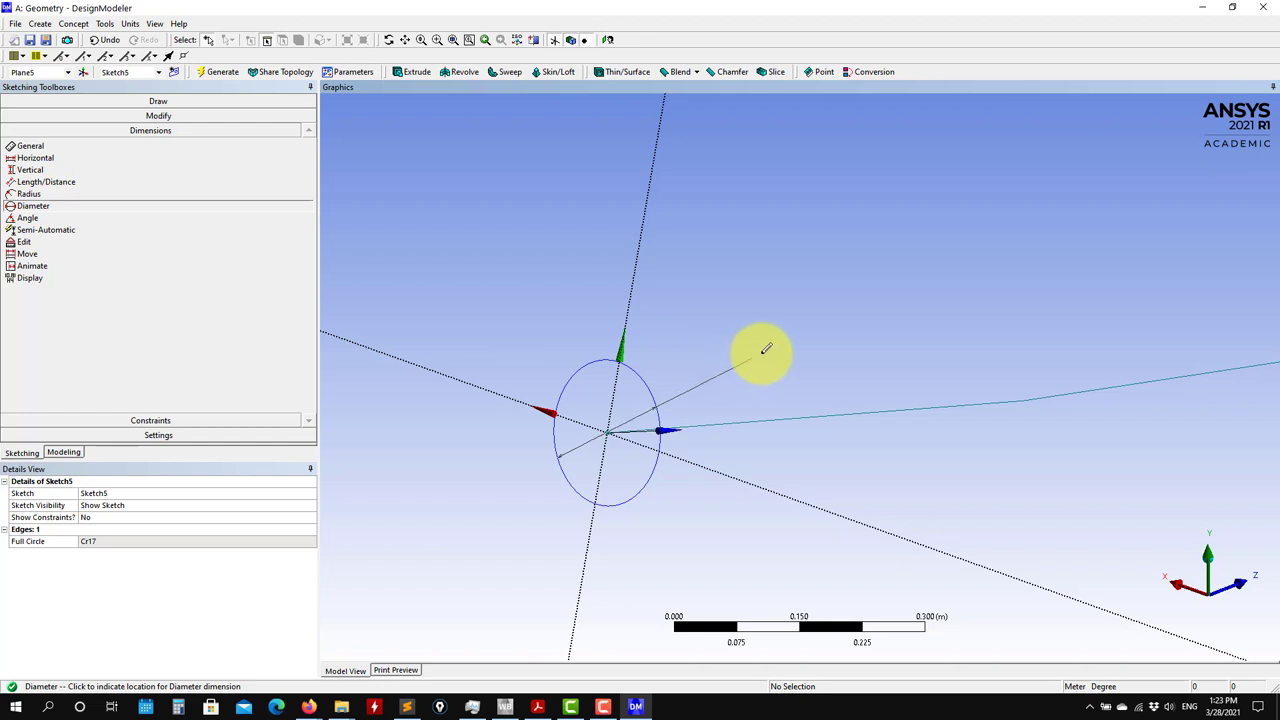
pyautogui.click(754, 353)
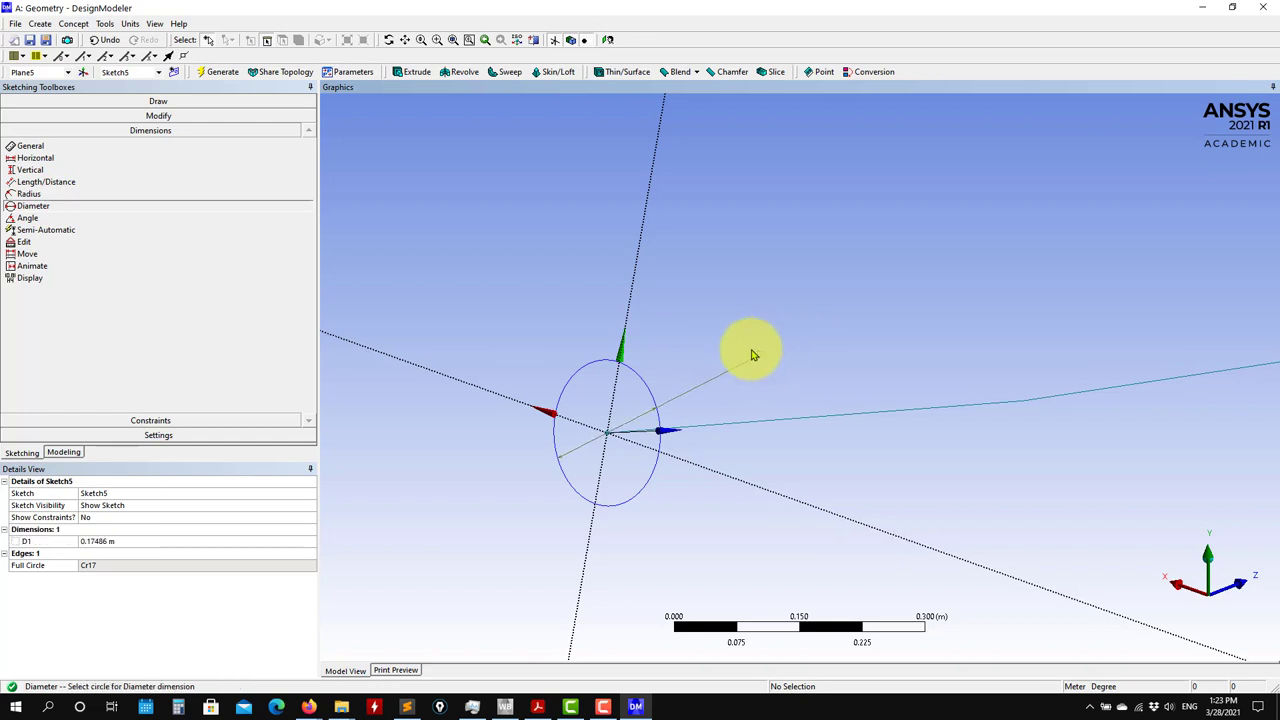
pyautogui.click(161, 541)
pyautogui.write('0.1')
pyautogui.press('Return')
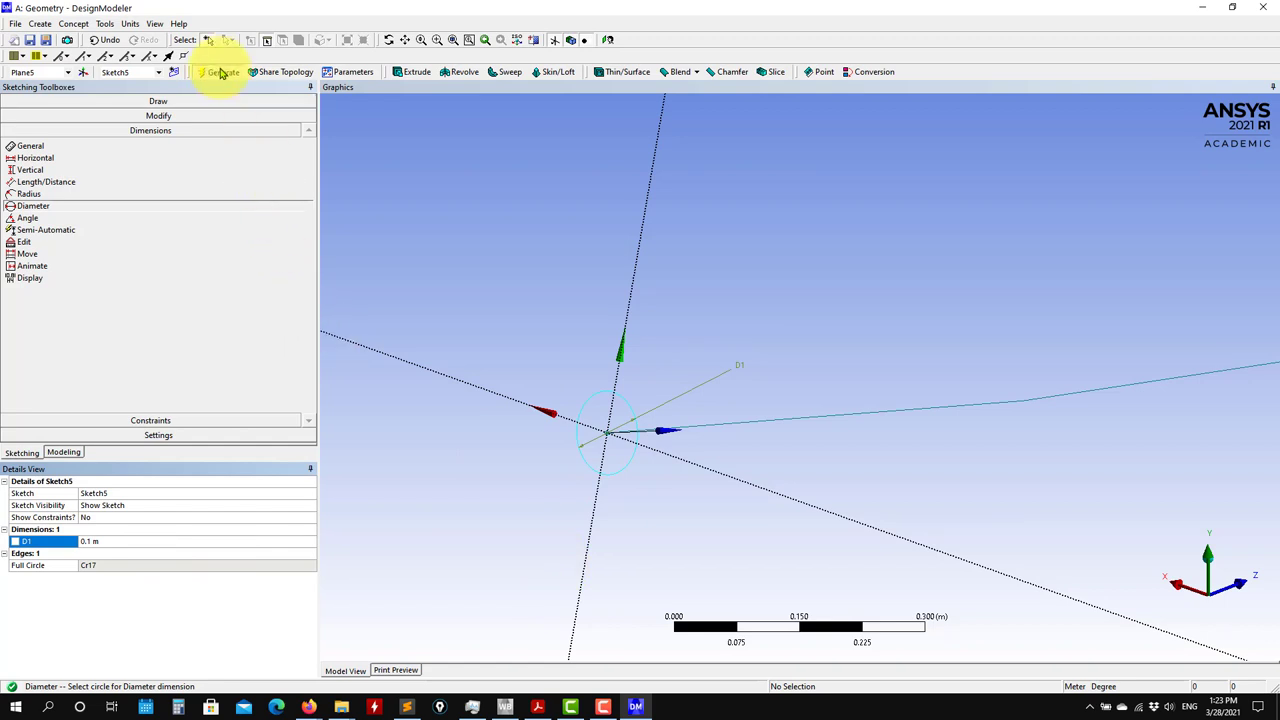
pyautogui.click(63, 451)
# Step: Generate a surface from the circle sketch with the operation set to Add Frozen
pyautogui.scroll(2, 559, 531)
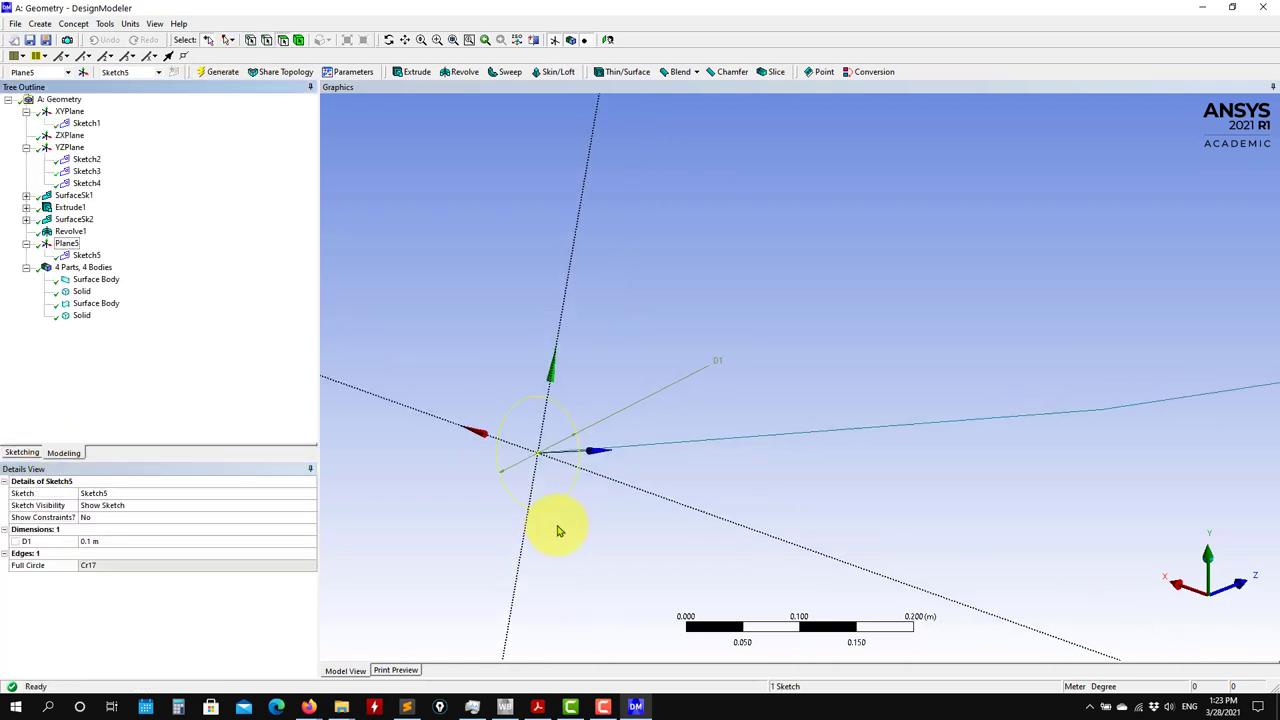
pyautogui.scroll(-5, 594, 531)
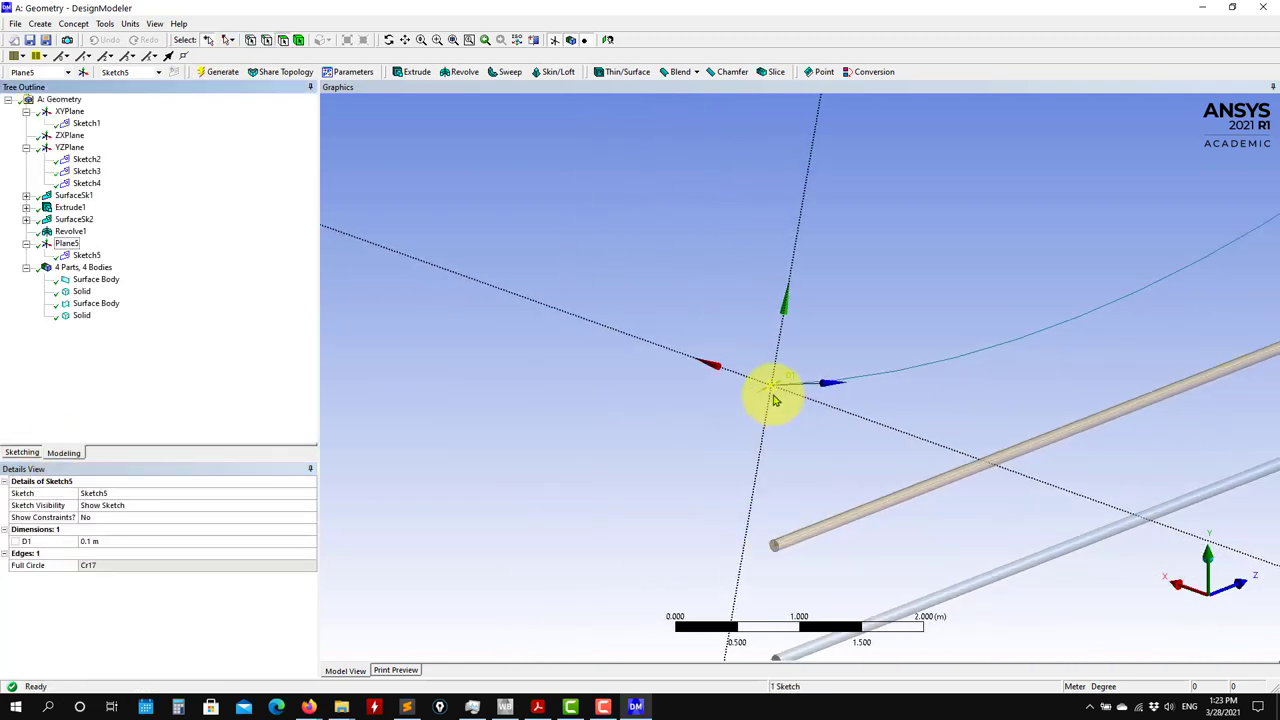
pyautogui.scroll(2, 790, 445)
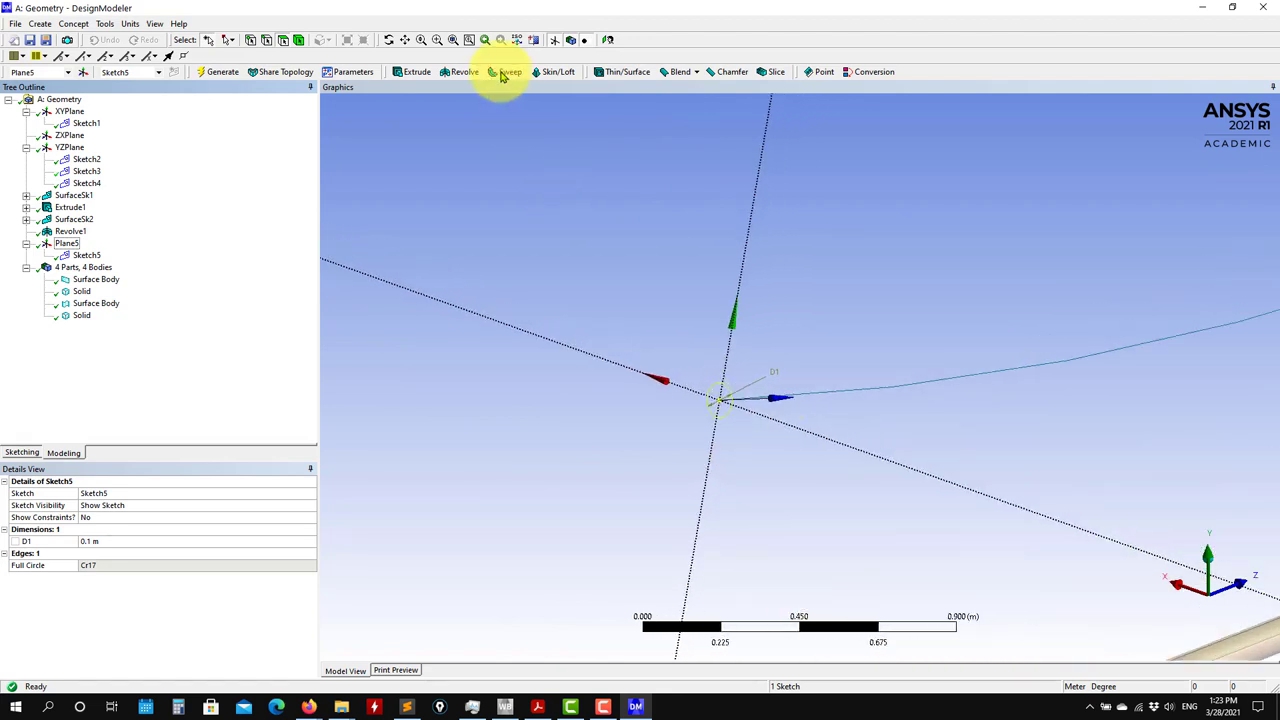
pyautogui.scroll(1, 690, 430)
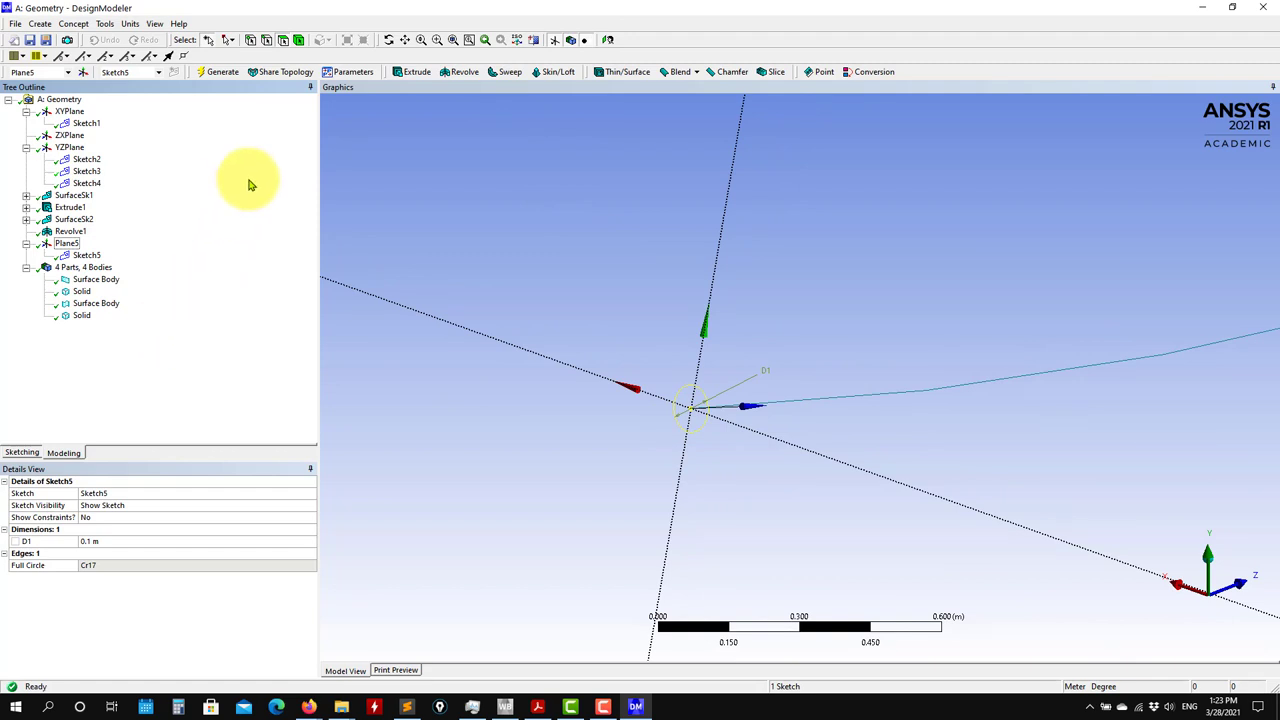
pyautogui.click(86, 255)
pyautogui.click(72, 24)
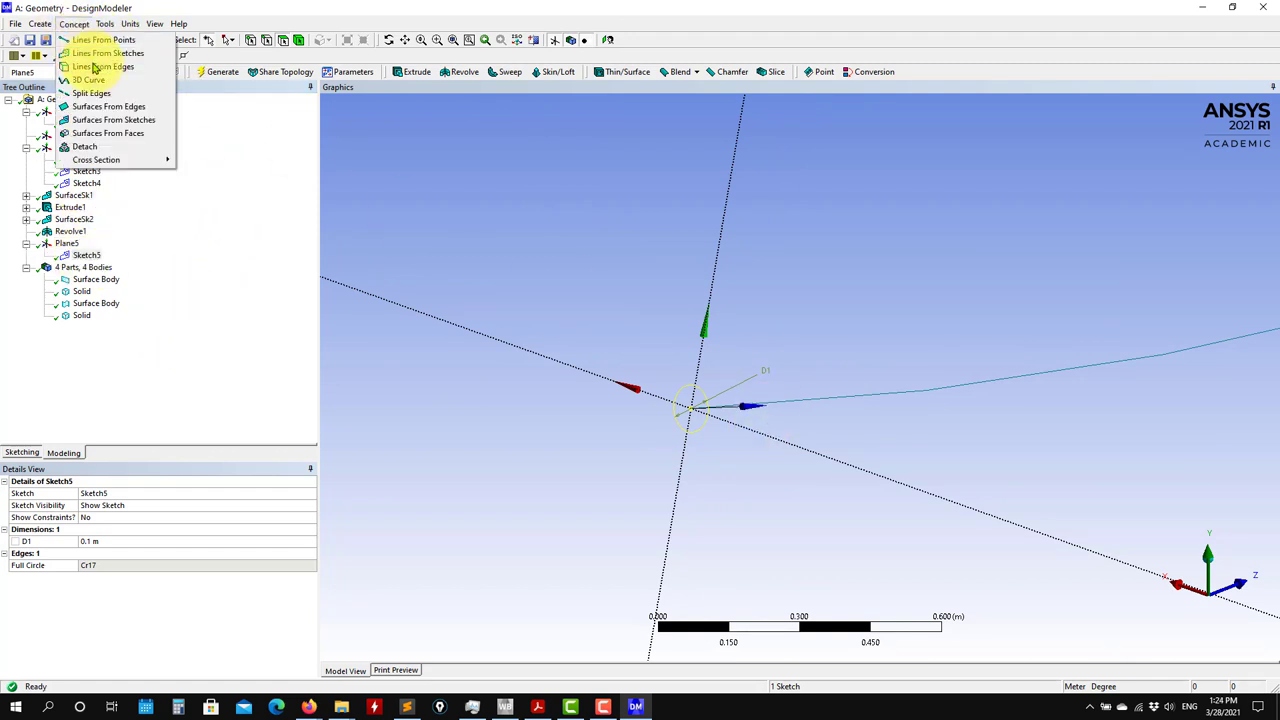
pyautogui.click(146, 120)
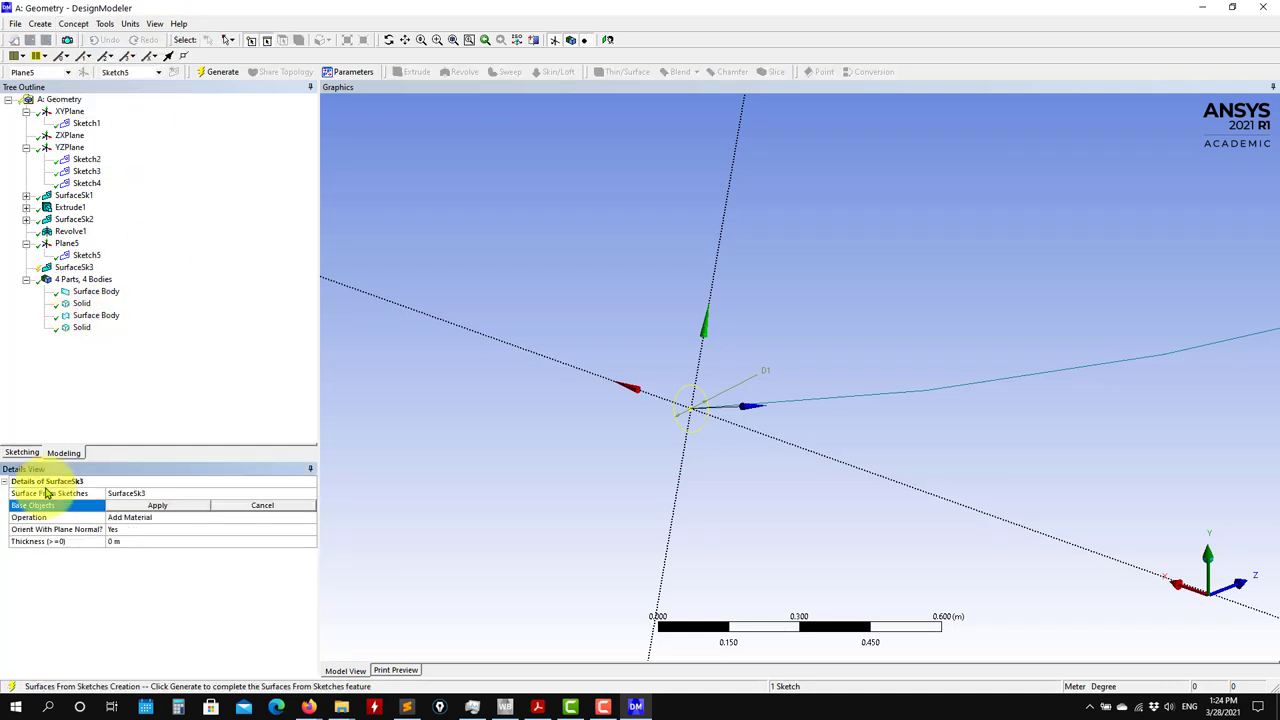
pyautogui.click(148, 518)
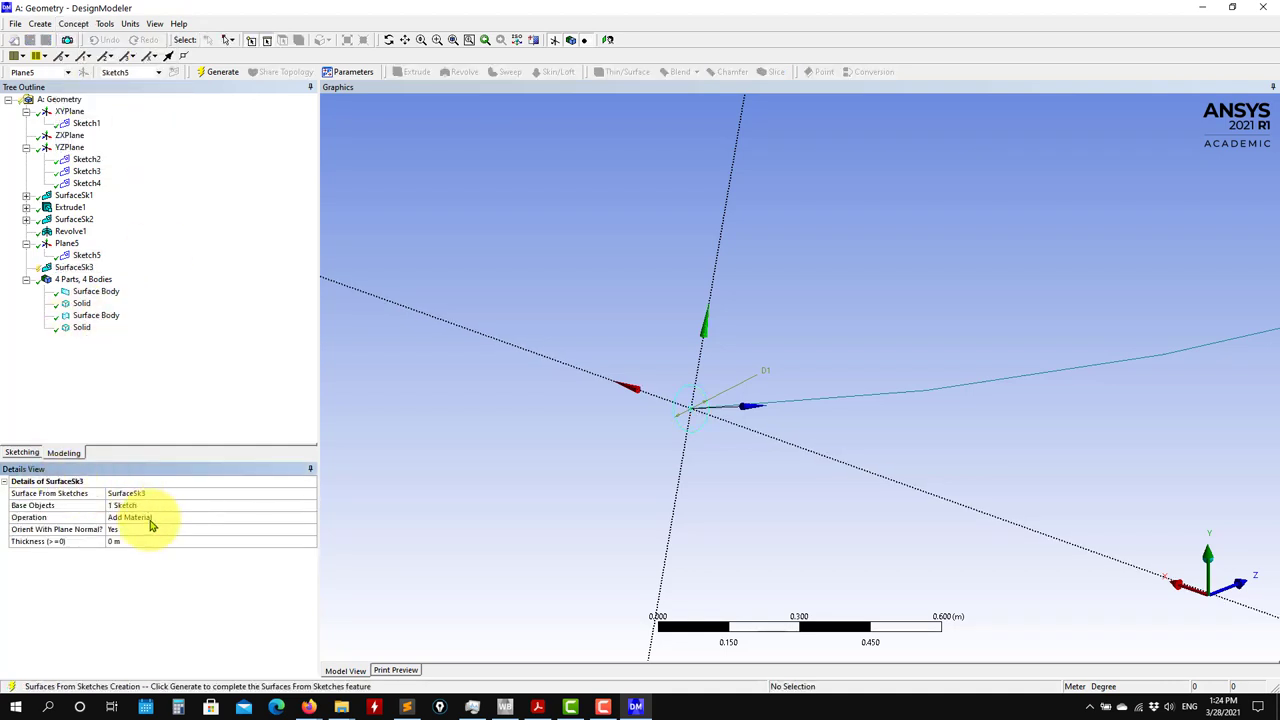
pyautogui.click(313, 521)
pyautogui.click(213, 534)
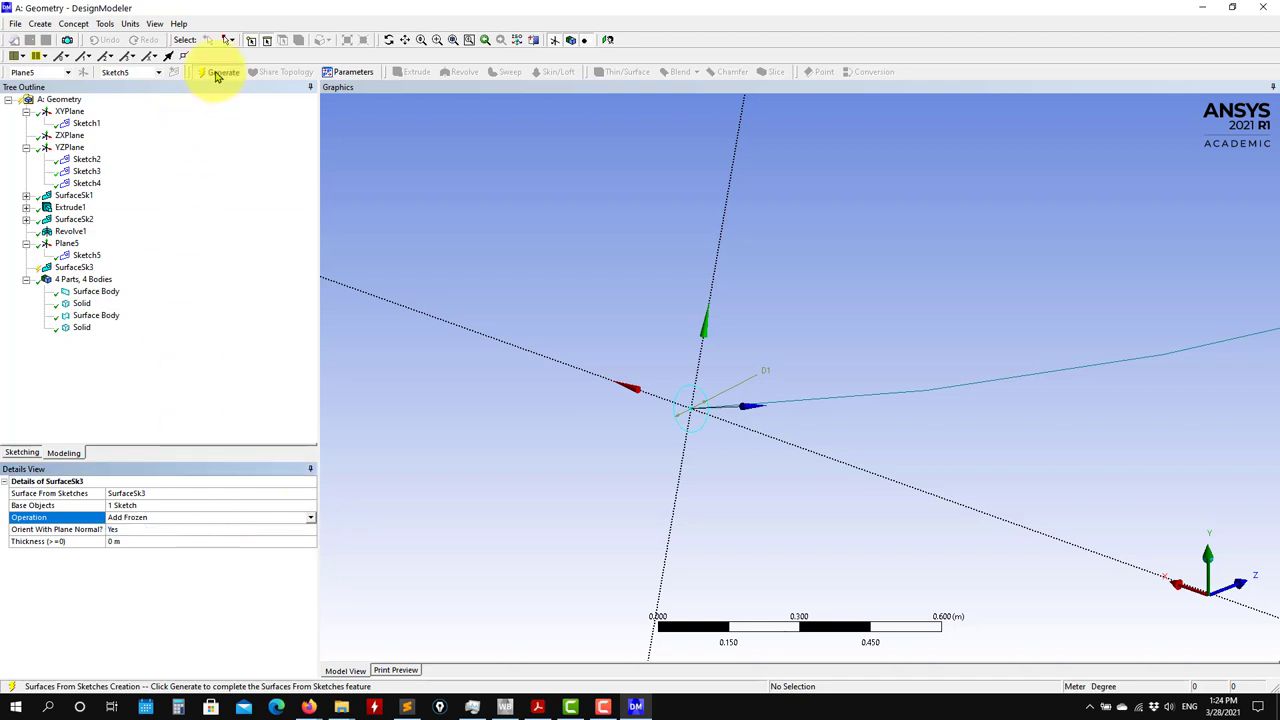
pyautogui.click(215, 74)
pyautogui.scroll(-2, 529, 457)
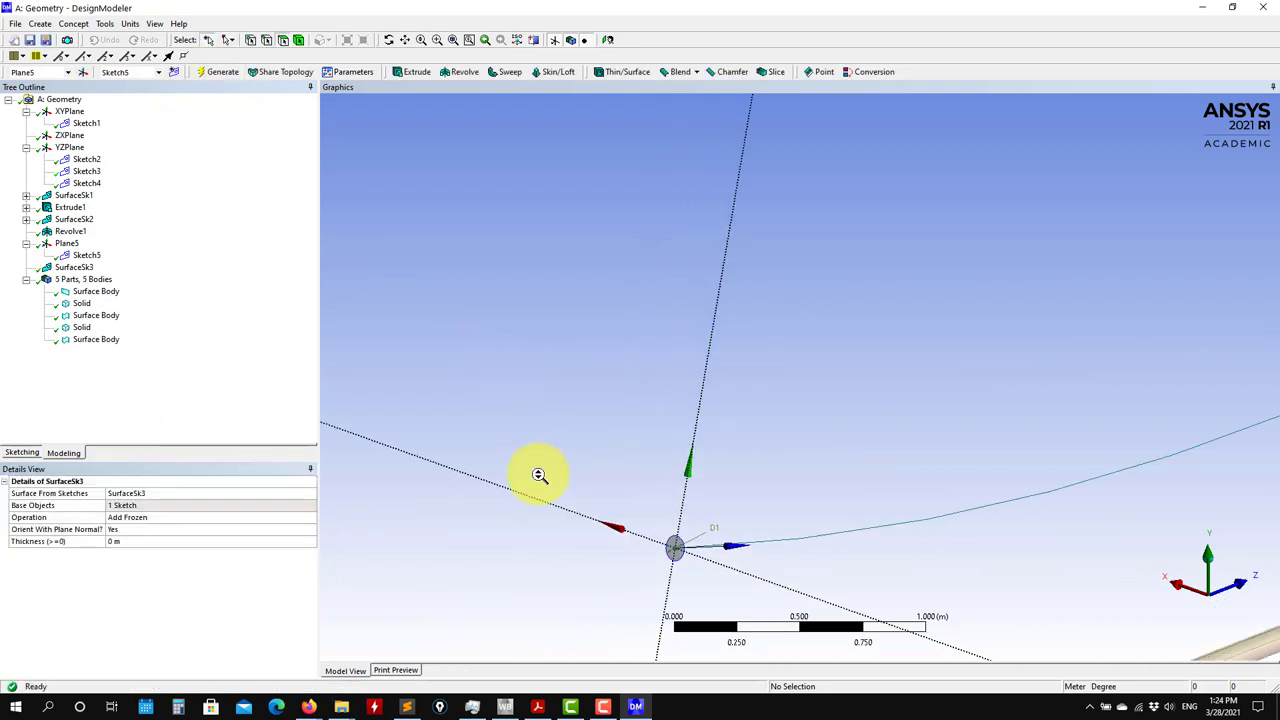
# Step: Set both the spline sketch and the tangent line sketch to Always Show Sketch
pyautogui.scroll(-4, 539, 476)
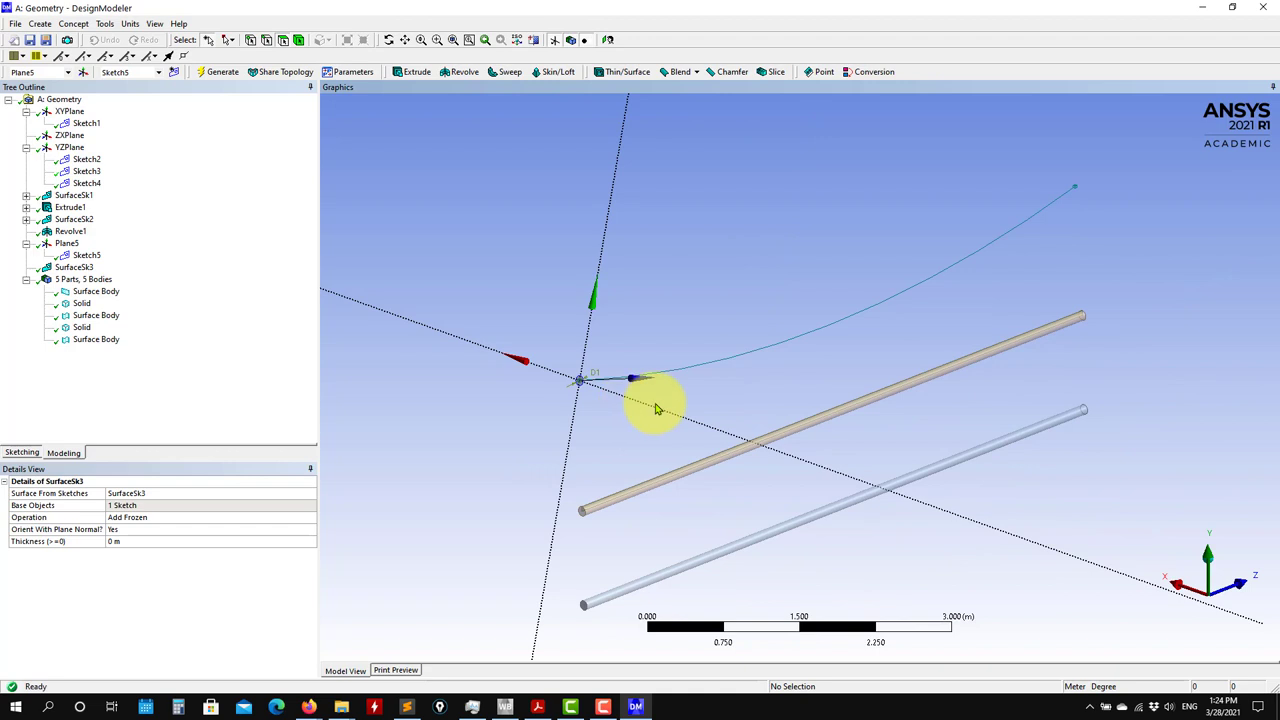
pyautogui.scroll(2, 580, 451)
pyautogui.keyDown('ctrl'); pyautogui.moveTo(682, 464); pyautogui.dragTo(729, 509, button='middle'); pyautogui.keyUp('ctrl')
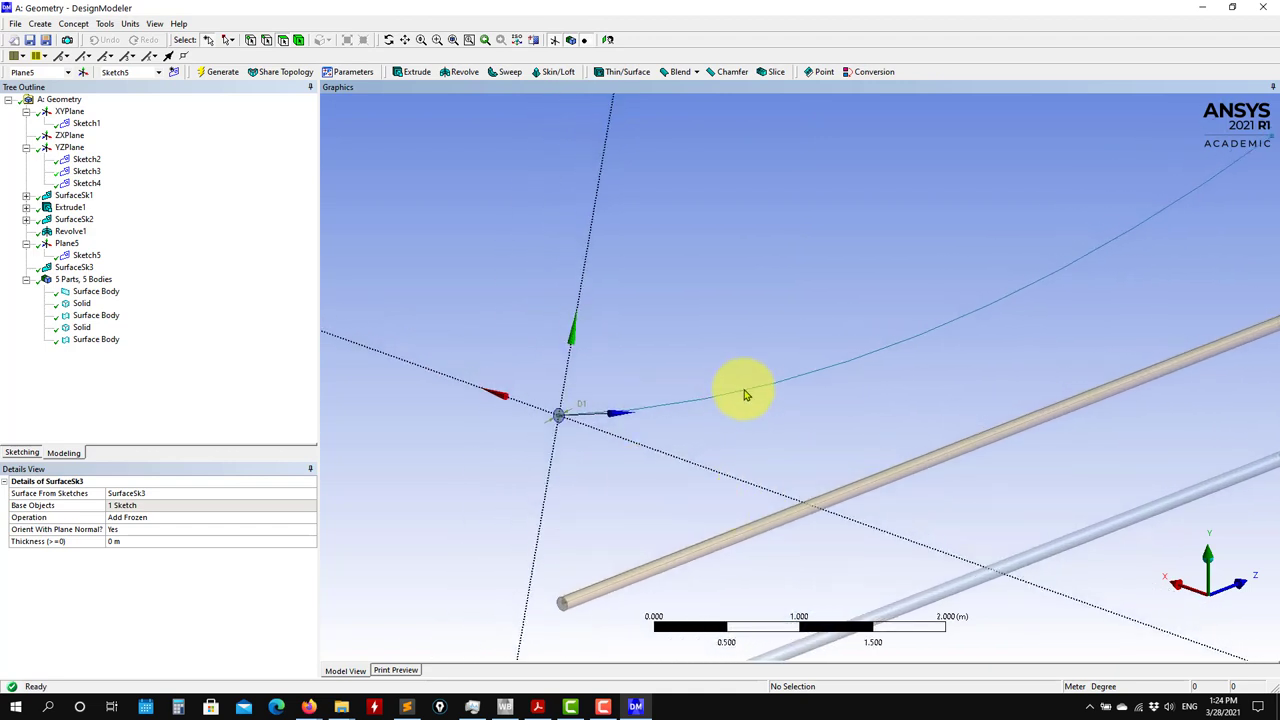
pyautogui.click(85, 173)
pyautogui.rightClick(85, 181)
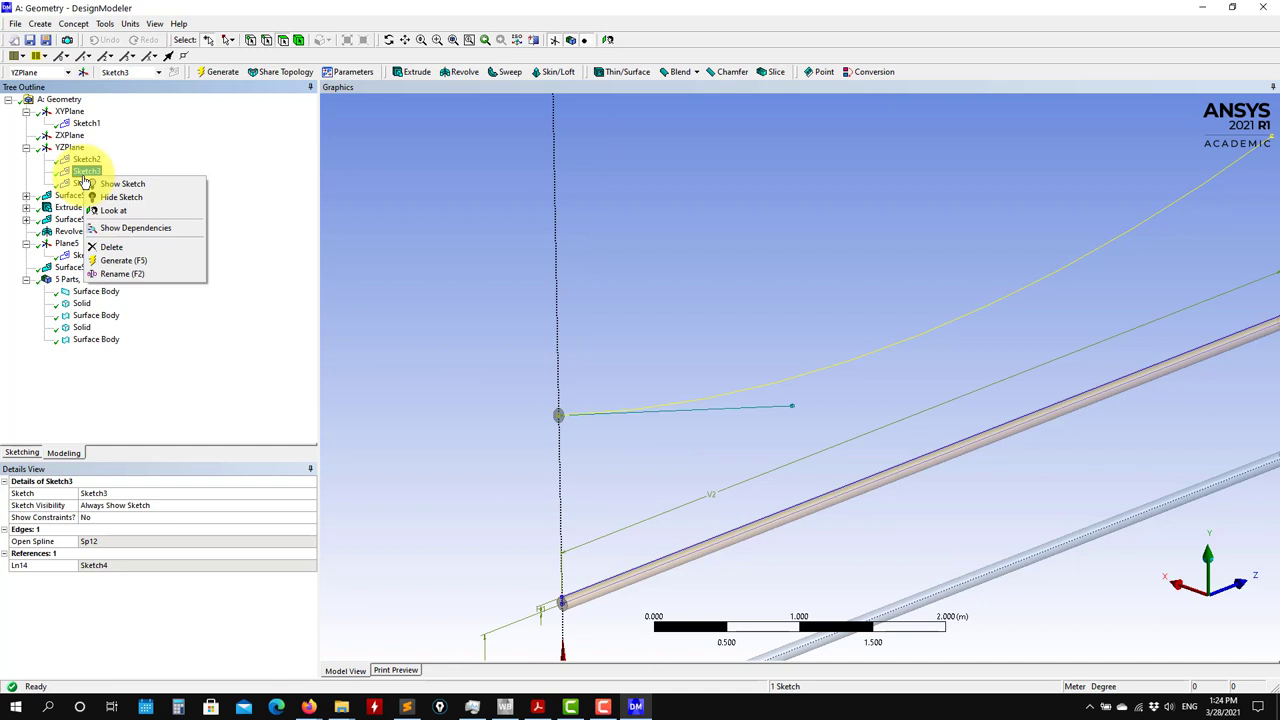
pyautogui.click(143, 186)
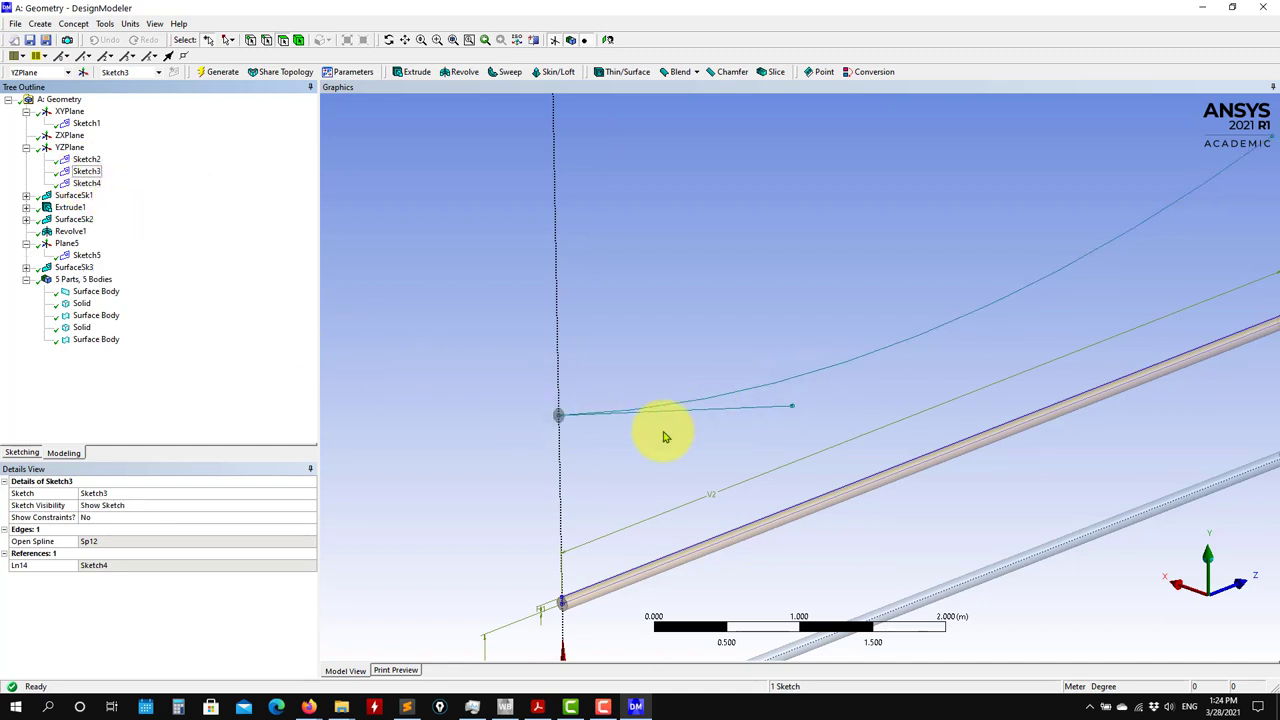
pyautogui.rightClick(89, 173)
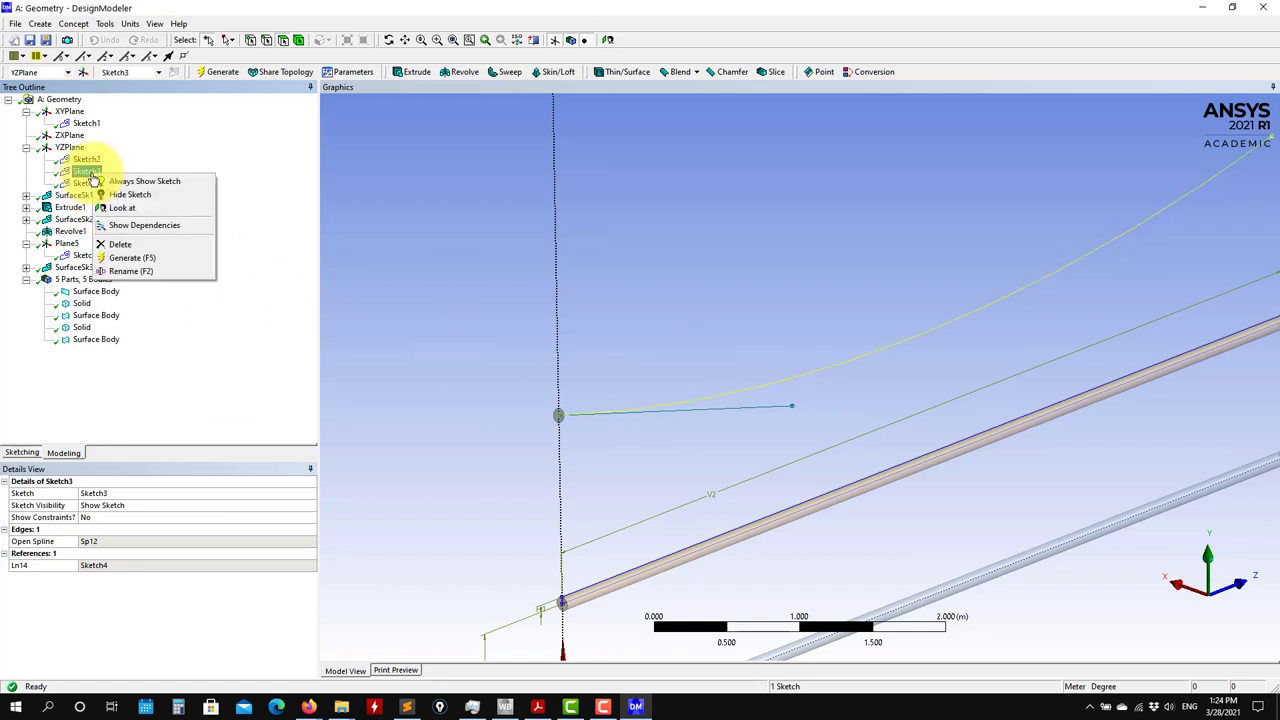
pyautogui.click(166, 183)
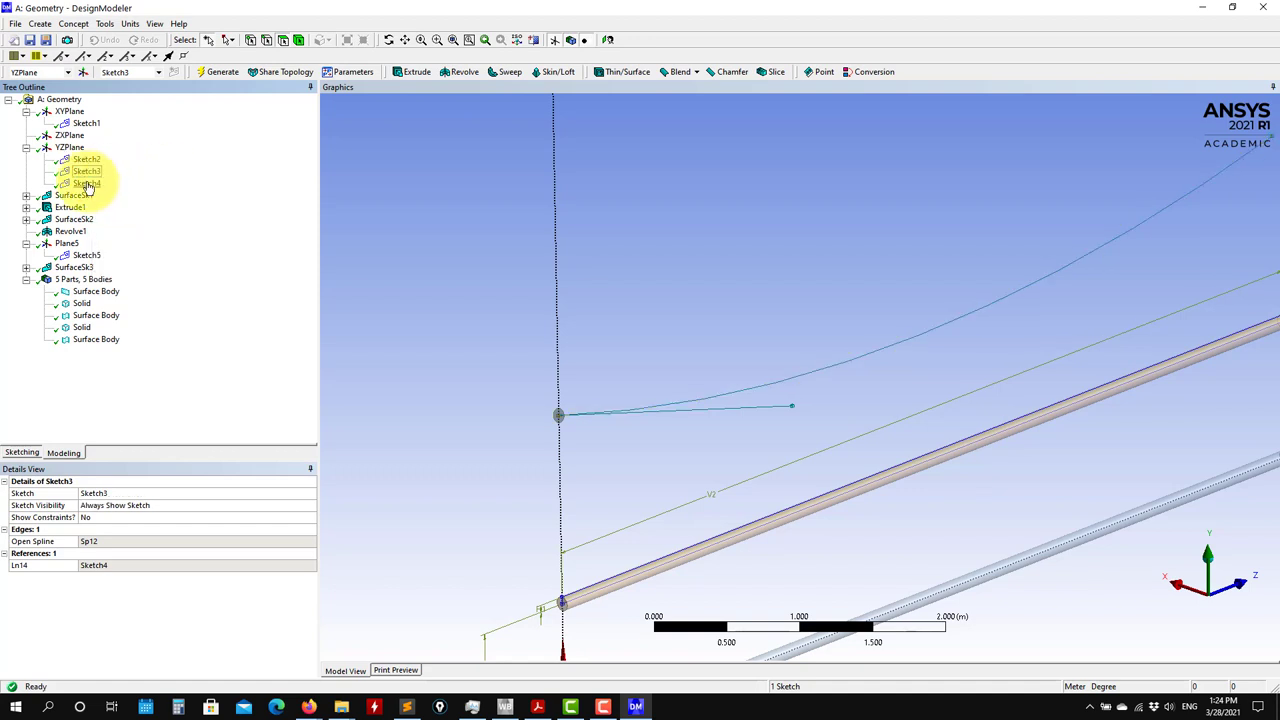
pyautogui.rightClick(89, 186)
pyautogui.click(160, 191)
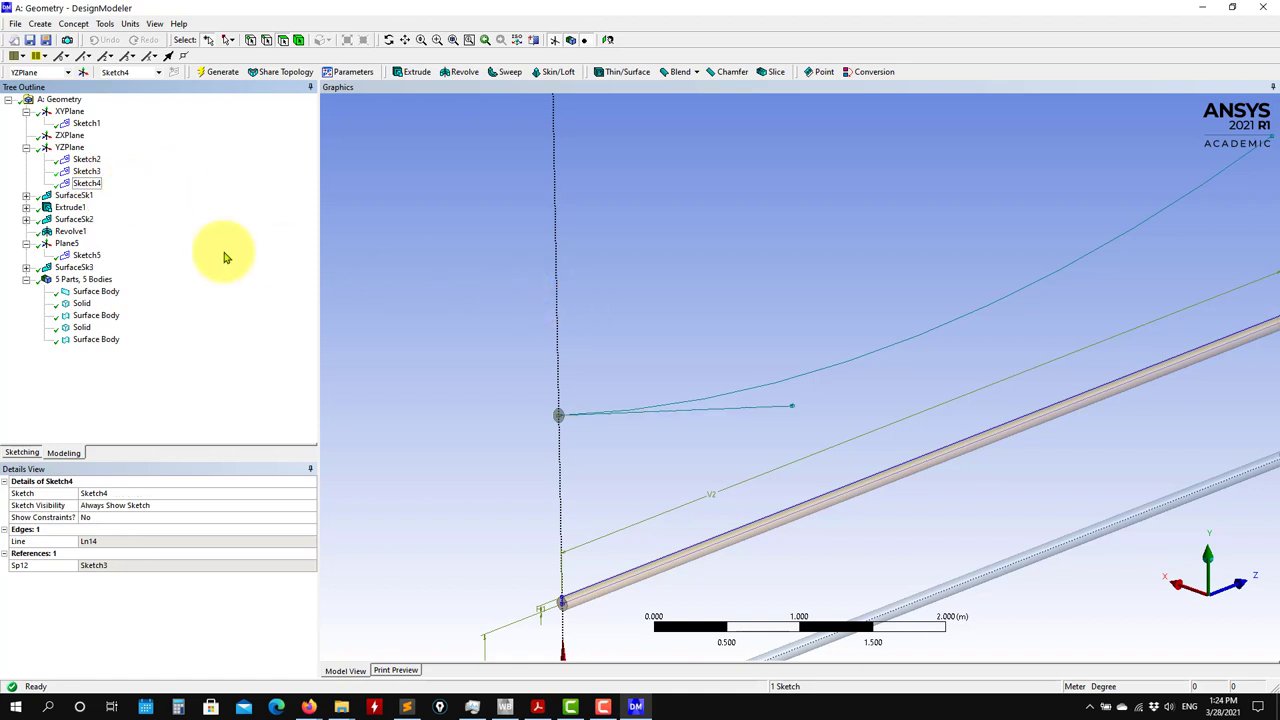
# Step: Start a Sweep with the circular surface's face at the spline start as profile and the spline as path
pyautogui.scroll(2, 651, 471)
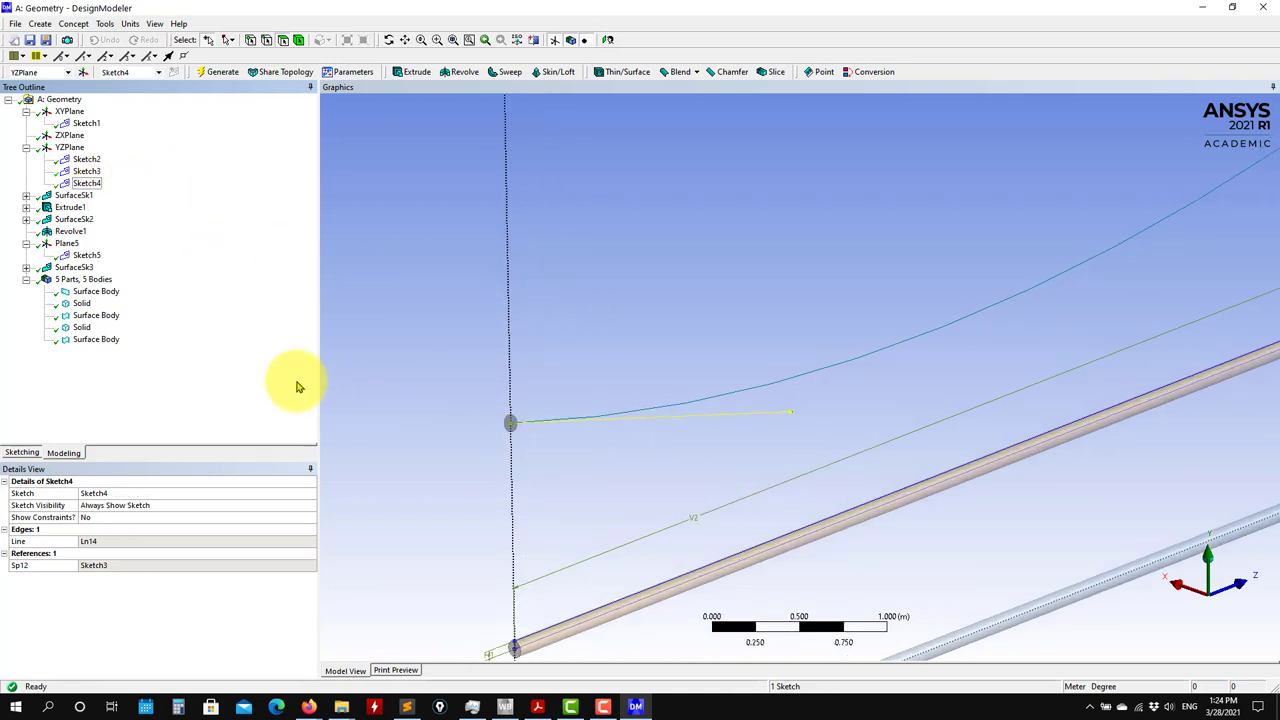
pyautogui.click(511, 74)
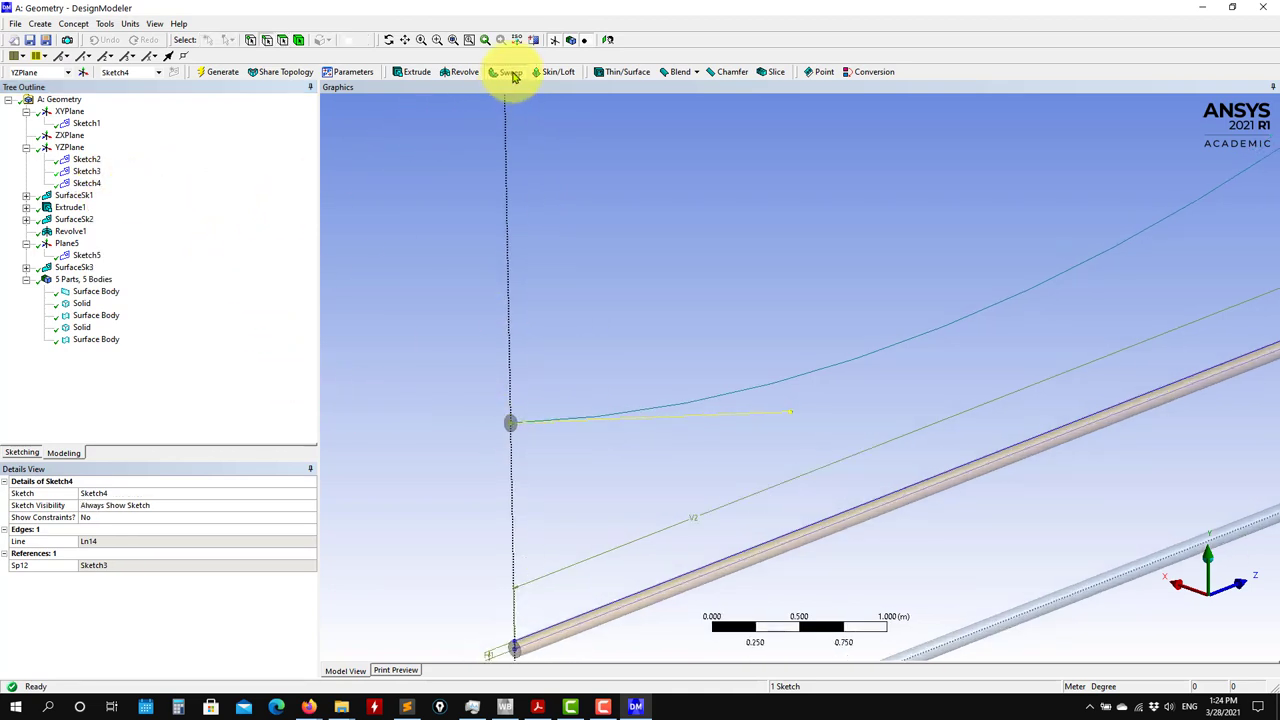
pyautogui.scroll(3, 390, 460)
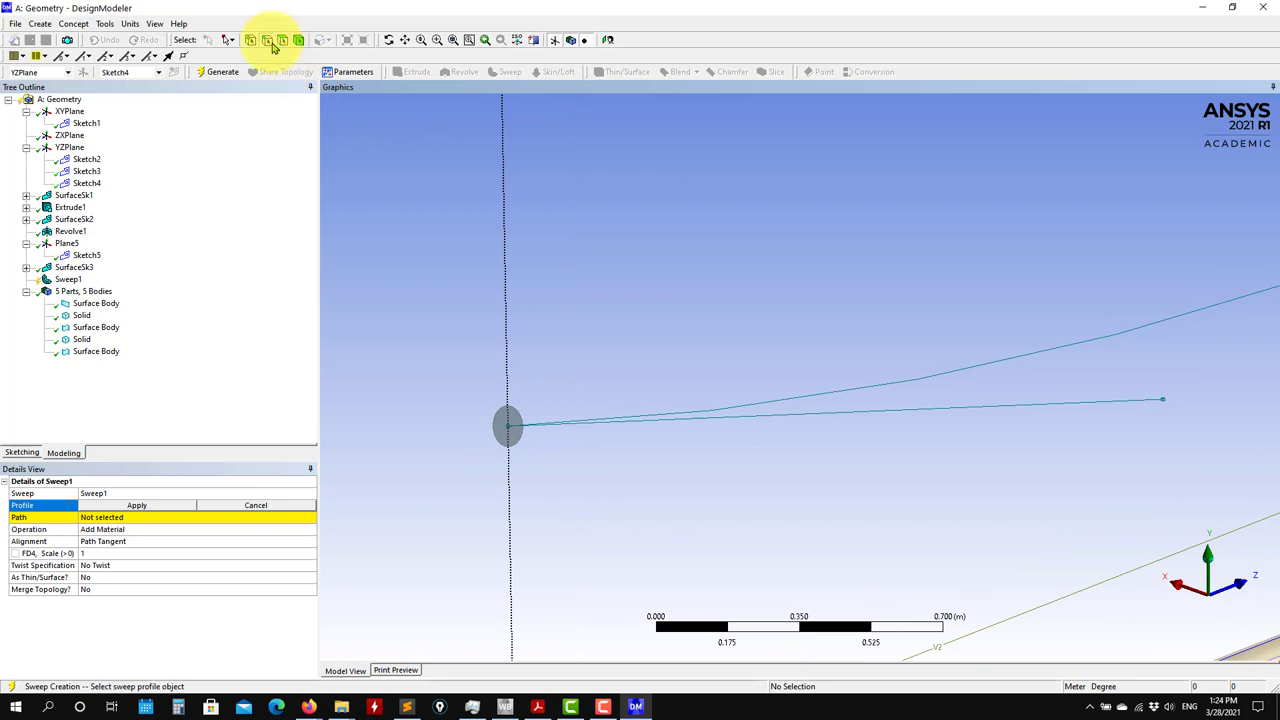
pyautogui.click(512, 435)
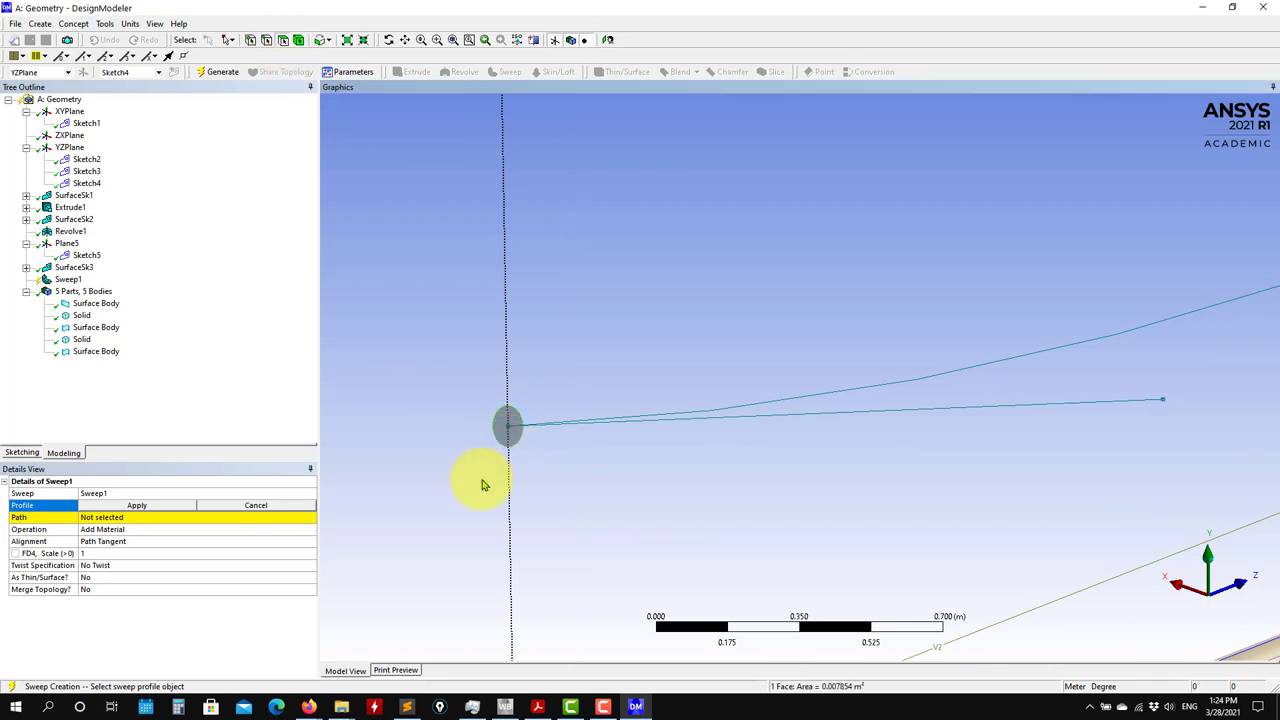
pyautogui.click(147, 507)
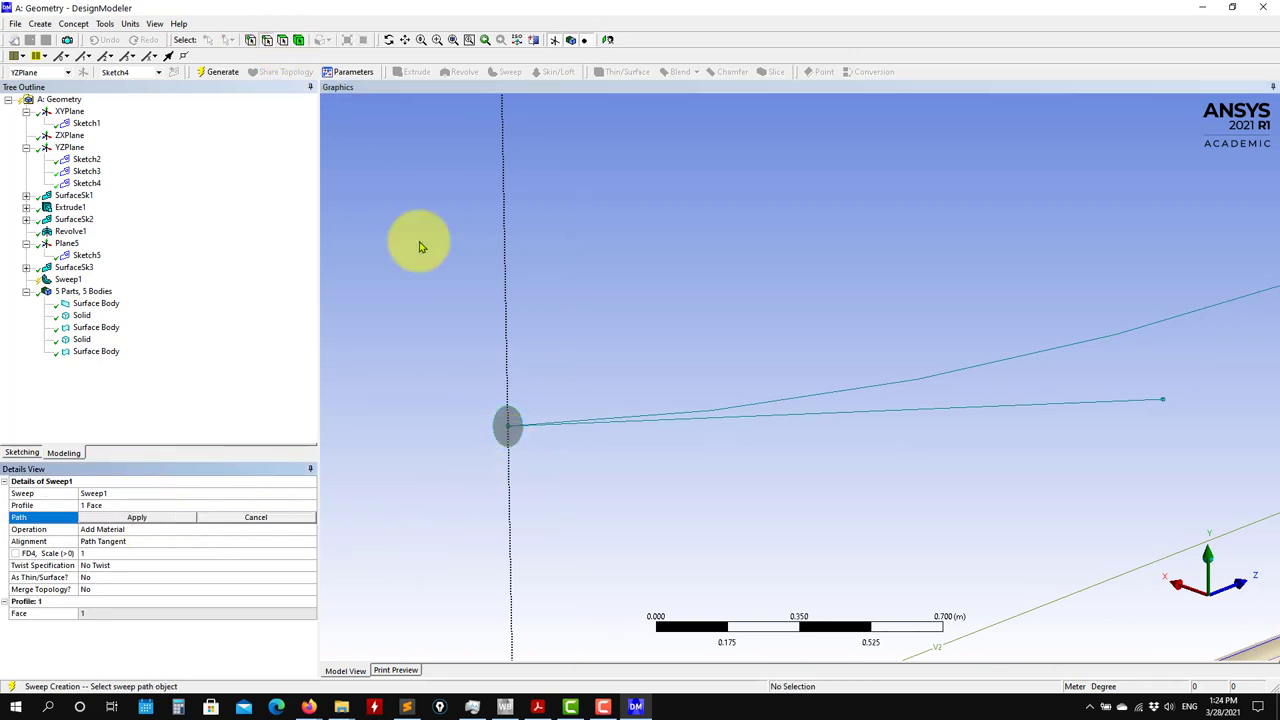
pyautogui.click(270, 42)
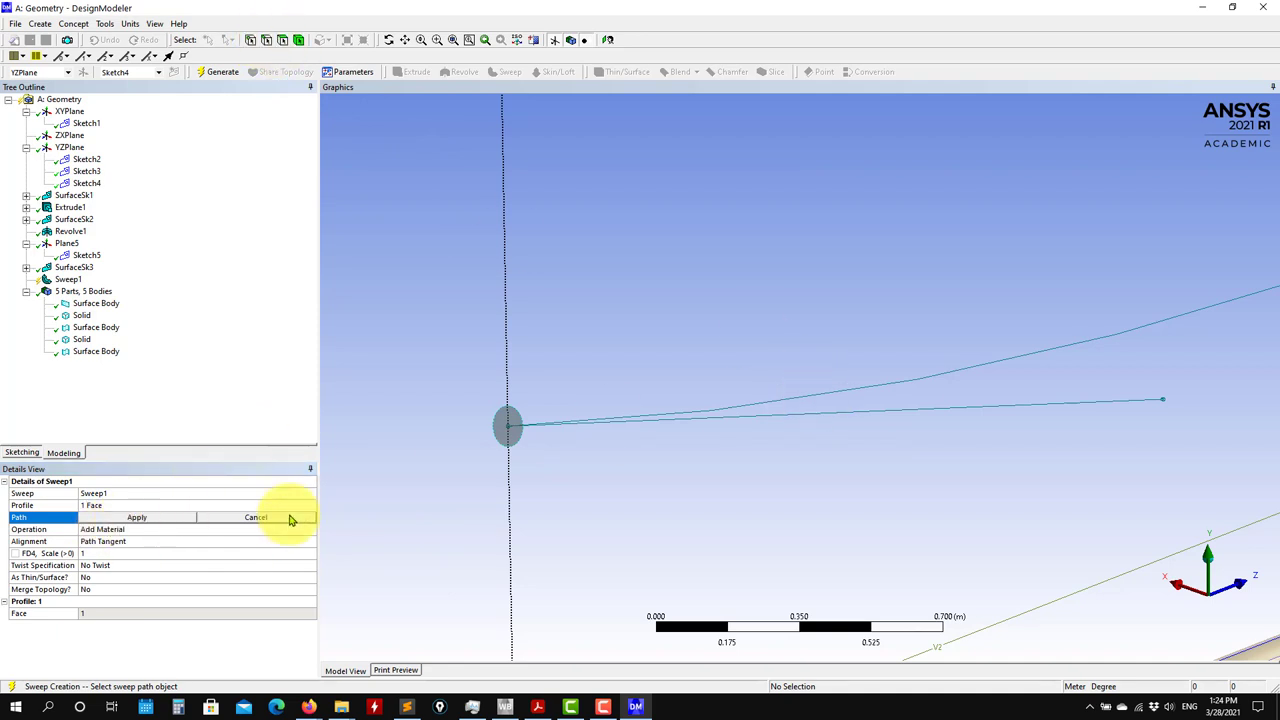
pyautogui.click(826, 396)
pyautogui.click(137, 518)
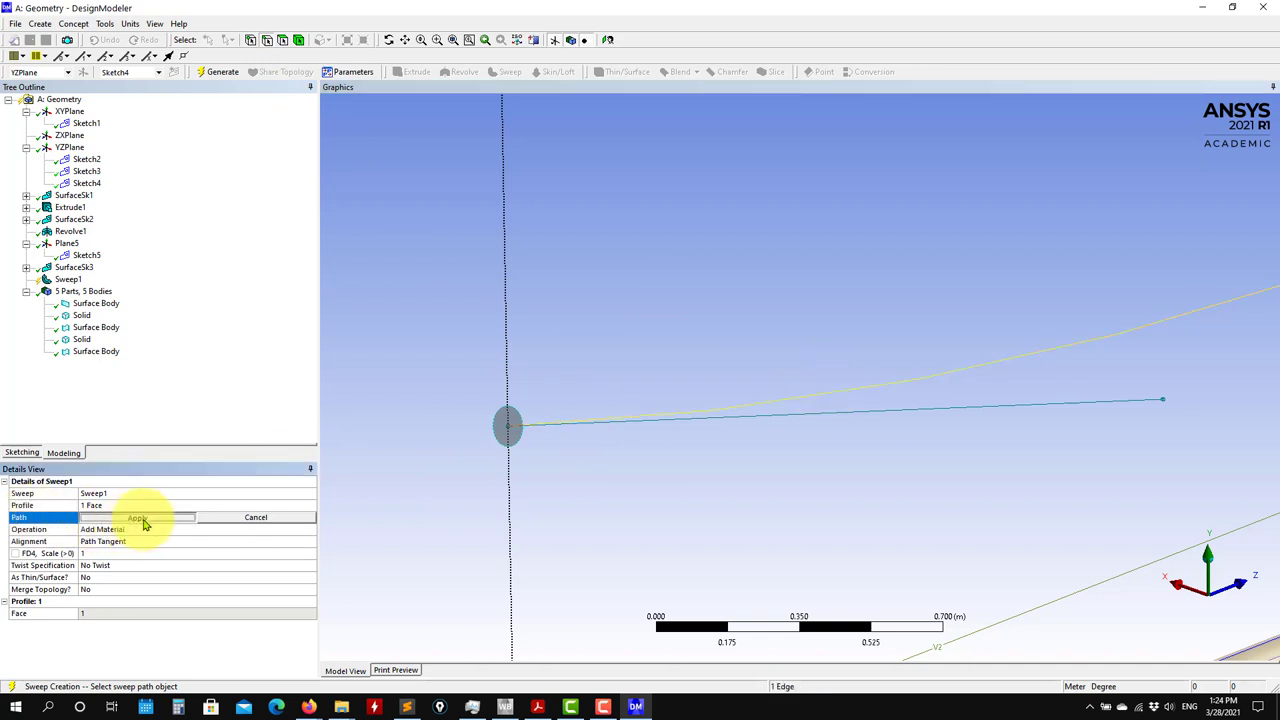
# Step: Set the sweep operation to Add Frozen and generate the curved pipe
pyautogui.click(178, 530)
pyautogui.click(311, 529)
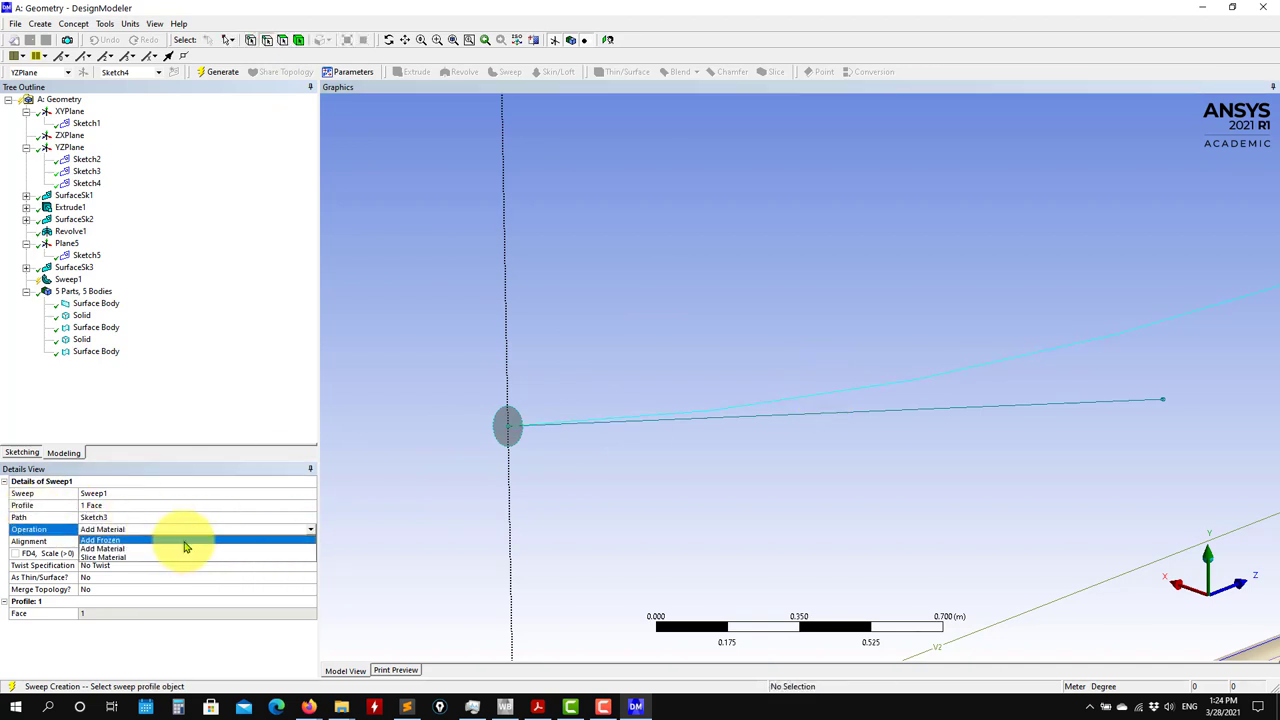
pyautogui.click(185, 540)
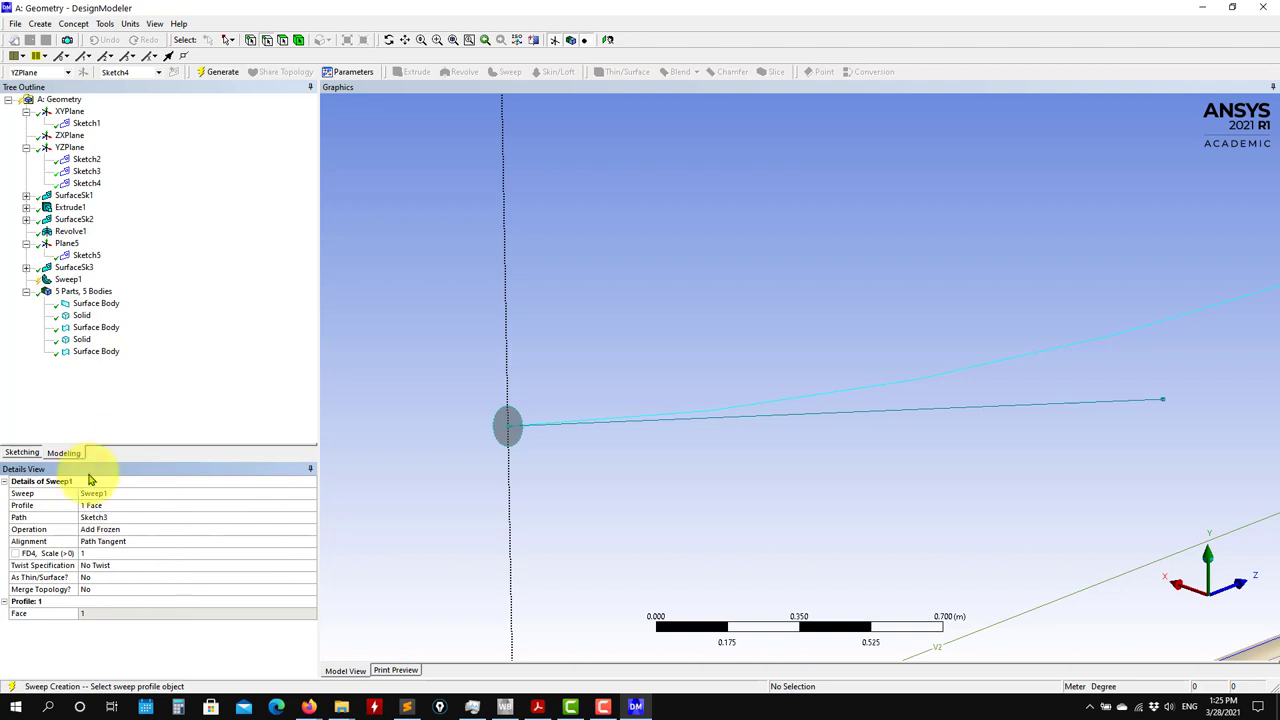
pyautogui.click(220, 74)
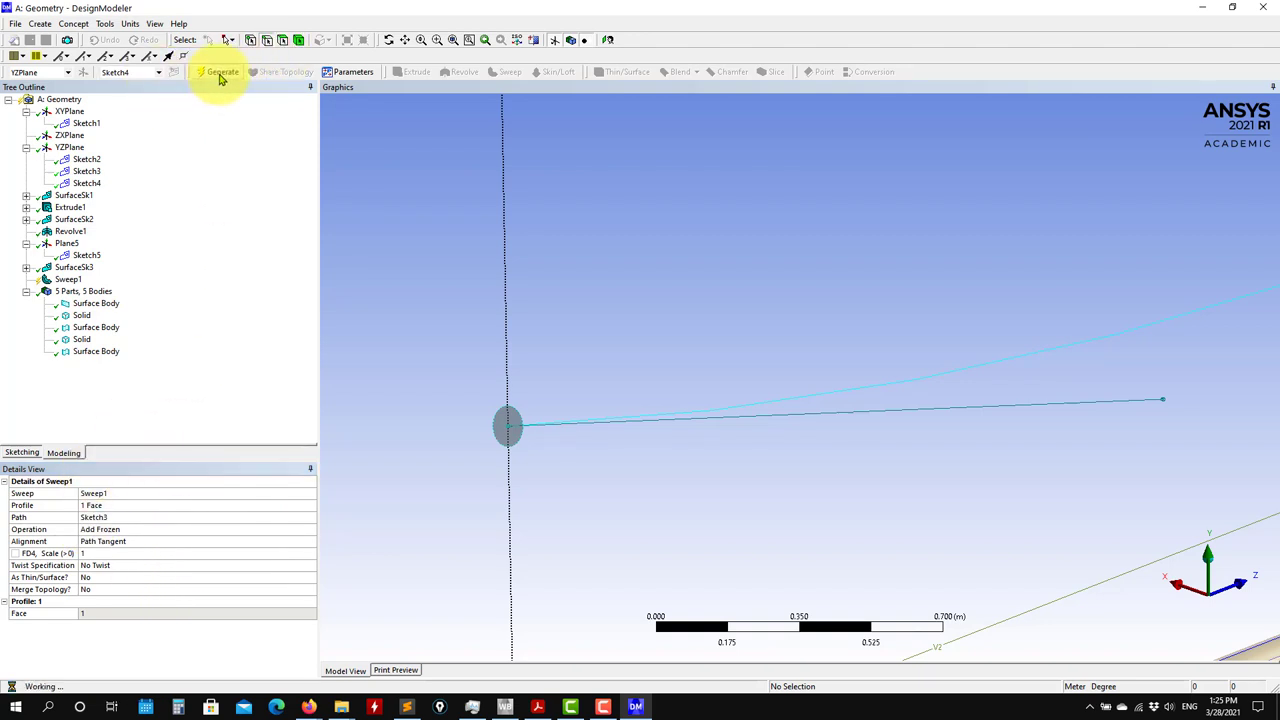
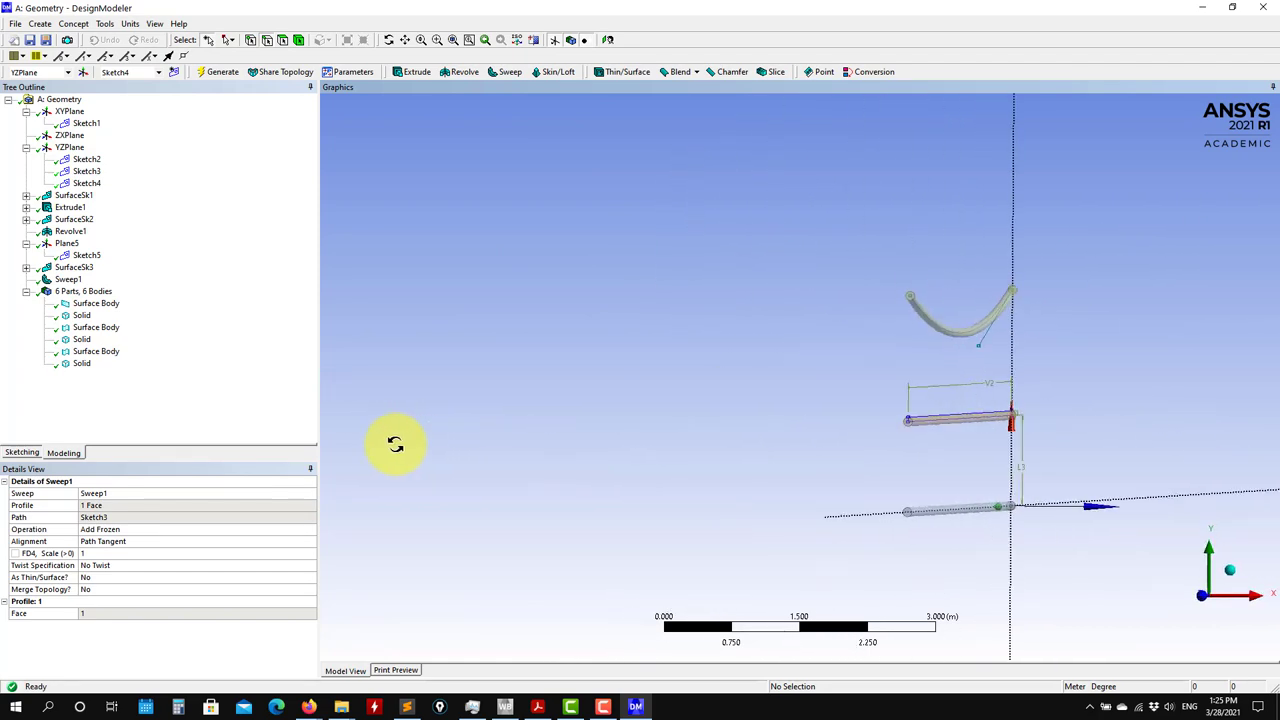
# Step: Suppress the three surface bodies and the two straight pipe solids, keeping only the swept solid active
pyautogui.keyDown('ctrl'); pyautogui.moveTo(1080, 397); pyautogui.dragTo(829, 371, button='middle'); pyautogui.keyUp('ctrl')
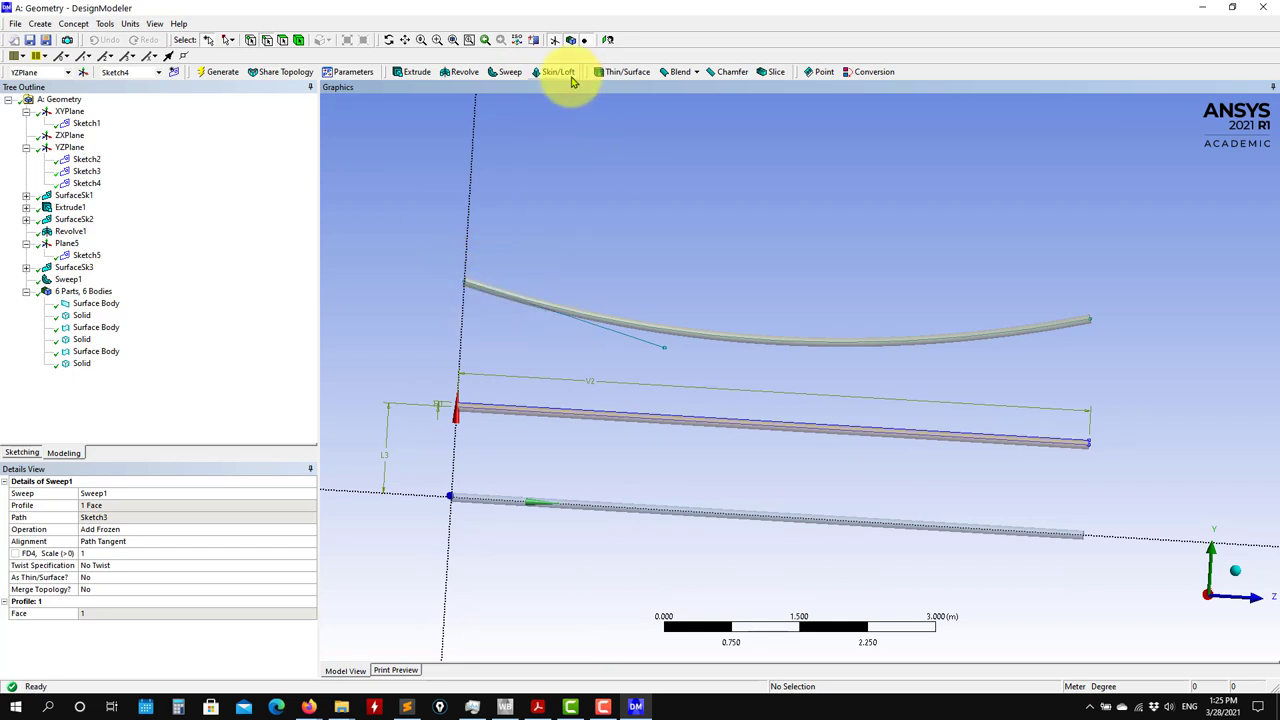
pyautogui.scroll(2, 460, 295)
pyautogui.keyDown('ctrl'); pyautogui.moveTo(500, 377); pyautogui.dragTo(626, 431, button='middle'); pyautogui.keyUp('ctrl')
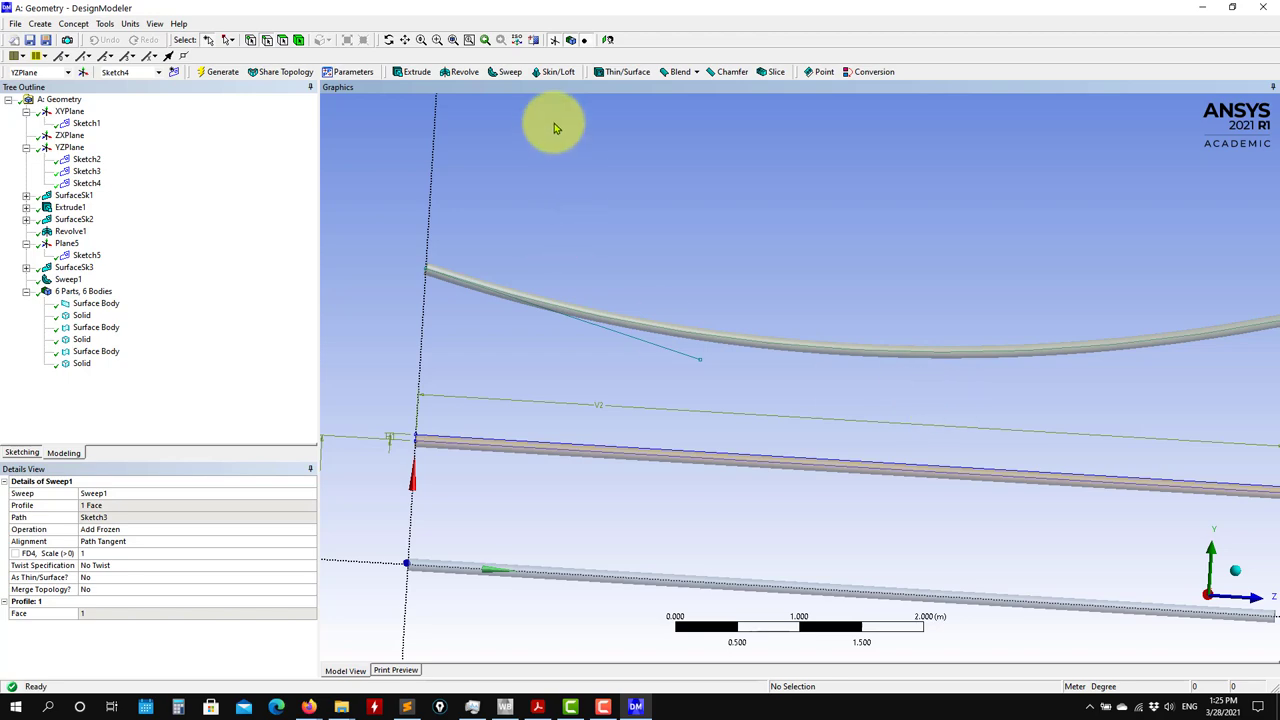
pyautogui.moveTo(705, 290); pyautogui.dragTo(923, 363, button='middle')
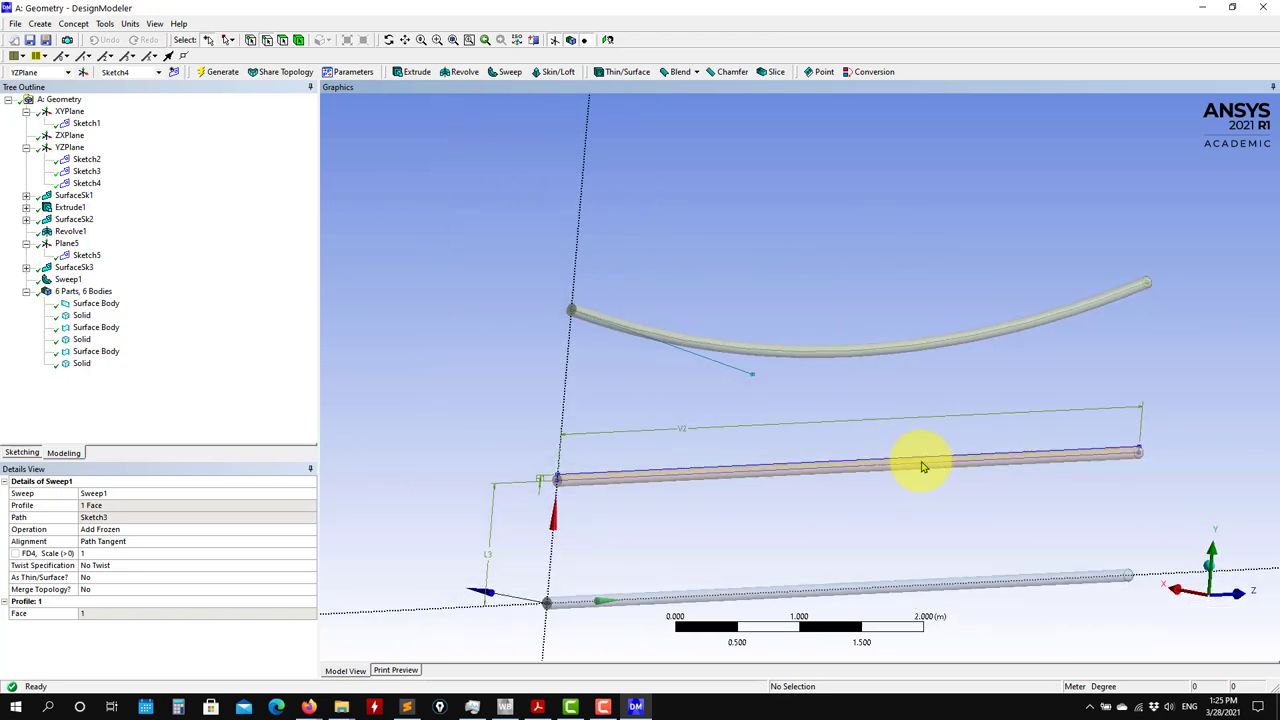
pyautogui.keyDown('ctrl'); pyautogui.moveTo(932, 472); pyautogui.dragTo(891, 472, button='middle'); pyautogui.keyUp('ctrl')
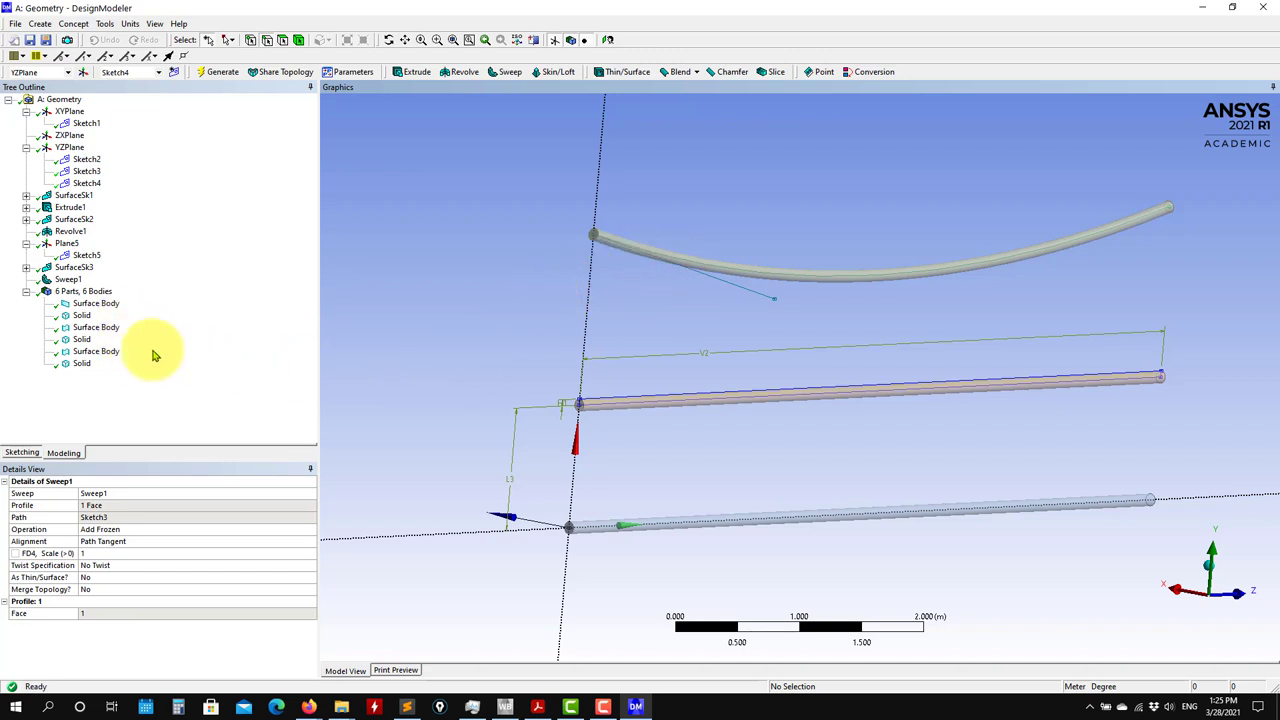
pyautogui.click(96, 303)
pyautogui.keyDown('shift'); pyautogui.click(95, 351); pyautogui.keyUp('shift')
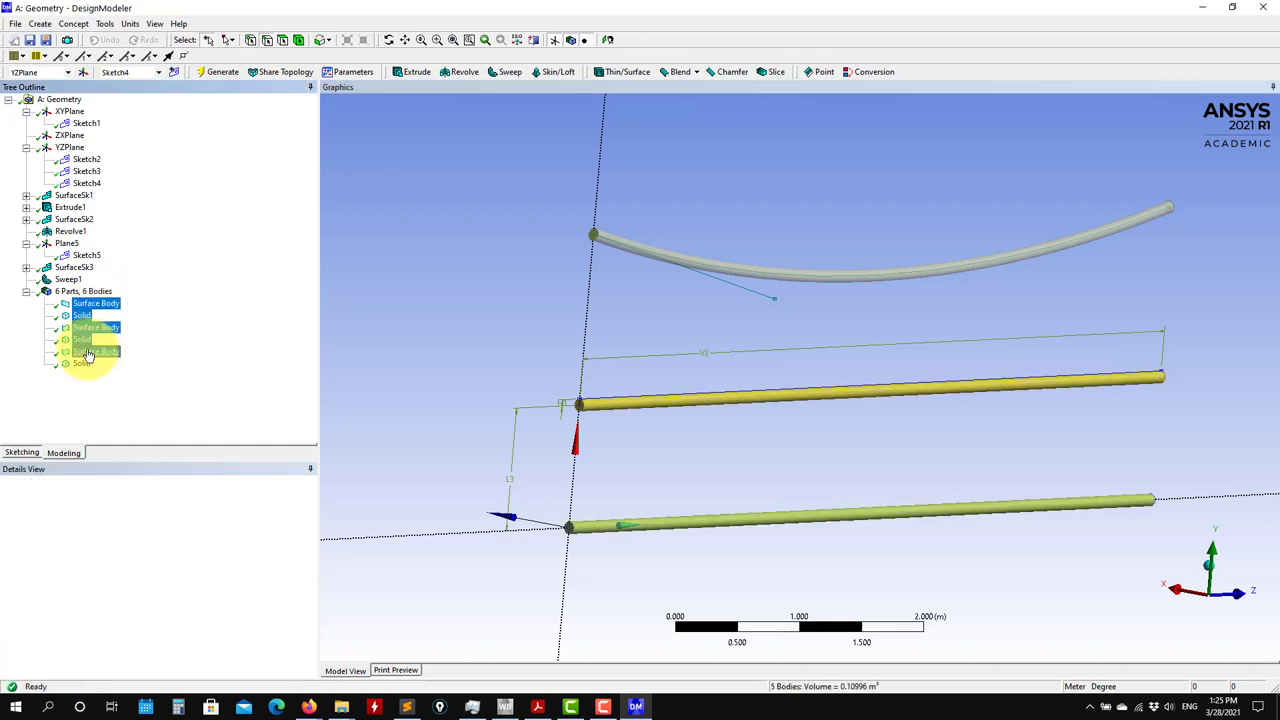
pyautogui.rightClick(92, 351)
pyautogui.click(140, 358)
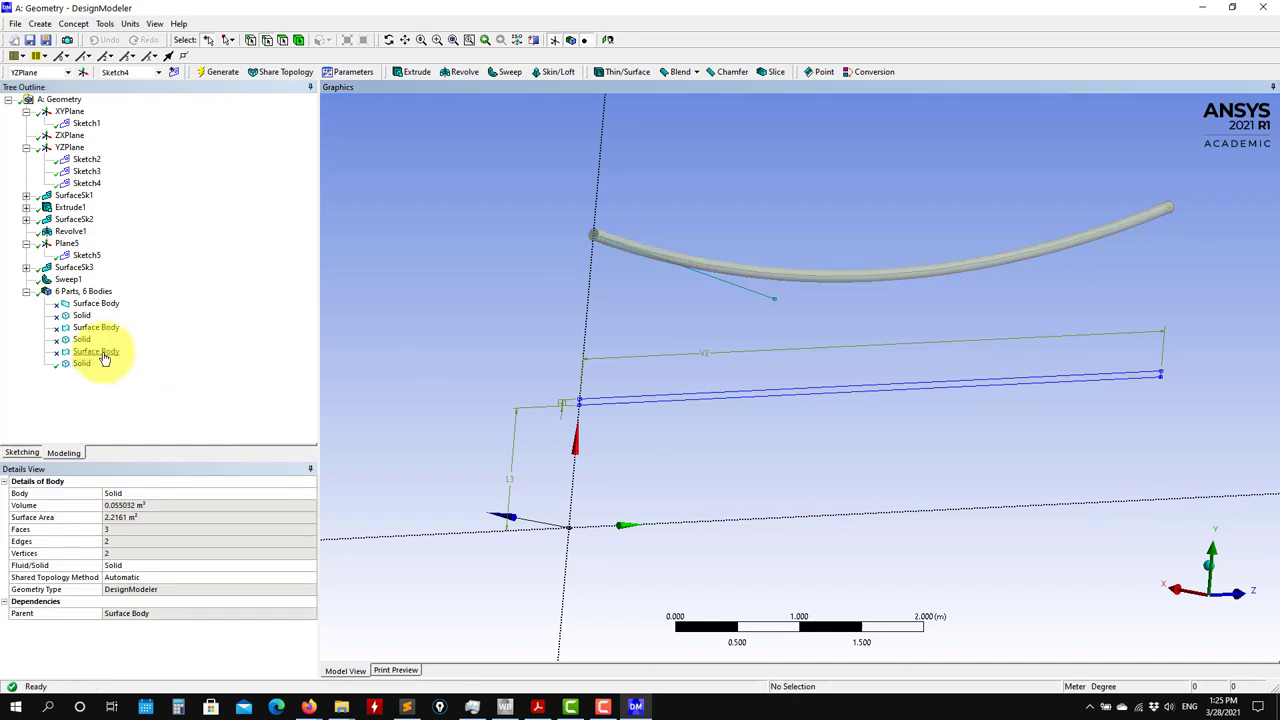
# Step: Unsuppress the three surface bodies and the two straight pipe solids, and clear the selection
pyautogui.click(100, 355)
pyautogui.keyDown('shift'); pyautogui.click(95, 303); pyautogui.keyUp('shift')
pyautogui.rightClick(100, 304)
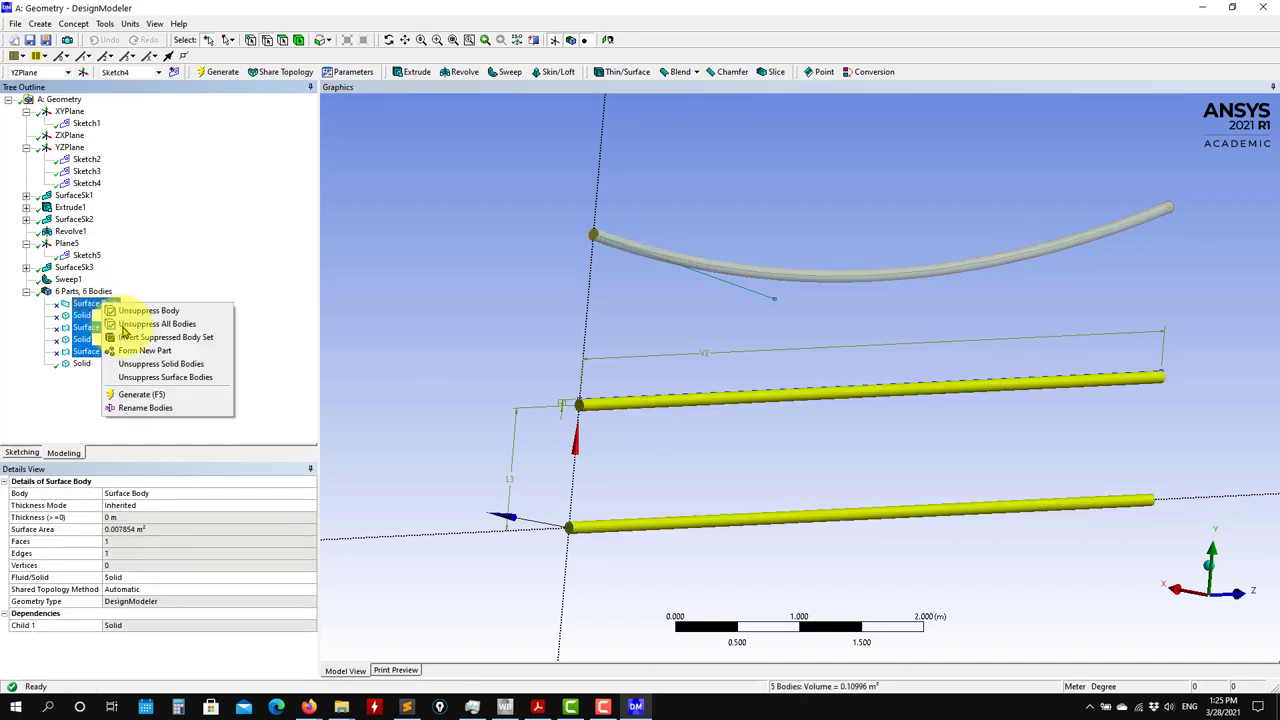
pyautogui.click(170, 311)
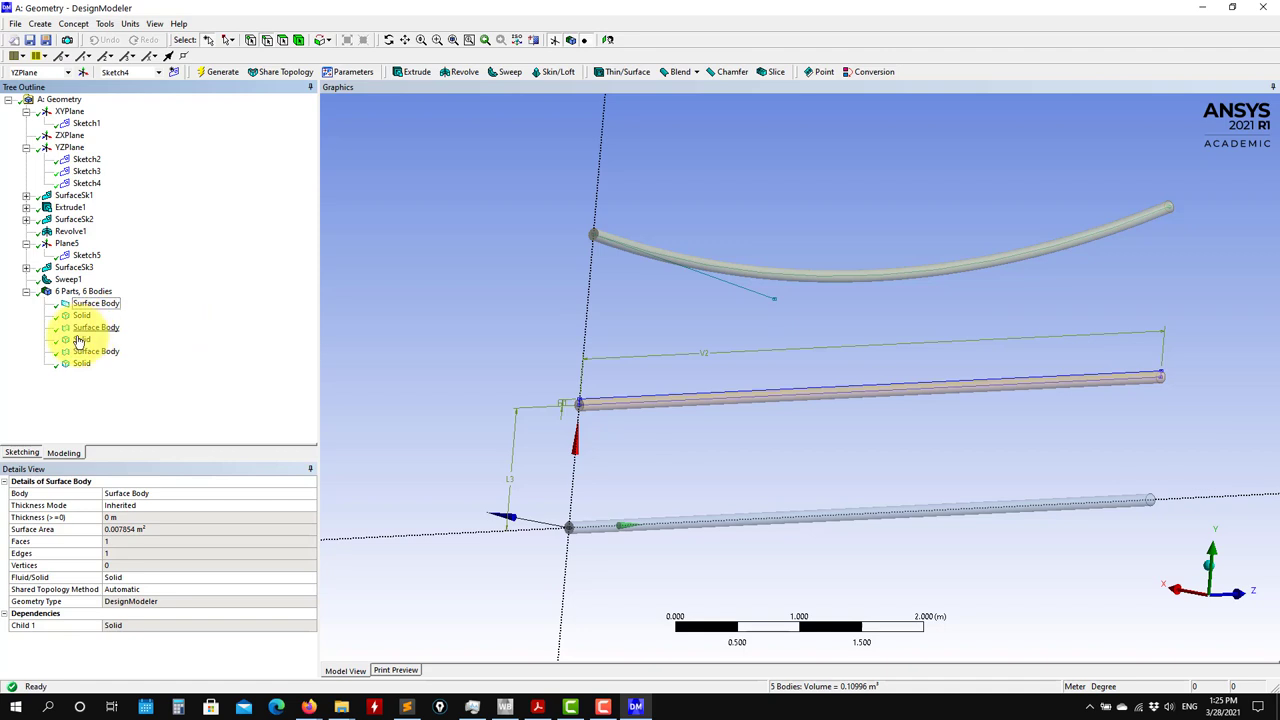
pyautogui.click(491, 334)
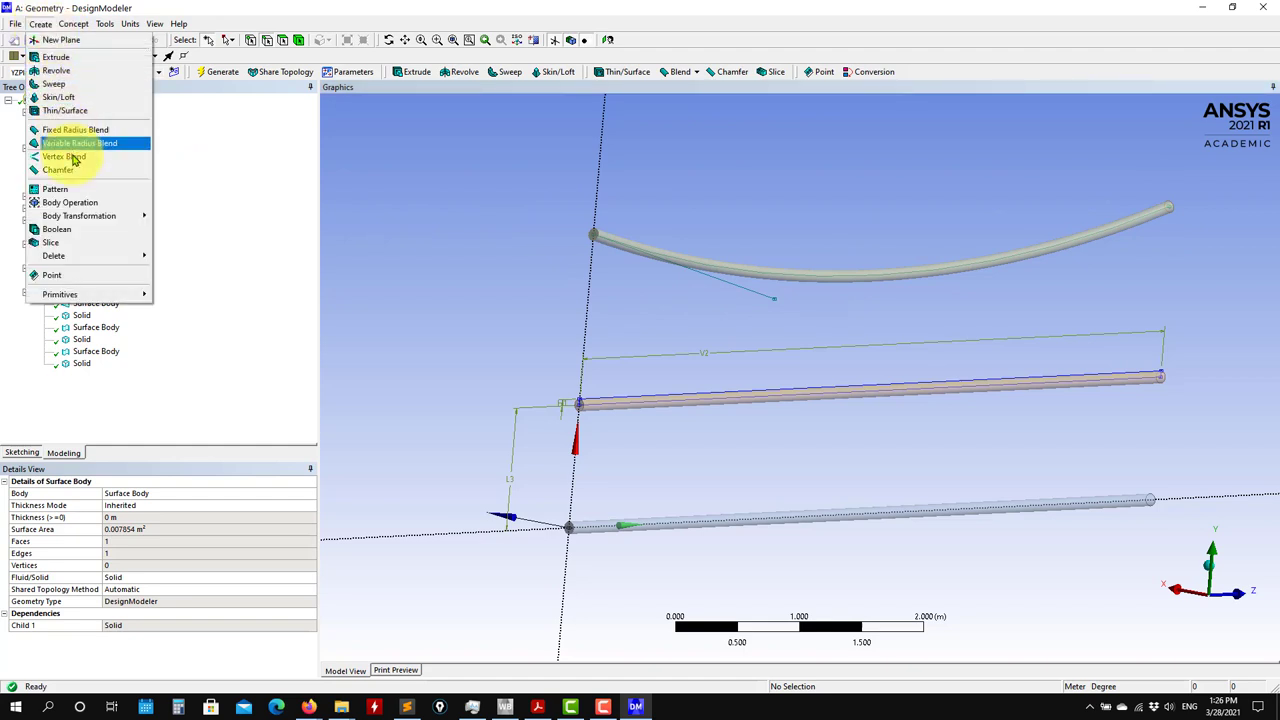
pyautogui.click(70, 203)
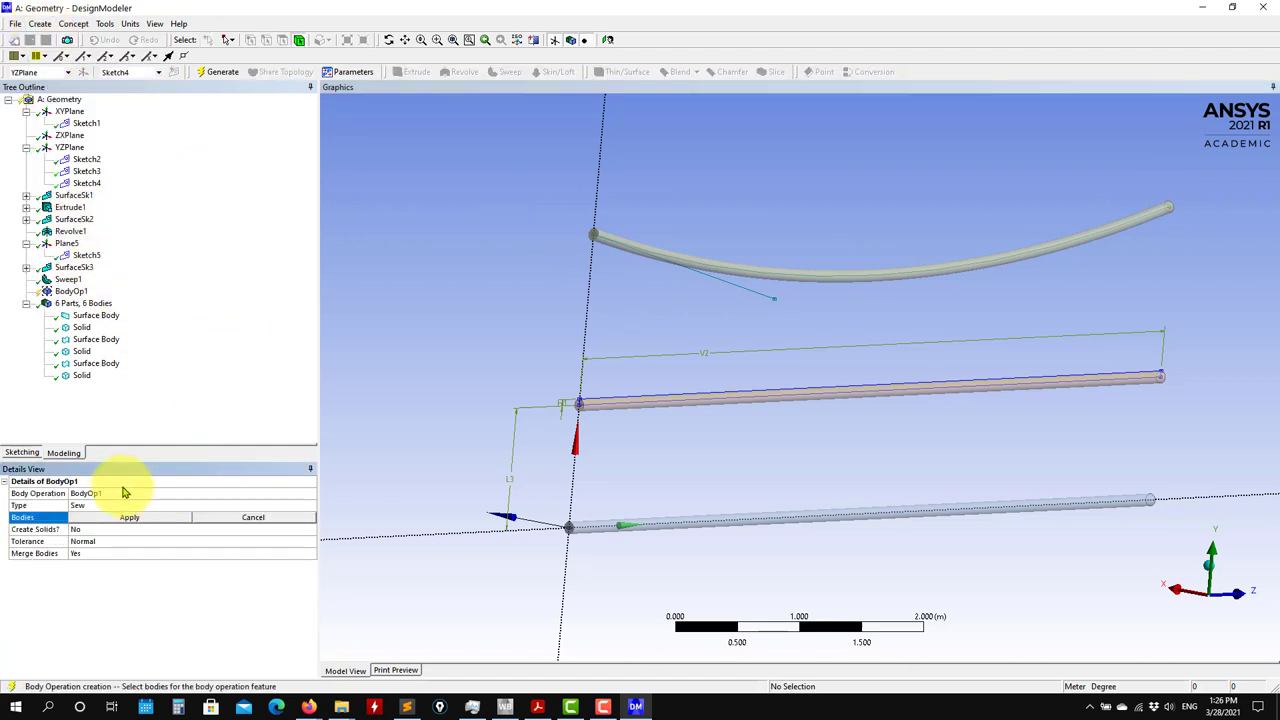
pyautogui.click(229, 518)
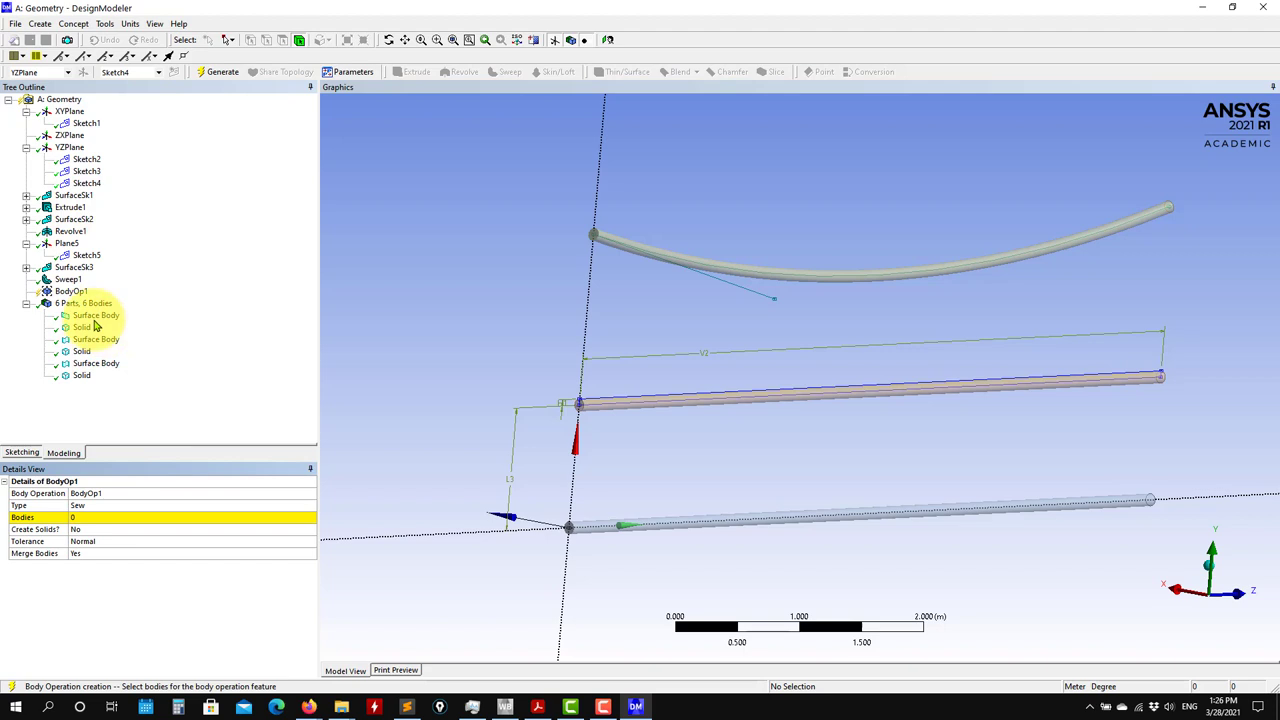
pyautogui.rightClick(76, 292)
pyautogui.click(110, 303)
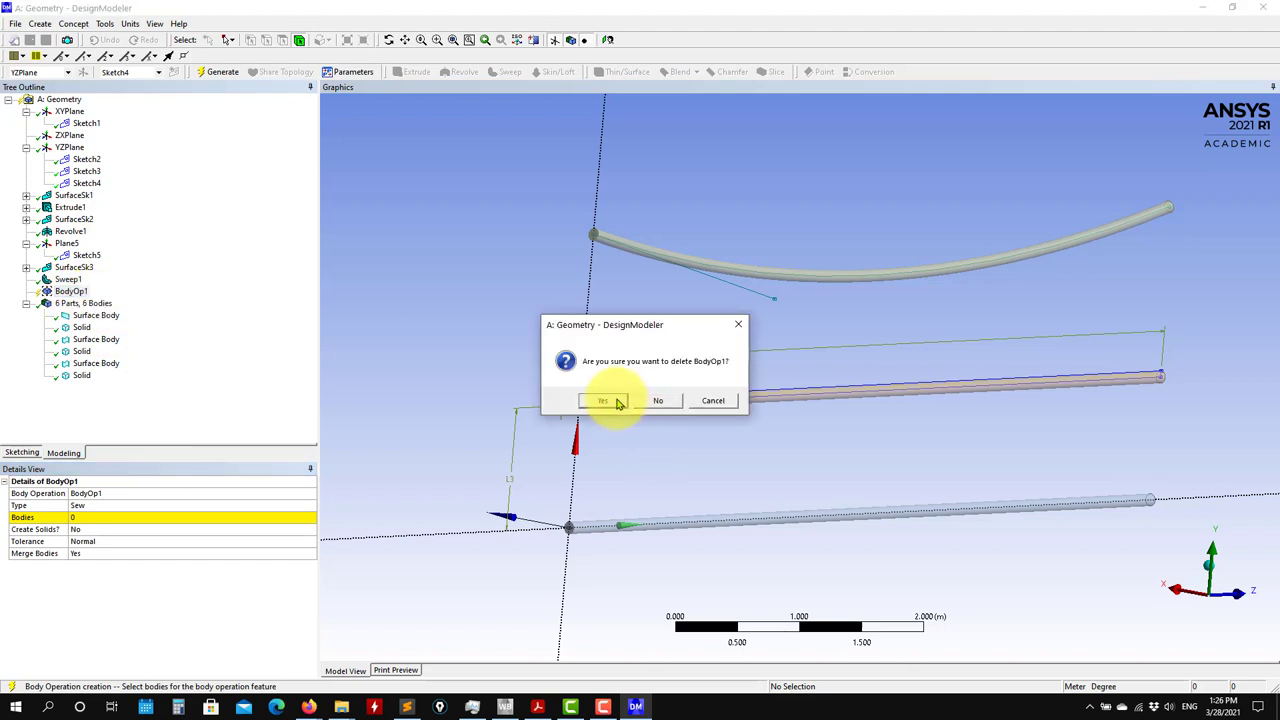
pyautogui.click(604, 400)
pyautogui.click(42, 23)
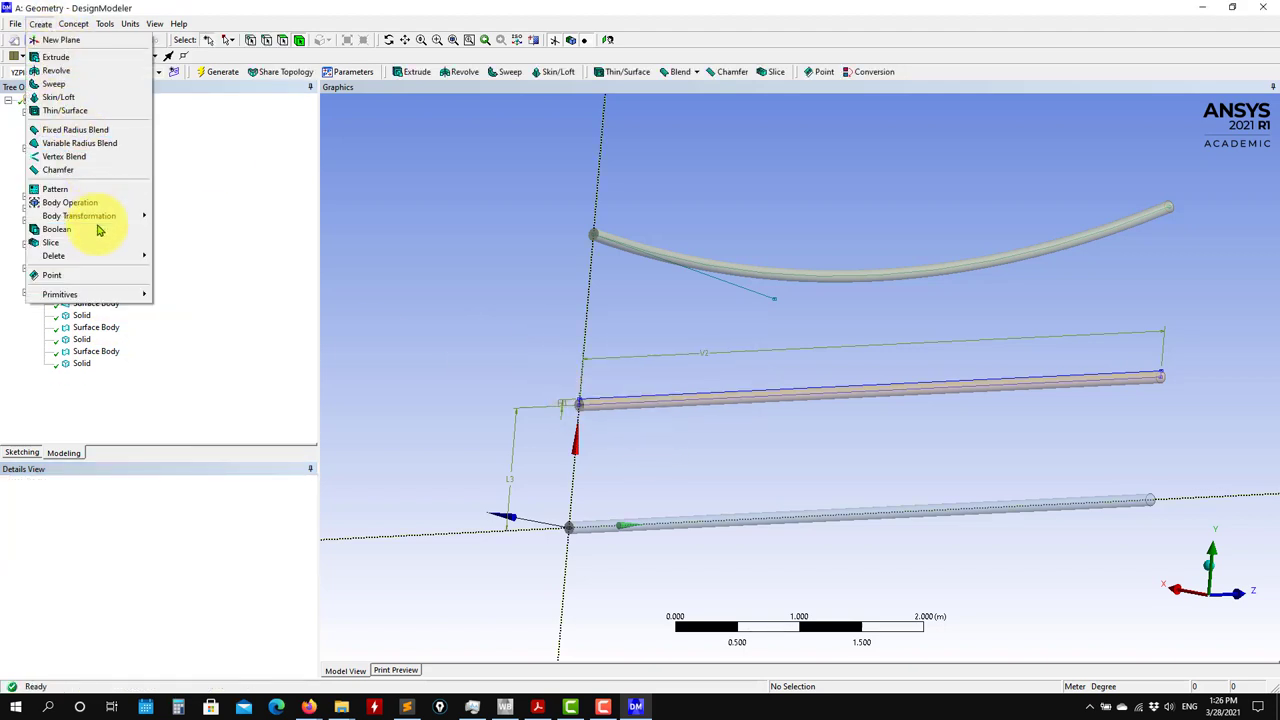
pyautogui.moveTo(128, 221)
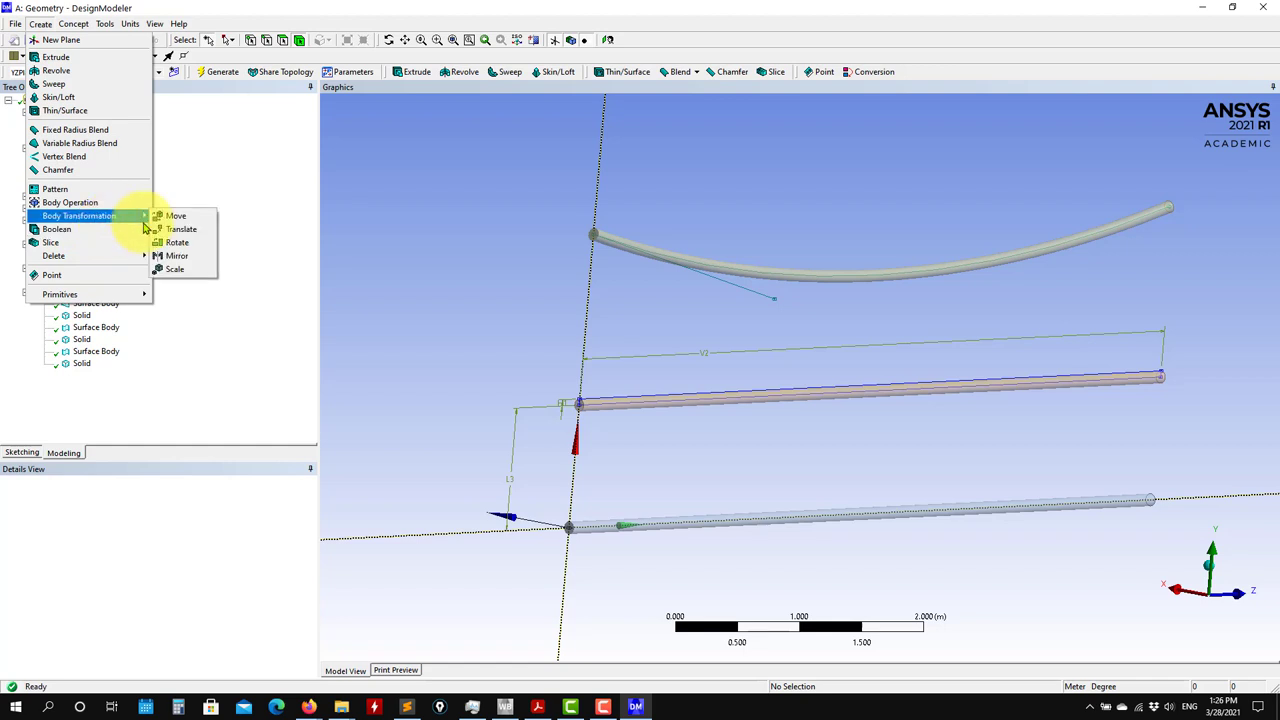
pyautogui.click(199, 218)
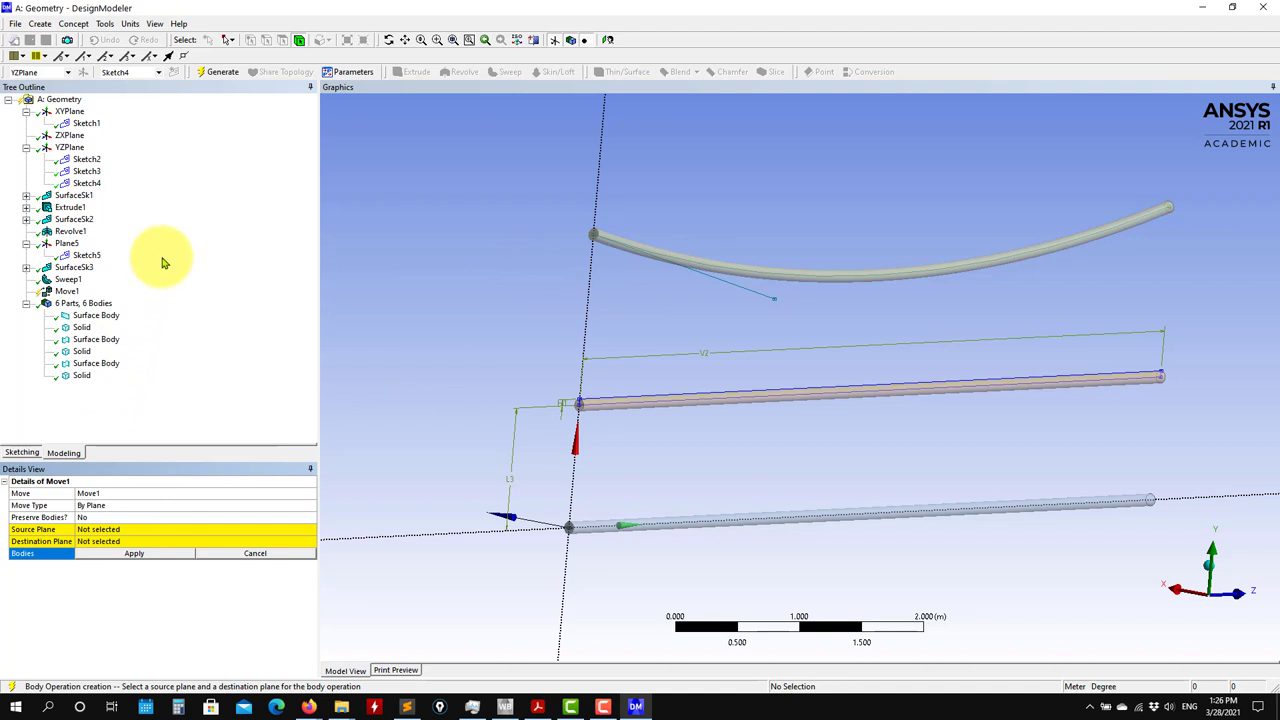
pyautogui.click(105, 530)
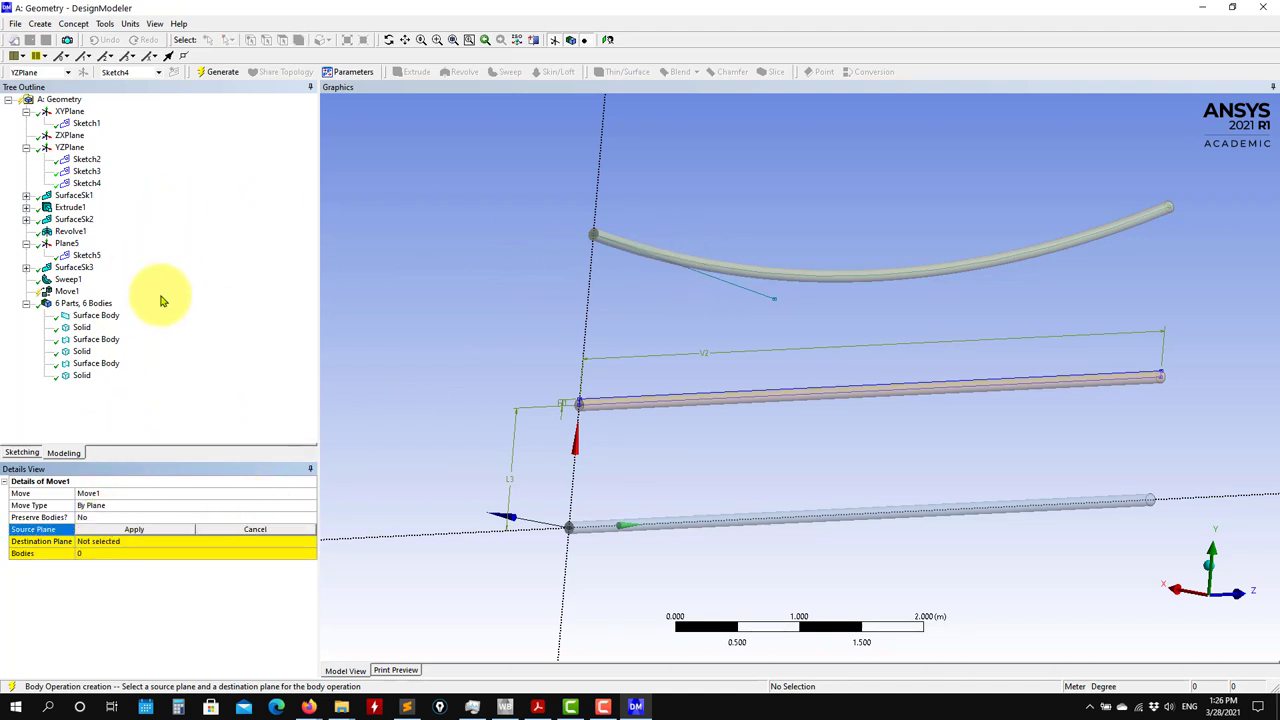
pyautogui.rightClick(68, 293)
pyautogui.click(125, 296)
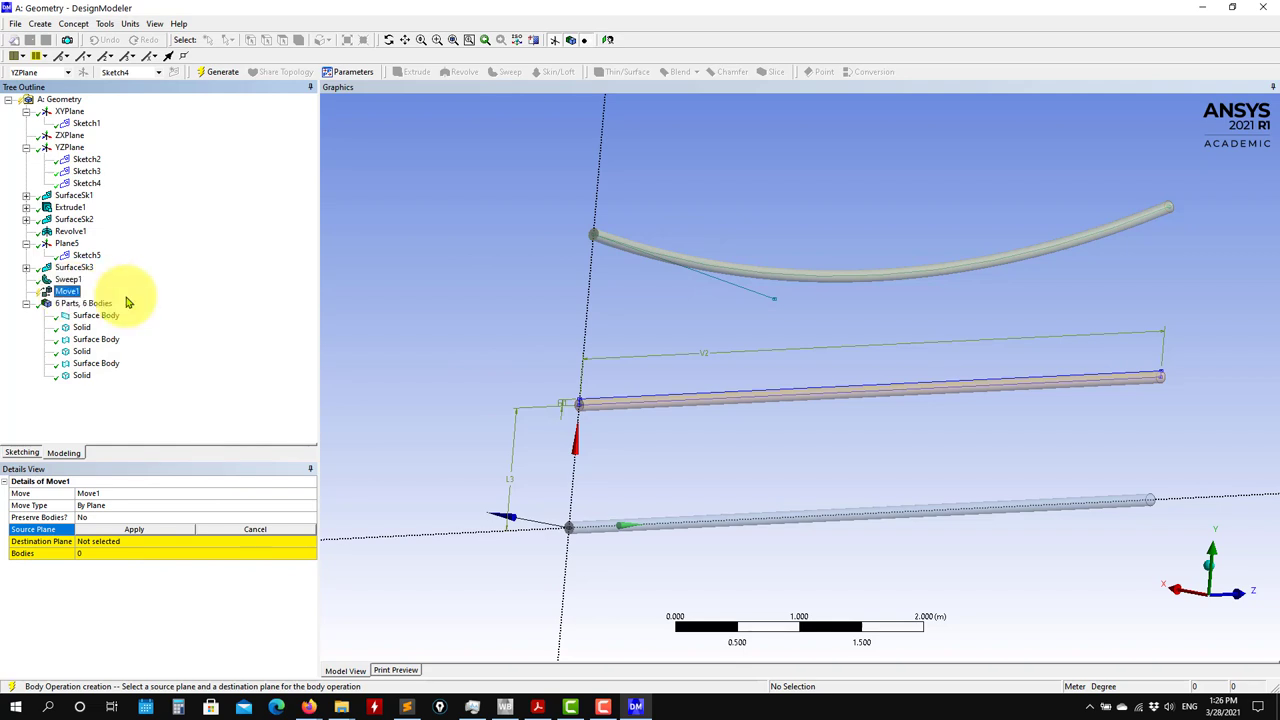
pyautogui.click(640, 403)
pyautogui.click(82, 363)
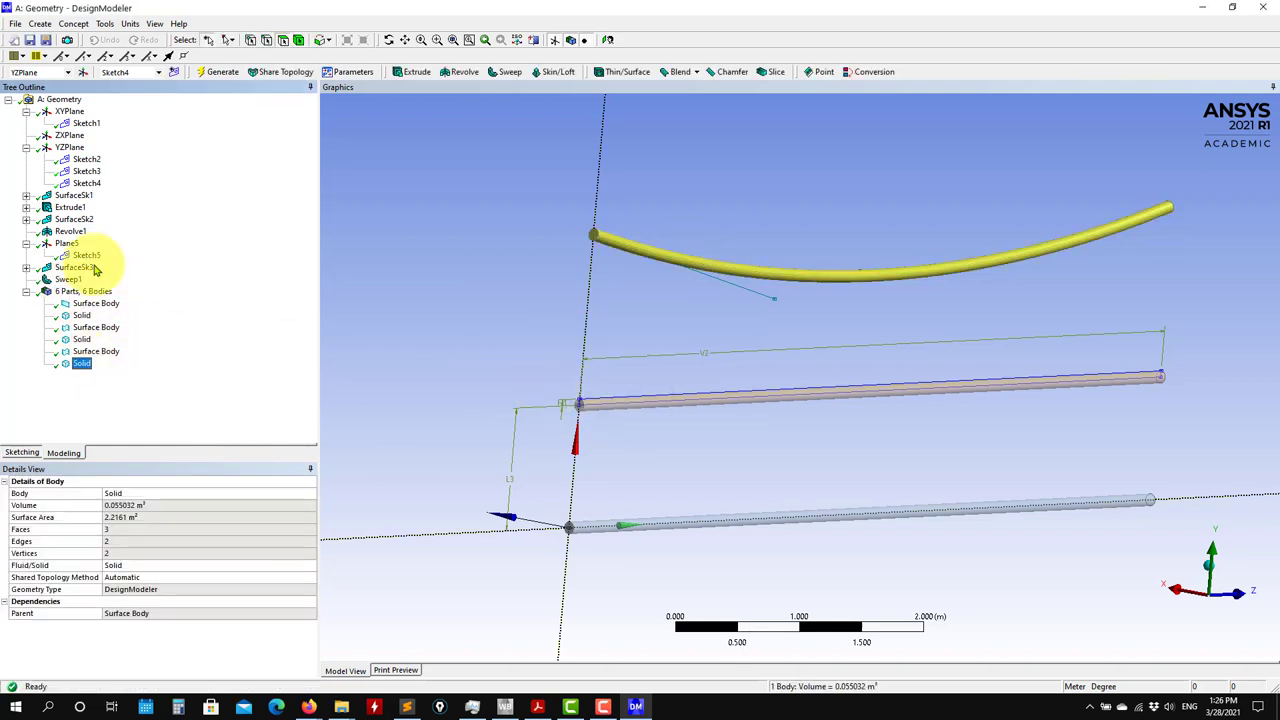
pyautogui.click(73, 23)
pyautogui.click(40, 23)
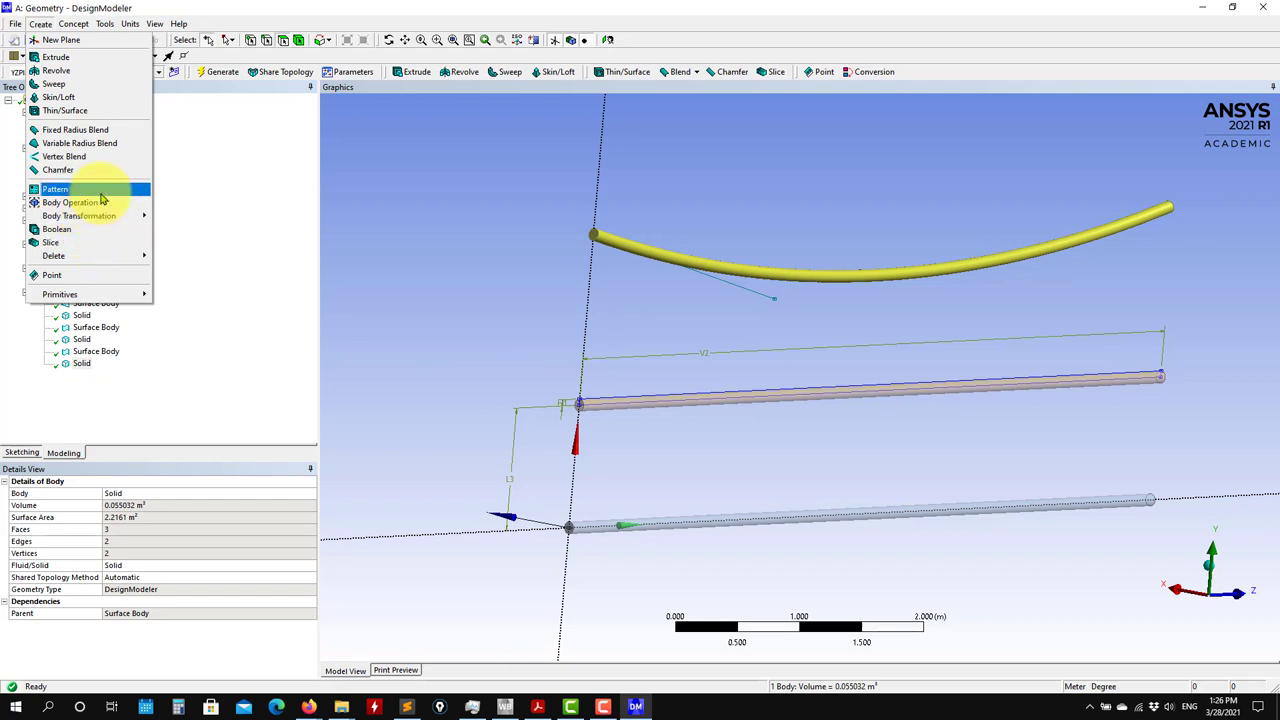
pyautogui.moveTo(108, 215)
pyautogui.click(168, 210)
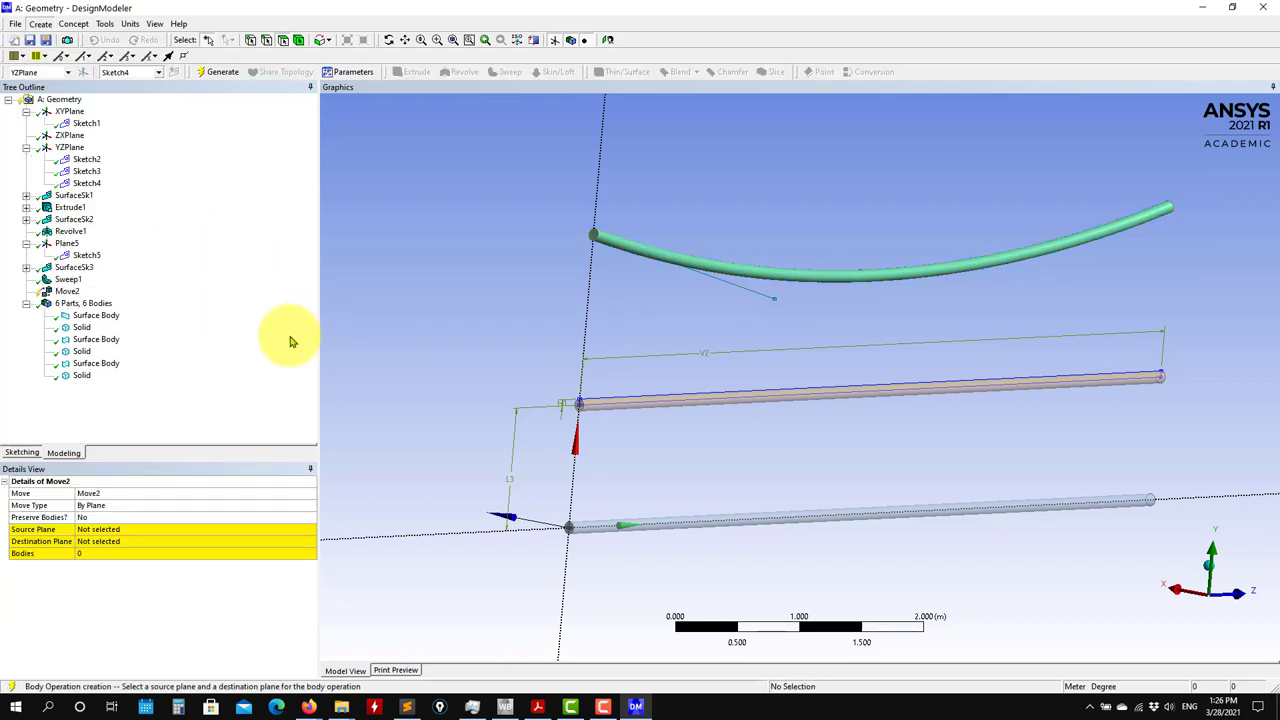
pyautogui.click(120, 530)
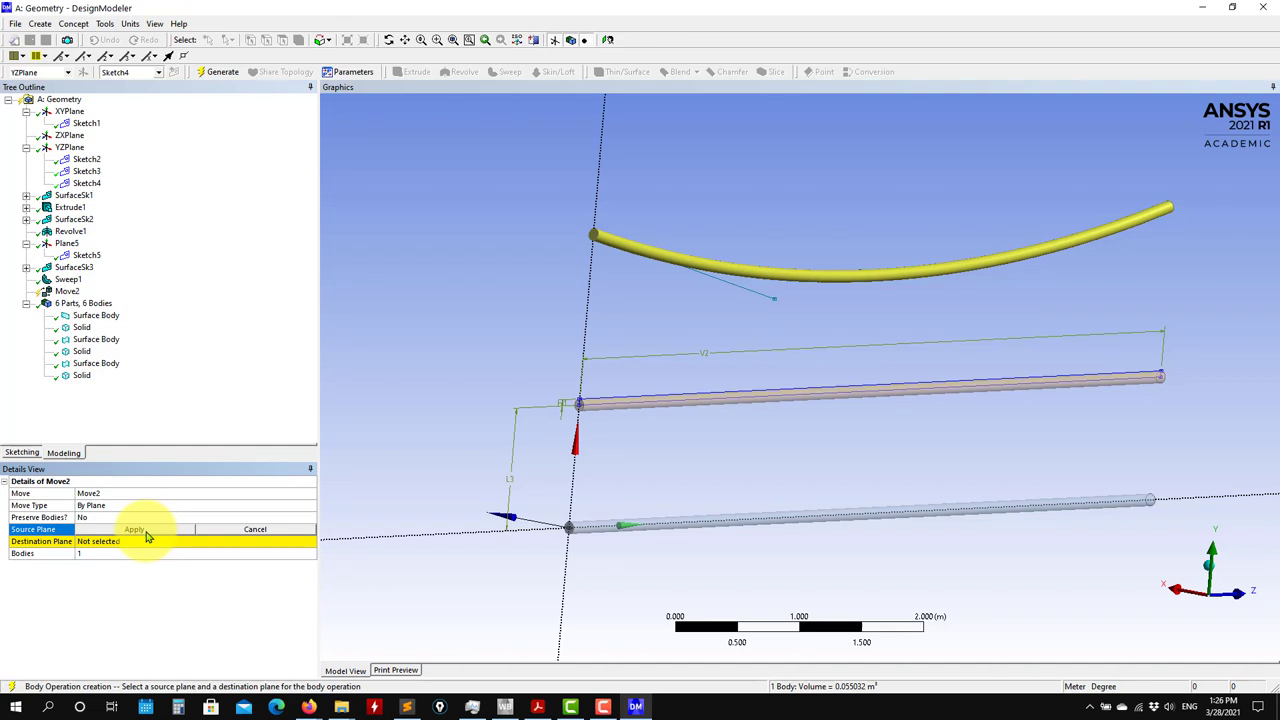
pyautogui.click(144, 530)
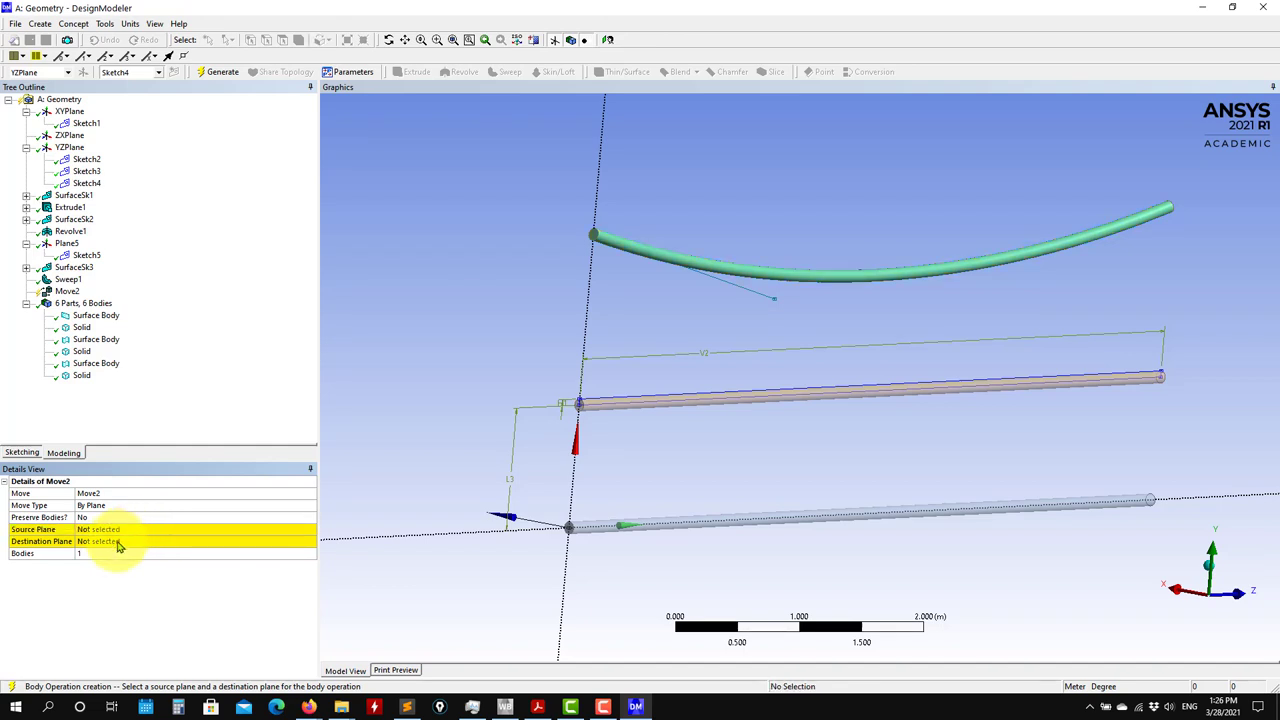
pyautogui.rightClick(64, 291)
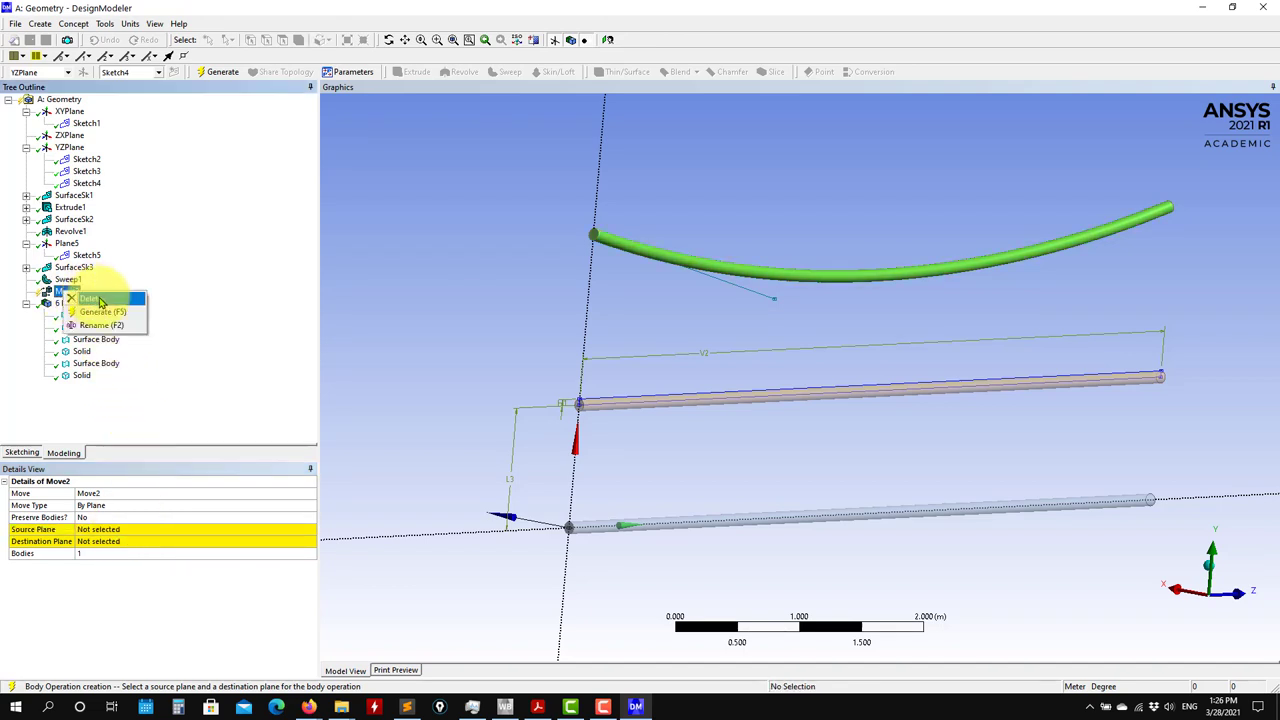
pyautogui.click(99, 300)
pyautogui.click(654, 401)
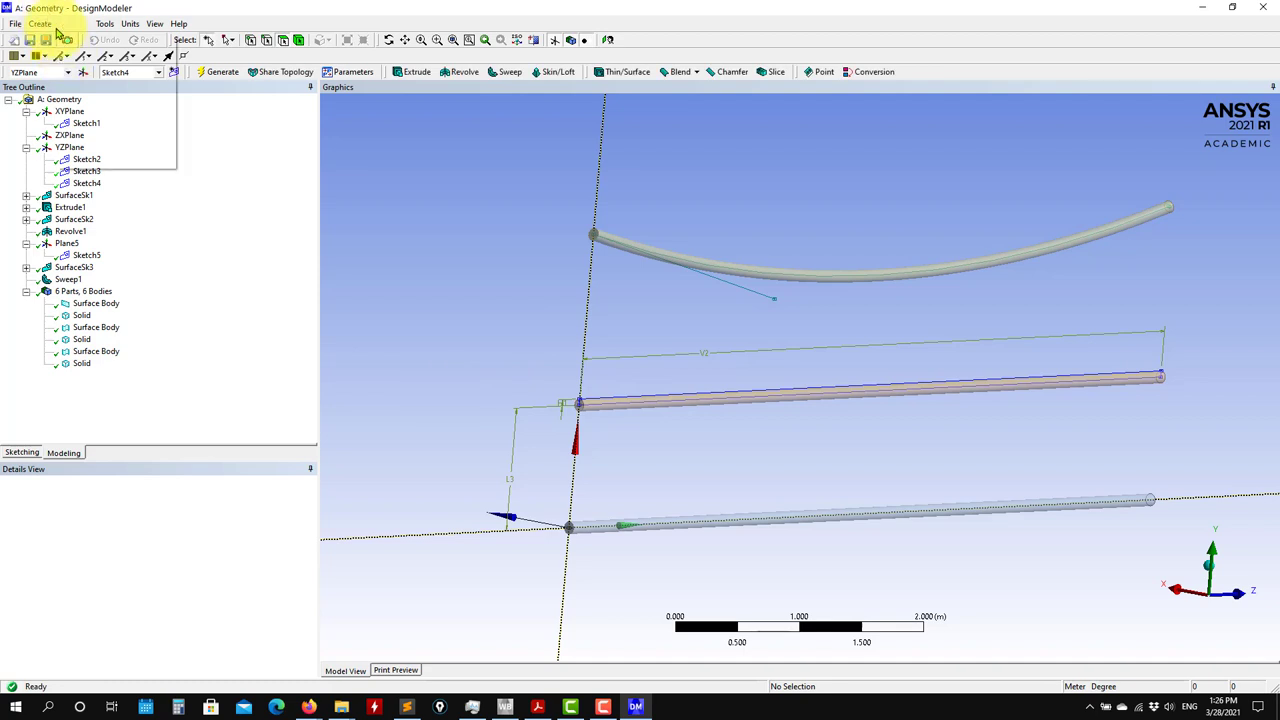
pyautogui.click(41, 24)
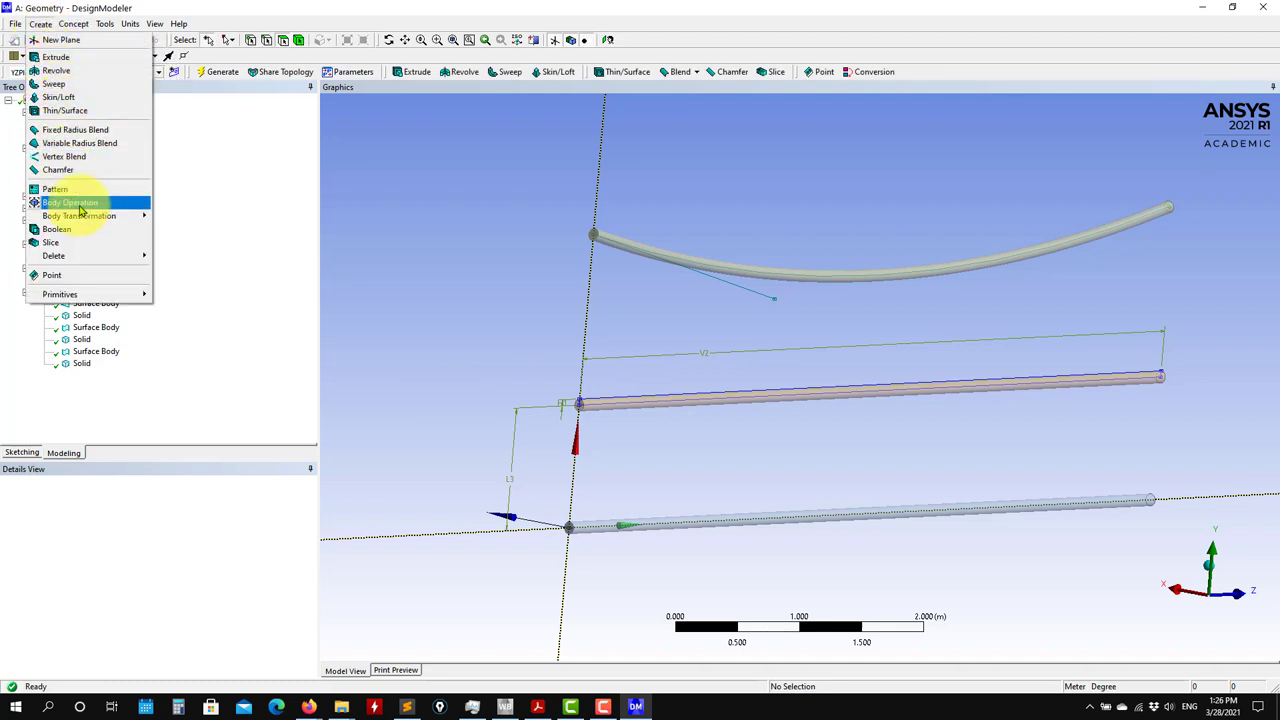
pyautogui.press('Escape')
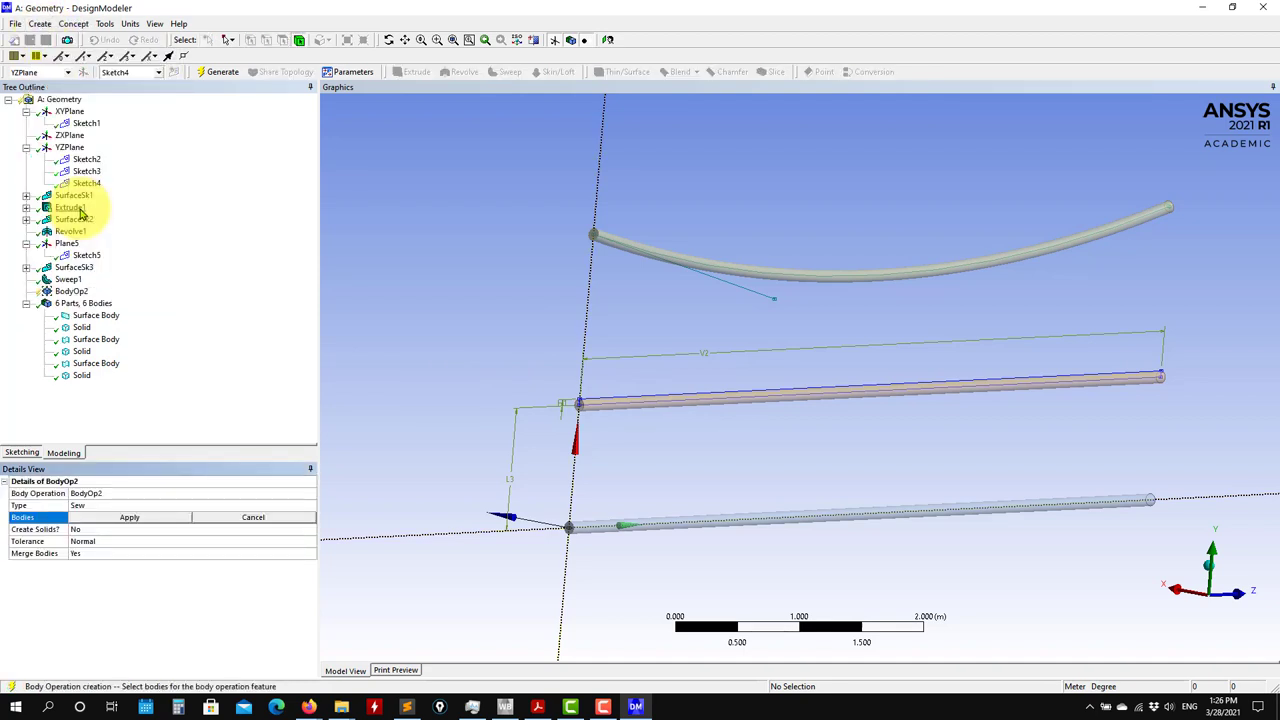
pyautogui.click(81, 375)
pyautogui.click(121, 519)
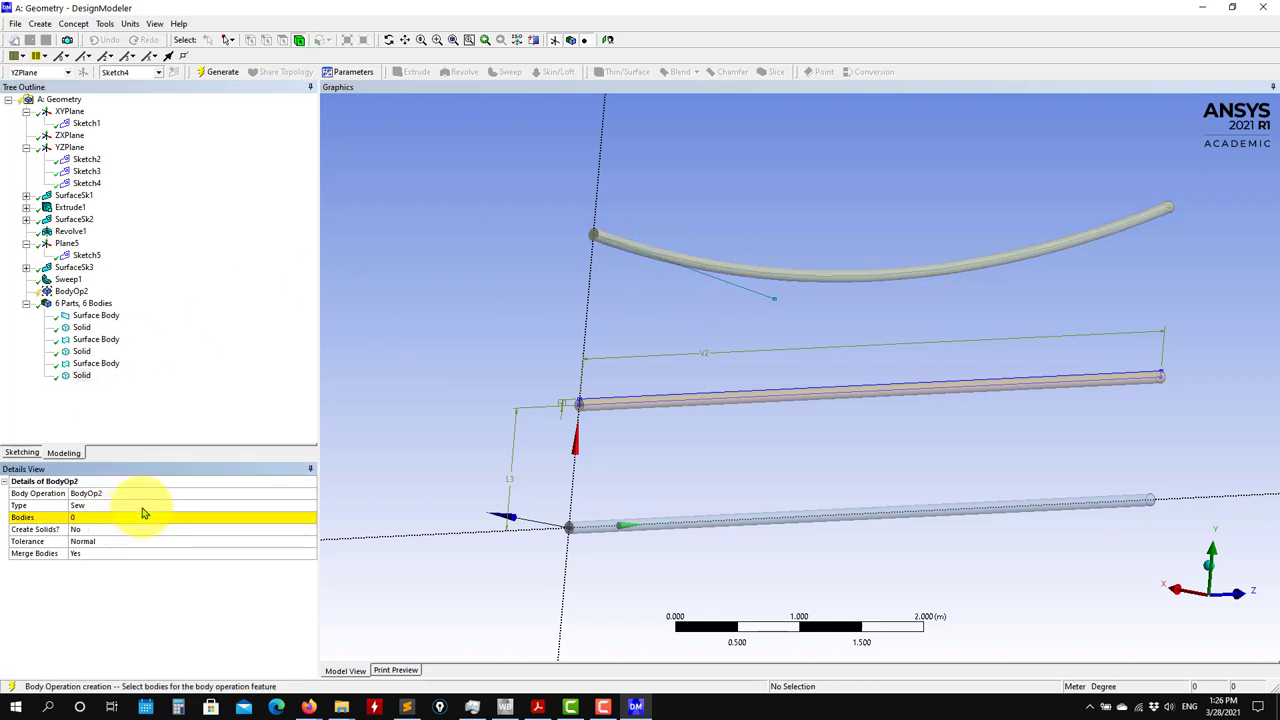
pyautogui.click(314, 509)
pyautogui.click(312, 508)
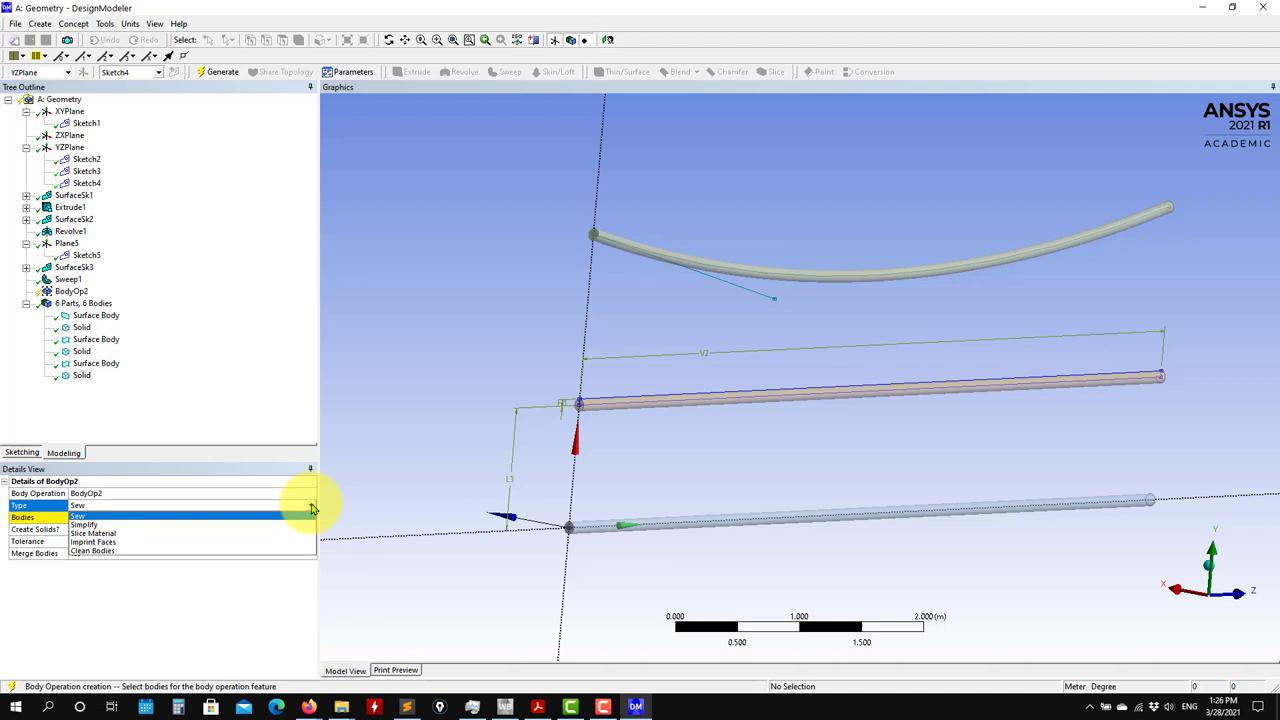
pyautogui.click(96, 363)
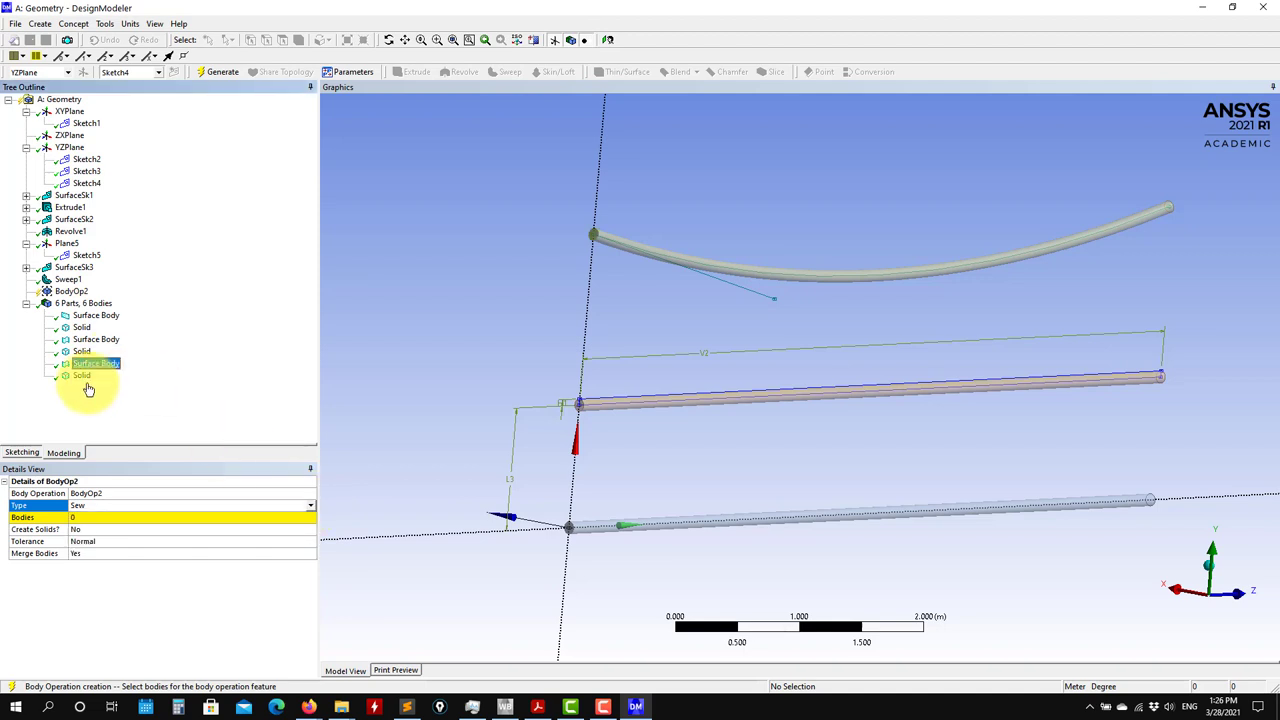
pyautogui.rightClick(75, 291)
pyautogui.click(128, 317)
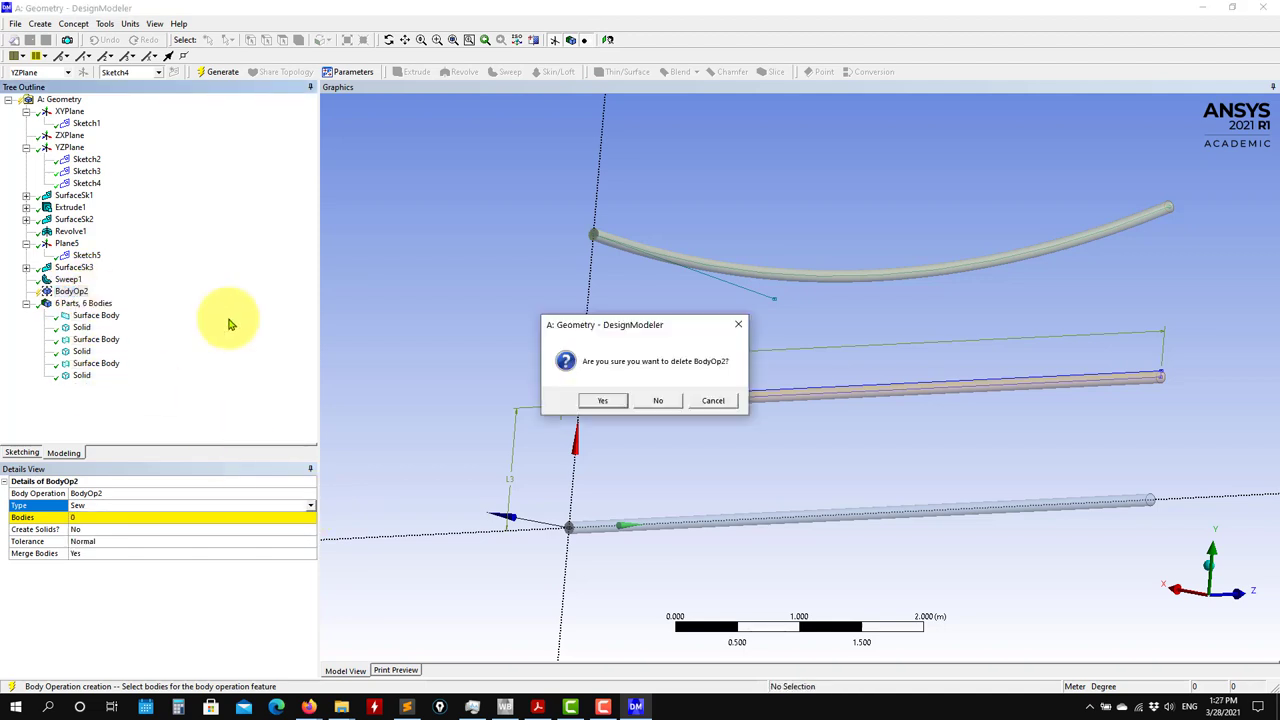
pyautogui.click(586, 400)
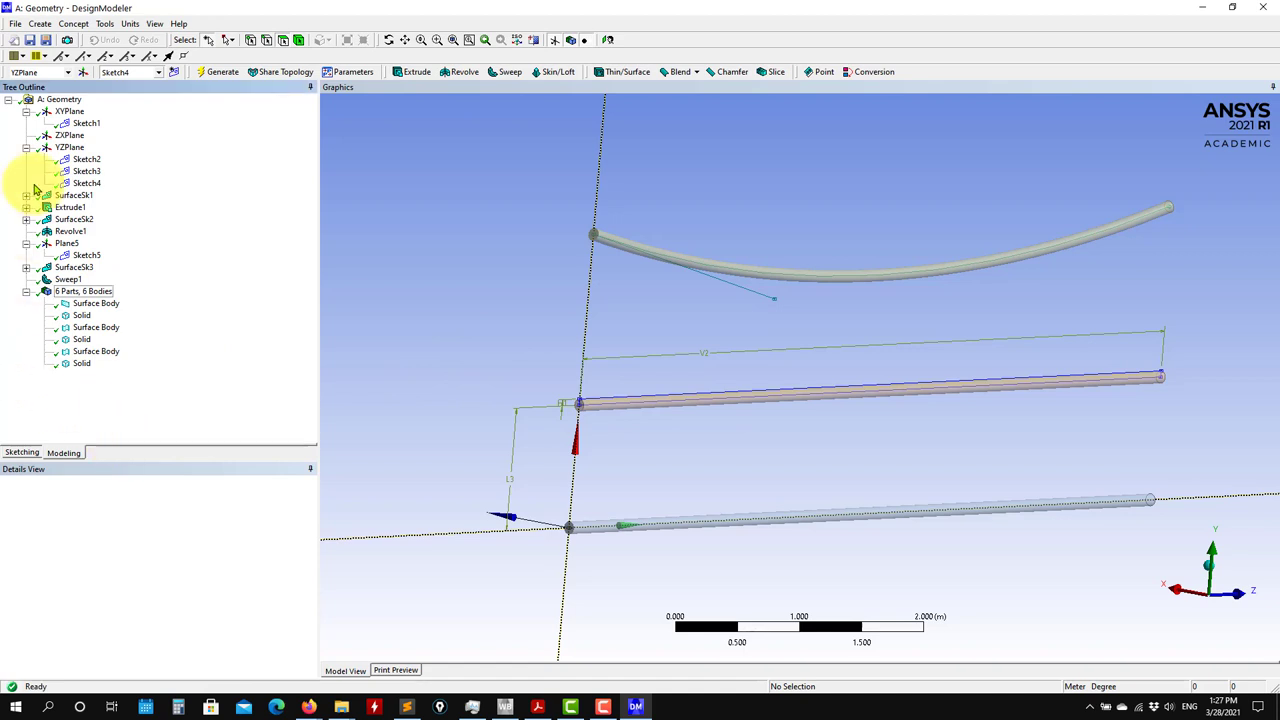
# Step: Start a Translate body transformation with the curved swept pipe as the body
pyautogui.click(50, 24)
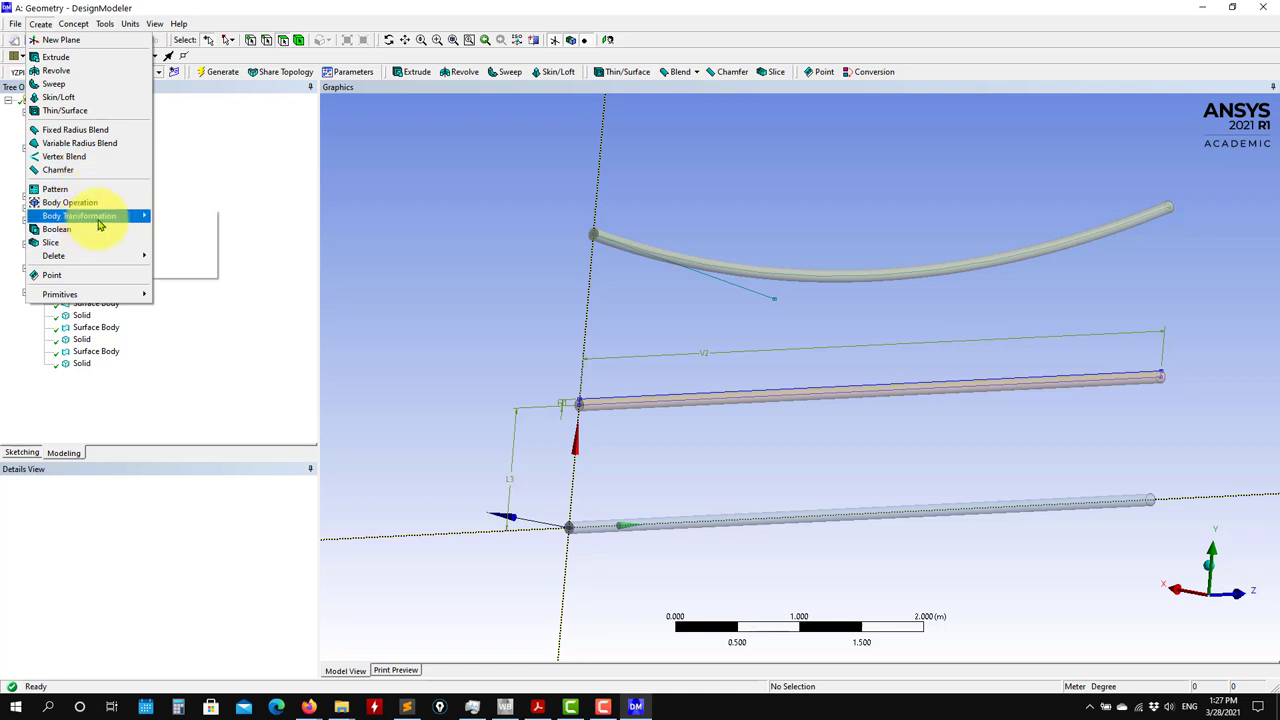
pyautogui.moveTo(106, 222)
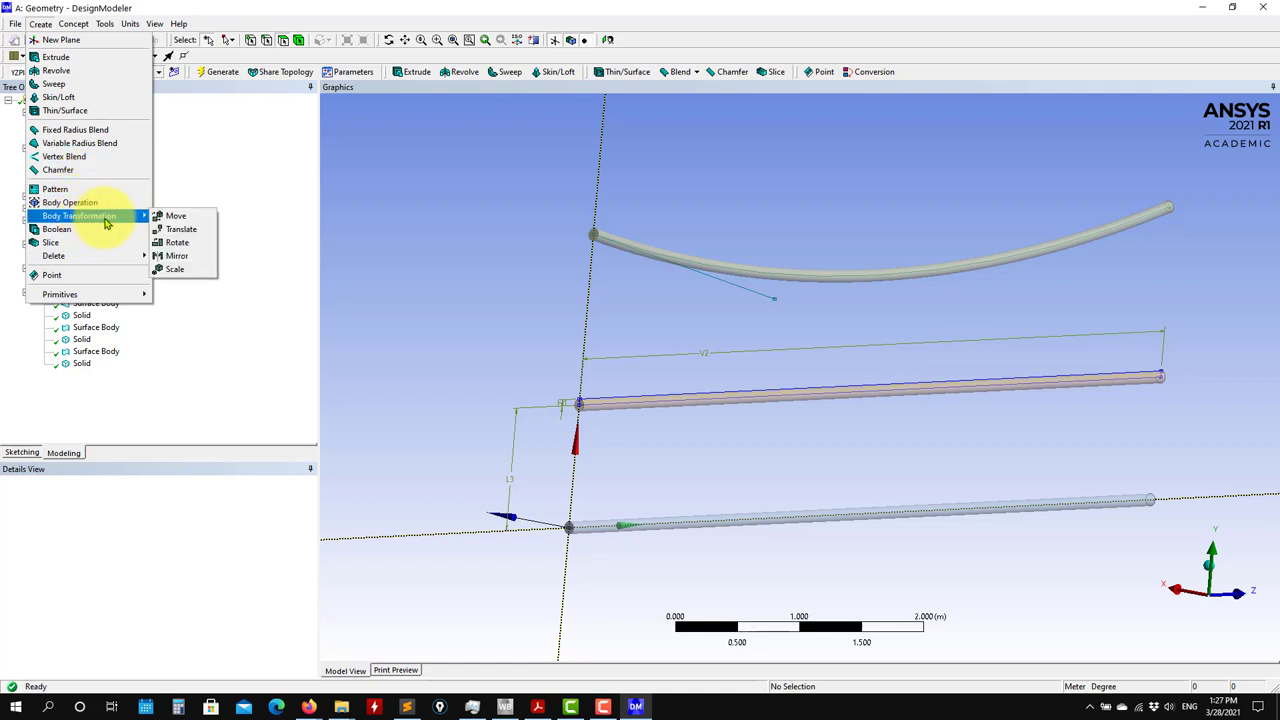
pyautogui.click(191, 236)
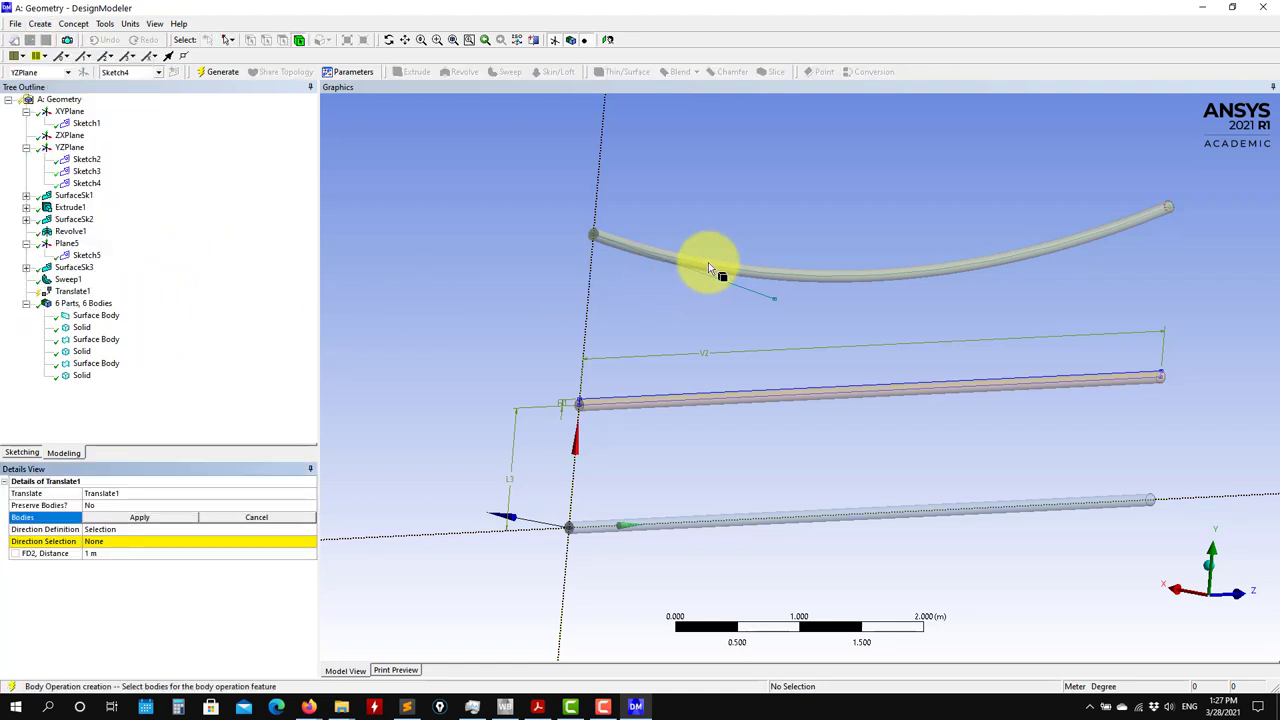
pyautogui.click(675, 279)
pyautogui.click(165, 517)
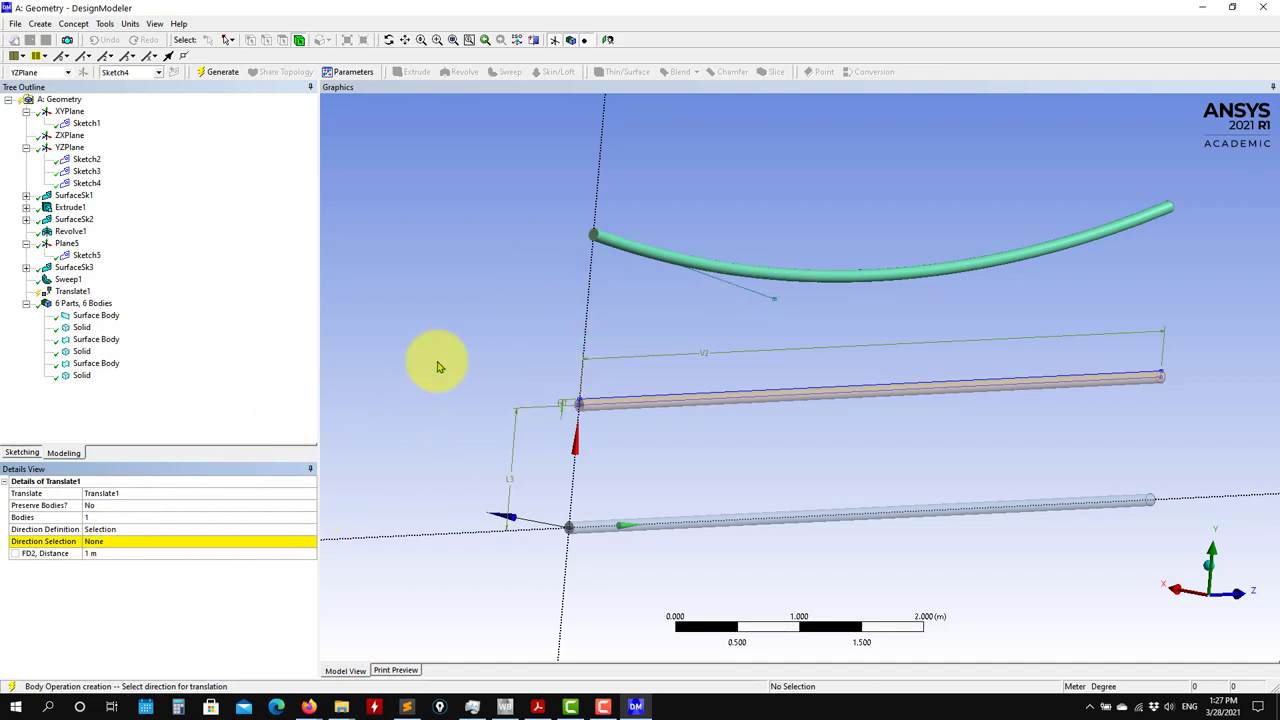
# Step: Set the translation direction to the vertical axis line running past the start ends of the pipes
pyautogui.click(80, 542)
pyautogui.click(571, 451)
pyautogui.moveTo(449, 451); pyautogui.dragTo(425, 445, button='middle')
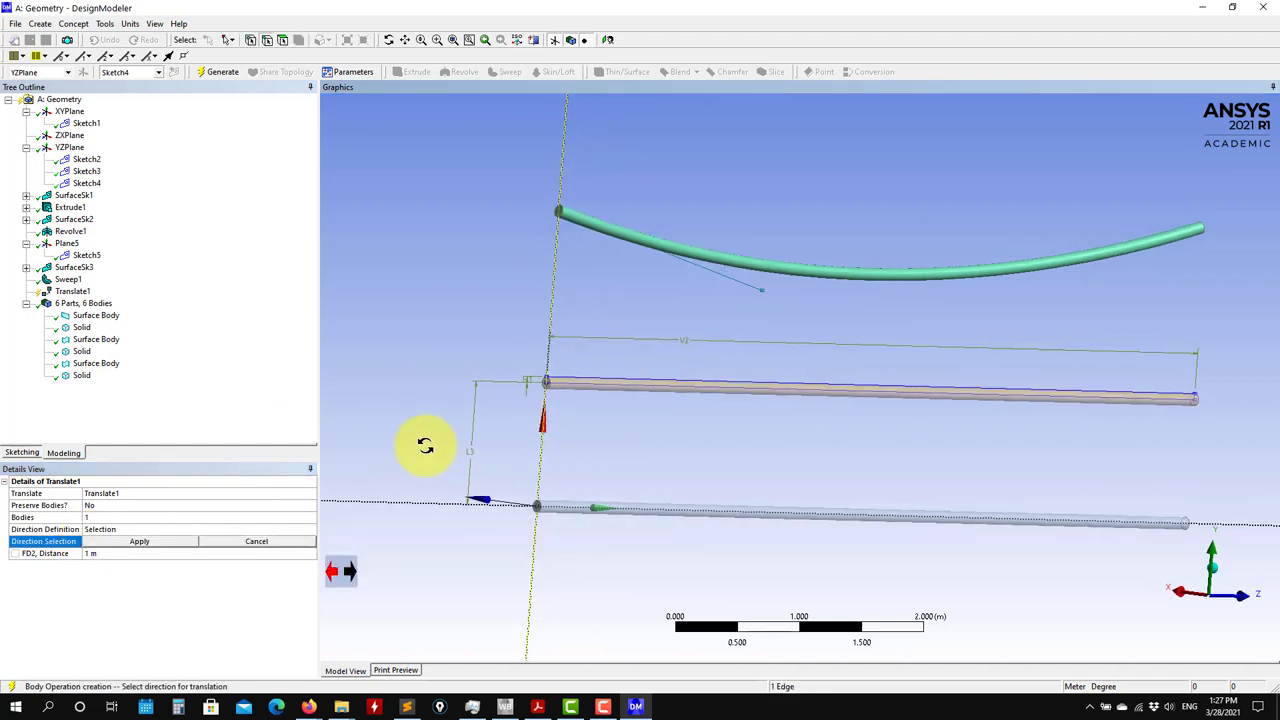
pyautogui.click(140, 541)
# Step: Set the translation distance to -1.5 m and generate the translated curved pipe
pyautogui.scroll(3, 427, 493)
pyautogui.scroll(-5, 380, 514)
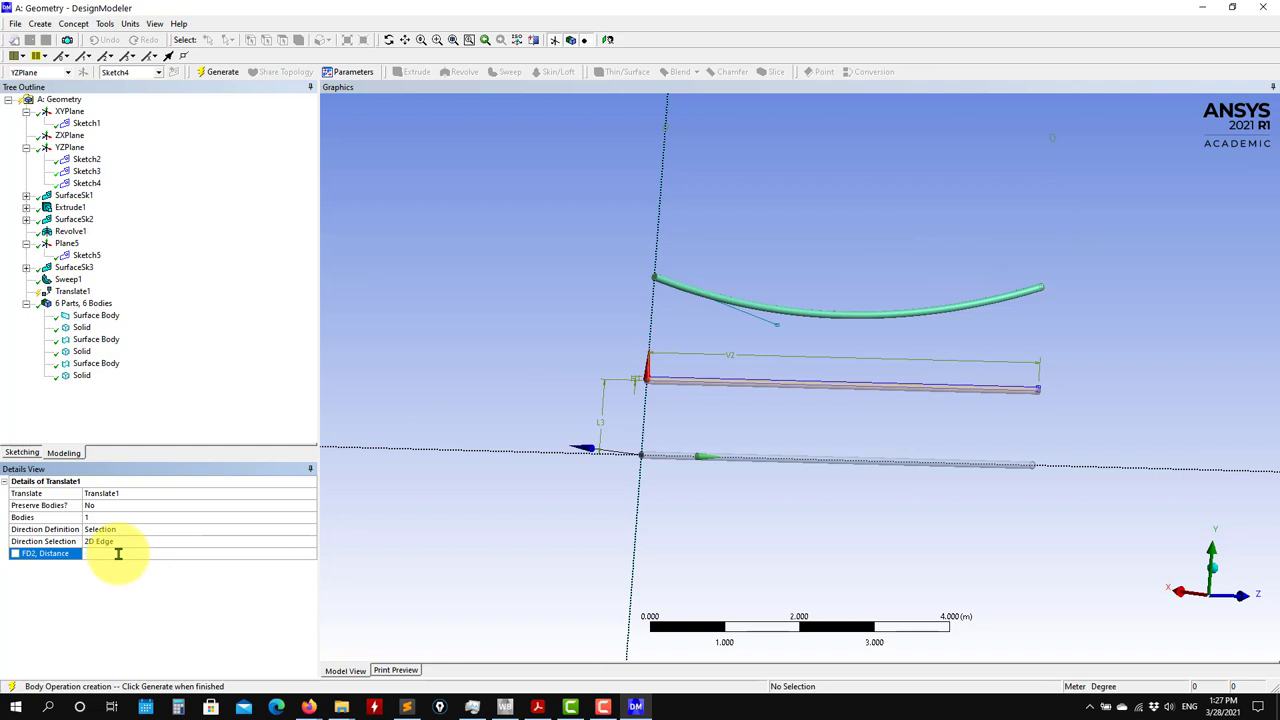
pyautogui.scroll(2, 960, 440)
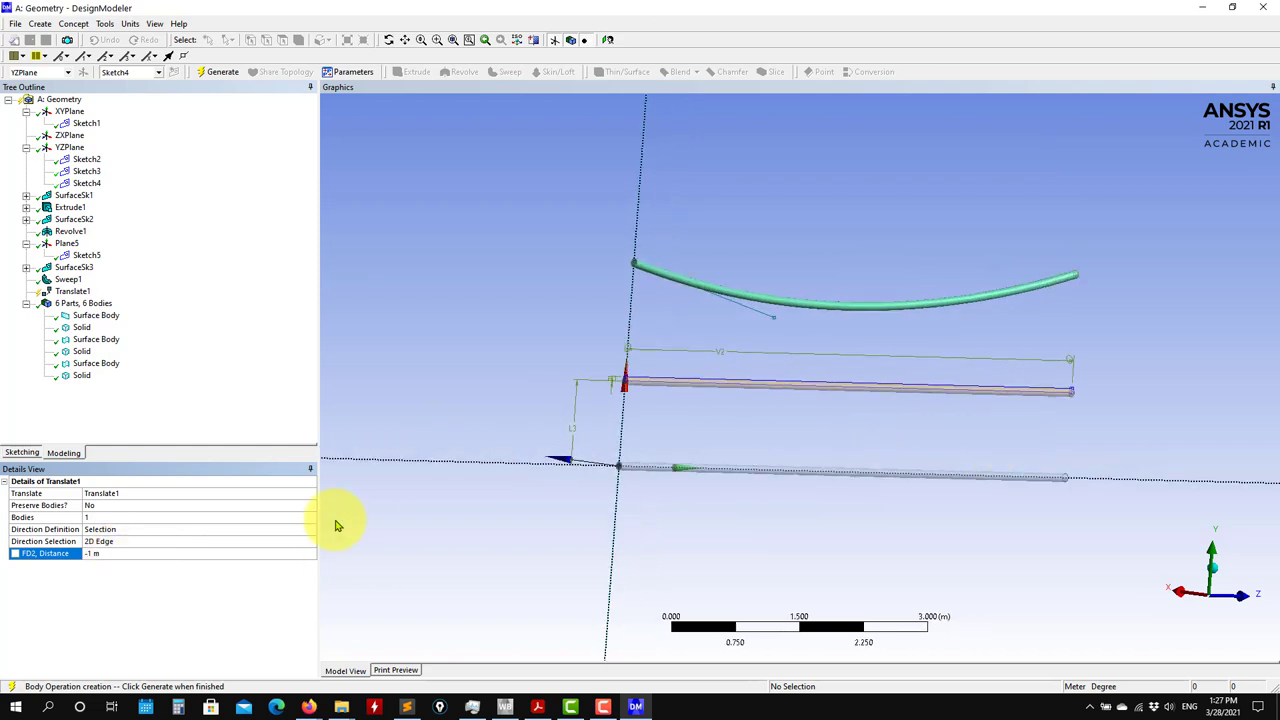
pyautogui.click(114, 553)
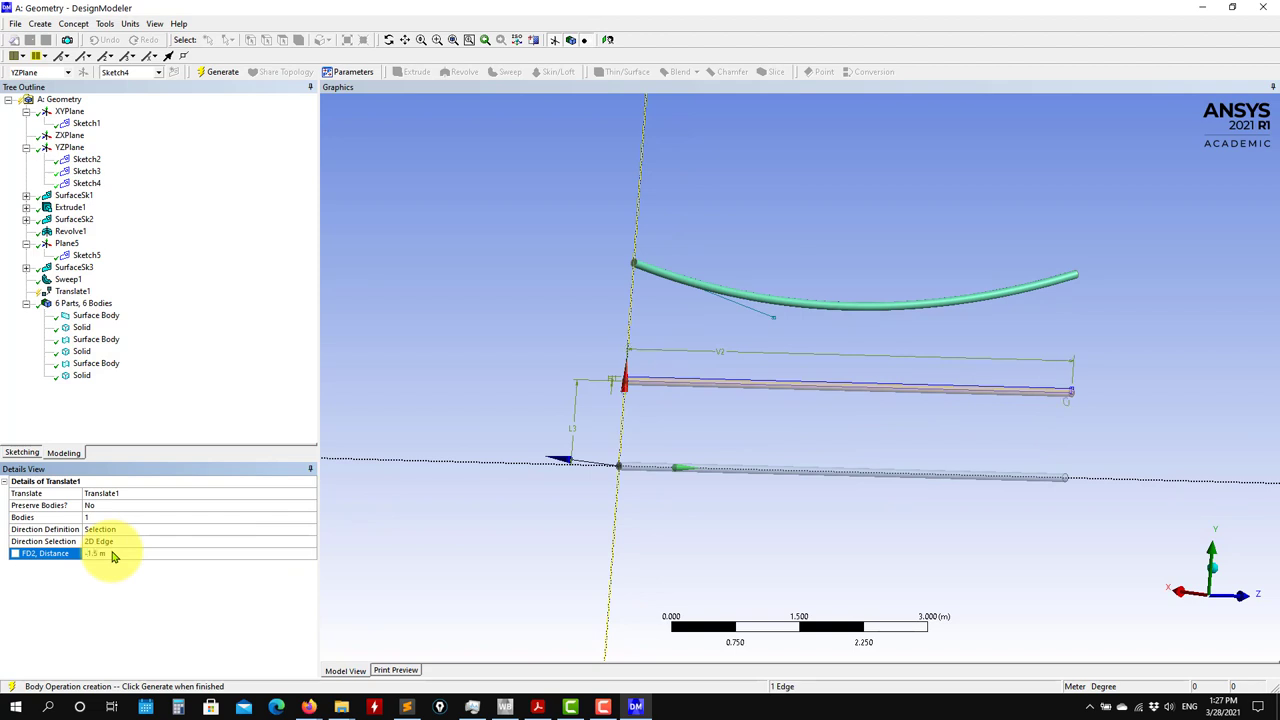
pyautogui.click(222, 77)
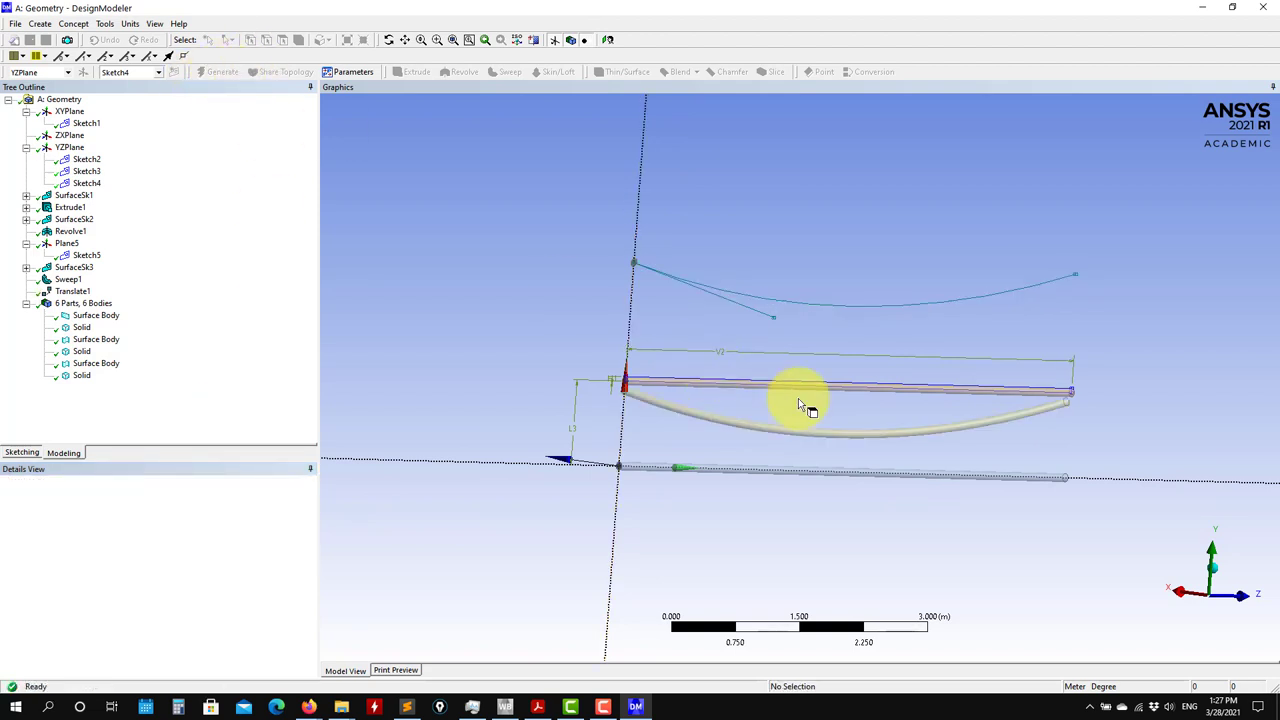
pyautogui.scroll(-2, 1010, 455)
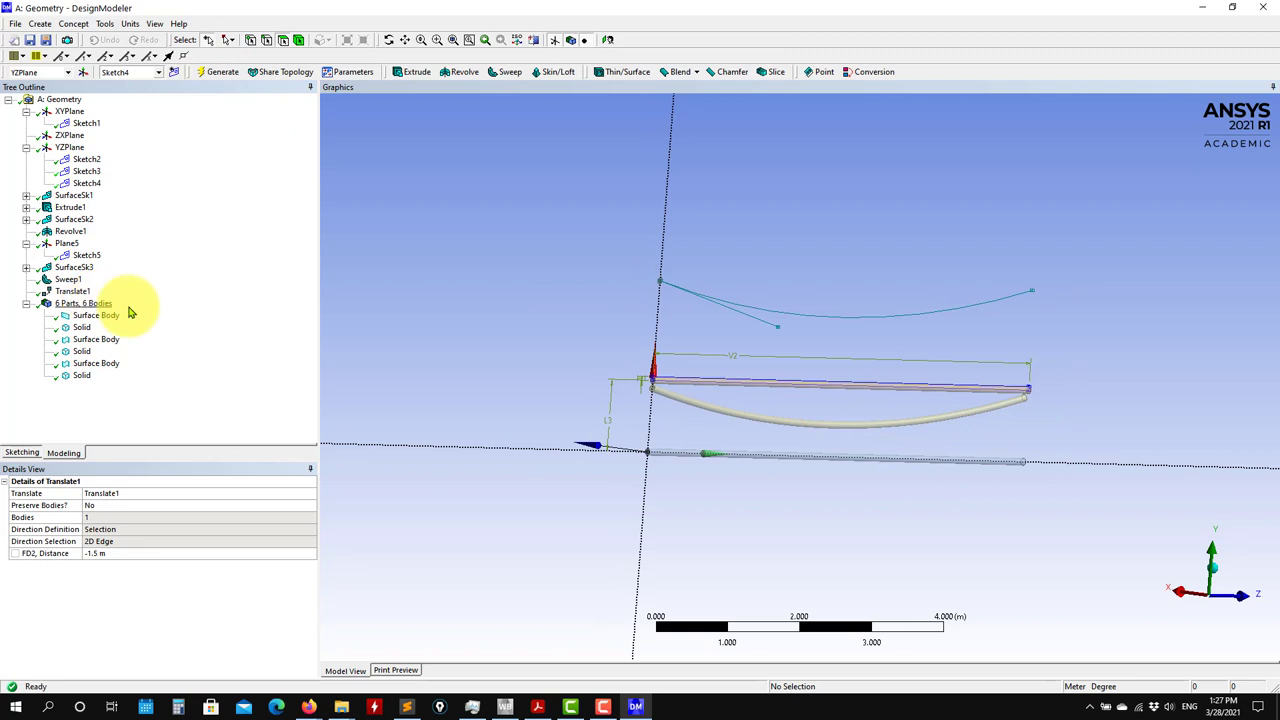
# Step: Set the curved pipe's translation distance to -1.1 m, regenerate the model and inspect the pipe's new position
pyautogui.scroll(3, 766, 410)
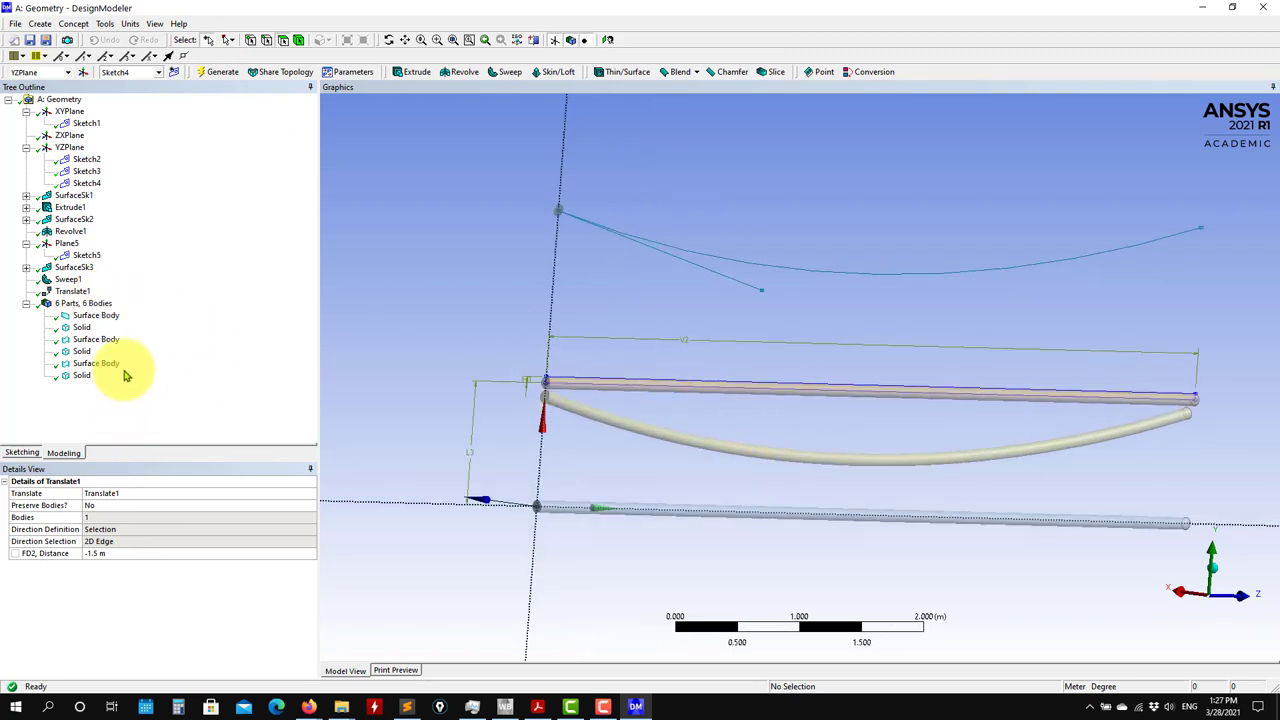
pyautogui.click(118, 556)
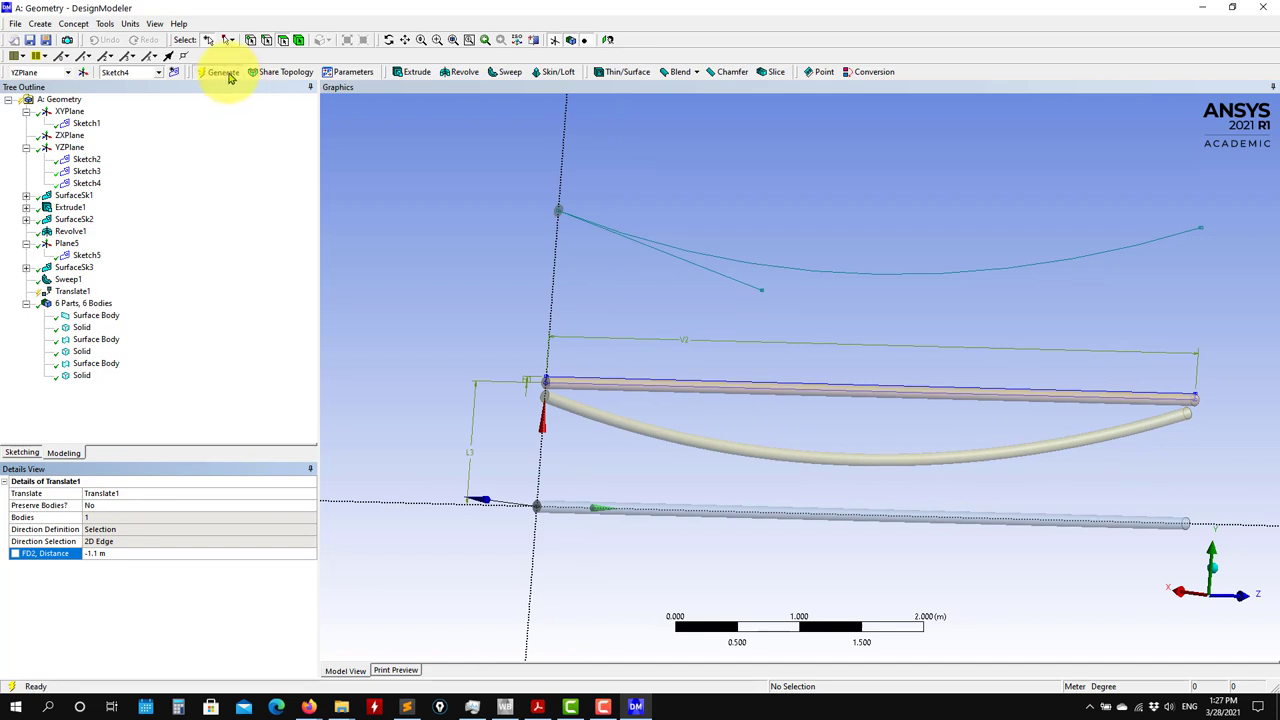
pyautogui.click(225, 74)
pyautogui.moveTo(710, 457)
pyautogui.mouseDown(button='middle')
pyautogui.moveTo(817, 463)
pyautogui.moveTo(669, 471)
pyautogui.mouseUp(button='middle')
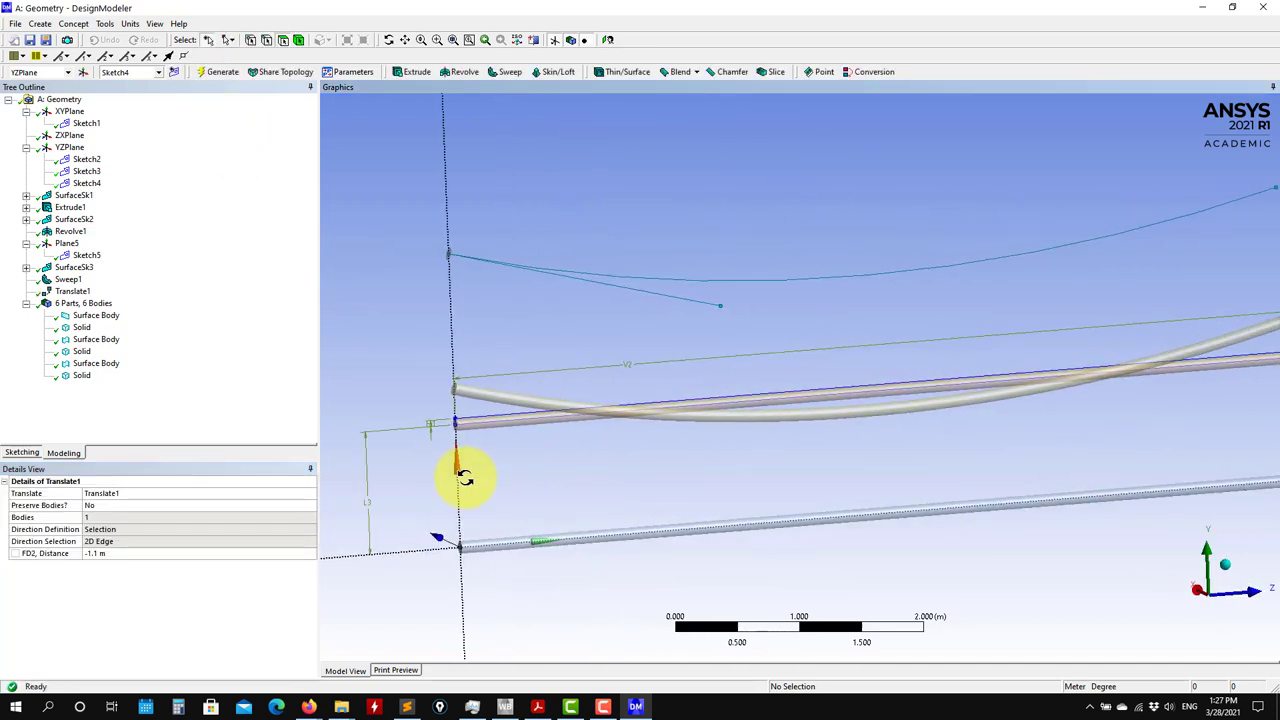
pyautogui.scroll(3, 651, 486)
pyautogui.moveTo(691, 484)
pyautogui.mouseDown(button='middle')
pyautogui.moveTo(823, 481)
pyautogui.moveTo(993, 373)
pyautogui.mouseUp(button='middle')
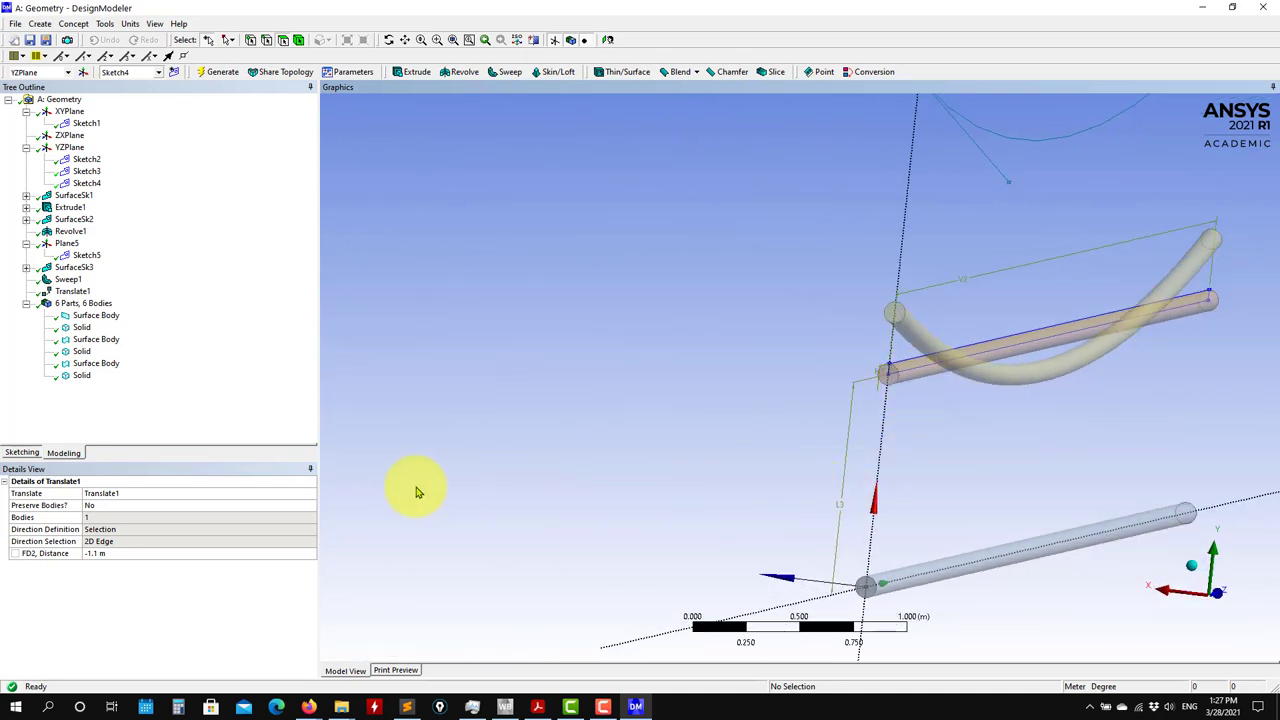
pyautogui.click(72, 23)
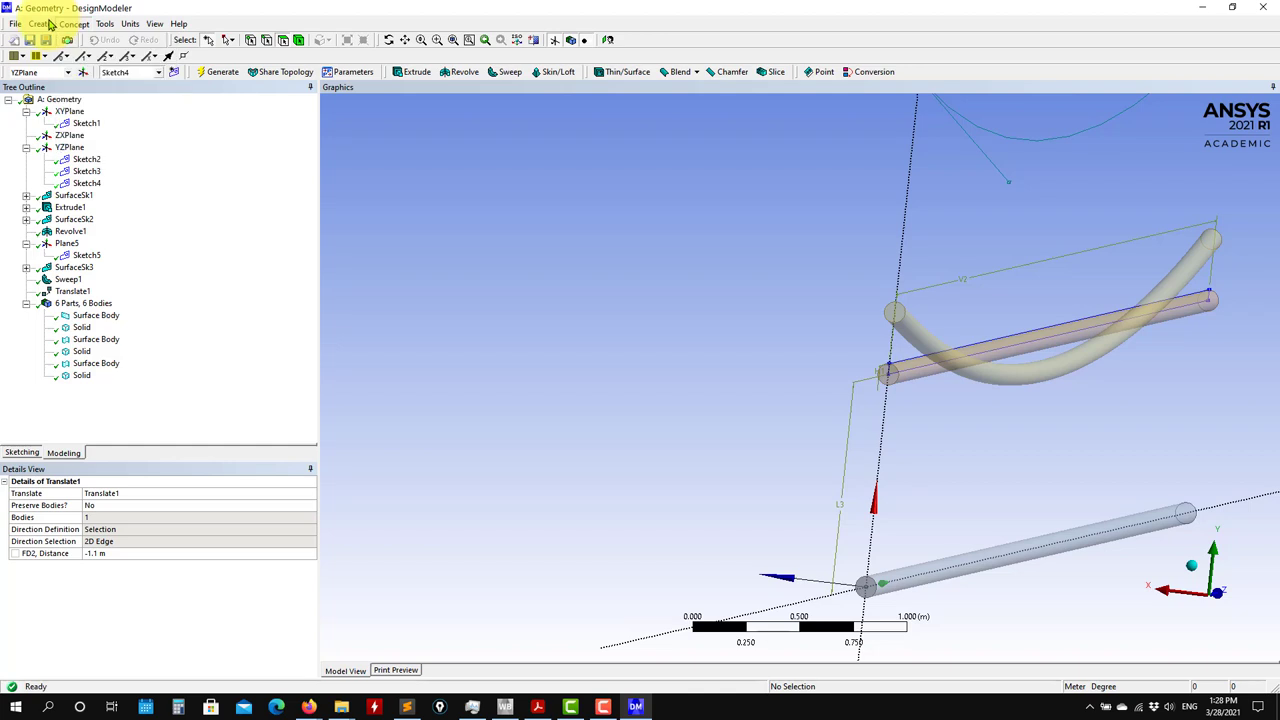
pyautogui.click(50, 24)
pyautogui.moveTo(100, 215)
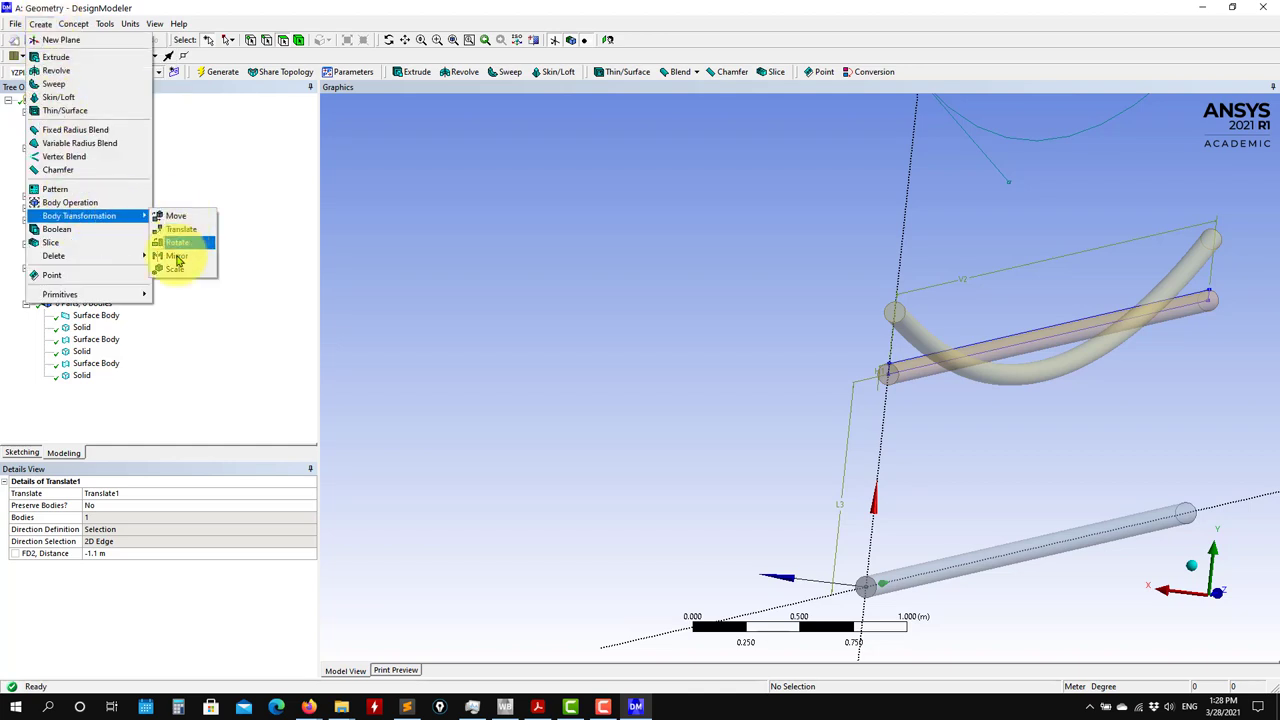
pyautogui.press('Escape')
pyautogui.press('Escape')
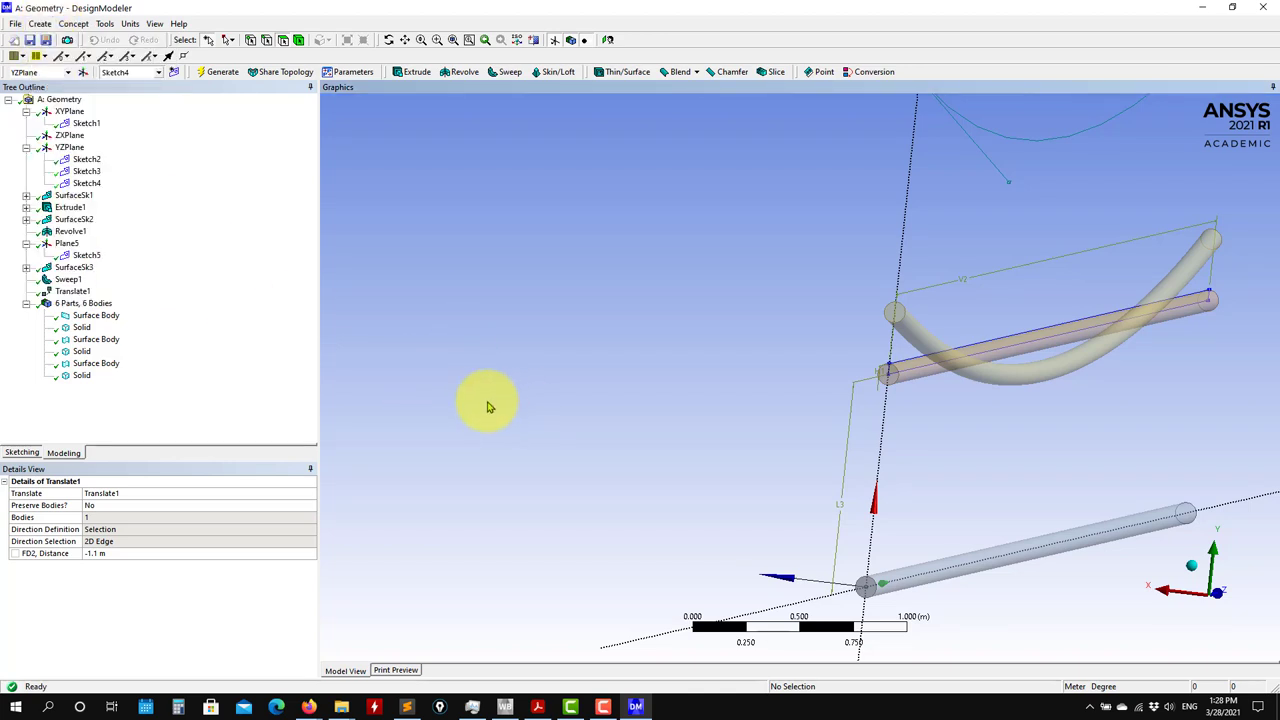
# Step: Unite the curved pipe and the revolved straight pipe with a Boolean operation, generate it and select the resulting solid to check it
pyautogui.moveTo(956, 441); pyautogui.dragTo(800, 425, button='middle')
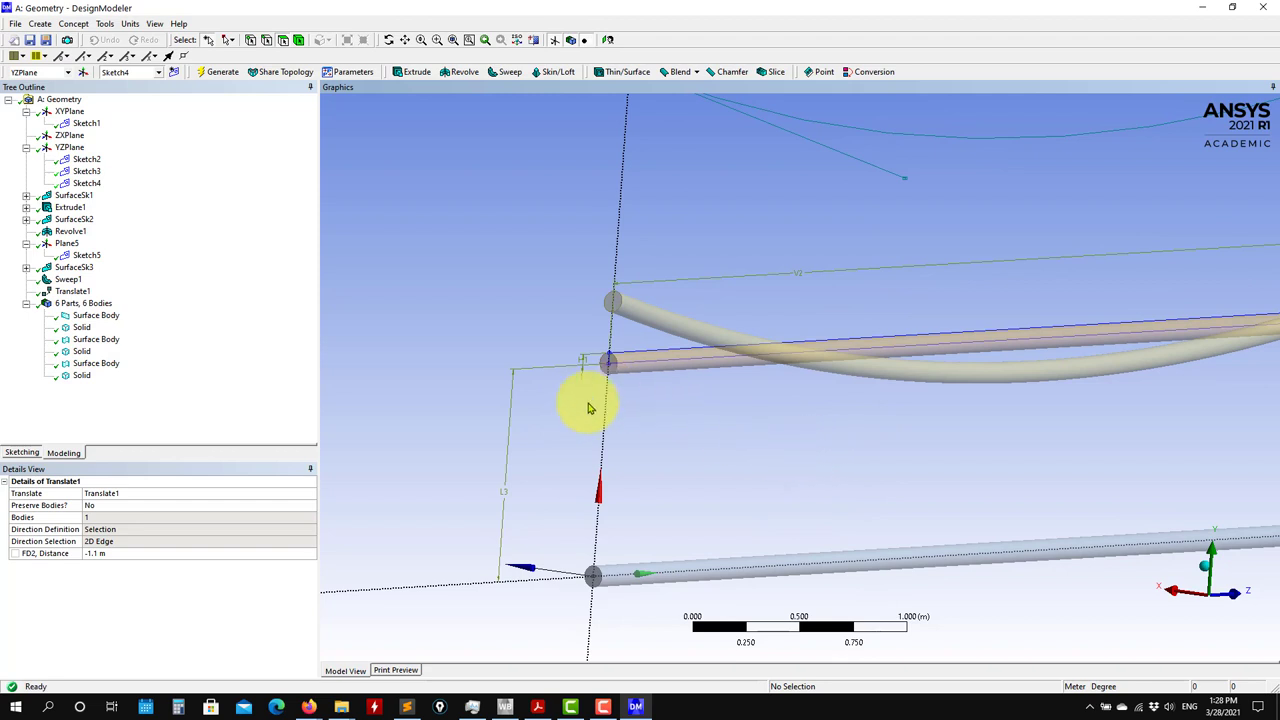
pyautogui.click(74, 24)
pyautogui.moveTo(40, 24)
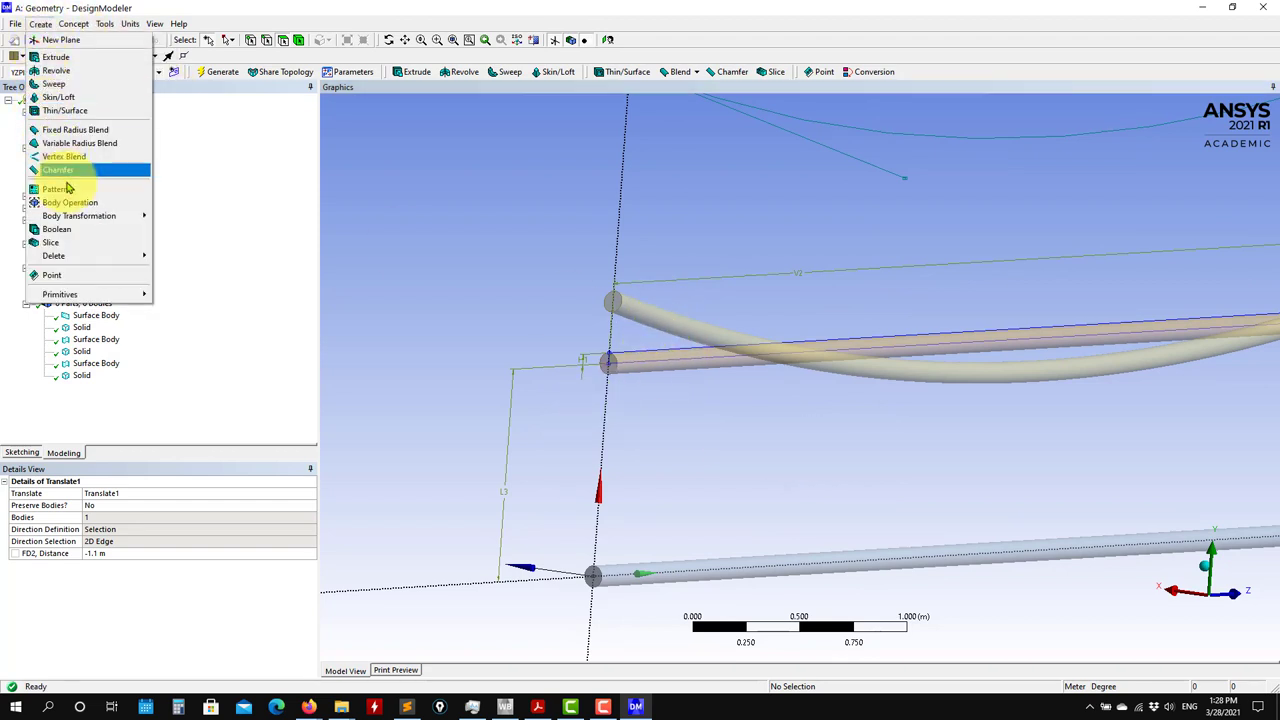
pyautogui.click(77, 231)
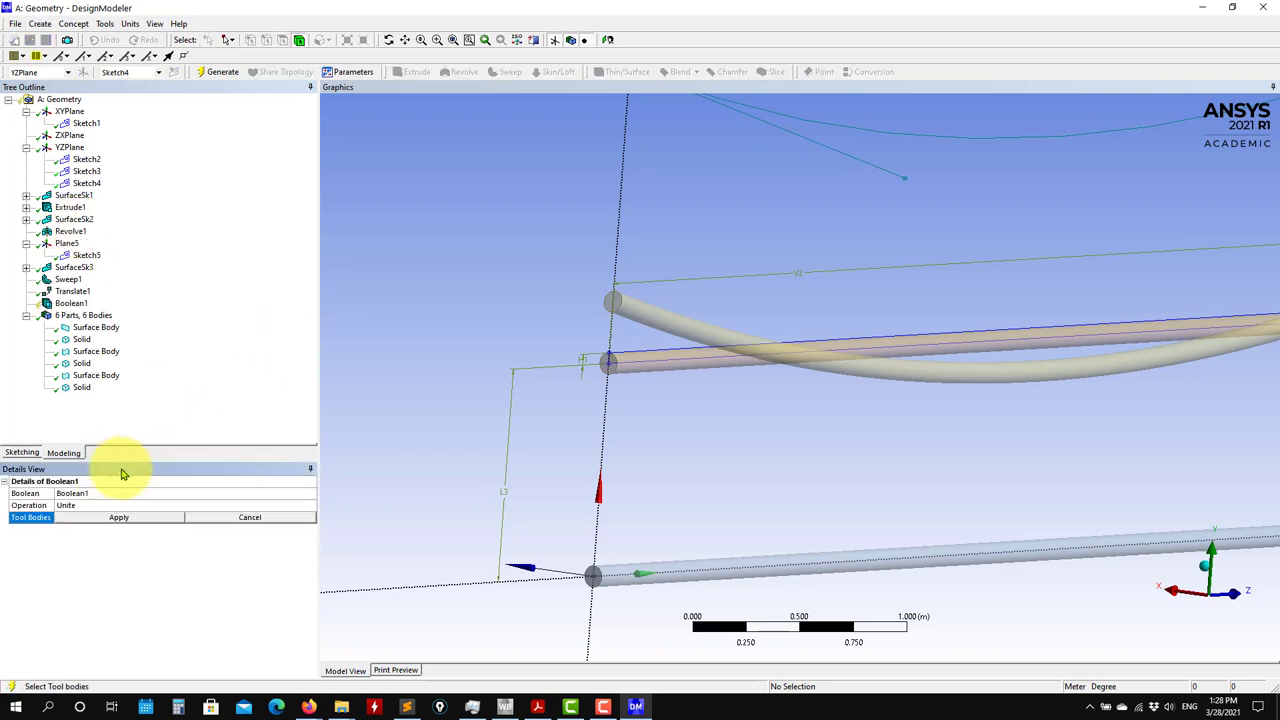
pyautogui.click(670, 325)
pyautogui.keyDown('ctrl'); pyautogui.click(640, 362); pyautogui.keyUp('ctrl')
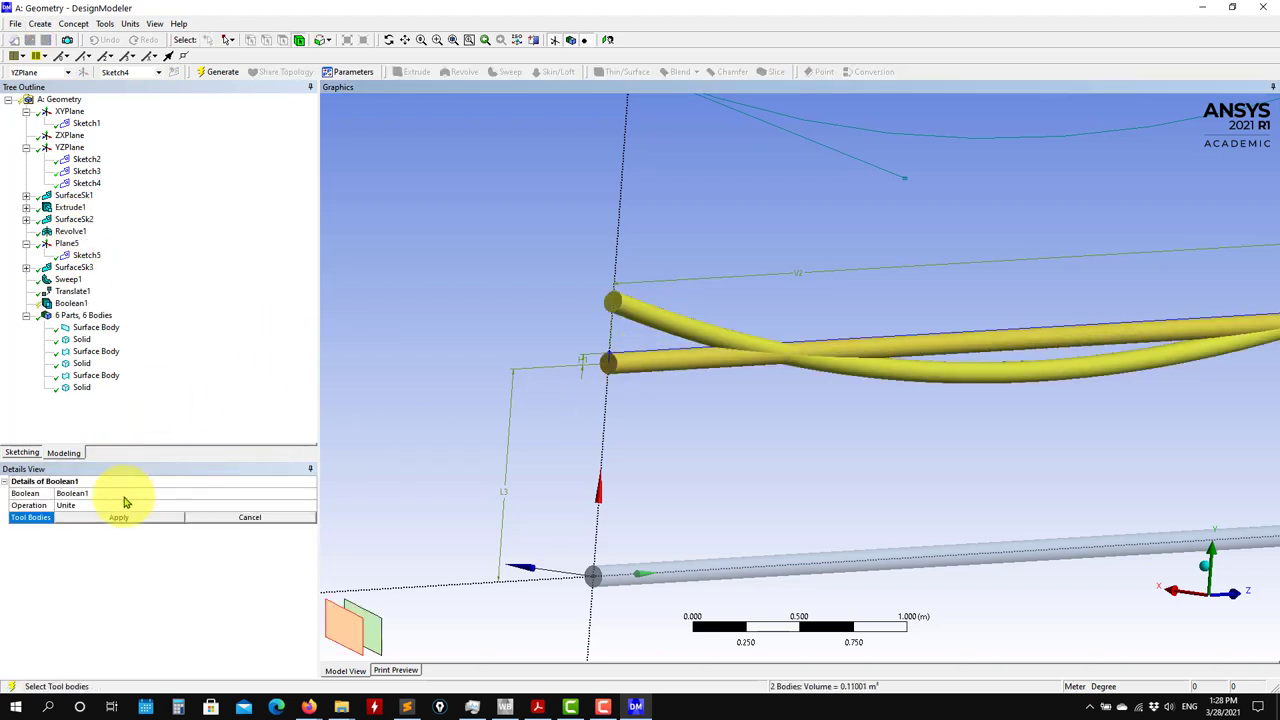
pyautogui.click(117, 519)
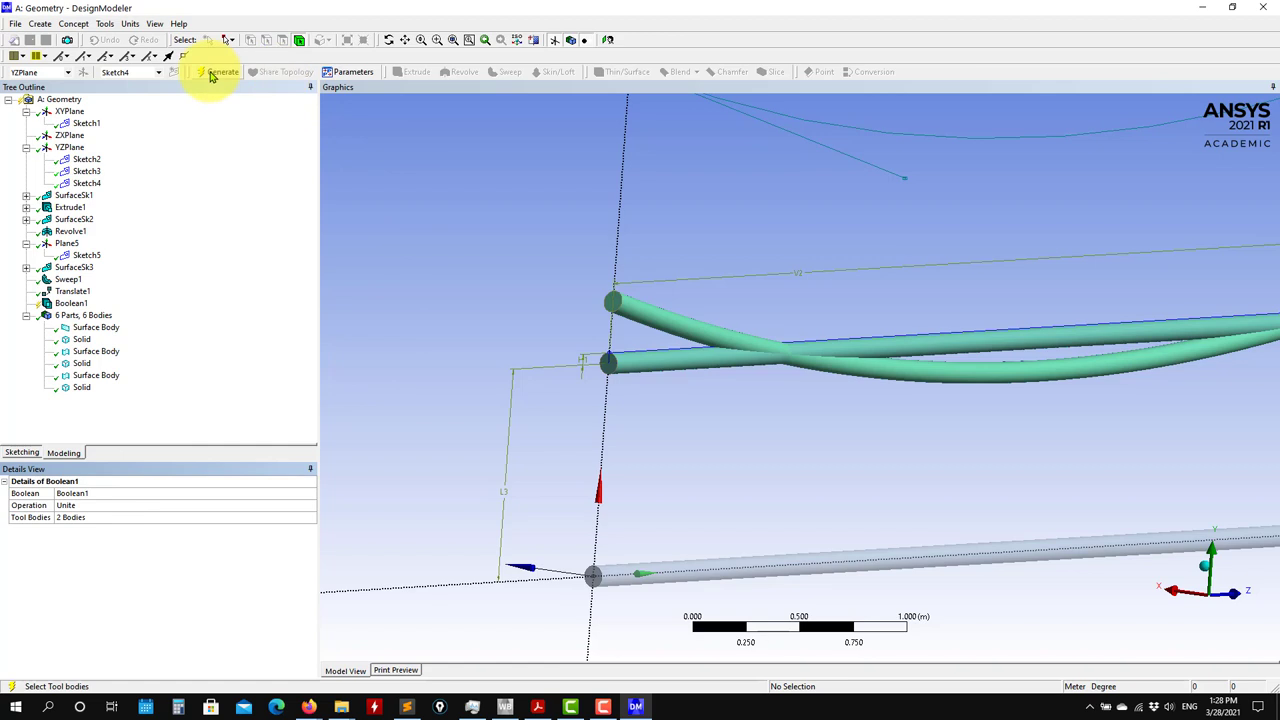
pyautogui.click(214, 71)
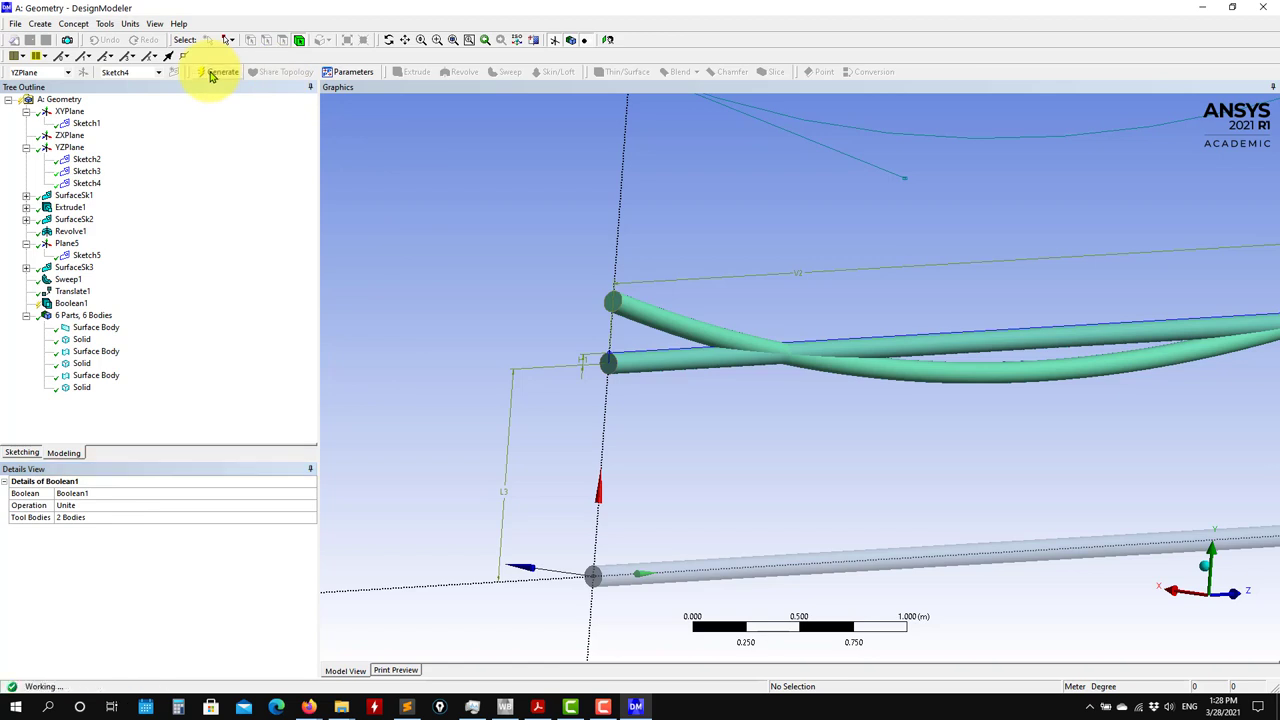
pyautogui.click(103, 379)
pyautogui.click(81, 364)
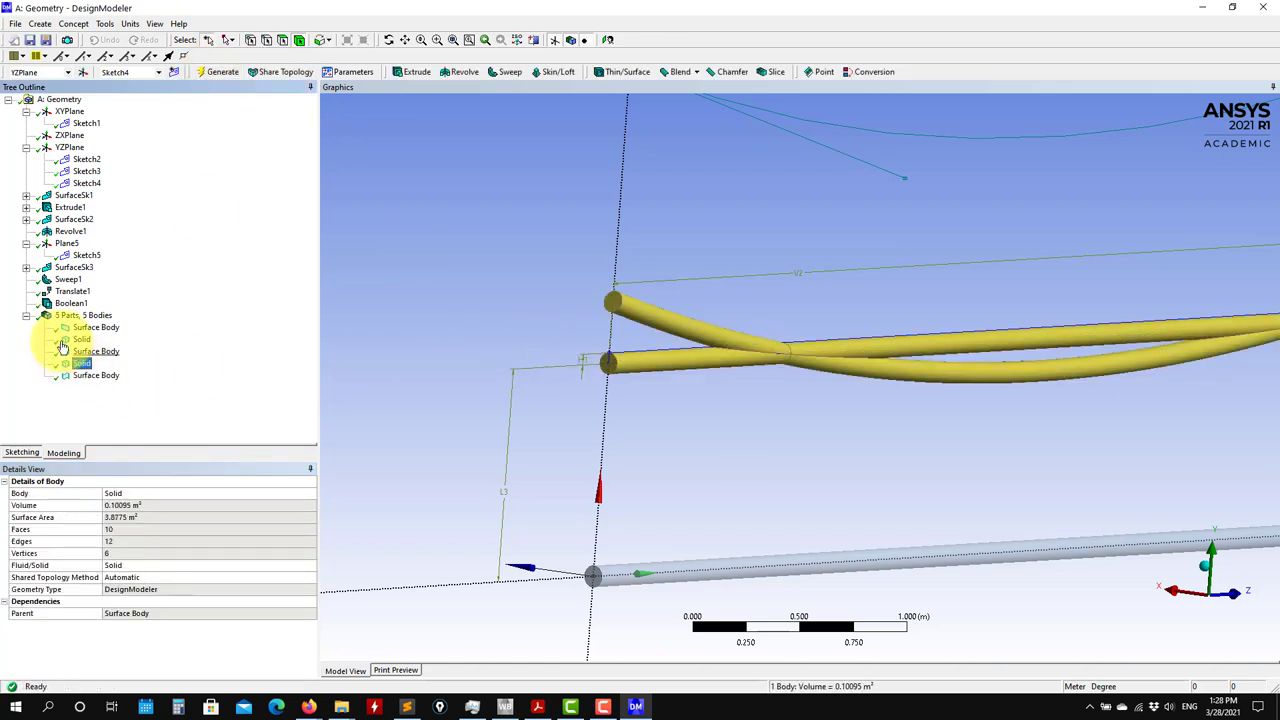
# Step: Change the Boolean operation to Subtract with the revolved straight pipe as target and the curved pipe as tool, and generate
pyautogui.click(72, 303)
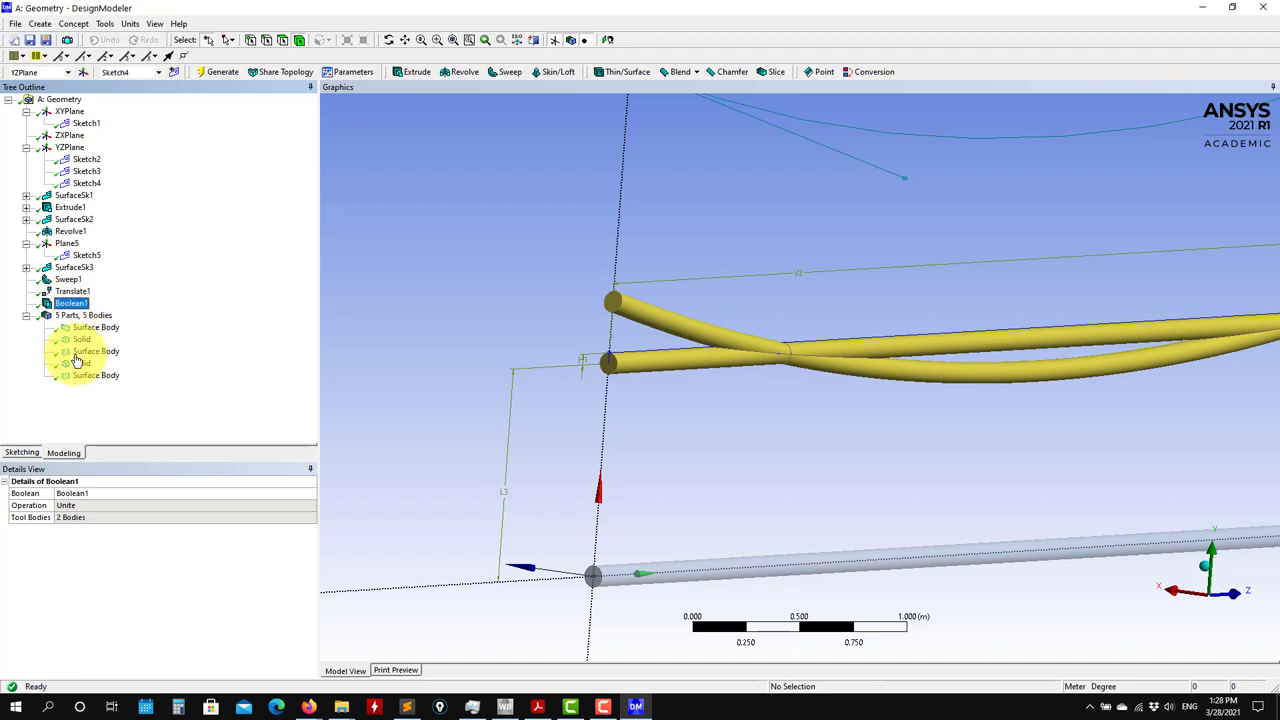
pyautogui.rightClick(86, 306)
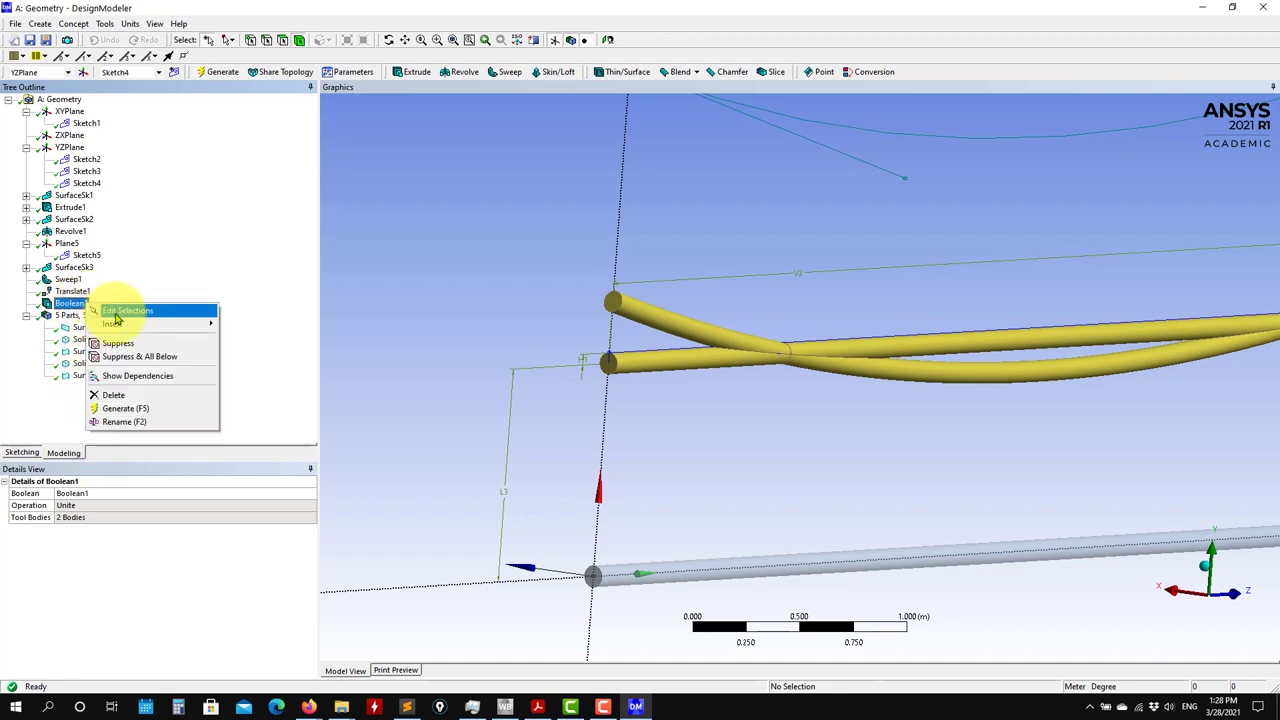
pyautogui.click(117, 312)
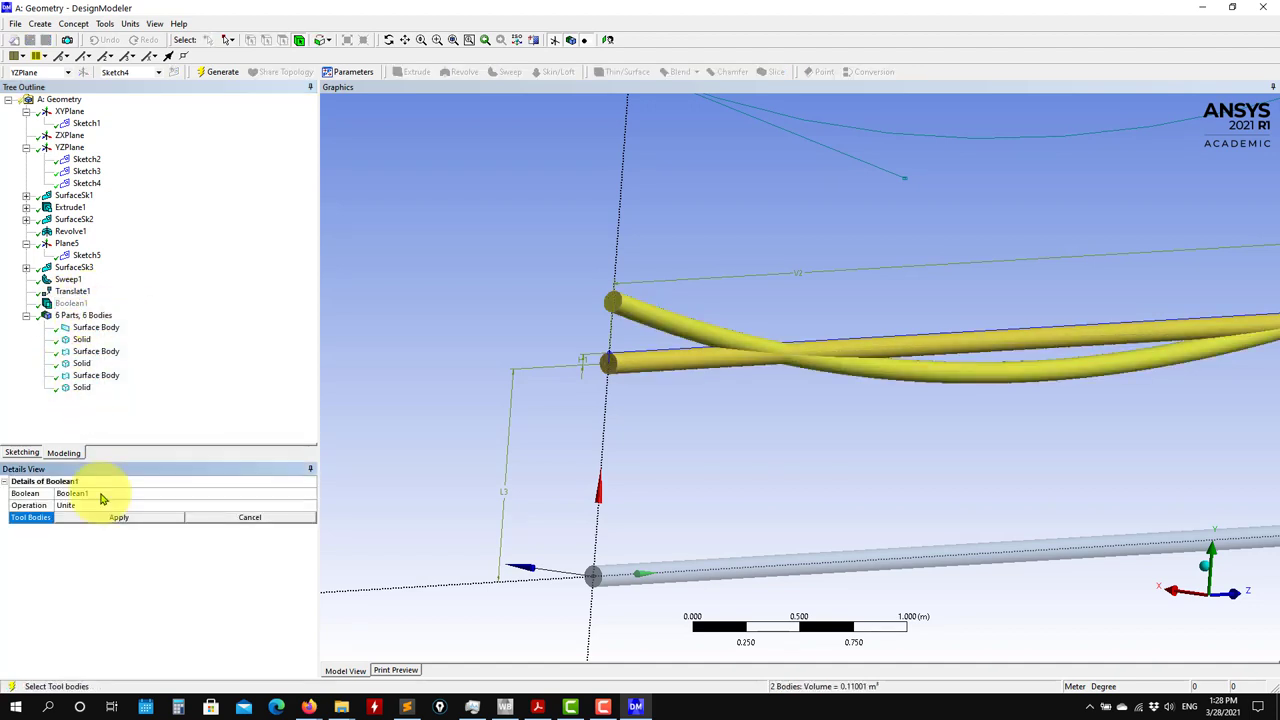
pyautogui.click(311, 510)
pyautogui.click(137, 529)
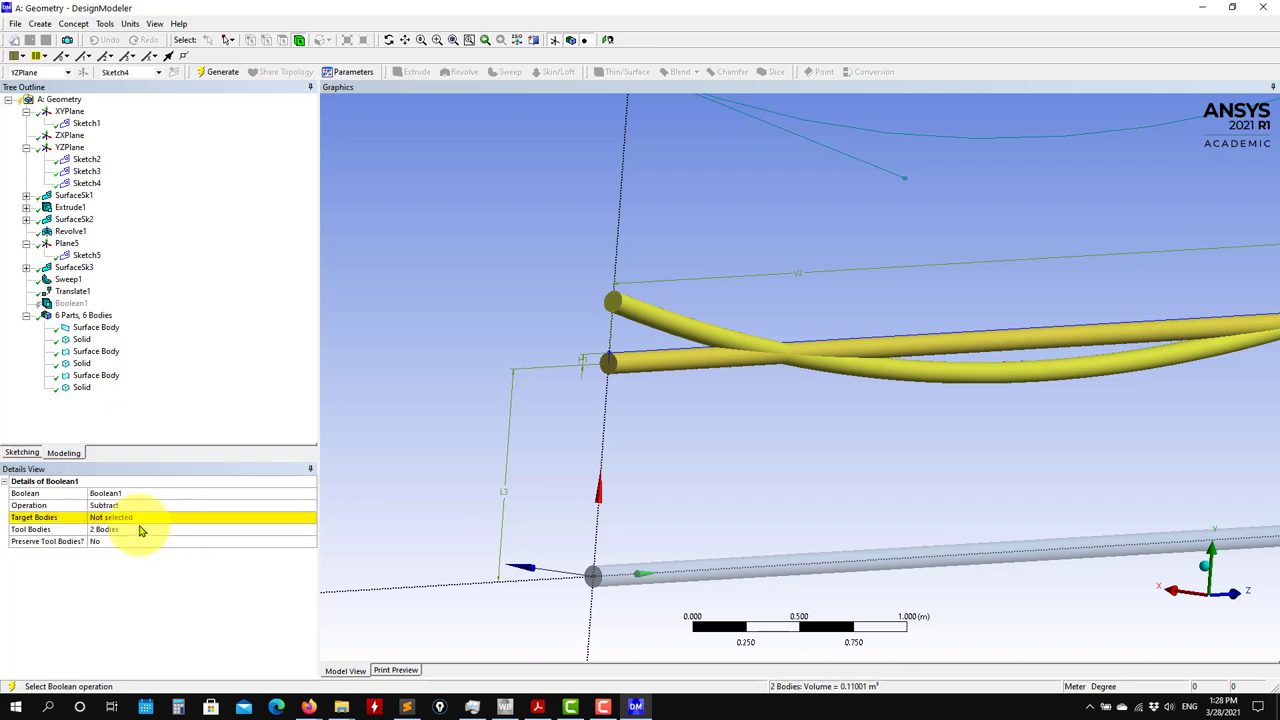
pyautogui.click(125, 518)
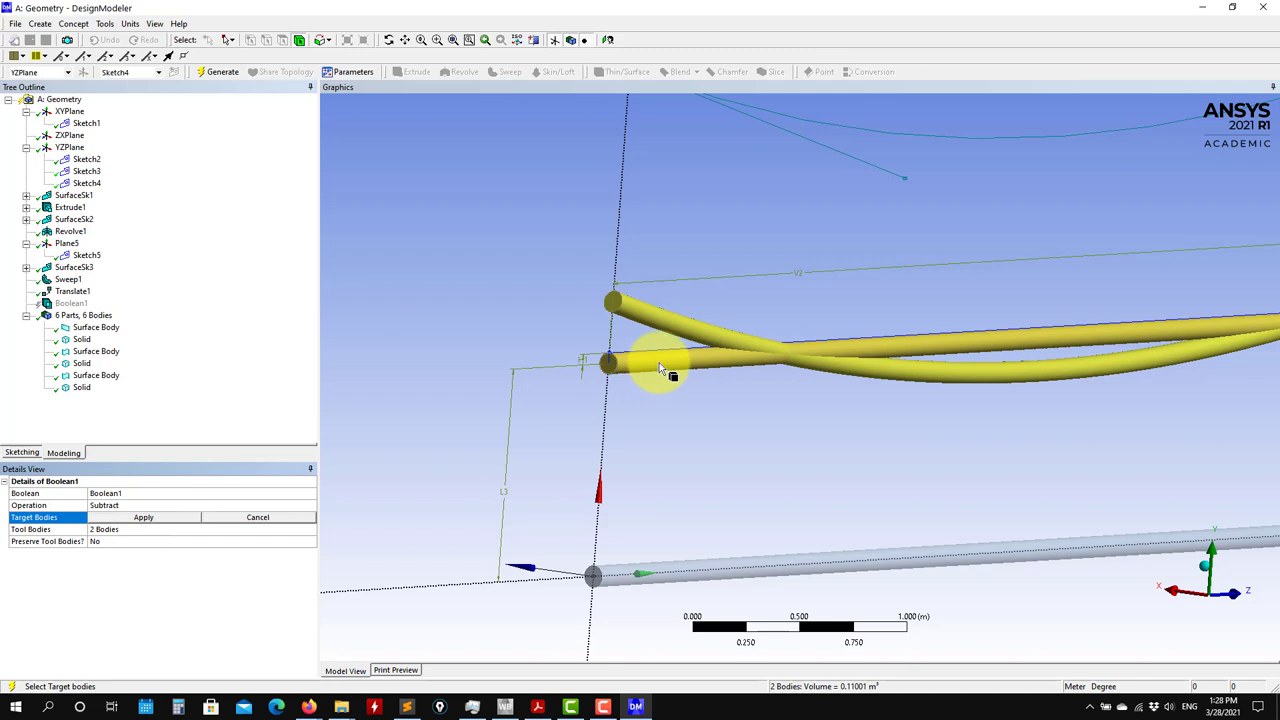
pyautogui.click(657, 364)
pyautogui.click(141, 518)
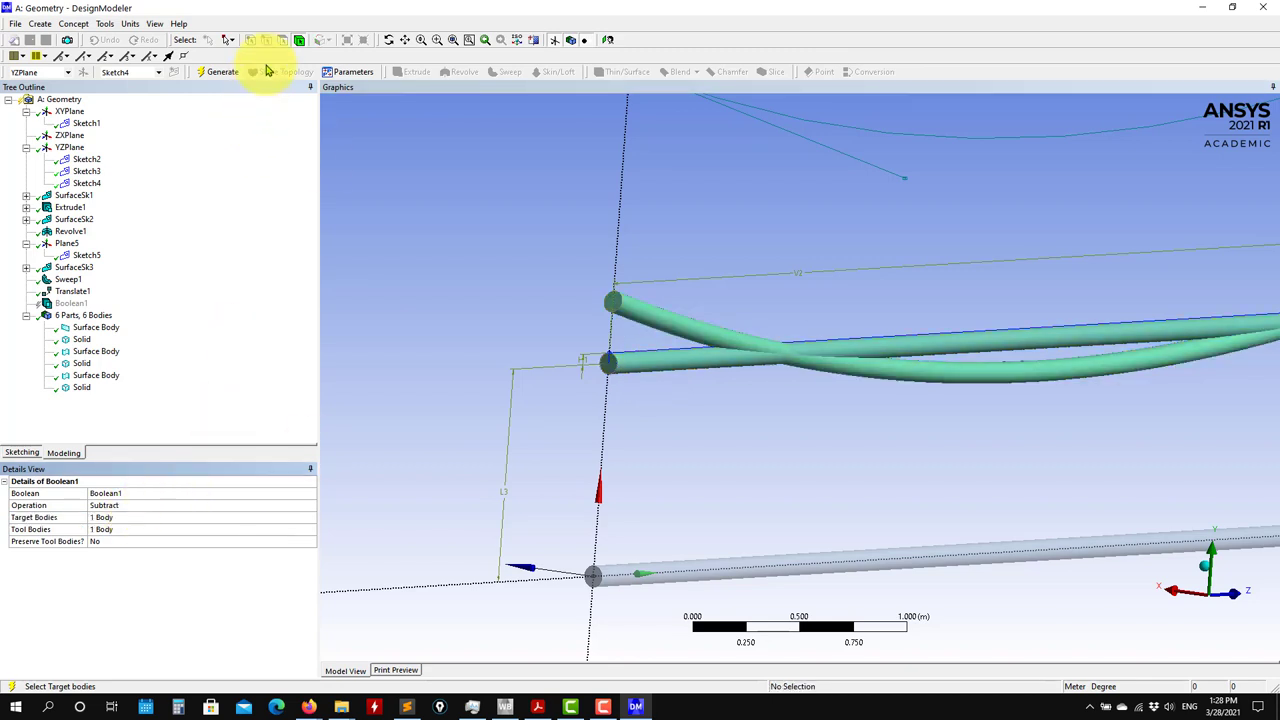
pyautogui.click(225, 72)
pyautogui.moveTo(809, 471); pyautogui.dragTo(594, 452, button='middle')
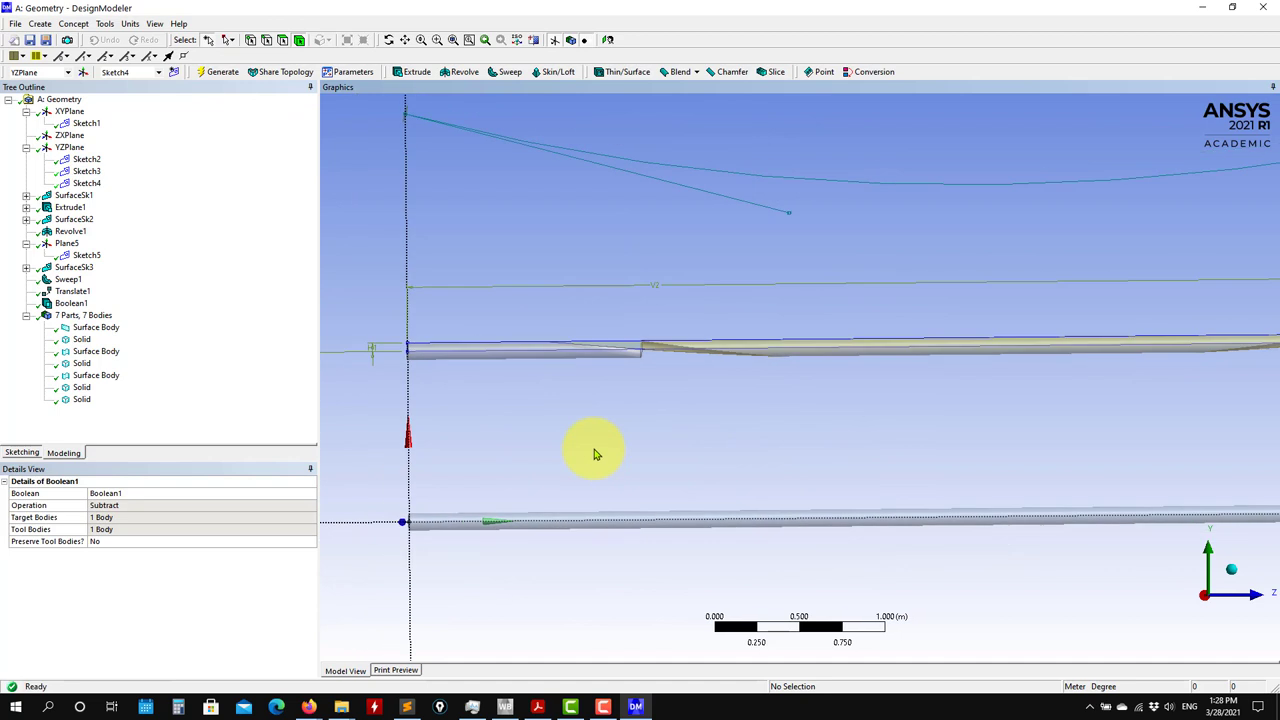
# Step: Reopen the Boolean feature's selections and set its operation to Intersect
pyautogui.rightClick(74, 305)
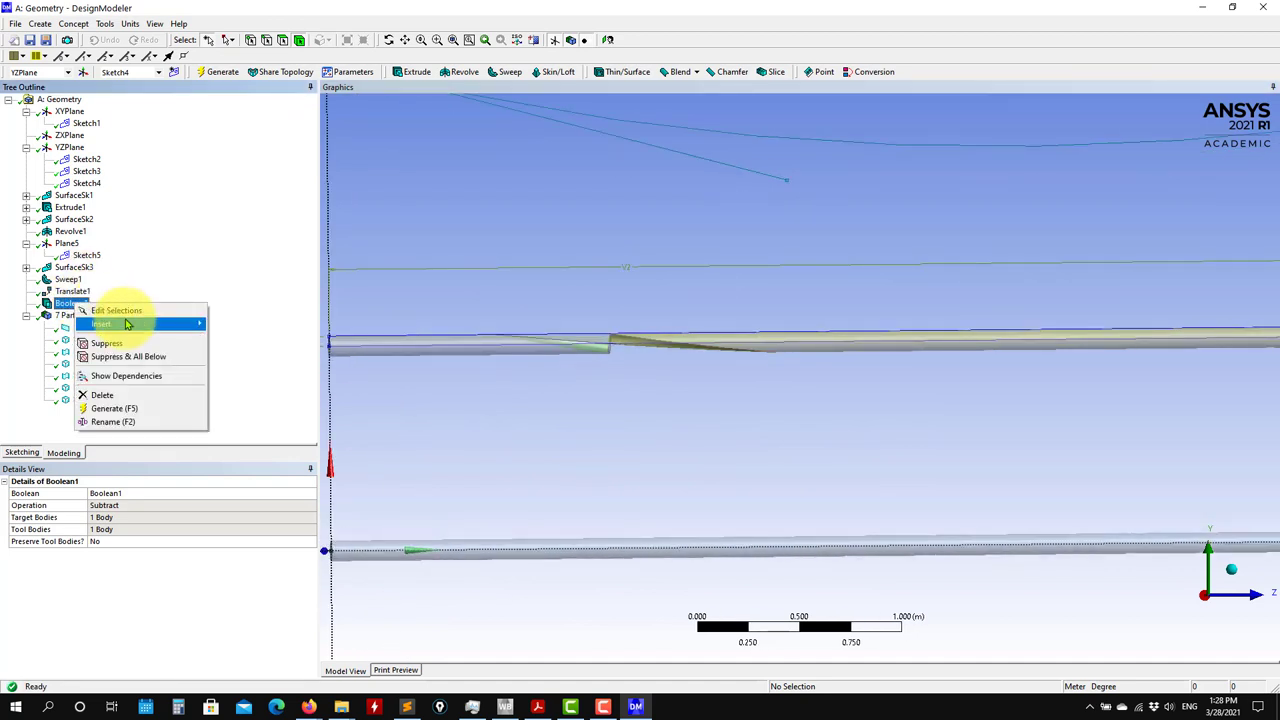
pyautogui.click(120, 310)
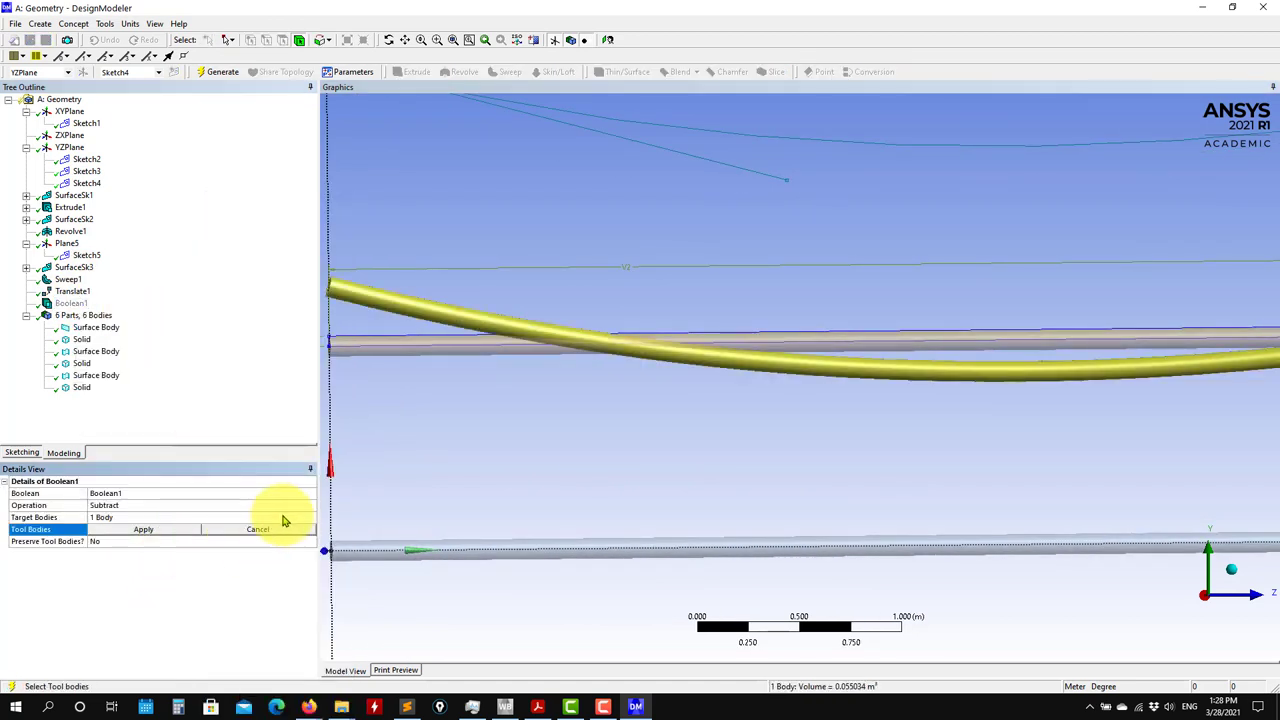
pyautogui.click(307, 506)
pyautogui.click(313, 510)
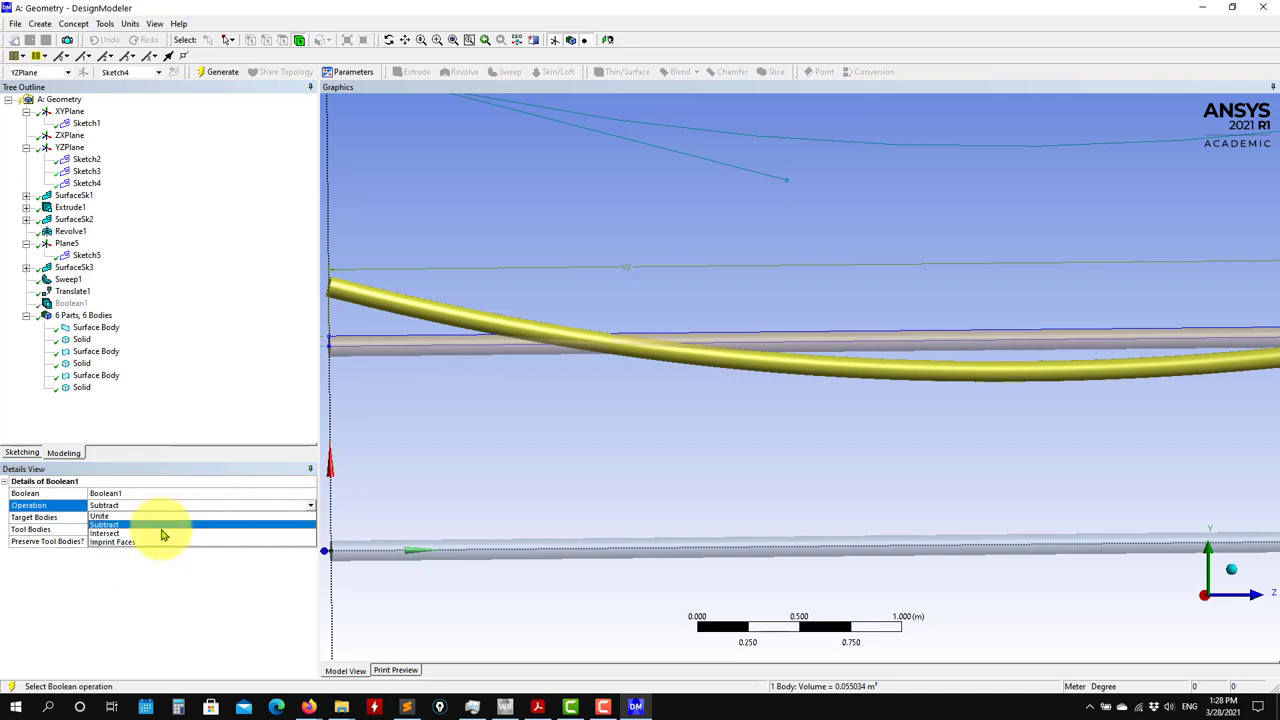
pyautogui.click(150, 541)
# Step: Use both the curved pipe and the revolved straight pipe as tool bodies of the intersection, generate it and inspect the result
pyautogui.click(133, 520)
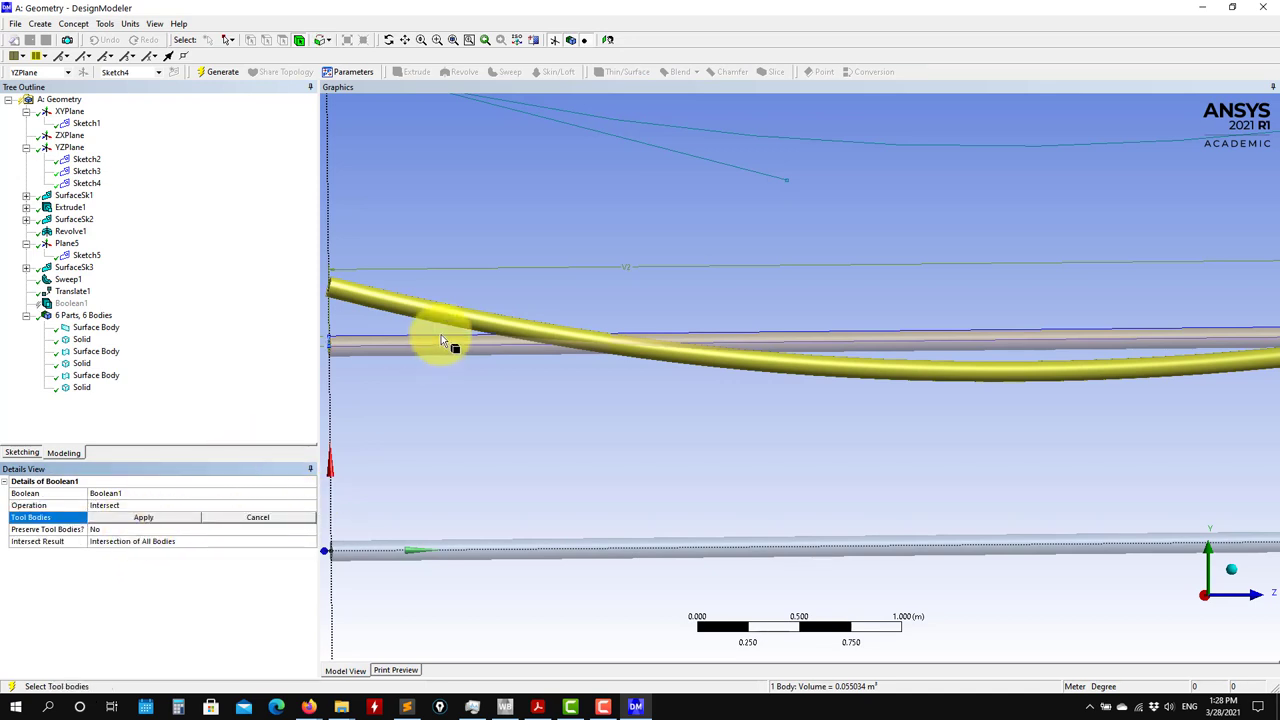
pyautogui.click(143, 517)
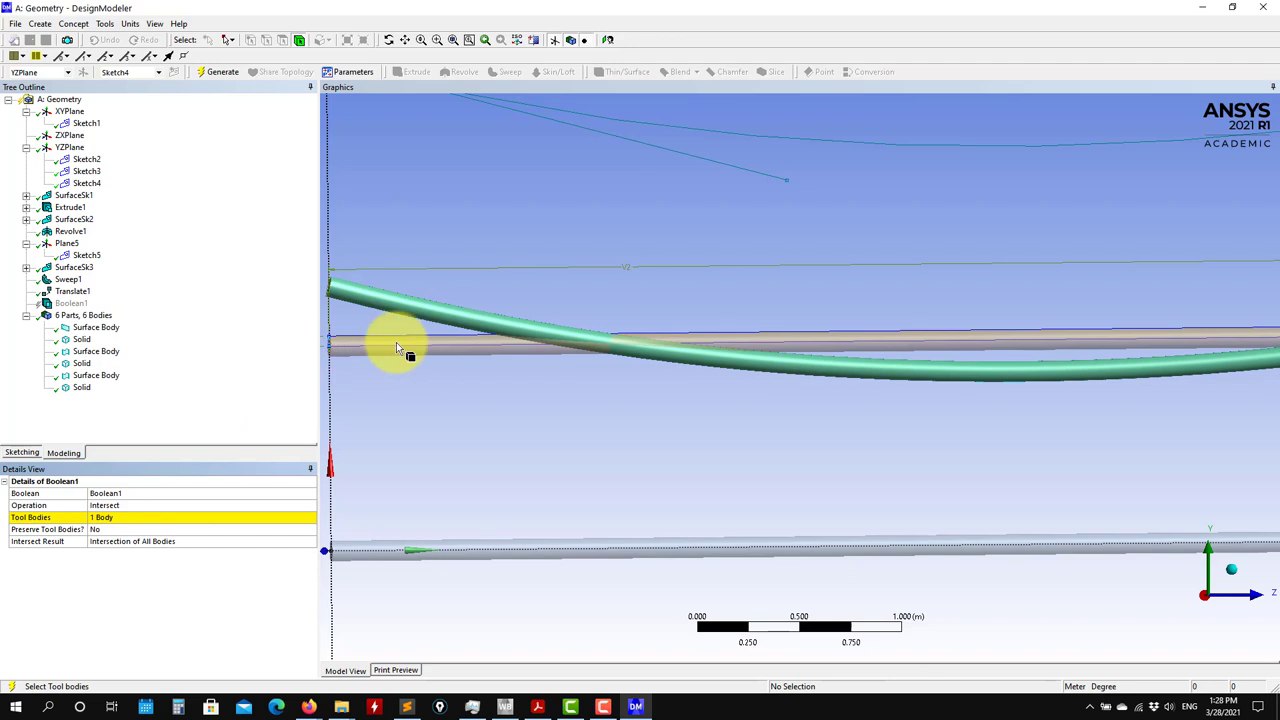
pyautogui.click(400, 355)
pyautogui.click(155, 517)
pyautogui.click(145, 517)
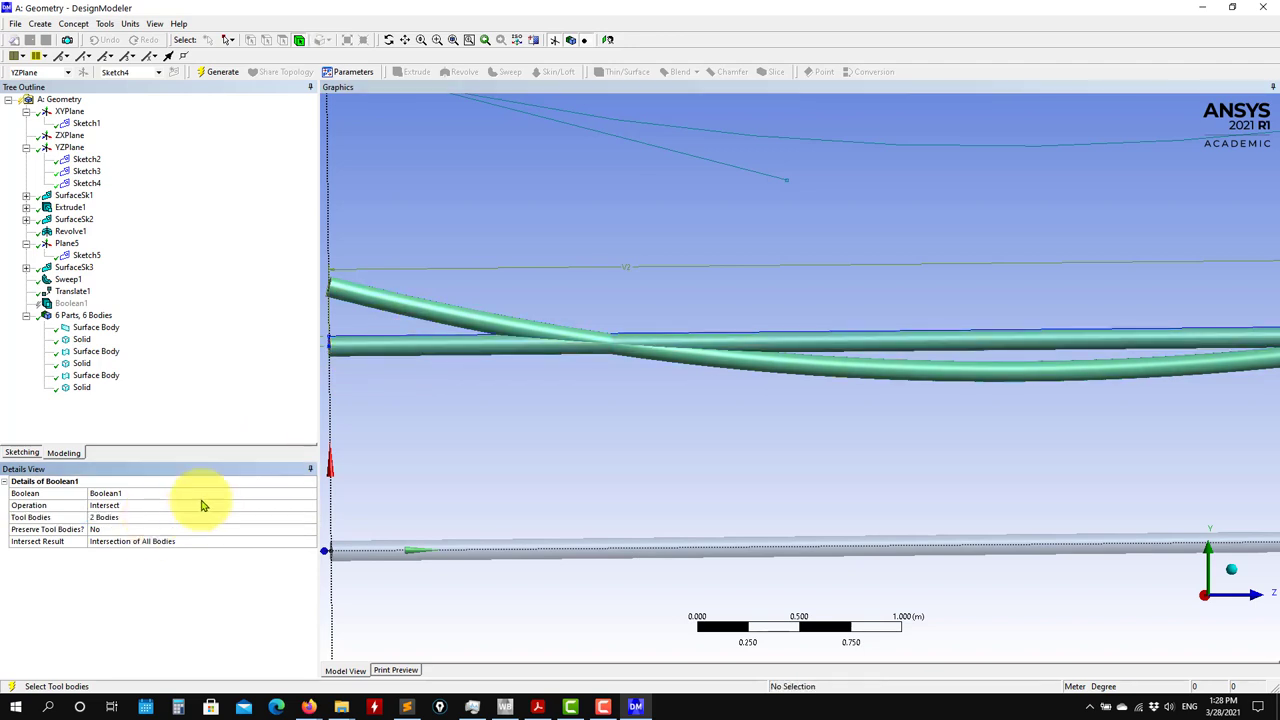
pyautogui.click(214, 72)
pyautogui.moveTo(571, 423); pyautogui.dragTo(458, 405, button='middle')
# Step: Suppress the Boolean feature so the curved and revolved pipes are restored as separate bodies
pyautogui.click(76, 304)
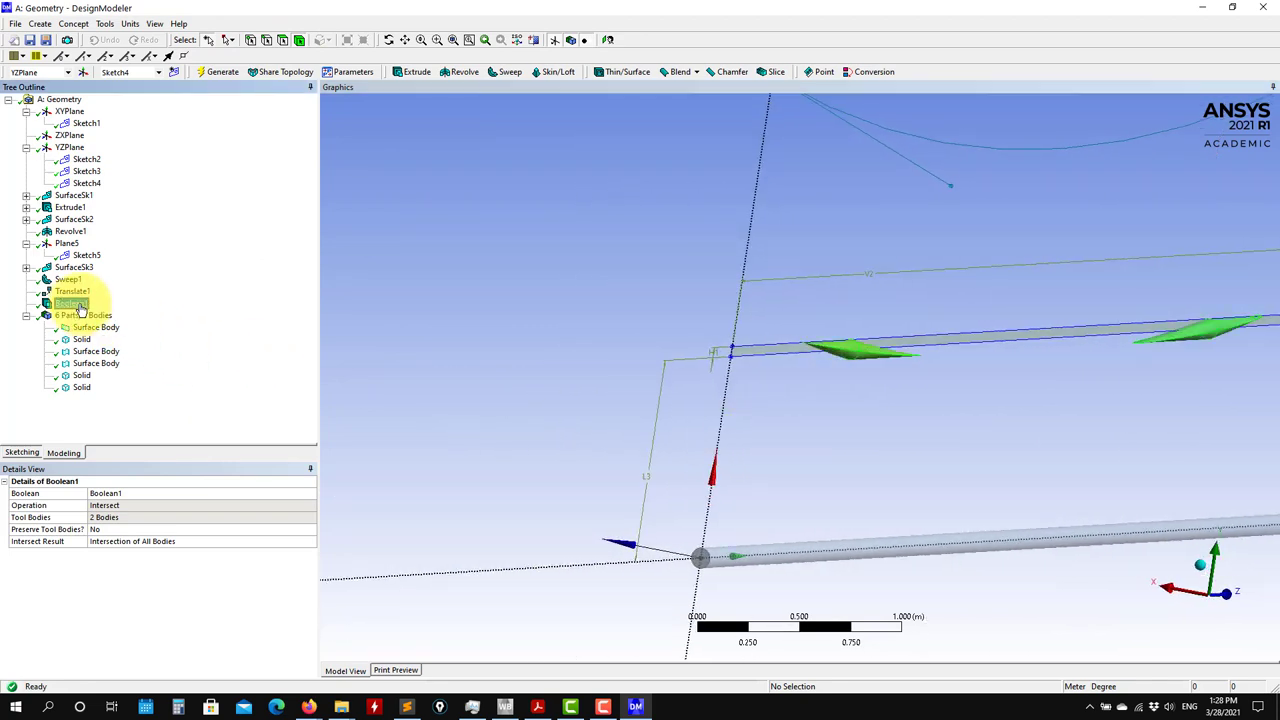
pyautogui.rightClick(80, 310)
pyautogui.click(14, 410)
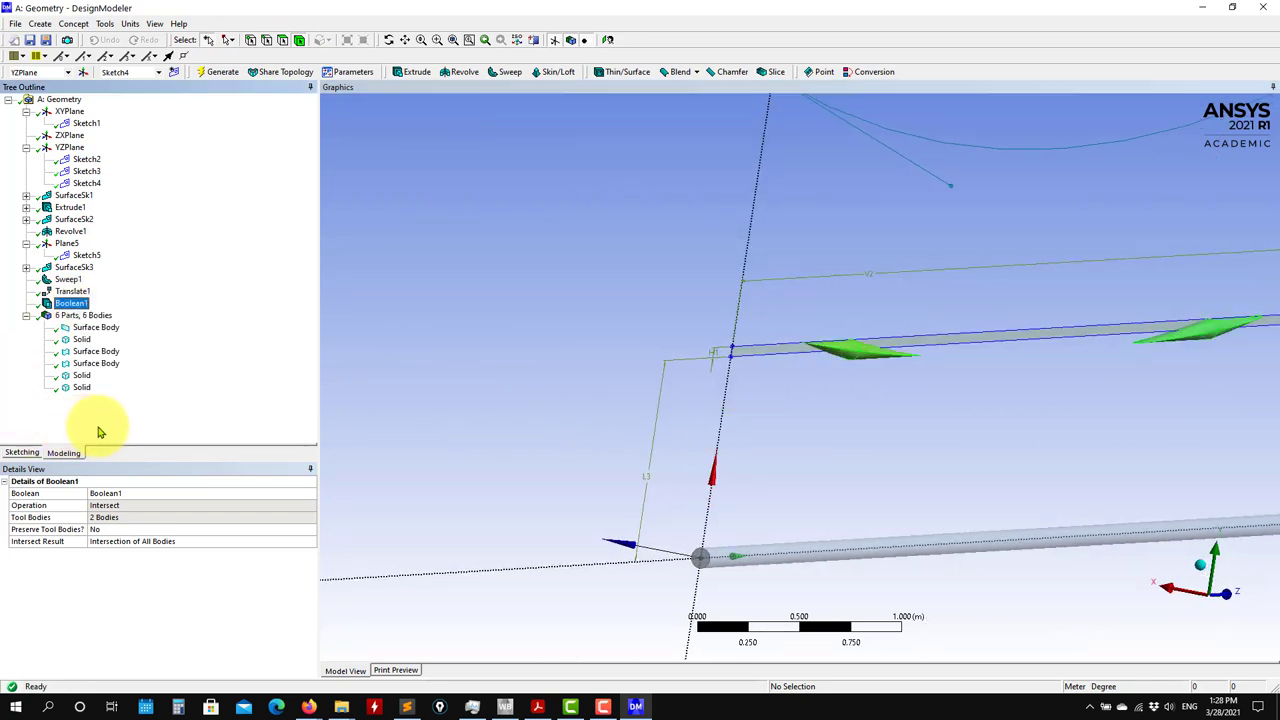
pyautogui.rightClick(78, 304)
pyautogui.click(112, 341)
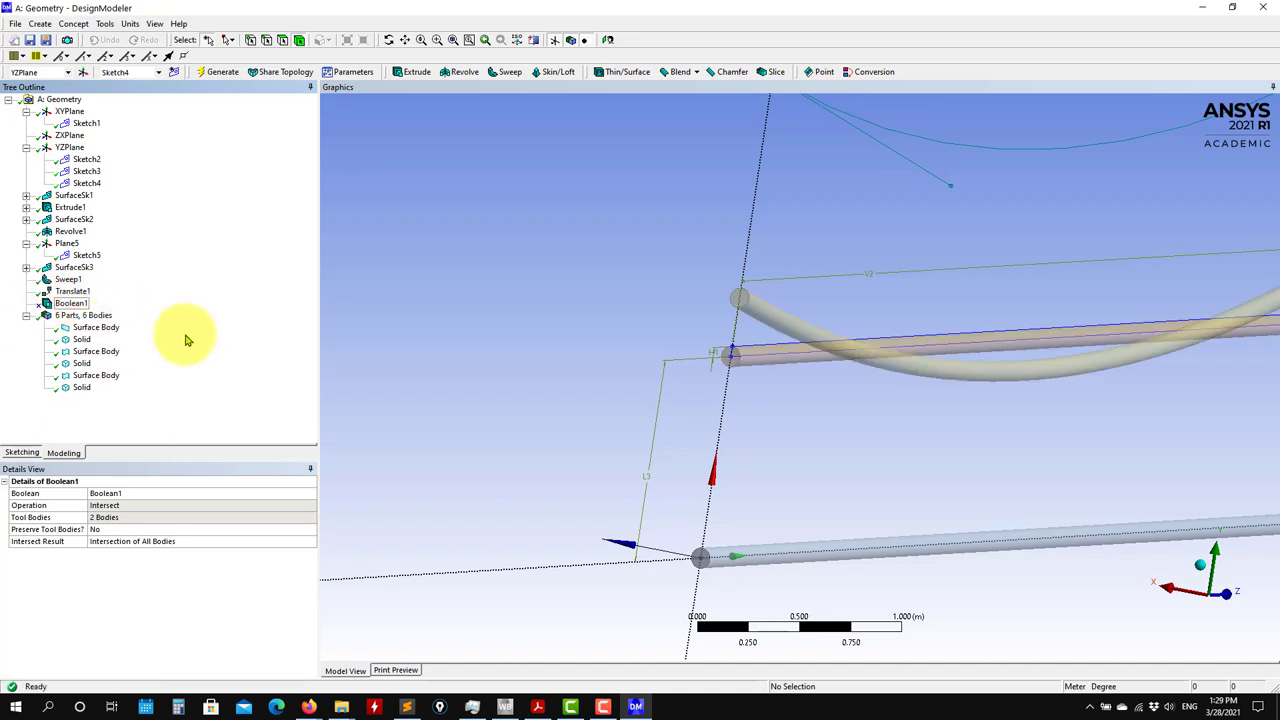
# Step: Suppress the Translate feature so the curved pipe returns to its original position
pyautogui.click(63, 290)
pyautogui.rightClick(66, 291)
pyautogui.click(128, 340)
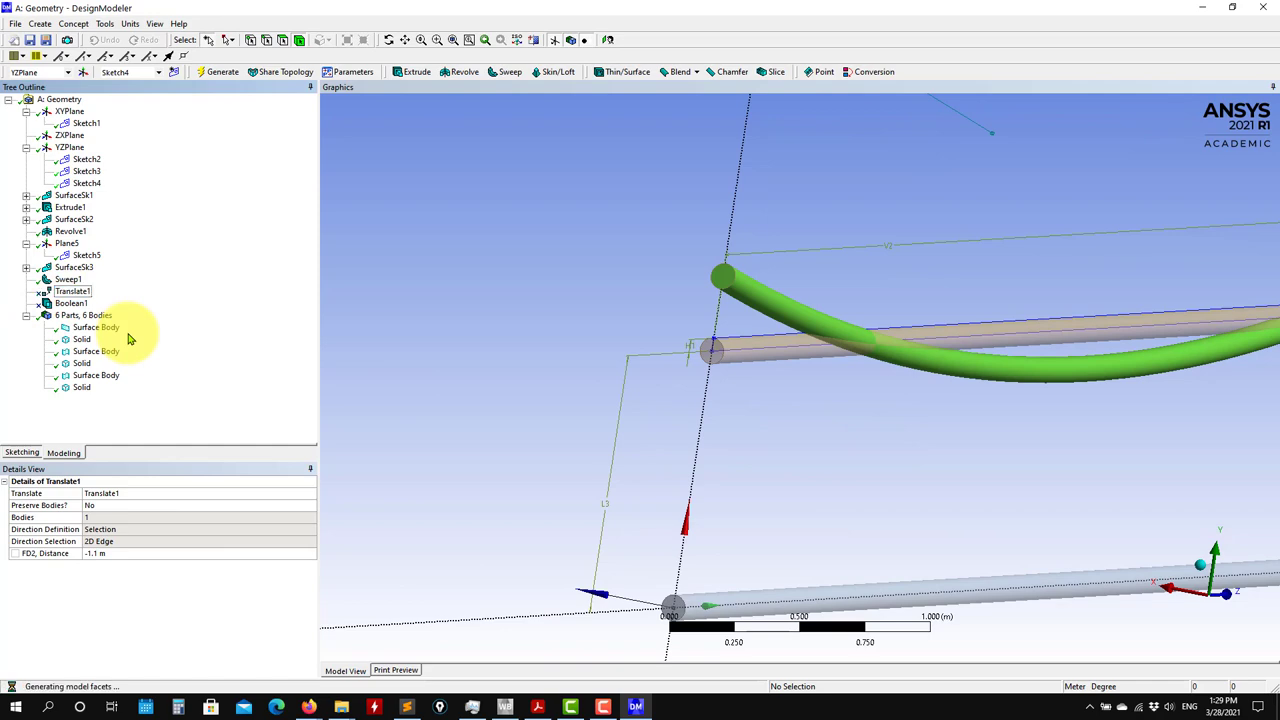
pyautogui.scroll(-5, 771, 348)
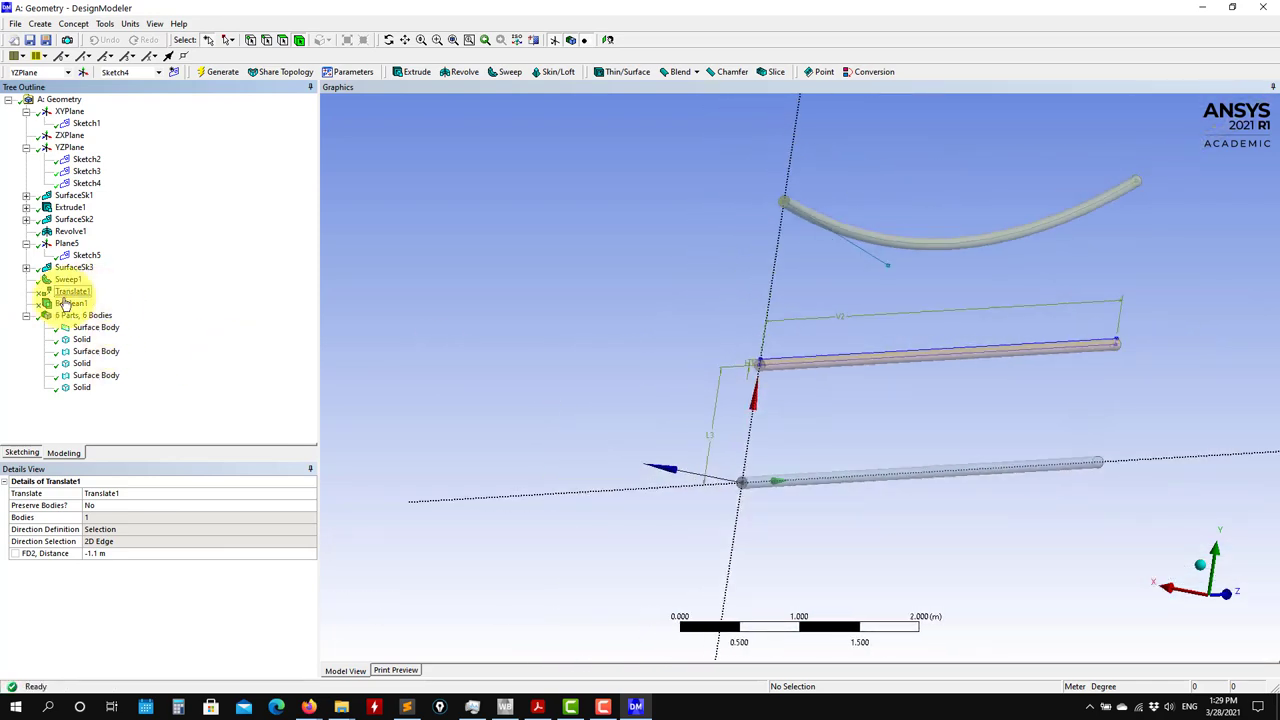
# Step: Suppress all surface bodies and the revolved and swept solids, leaving only the extruded pipe solid active
pyautogui.moveTo(757, 391); pyautogui.dragTo(662, 392, button='middle')
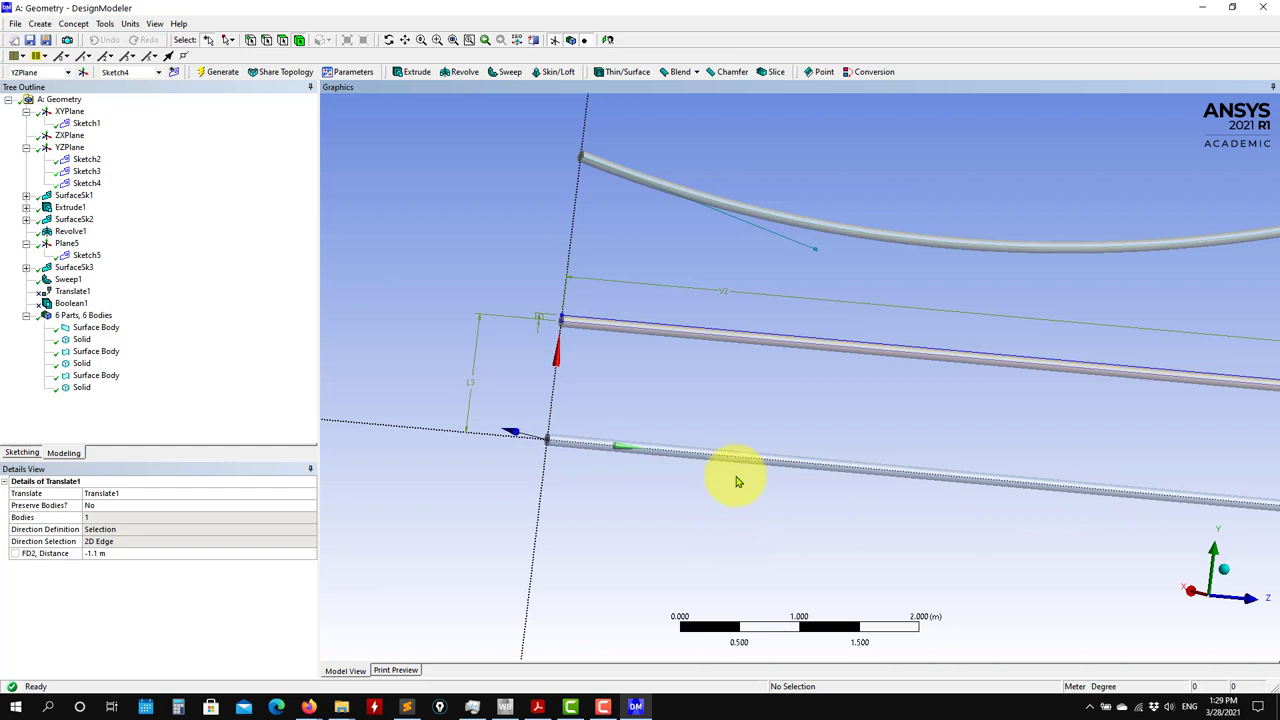
pyautogui.moveTo(748, 457); pyautogui.dragTo(586, 451, button='middle')
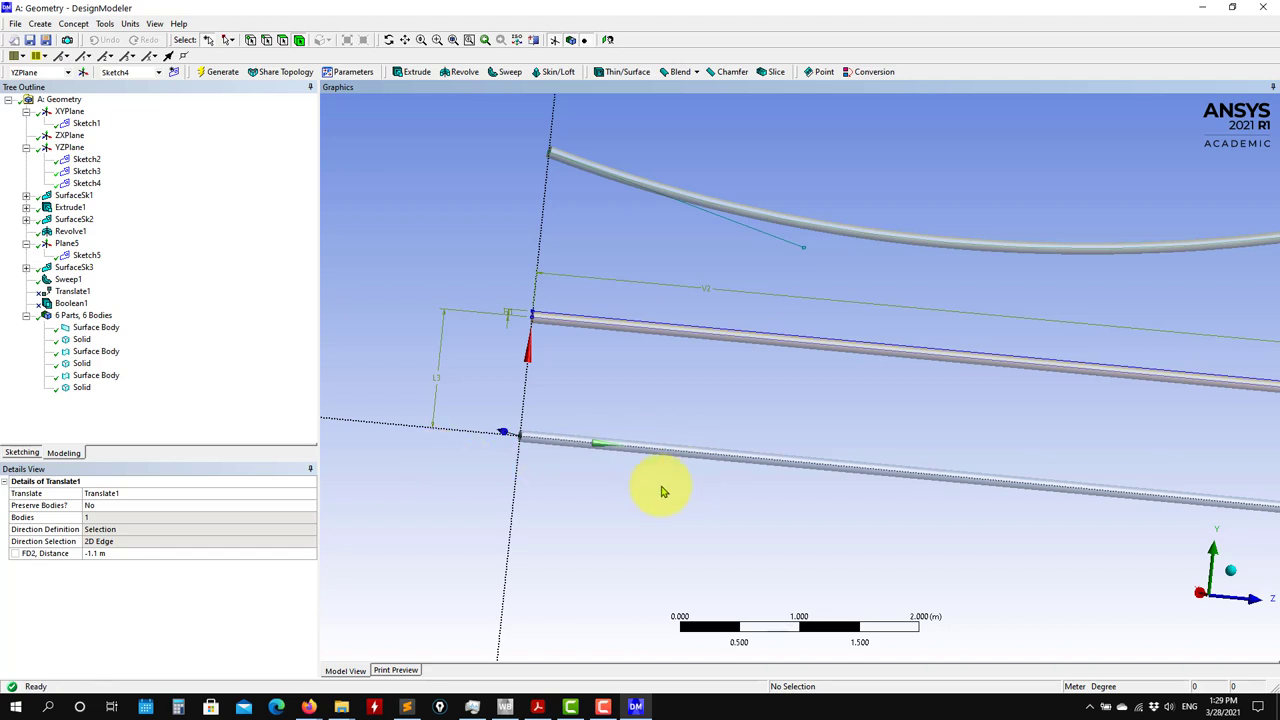
pyautogui.click(92, 329)
pyautogui.click(82, 340)
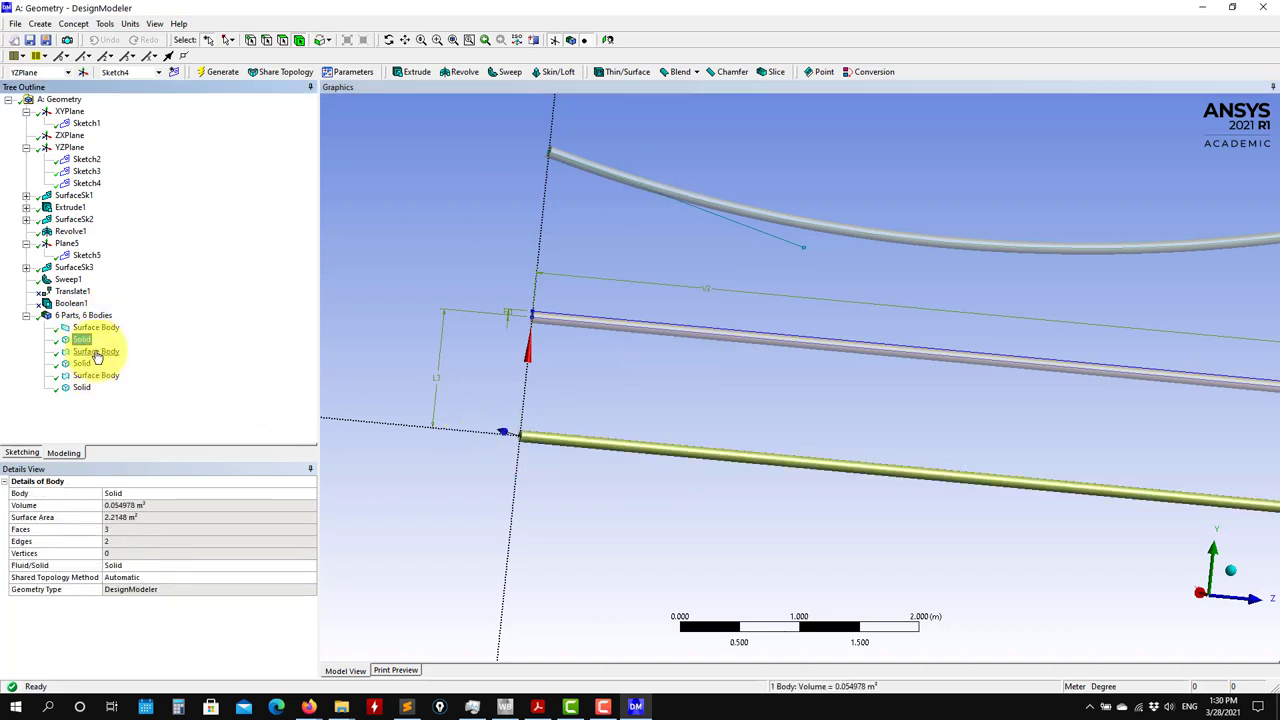
pyautogui.click(96, 352)
pyautogui.keyDown('ctrl'); pyautogui.click(90, 375); pyautogui.keyUp('ctrl')
pyautogui.rightClick(80, 390)
pyautogui.click(136, 426)
pyautogui.click(137, 430)
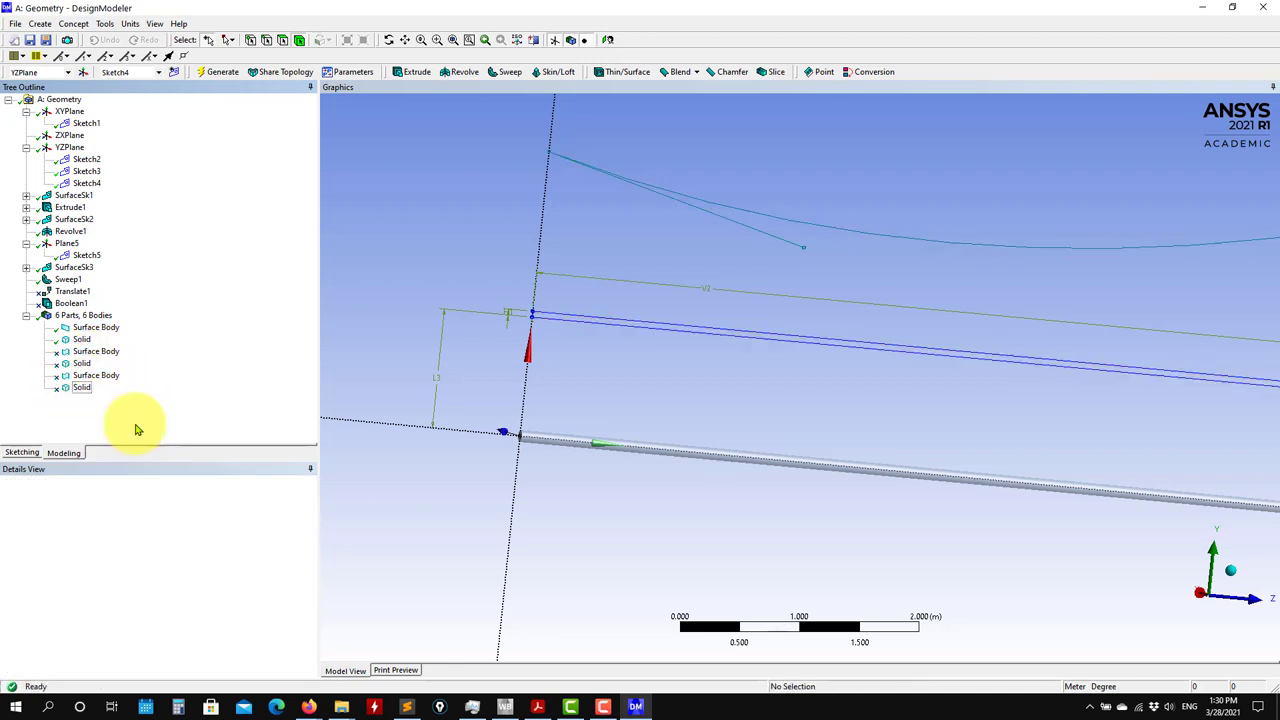
pyautogui.rightClick(100, 330)
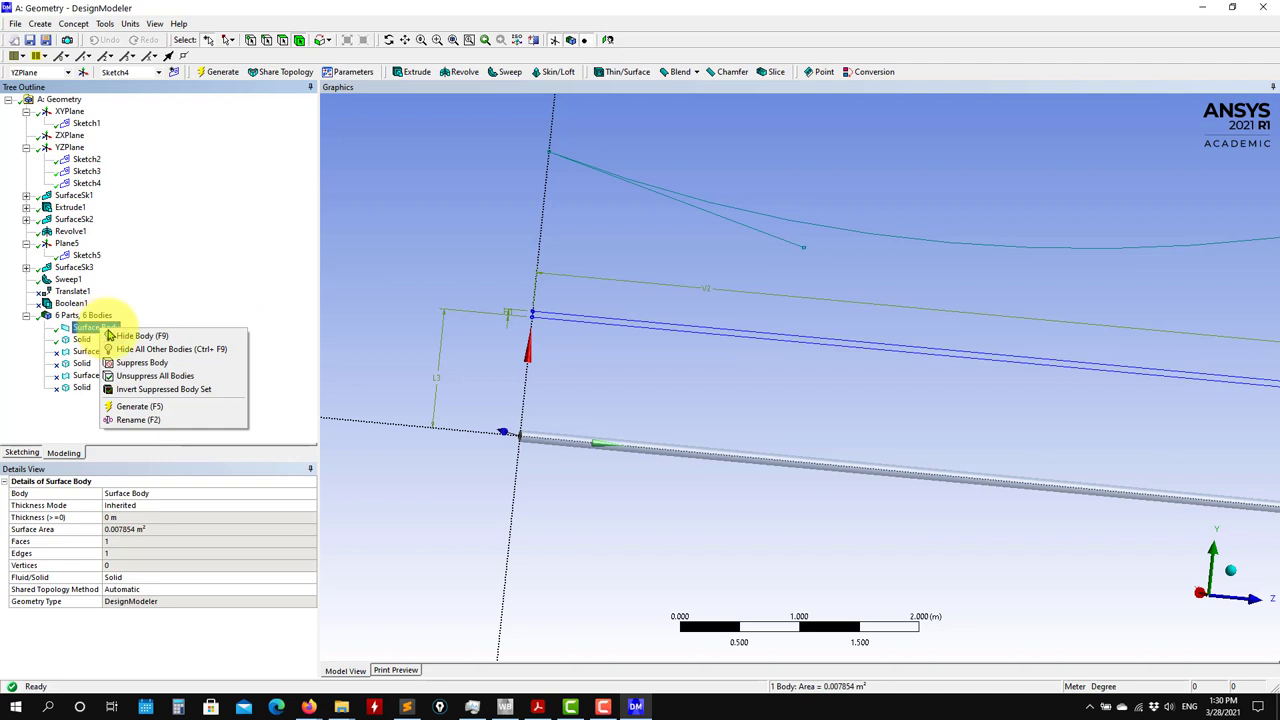
pyautogui.click(150, 363)
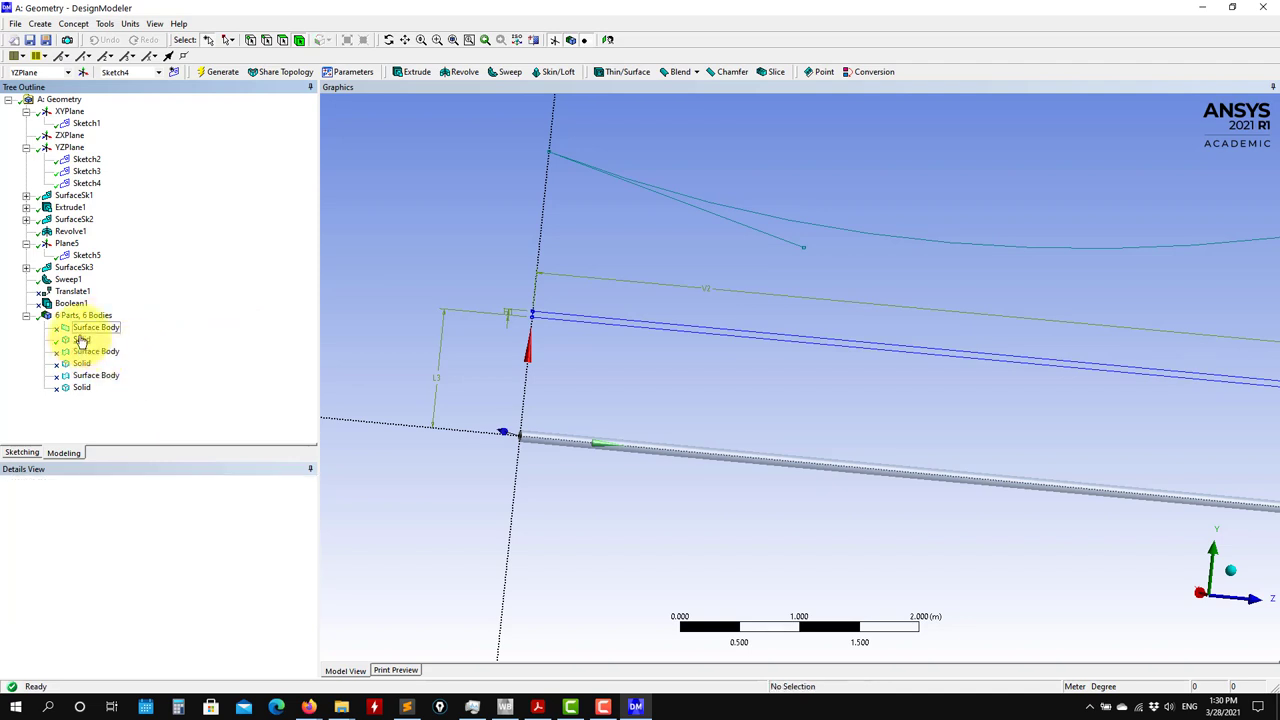
# Step: Define the extruded pipe solid as a Fluid body and generate the model
pyautogui.click(80, 339)
pyautogui.moveTo(551, 526); pyautogui.dragTo(723, 246, button='middle')
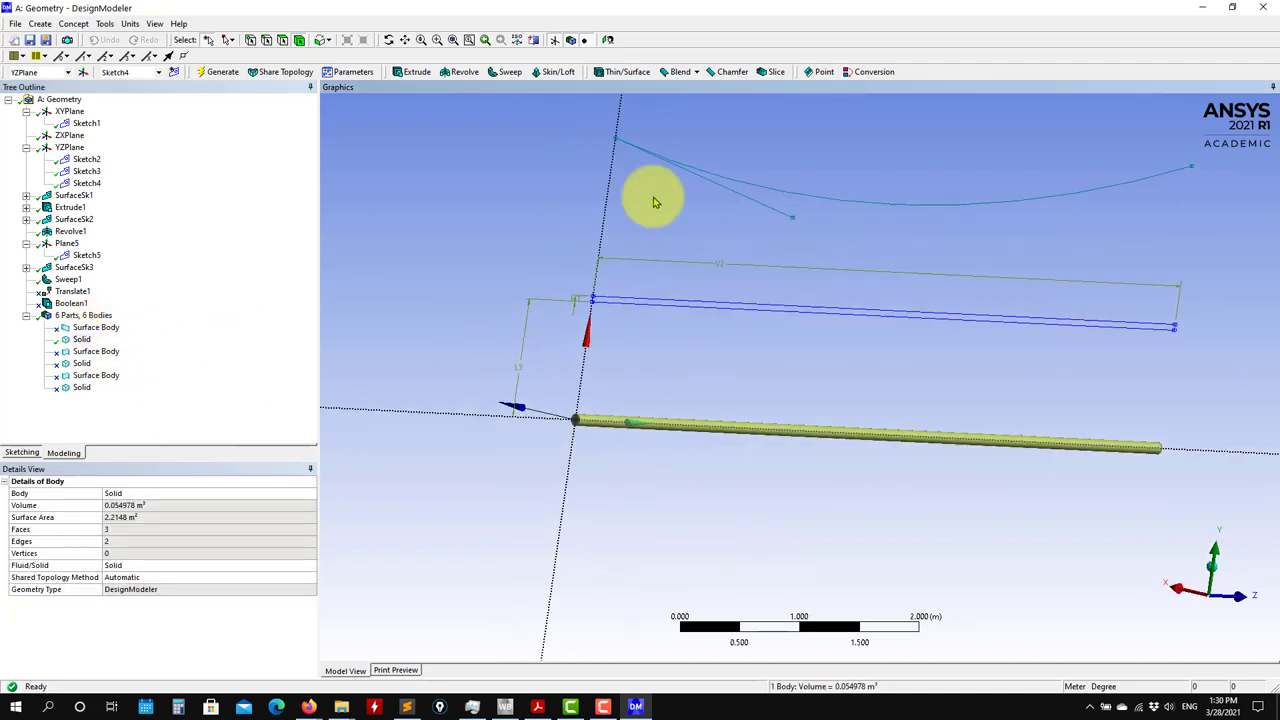
pyautogui.click(168, 566)
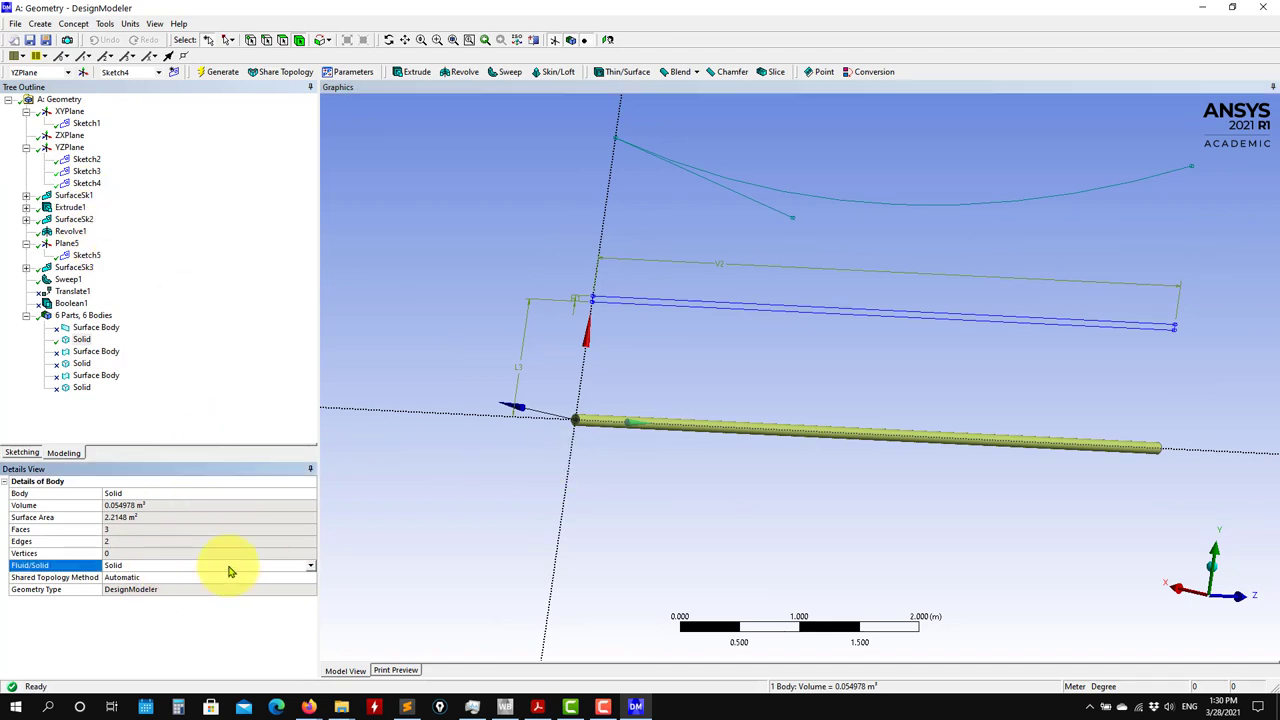
pyautogui.click(311, 566)
pyautogui.click(134, 586)
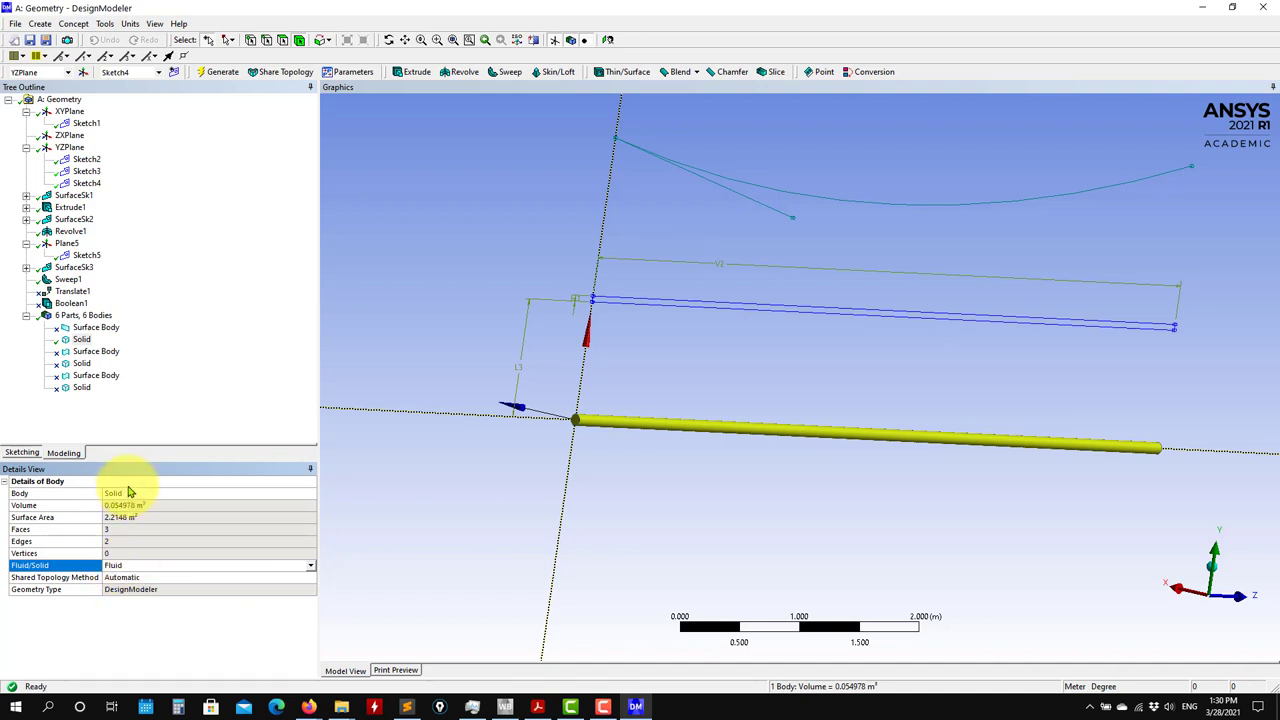
pyautogui.click(218, 73)
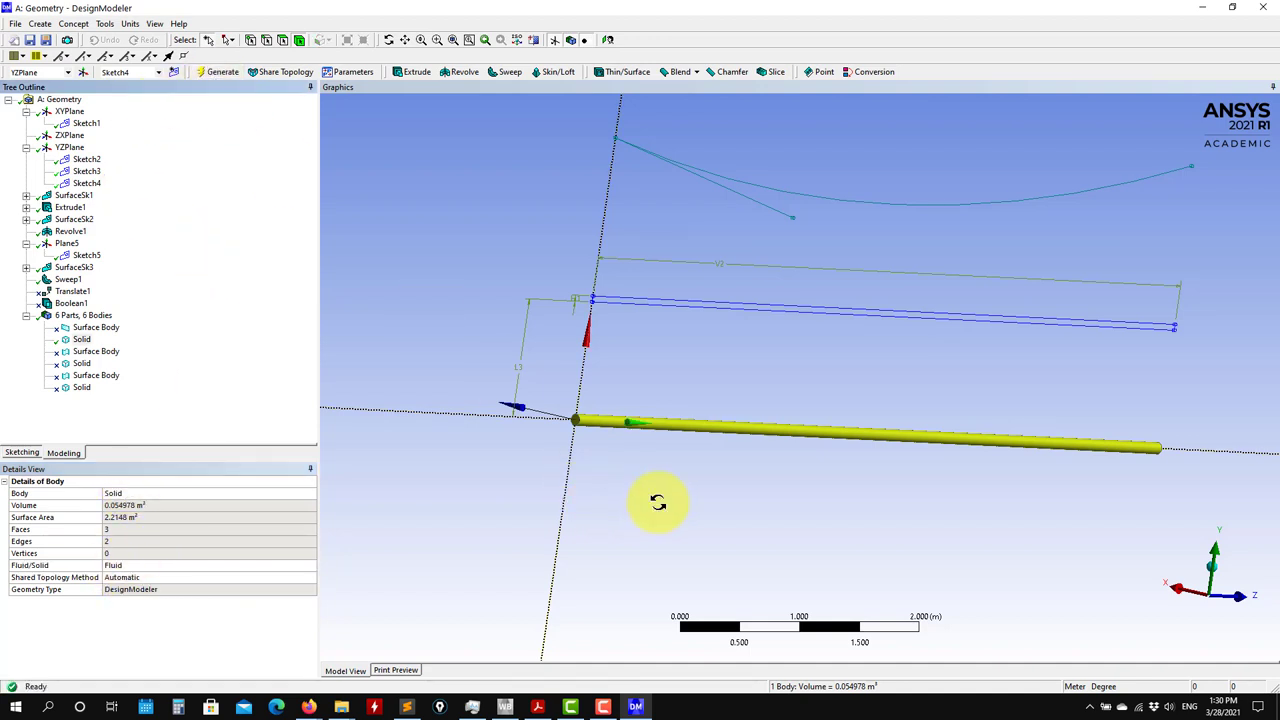